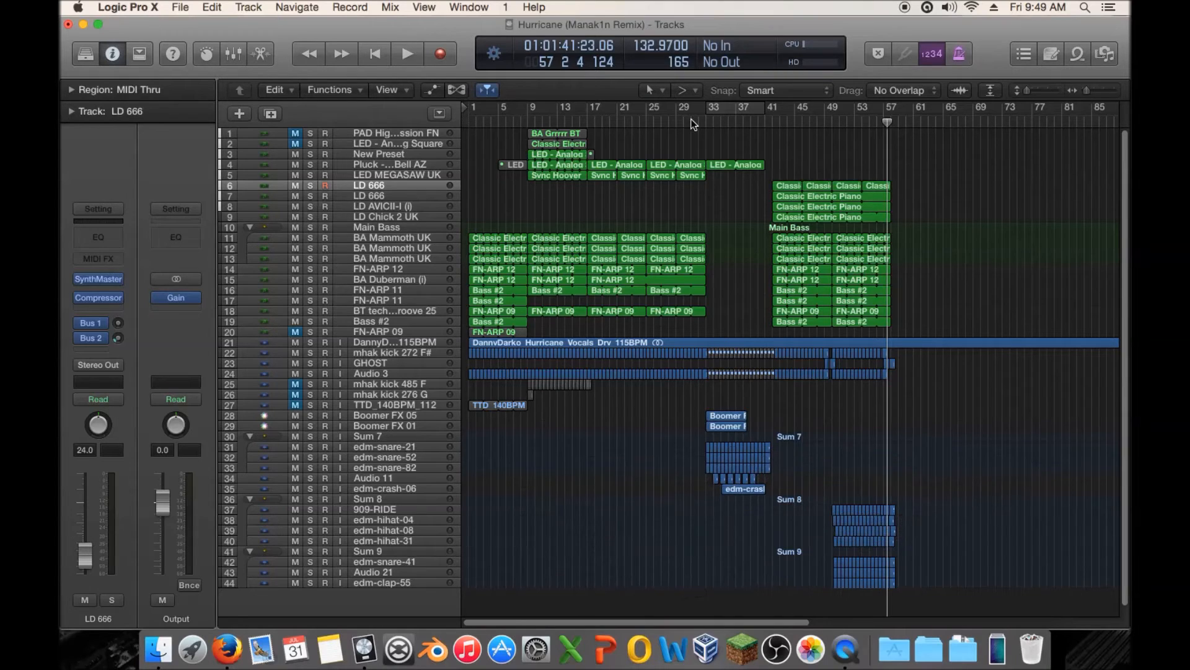
Listen to the arrangement from about bar 31 into the drop
{"action": "left_click", "coordinate": [692, 120]}
{"action": "key", "text": "space"}
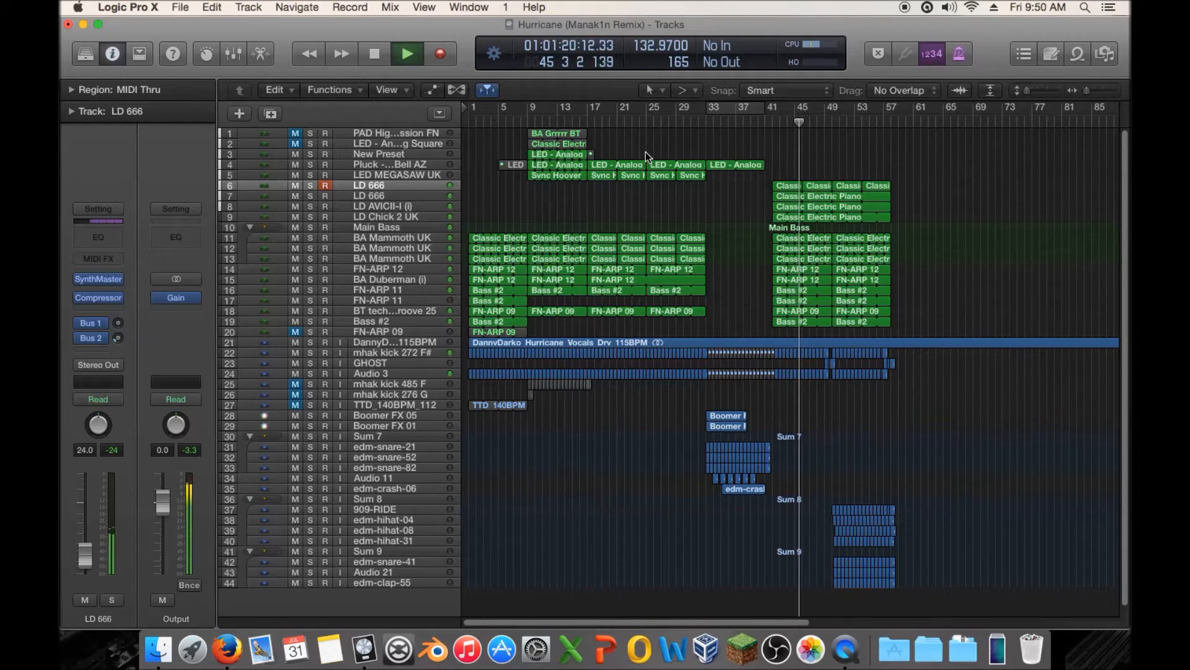
{"action": "key", "text": "space"}
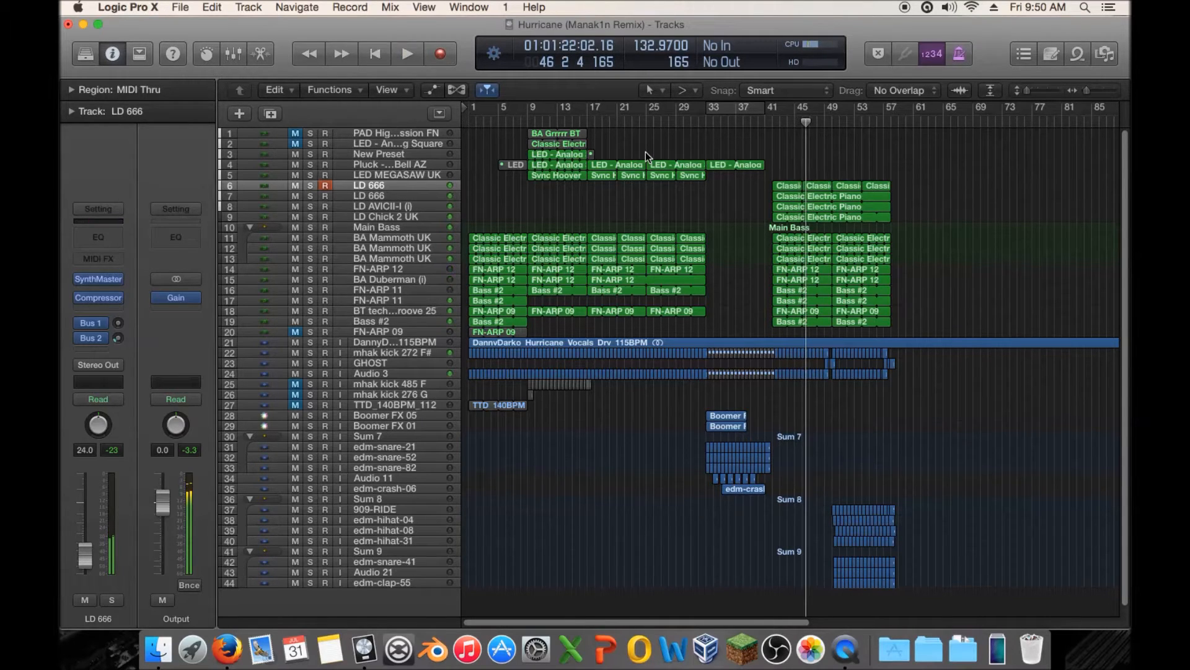
Group the two LD 666 tracks into a new summing stack
{"action": "left_click", "coordinate": [416, 200]}
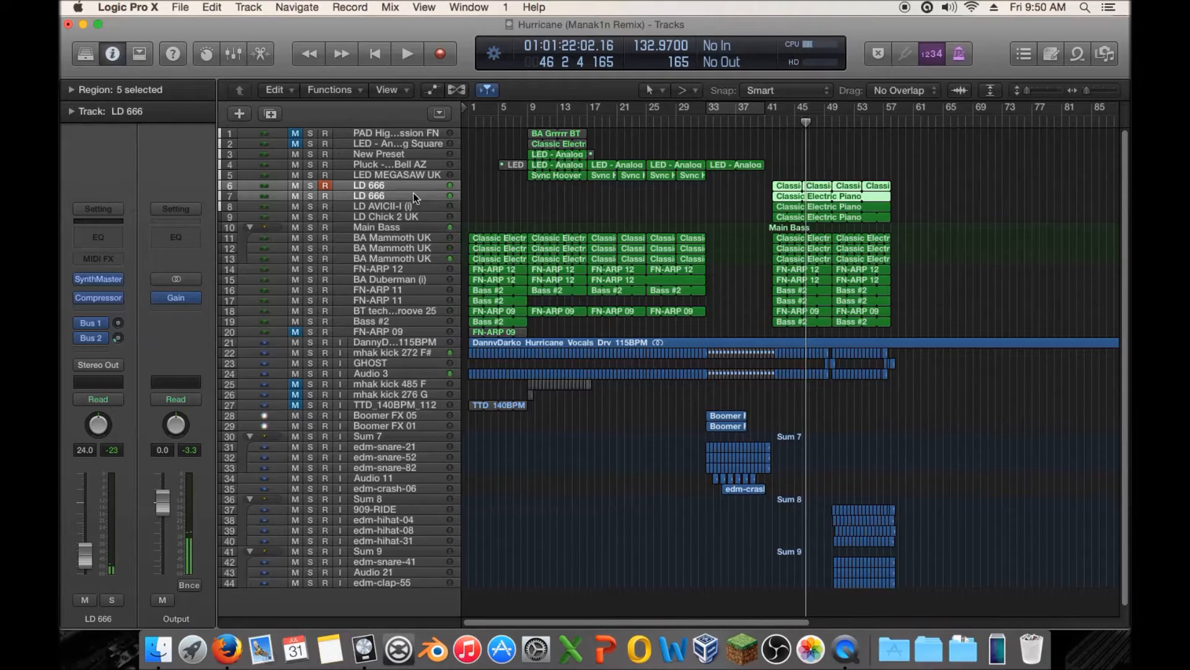
{"action": "right_click", "coordinate": [416, 200]}
{"action": "left_click", "coordinate": [537, 344]}
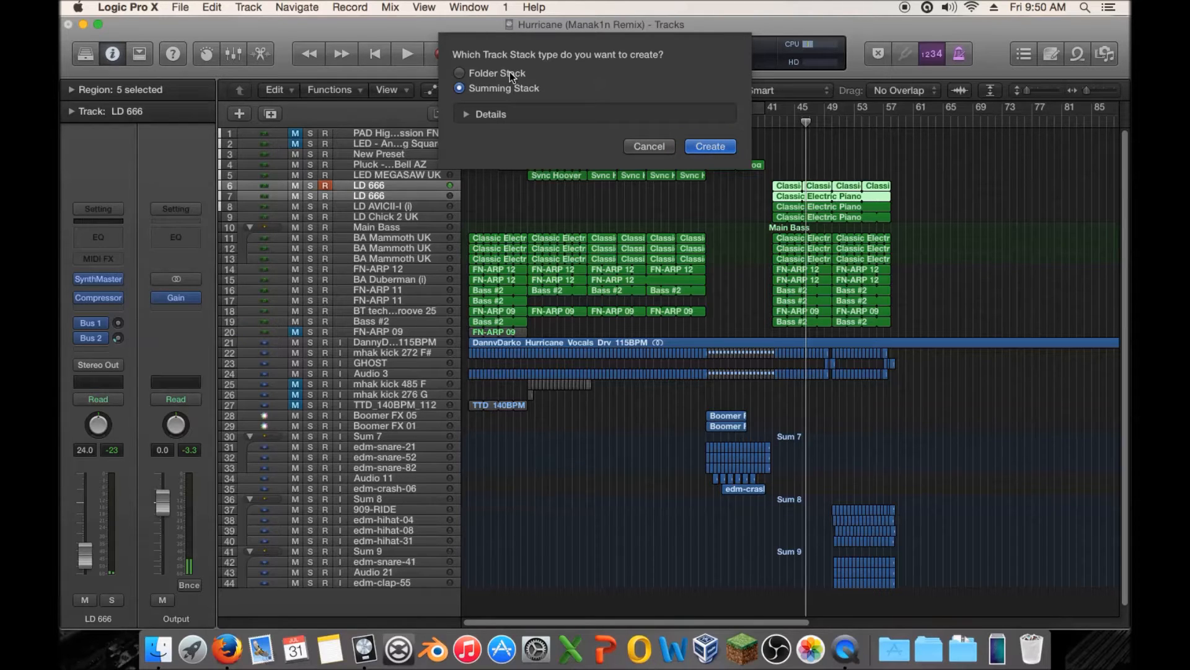
{"action": "left_click", "coordinate": [713, 146]}
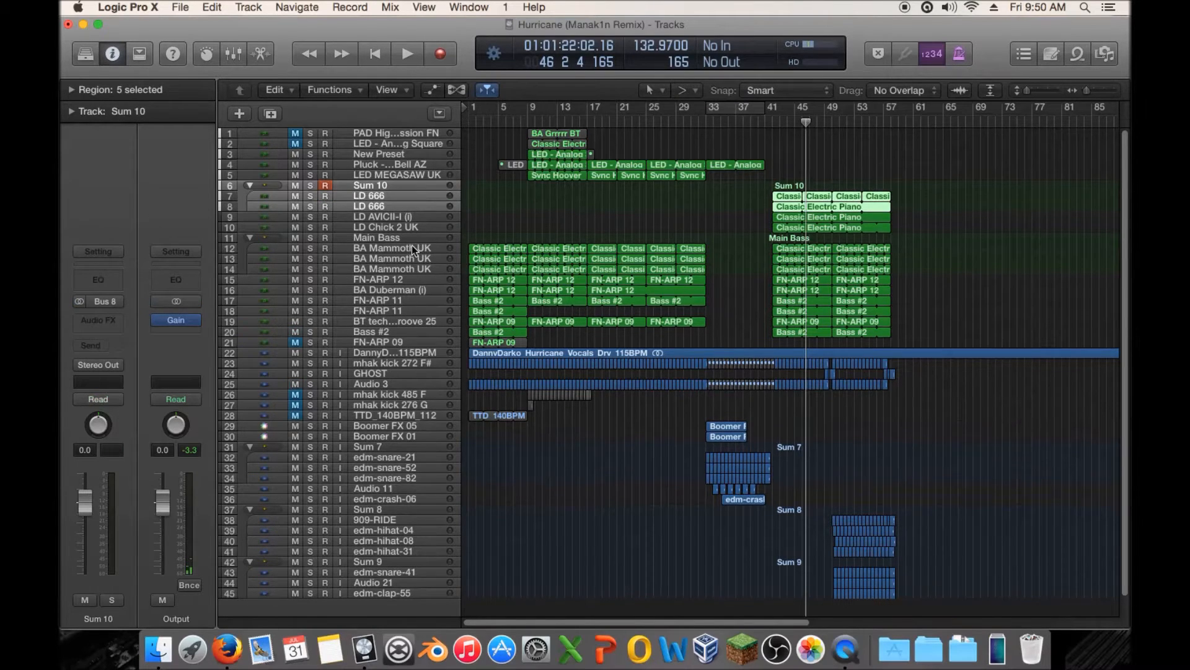
{"action": "left_click", "coordinate": [425, 228]}
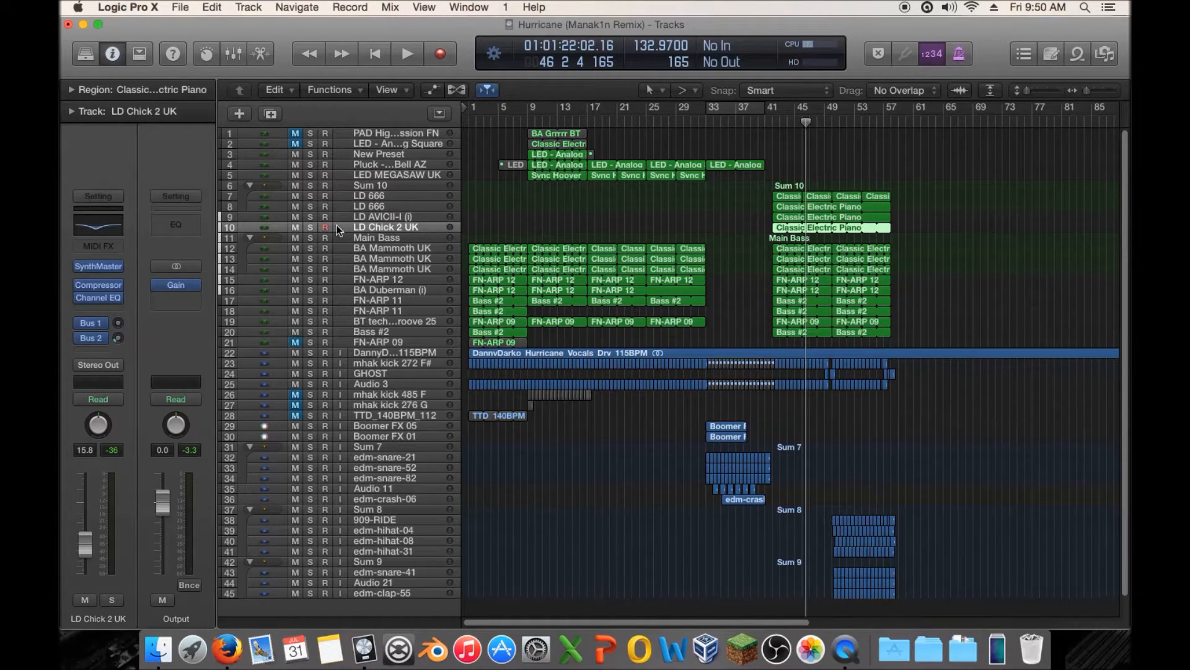
{"action": "left_click", "coordinate": [310, 228]}
{"action": "left_click", "coordinate": [310, 227]}
{"action": "left_click", "coordinate": [408, 217]}
{"action": "left_click", "coordinate": [408, 228]}
{"action": "left_click", "coordinate": [407, 204]}
{"action": "left_click", "coordinate": [400, 185]}
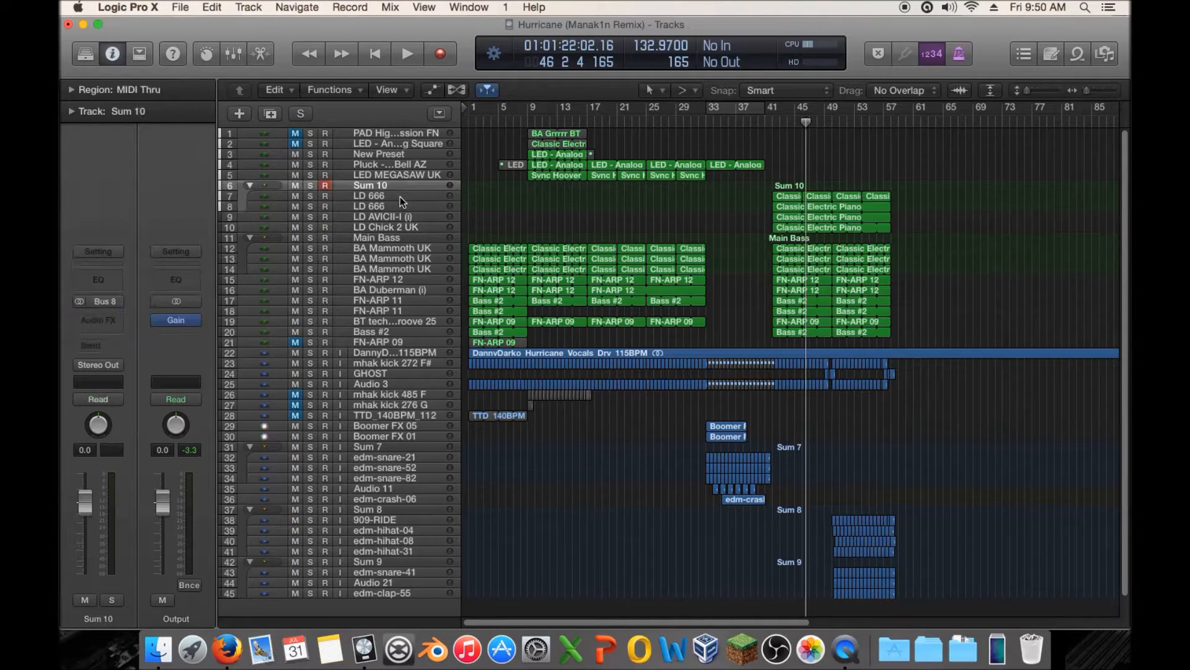
Show the mixer with the first LD 666 track selected and enlarge it enough to reveal the plug-in slots
{"action": "left_click", "coordinate": [400, 196]}
{"action": "key", "text": "x"}
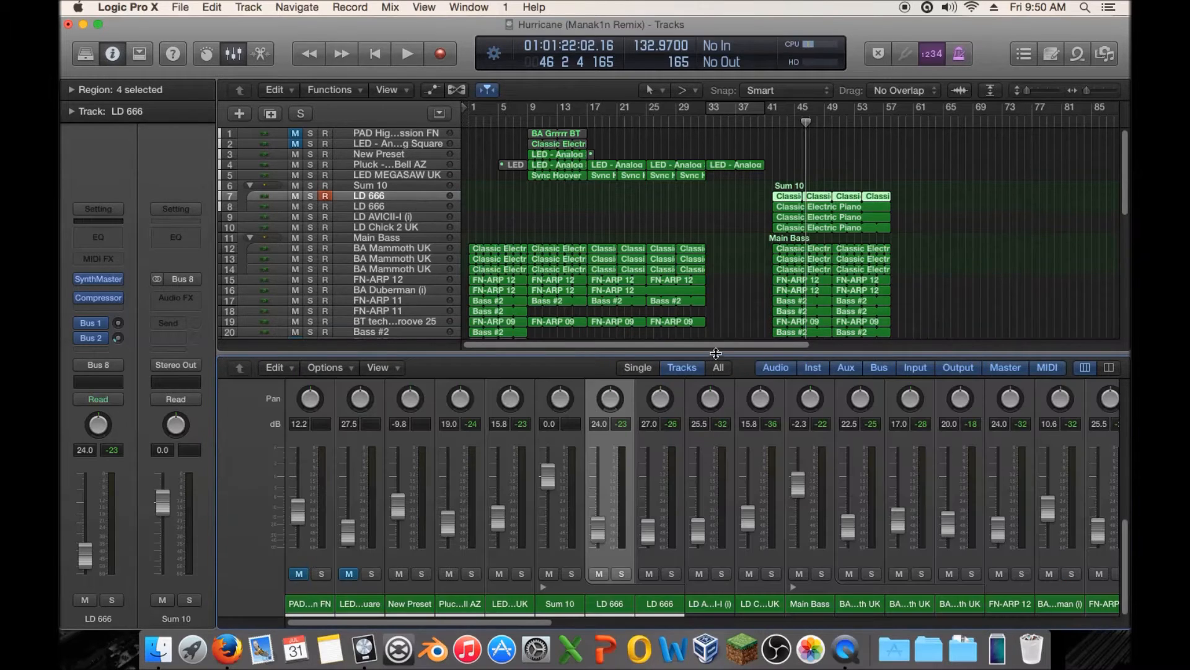
{"action": "left_click_drag", "start_coordinate": [717, 354], "coordinate": [716, 291]}
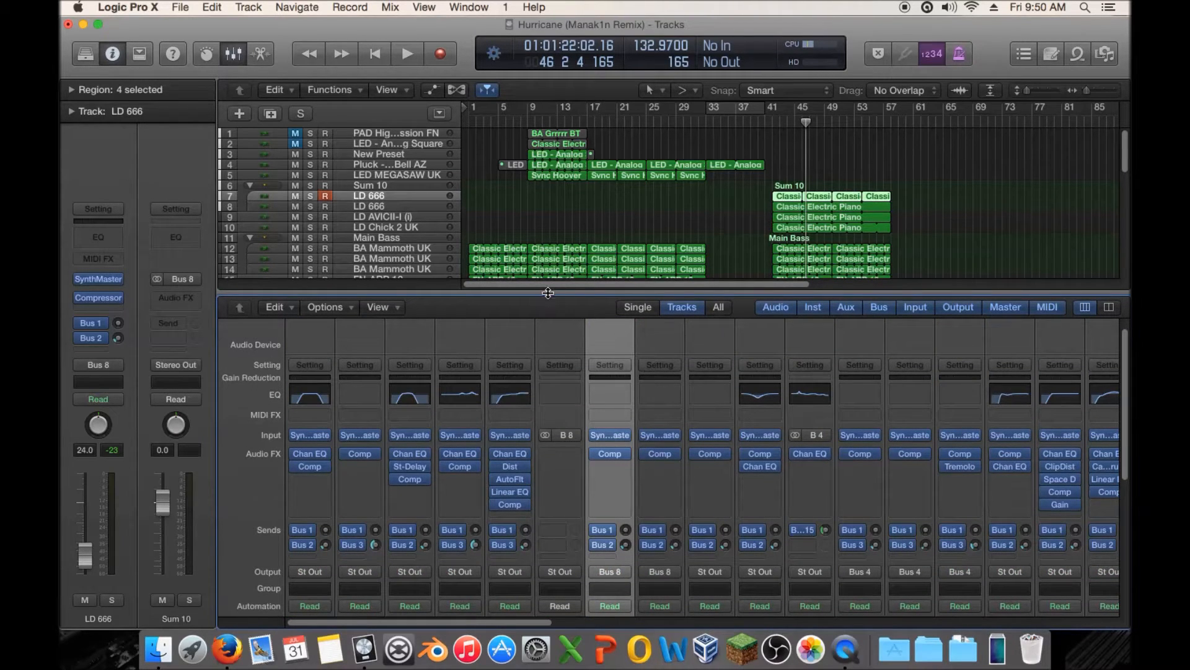
{"action": "scroll", "coordinate": [653, 421], "scroll_direction": "down", "scroll_amount": 8}
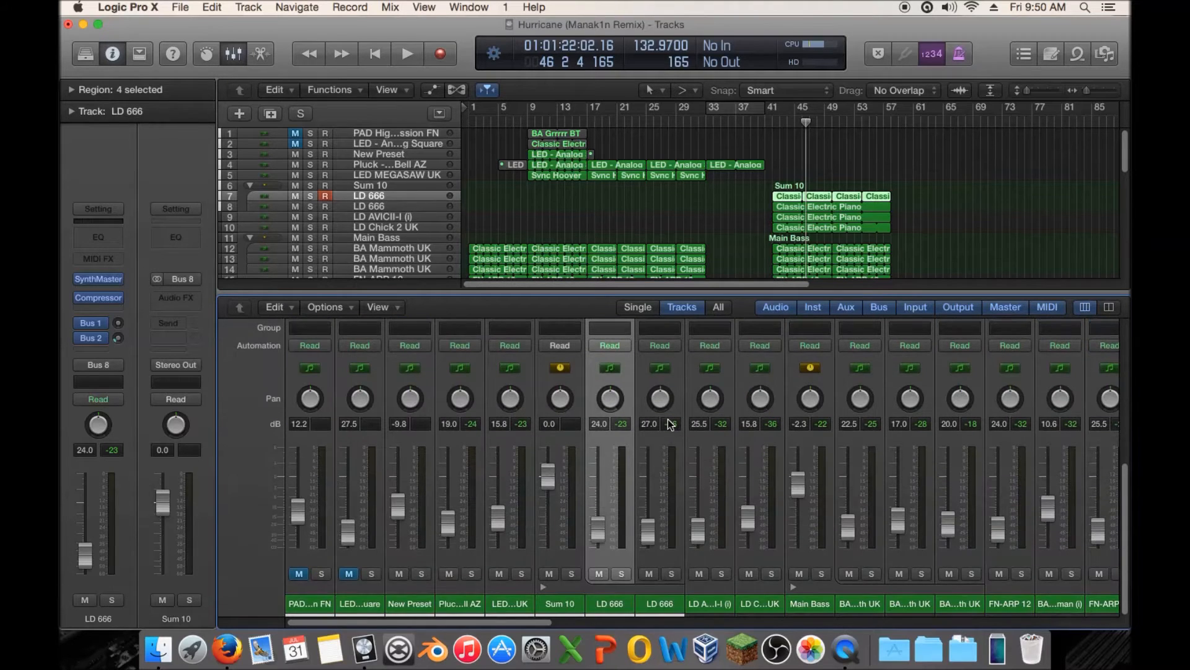
{"action": "scroll", "coordinate": [668, 418], "scroll_direction": "up", "scroll_amount": 8}
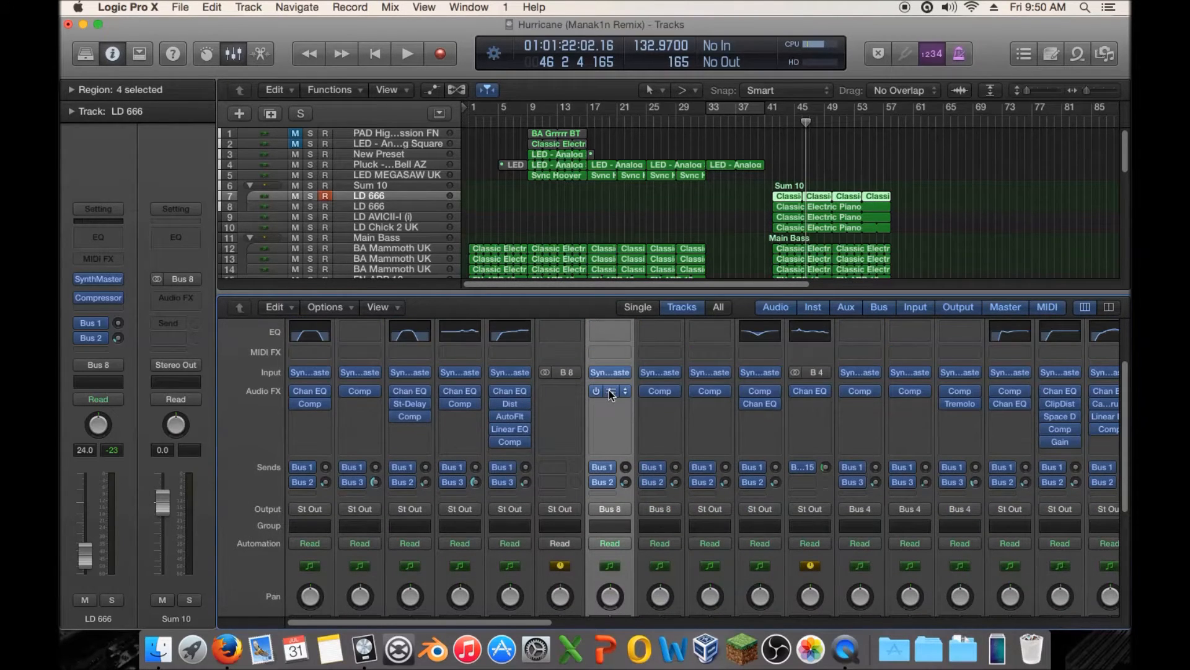
Move the first LD 666 track's Kick Sidechain compressor to the Sum 10 channel and bypass the second LD 666 track's compressor
{"action": "left_click", "coordinate": [673, 391]}
{"action": "left_click_drag", "start_coordinate": [554, 65], "coordinate": [895, 77]}
{"action": "left_click", "coordinate": [657, 390]}
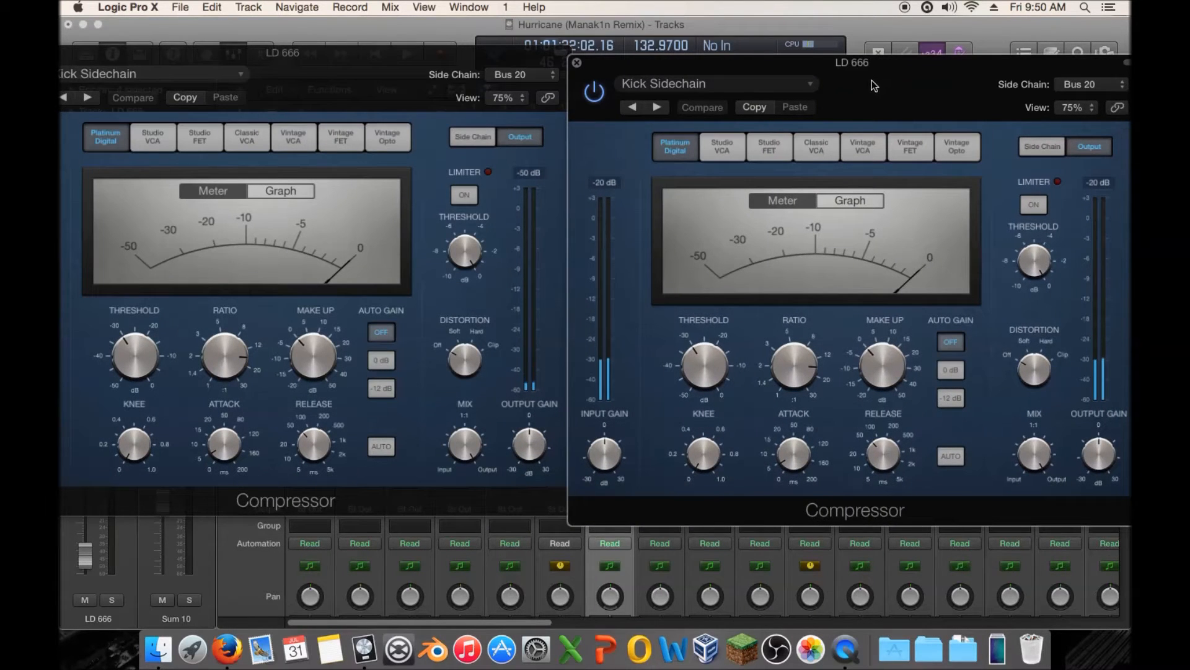
{"action": "left_click", "coordinate": [576, 63]}
{"action": "left_click_drag", "start_coordinate": [99, 54], "coordinate": [338, 73]}
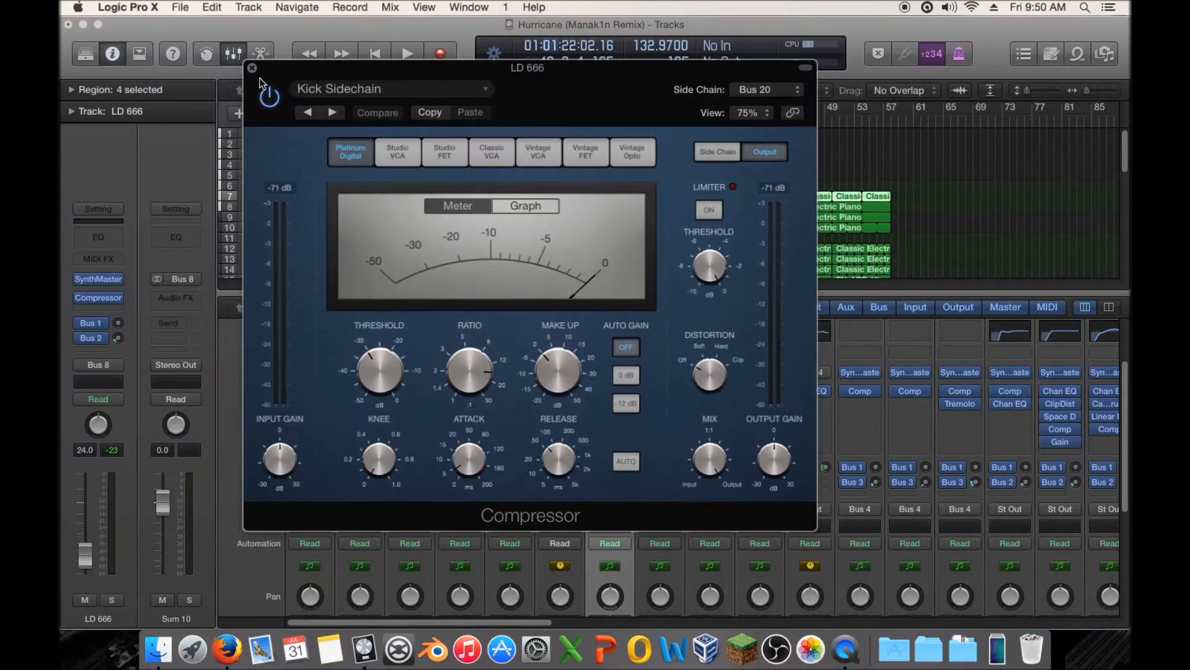
{"action": "left_click", "coordinate": [251, 73]}
{"action": "left_click_drag", "start_coordinate": [612, 392], "coordinate": [567, 392]}
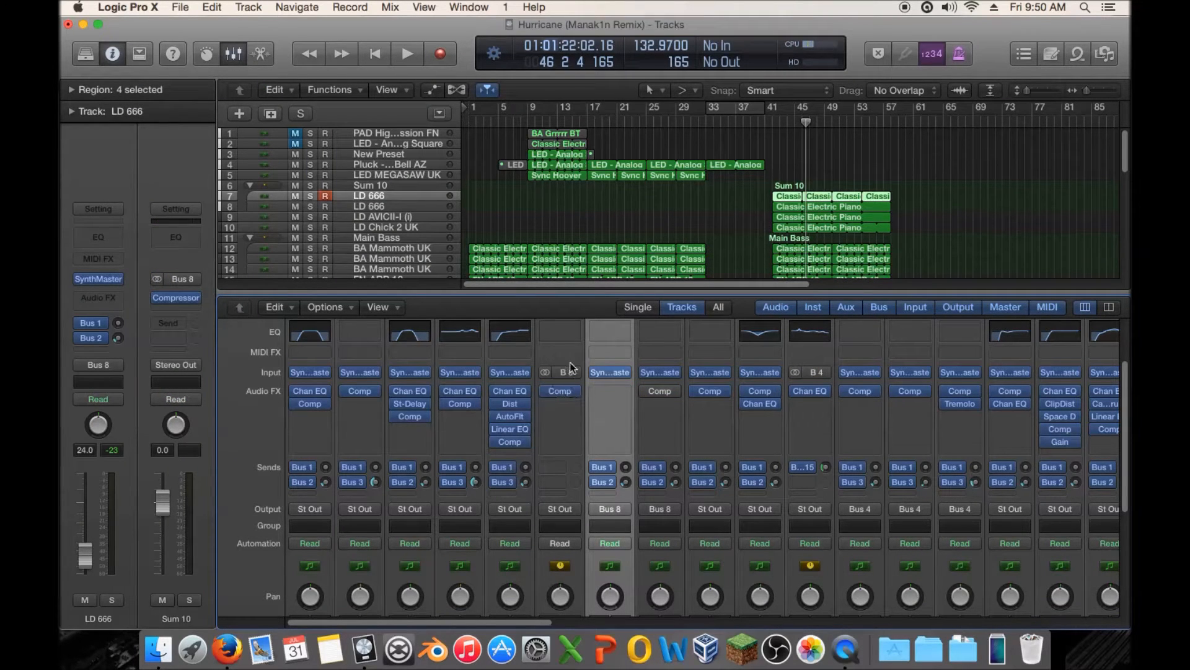
Play the Sum 10 stack in solo, then listen to it with the full mix
{"action": "left_click", "coordinate": [310, 185]}
{"action": "key", "text": "space"}
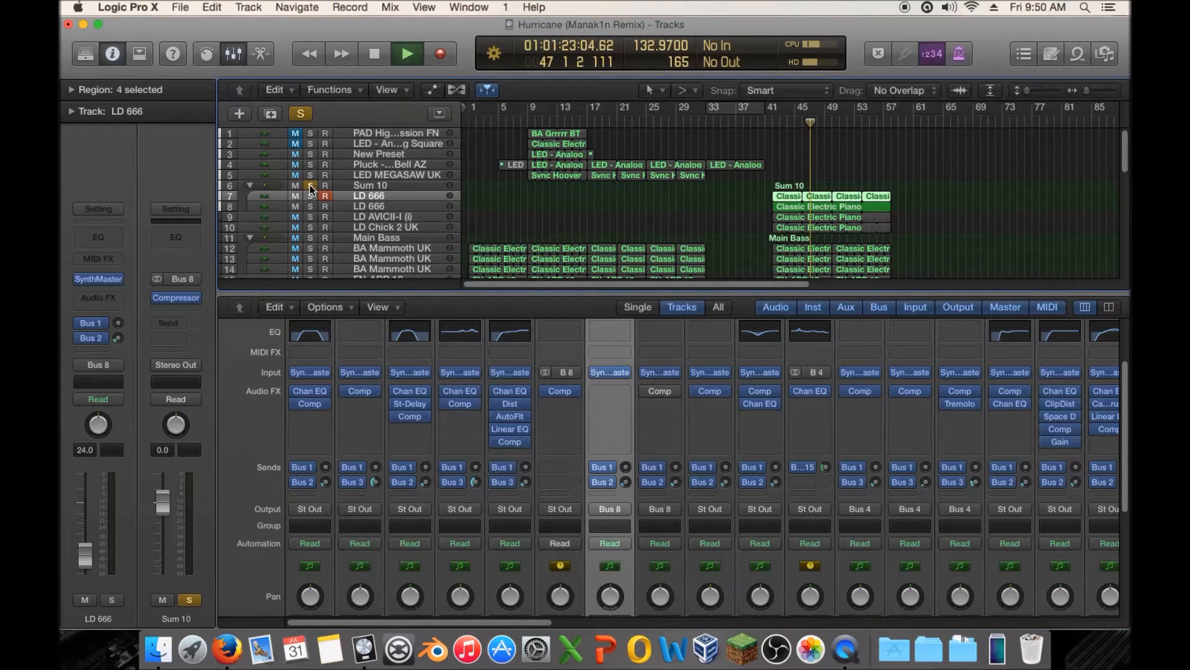
{"action": "left_click", "coordinate": [310, 185]}
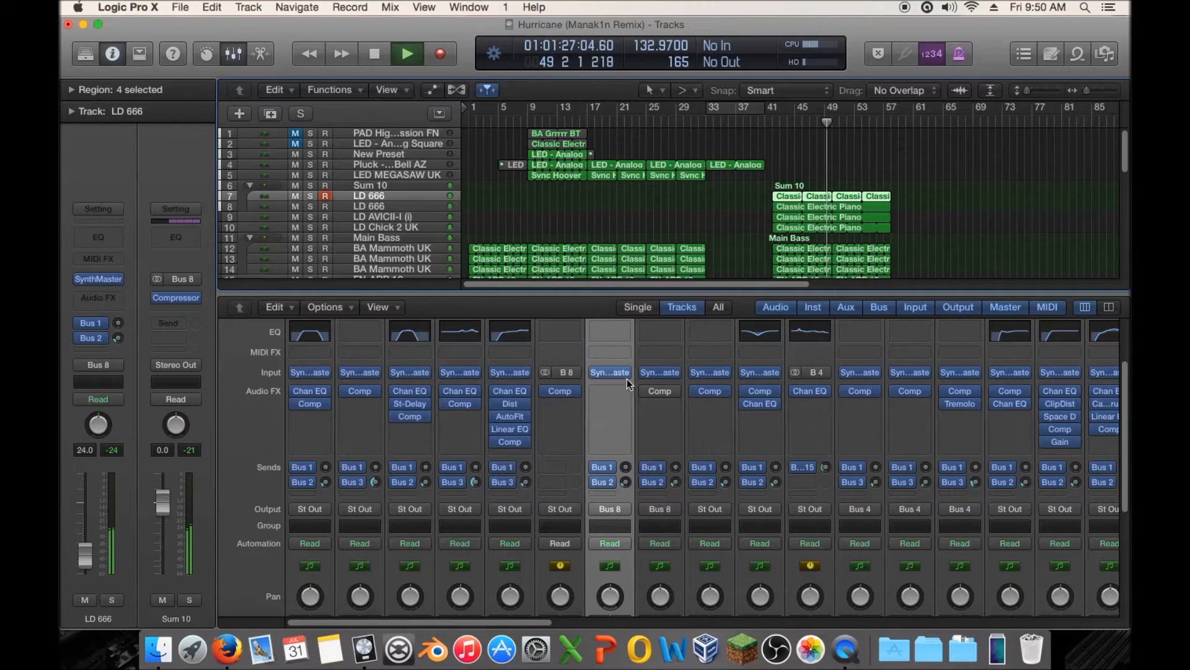
{"action": "key", "text": "space"}
Insert the Camel Audio CamelCrusher plug-in on the Sum 10 channel ahead of its compressor
{"action": "left_click", "coordinate": [574, 383]}
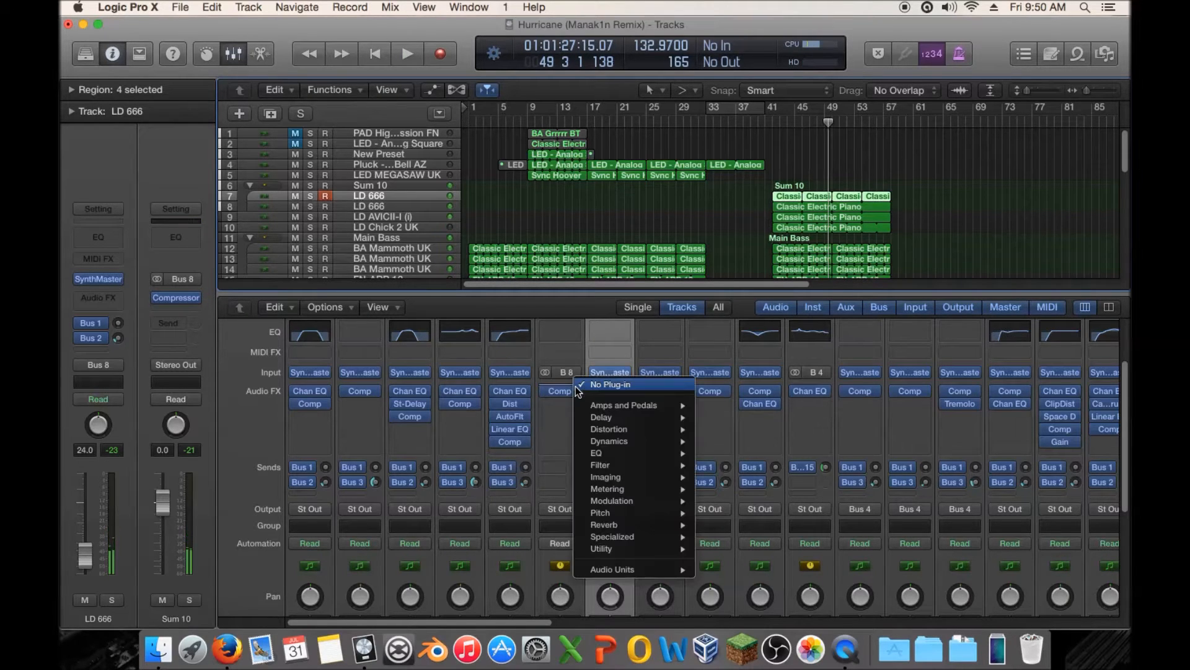
{"action": "mouse_move", "coordinate": [676, 569]}
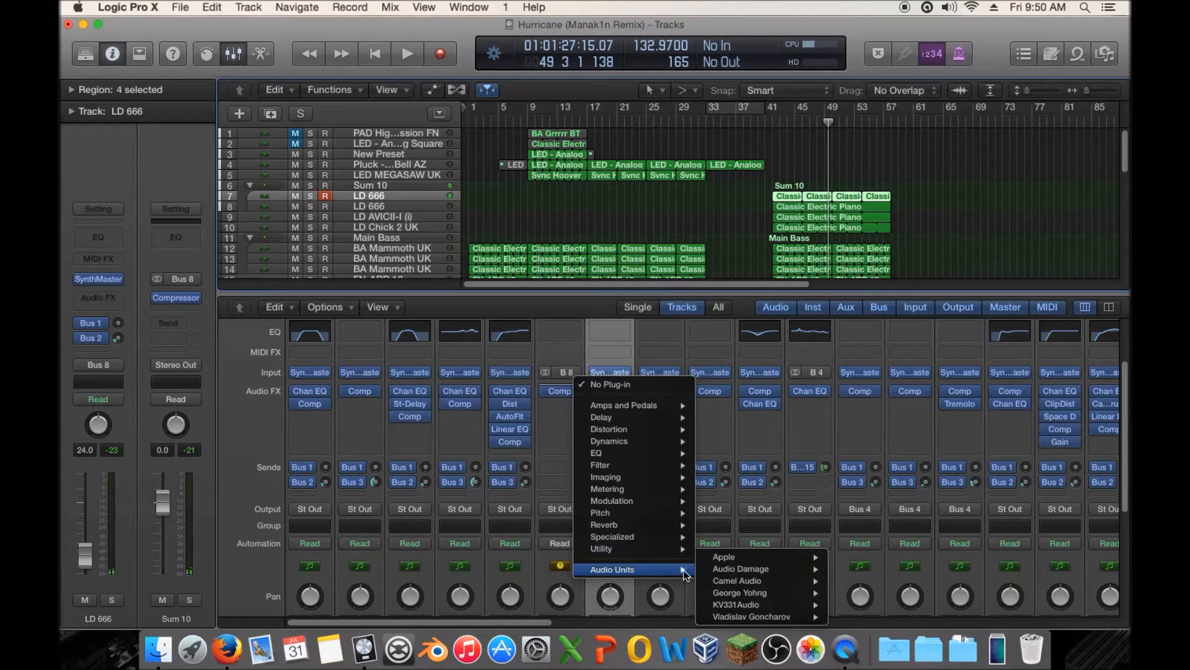
{"action": "mouse_move", "coordinate": [739, 583]}
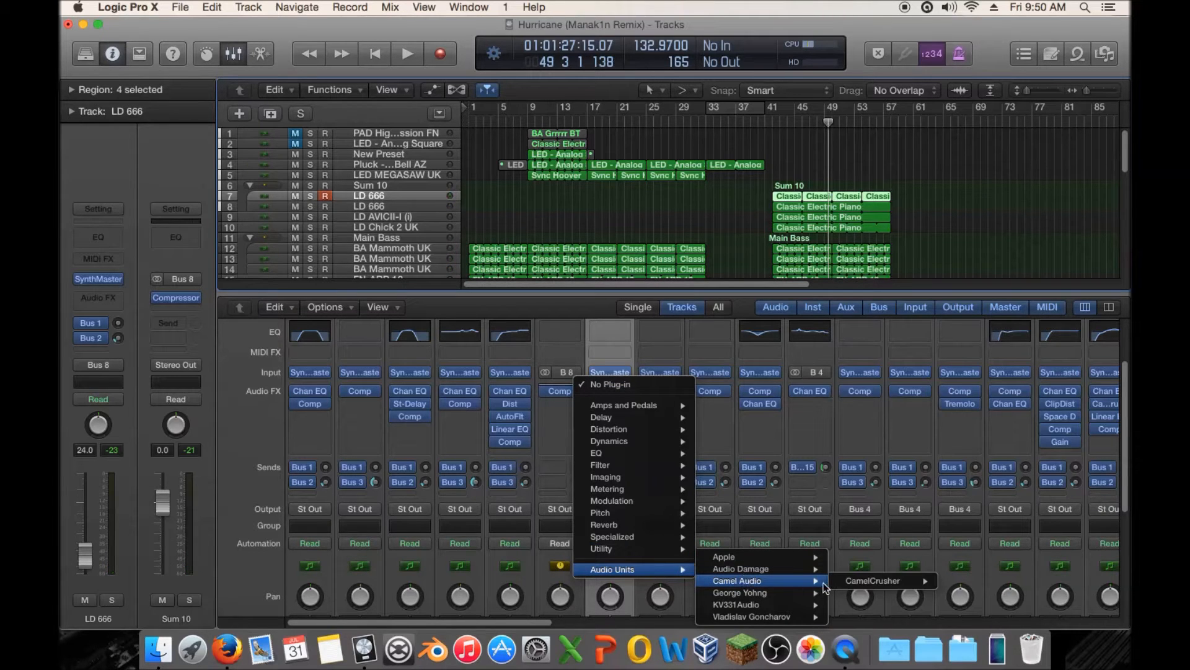
{"action": "mouse_move", "coordinate": [910, 582]}
{"action": "left_click", "coordinate": [957, 581]}
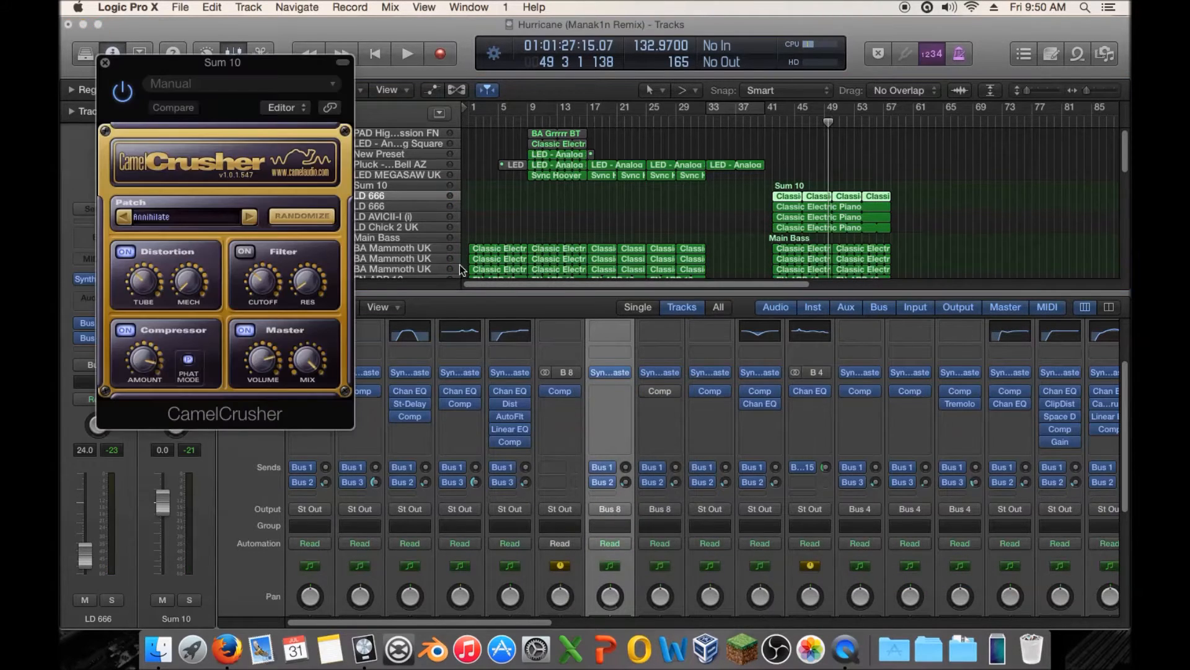
Adjust CamelCrusher's distortion, compressor amount and master volume with Phat Mode off while playing the drop from bar 41
{"action": "left_click_drag", "start_coordinate": [150, 359], "coordinate": [147, 372]}
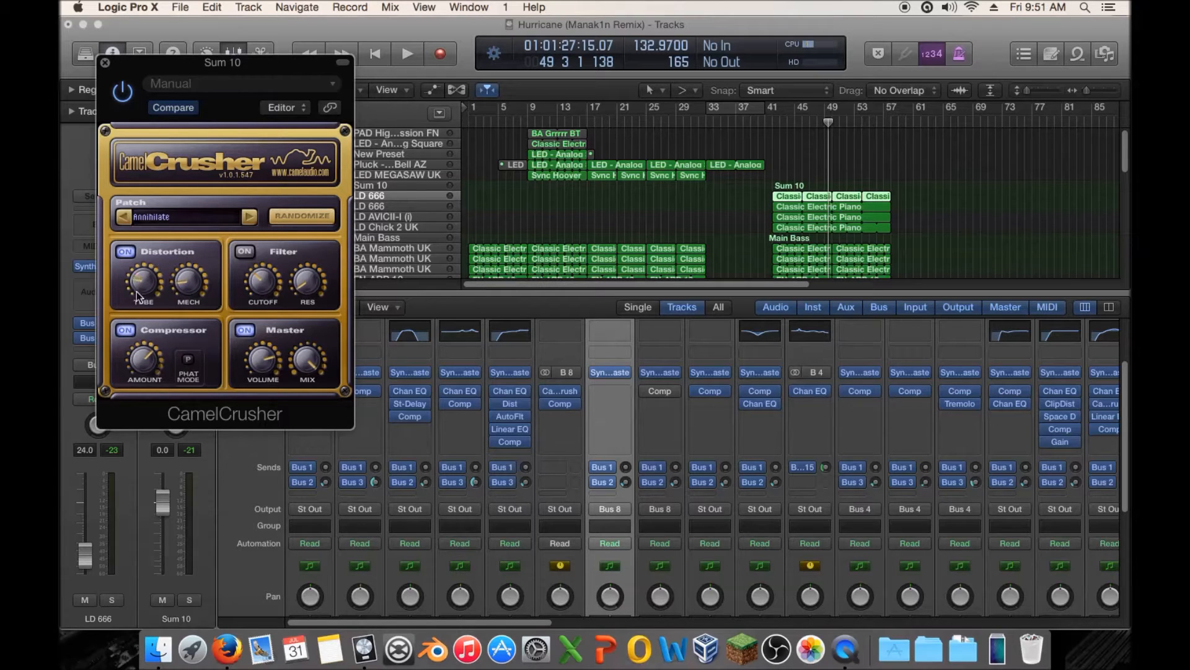
{"action": "left_click", "coordinate": [770, 121]}
{"action": "key", "text": "space"}
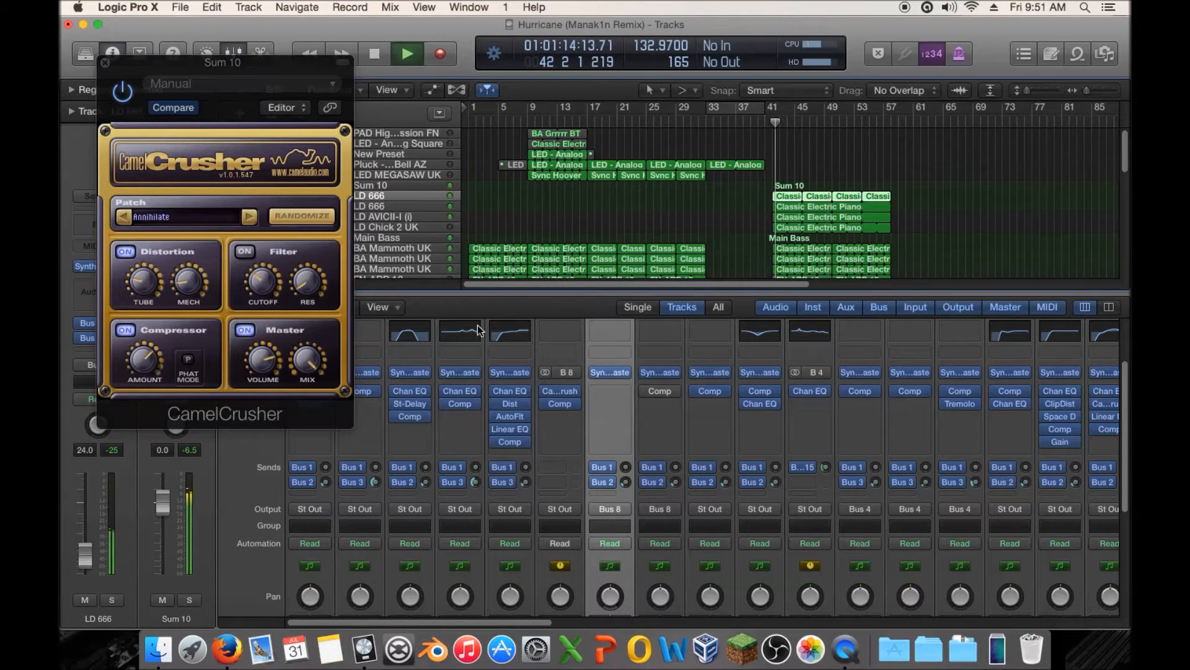
{"action": "key", "text": "space"}
{"action": "left_click_drag", "start_coordinate": [262, 360], "coordinate": [258, 445]}
{"action": "key", "text": "space"}
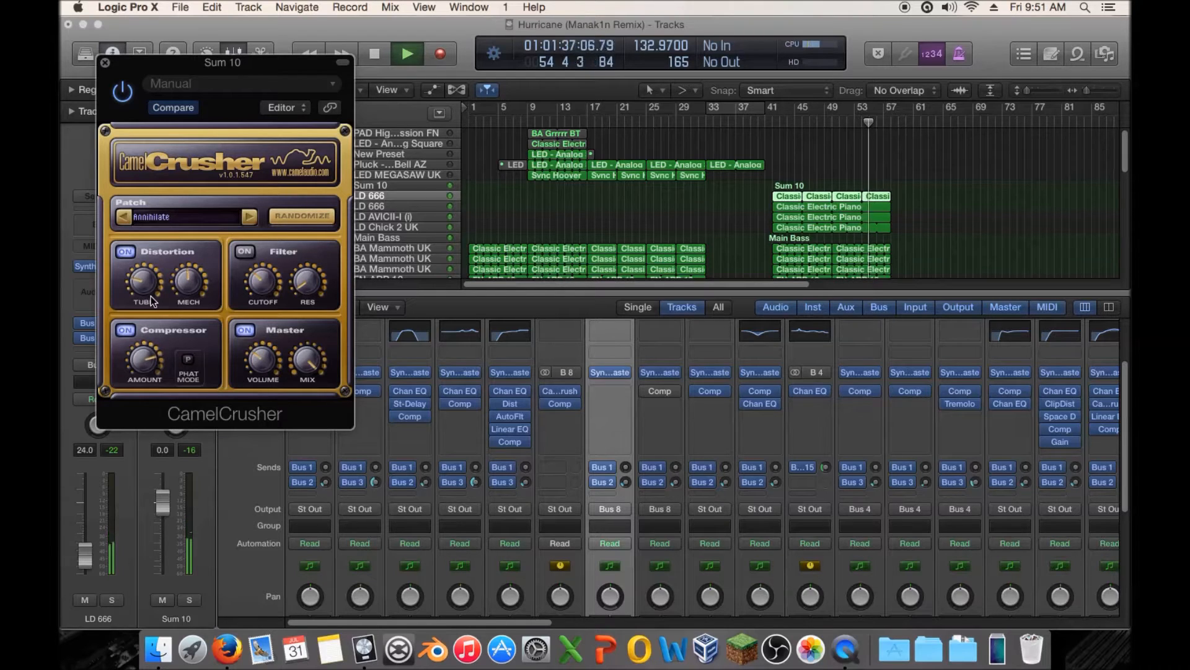
{"action": "left_click", "coordinate": [105, 64]}
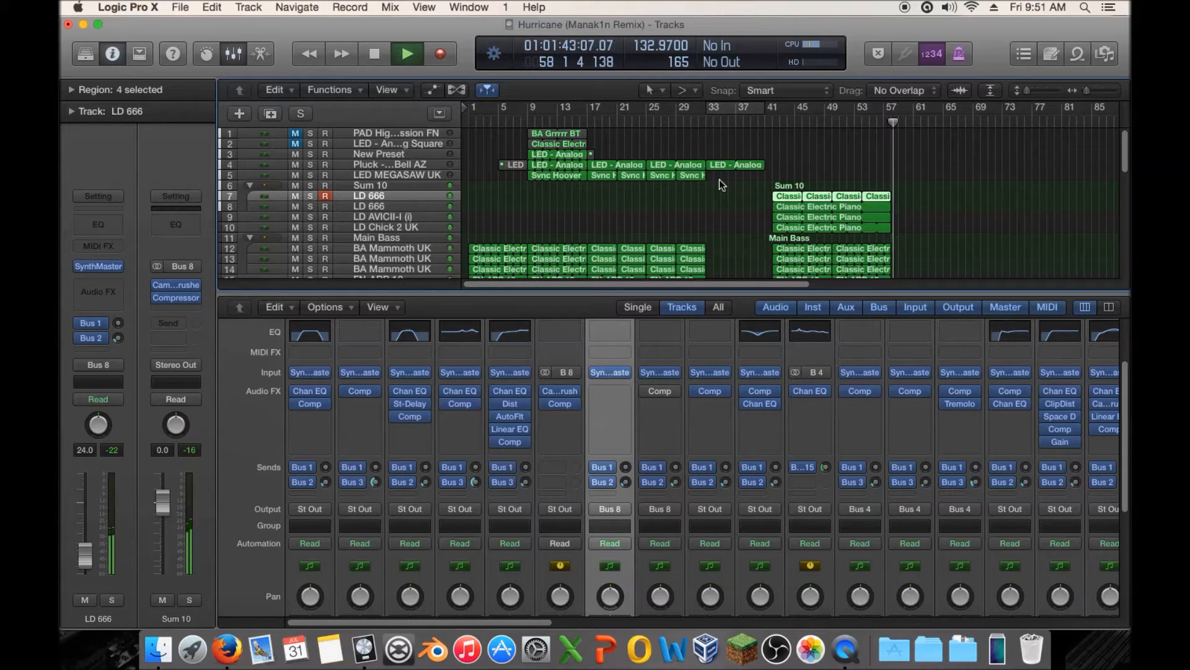
{"action": "key", "text": "space"}
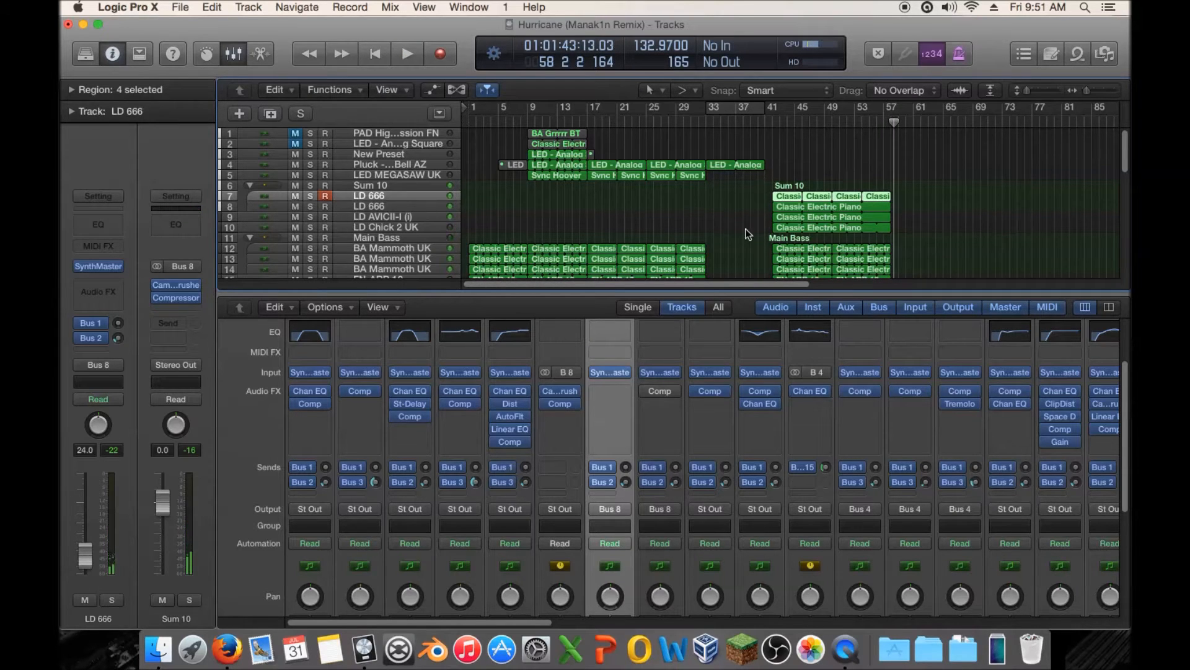
Hide the mixer and listen to the arrangement from about bar 32 through the build-up into the drop
{"action": "key", "text": "x"}
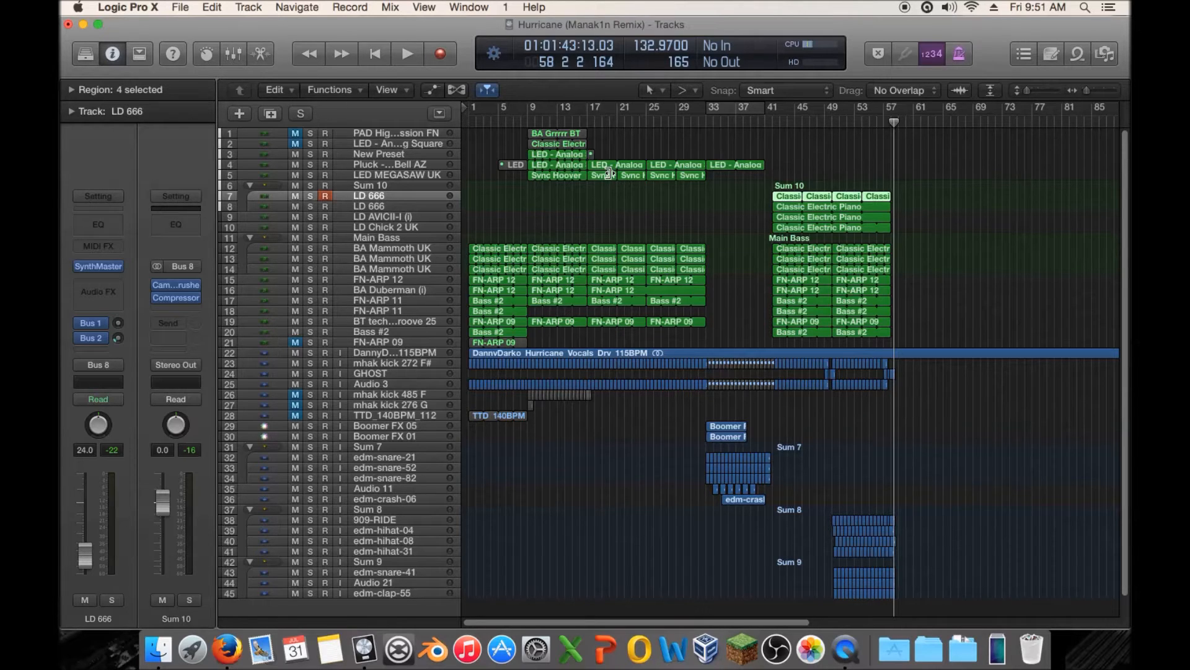
{"action": "left_click", "coordinate": [700, 122]}
{"action": "key", "text": "space"}
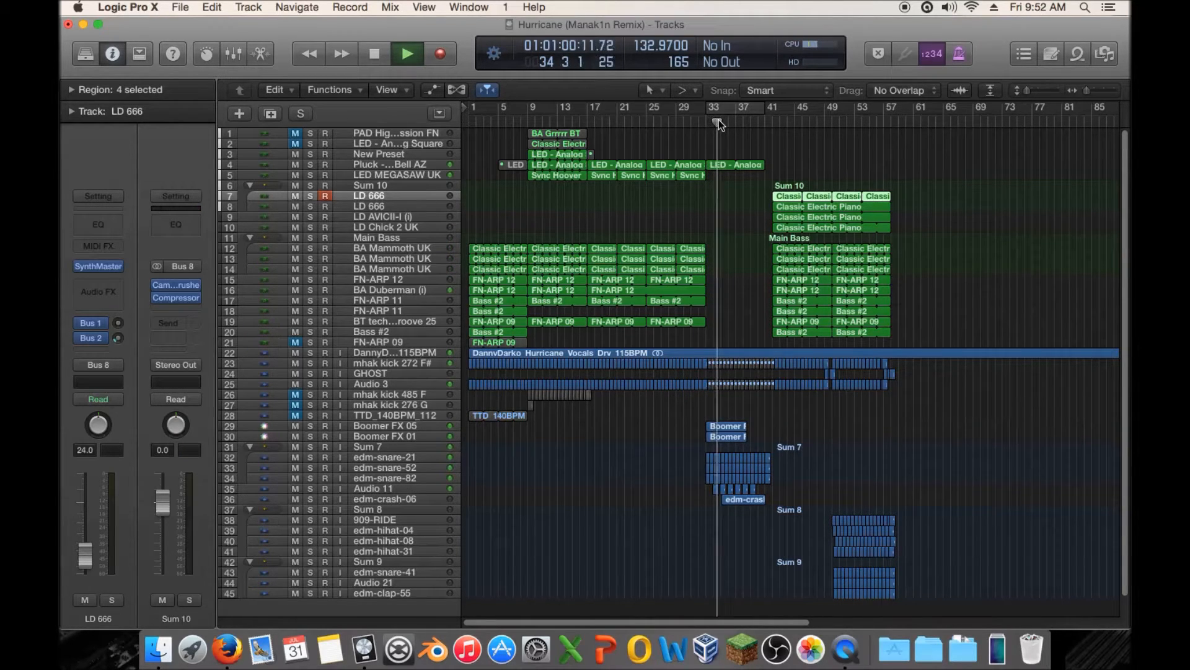
{"action": "scroll", "coordinate": [729, 121], "scroll_direction": "down", "scroll_amount": 2}
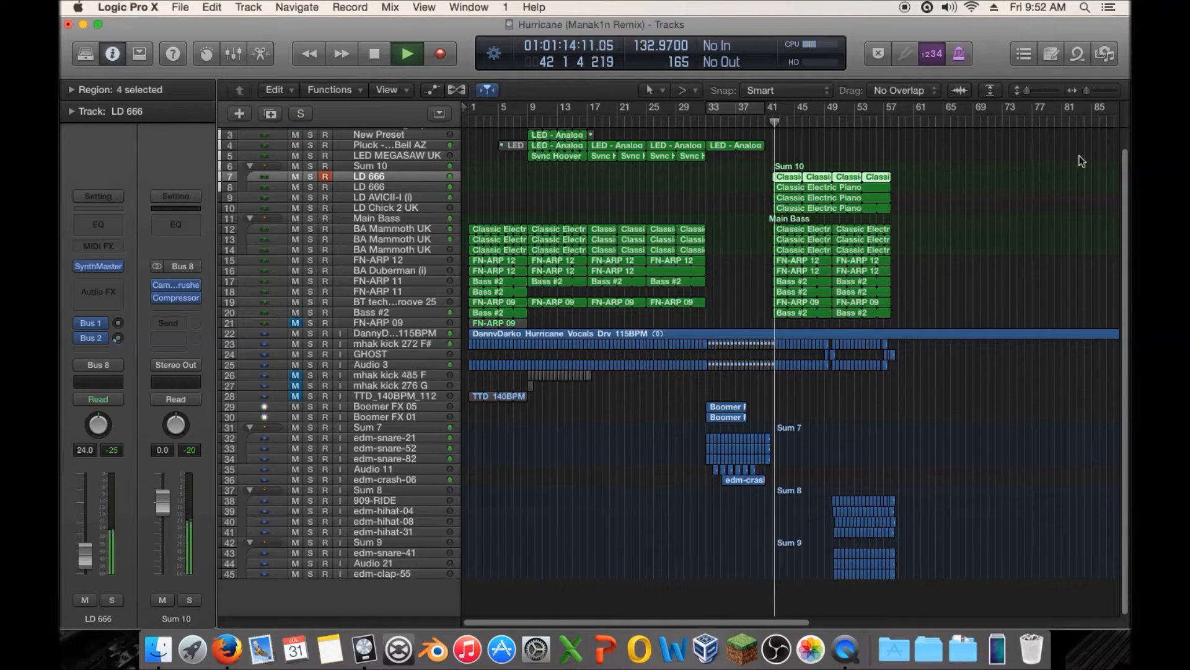
{"action": "left_click_drag", "start_coordinate": [1087, 88], "coordinate": [1094, 87]}
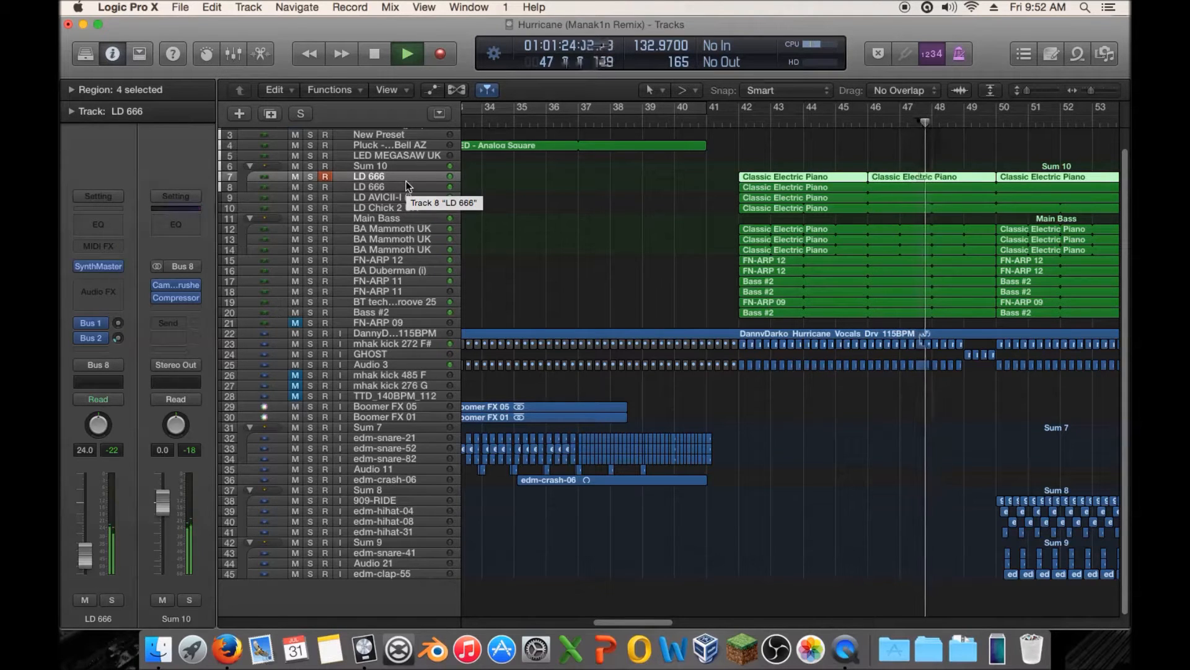
{"action": "key", "text": "space"}
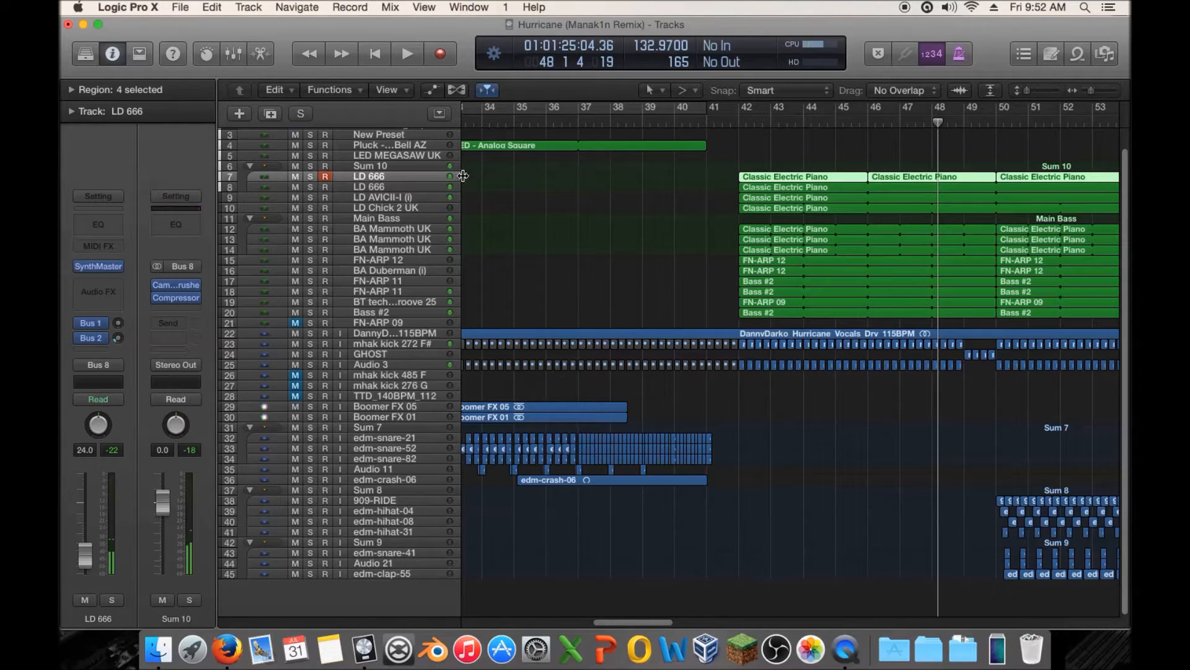
Duplicate the second LD 666 track with its settings and copy its region there at bar 33, shortened to four bars
{"action": "left_click", "coordinate": [399, 186]}
{"action": "left_click_drag", "start_coordinate": [1093, 88], "coordinate": [1089, 90]}
{"action": "left_click", "coordinate": [271, 113]}
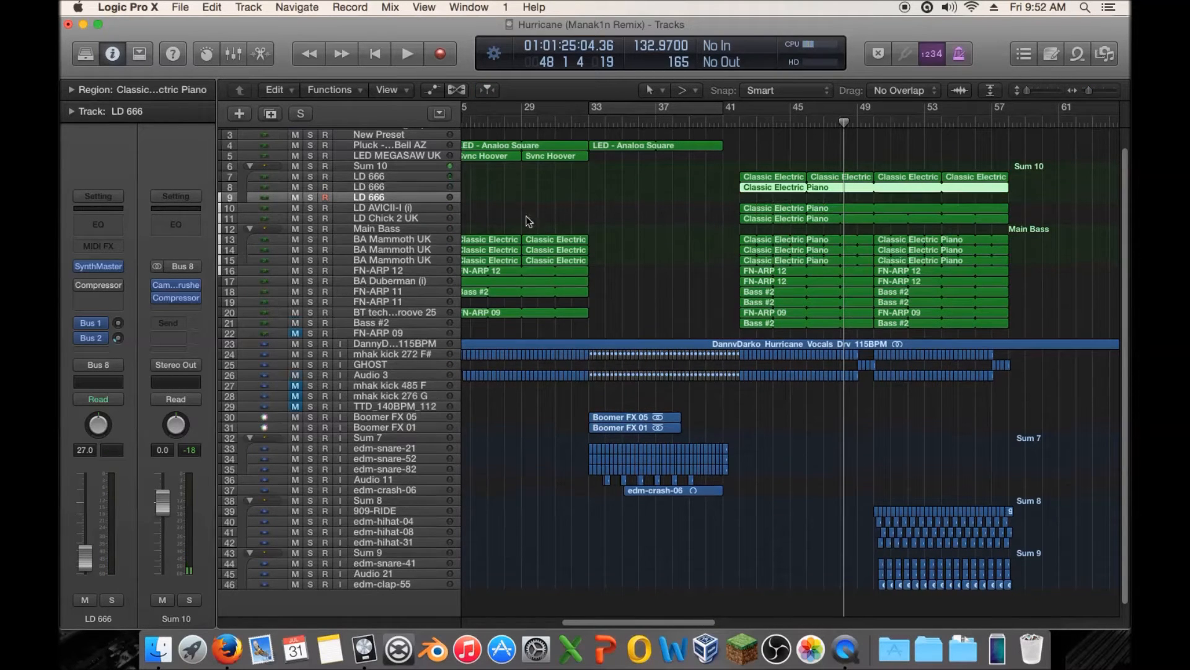
{"action": "left_click_drag", "start_coordinate": [756, 188], "coordinate": [604, 198]}
{"action": "left_click_drag", "start_coordinate": [858, 200], "coordinate": [657, 200]}
Edit the copied region down to four C#4 notes in bar 33, adding two and deleting all notes from bar 34 onward
{"action": "key", "text": "e"}
{"action": "left_click", "coordinate": [537, 497]}
{"action": "left_click_drag", "start_coordinate": [528, 501], "coordinate": [543, 500]}
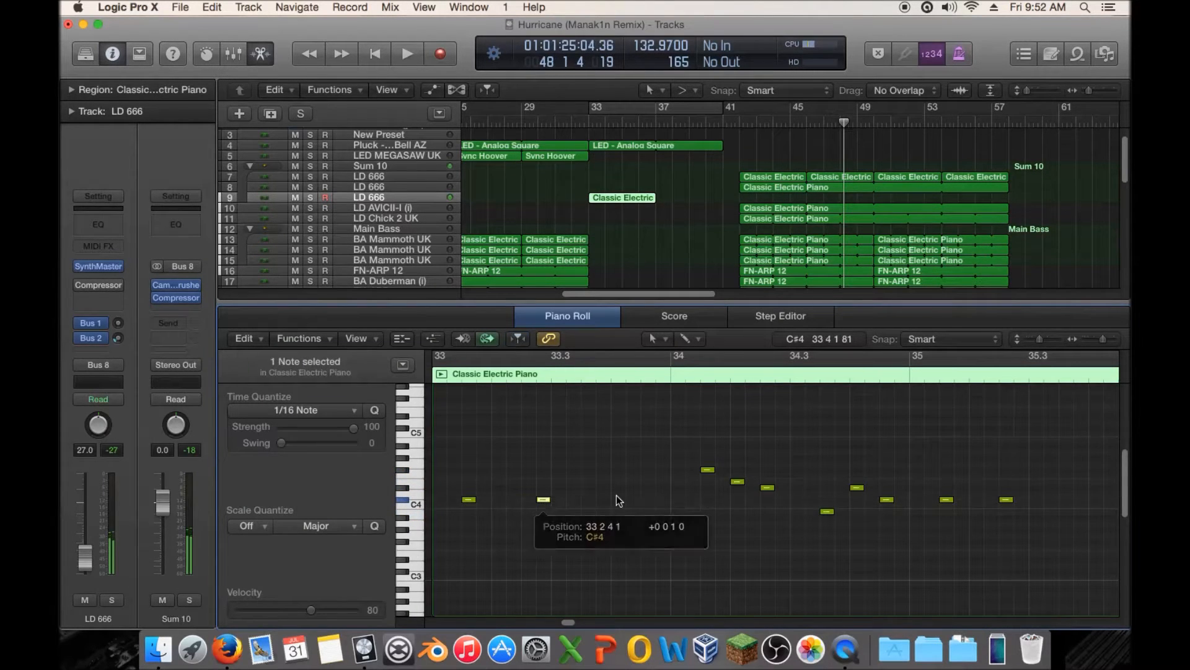
{"action": "left_click", "coordinate": [595, 500], "text": "super"}
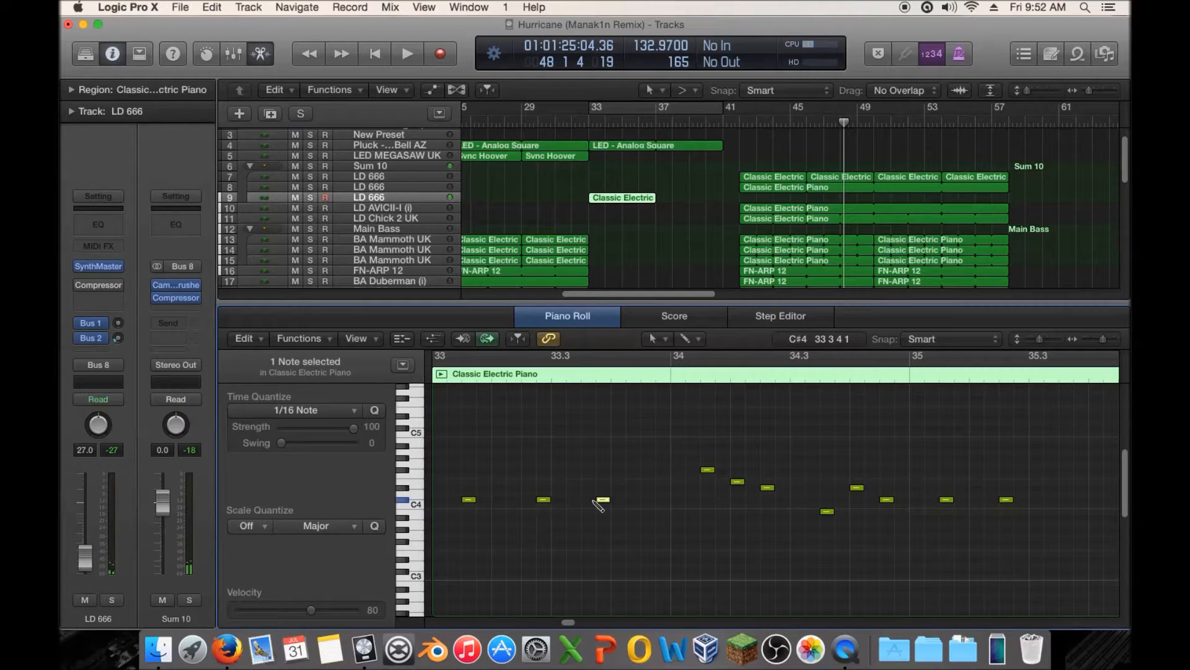
{"action": "left_click_drag", "start_coordinate": [605, 500], "coordinate": [590, 500]}
{"action": "left_click", "coordinate": [672, 500], "text": "super"}
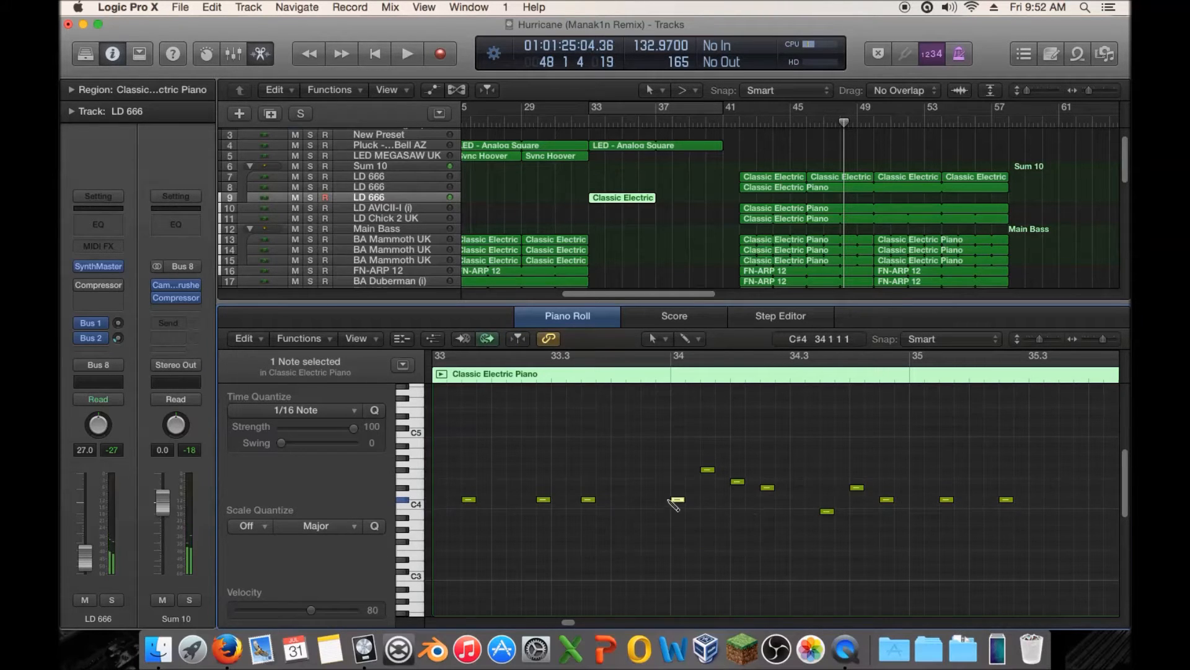
{"action": "left_click_drag", "start_coordinate": [680, 500], "coordinate": [660, 498]}
{"action": "left_click_drag", "start_coordinate": [675, 448], "coordinate": [1023, 530]}
{"action": "key", "text": "BackSpace"}
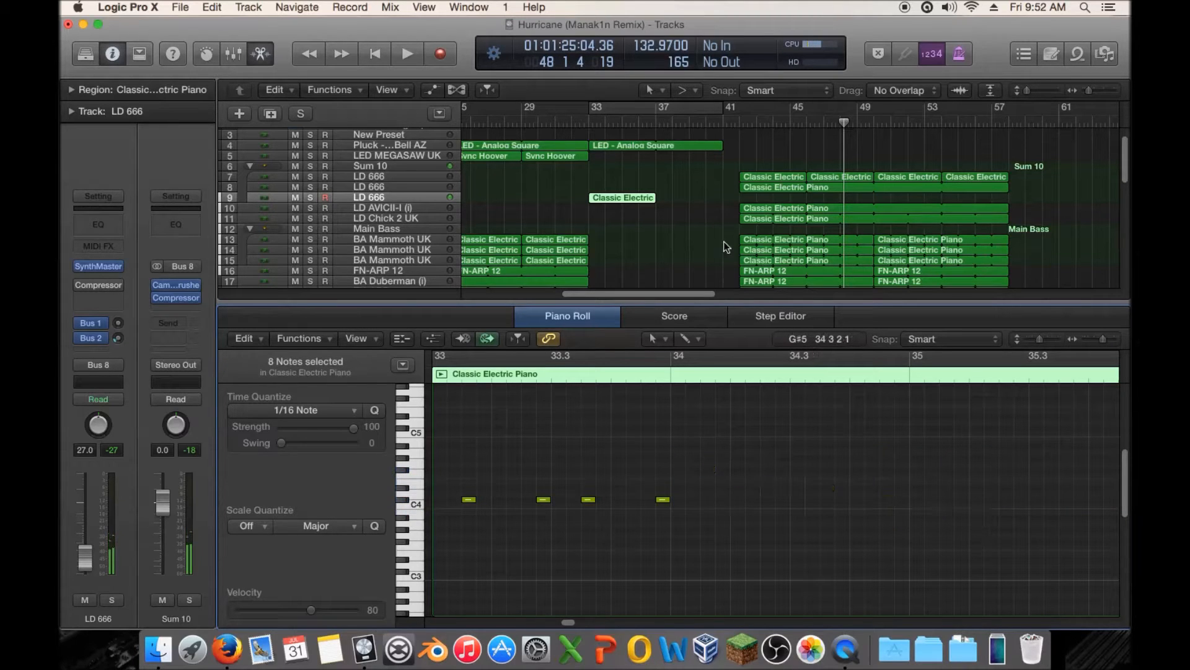
Copy the four C#4 notes from bar 33 into bar 34 and audition the pattern from bar 33
{"action": "double_click", "coordinate": [584, 118]}
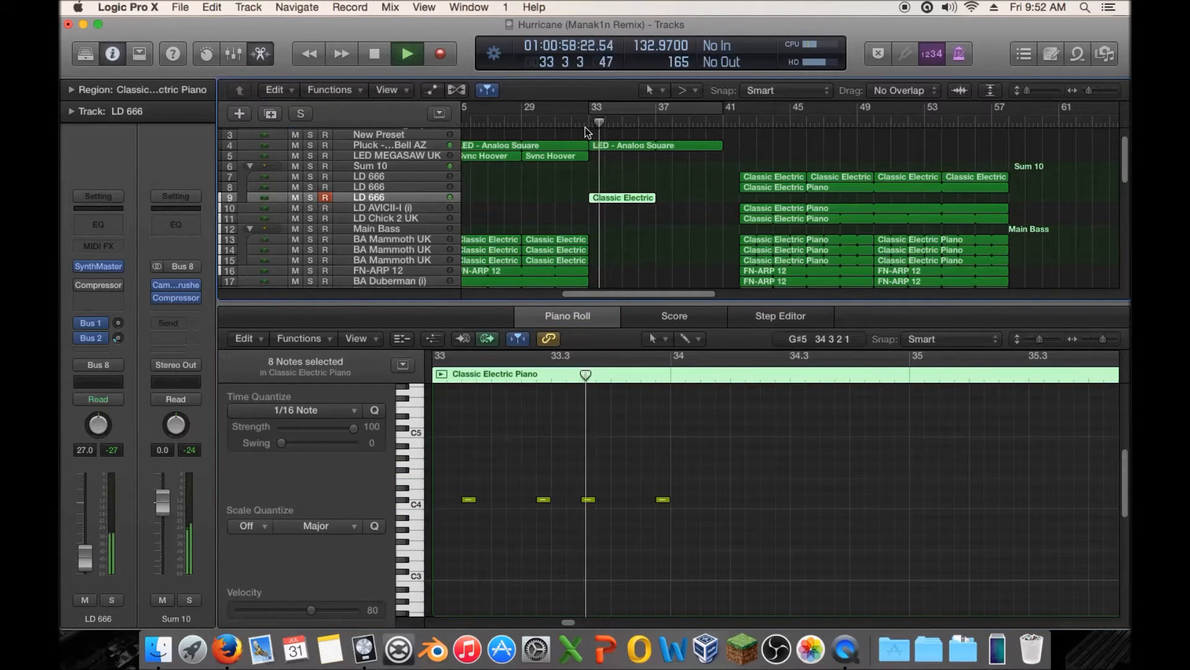
{"action": "key", "text": "space"}
{"action": "left_click_drag", "start_coordinate": [721, 468], "coordinate": [470, 499]}
{"action": "left_click_drag", "start_coordinate": [737, 507], "coordinate": [709, 501]}
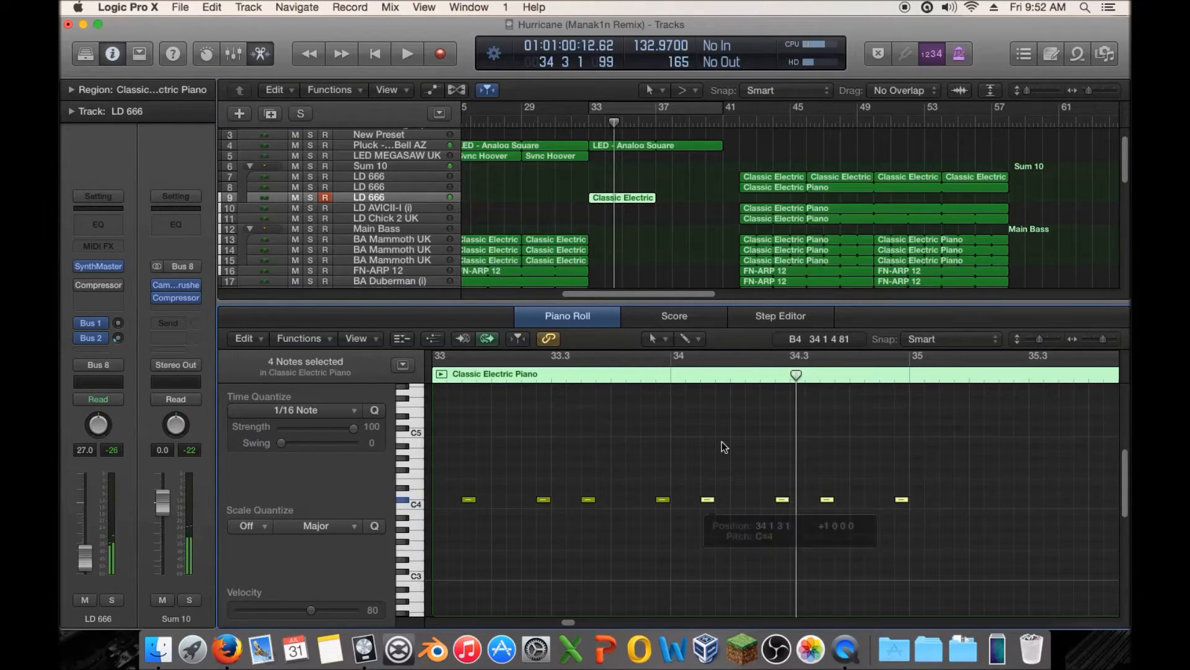
{"action": "double_click", "coordinate": [583, 117]}
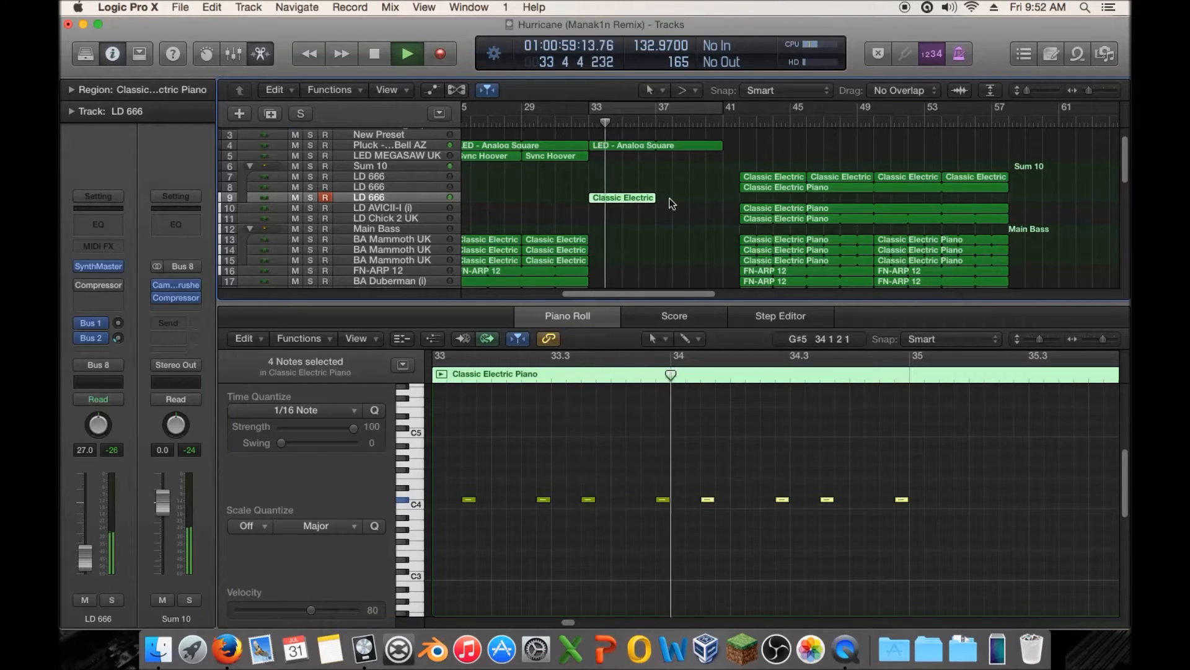
{"action": "key", "text": "space"}
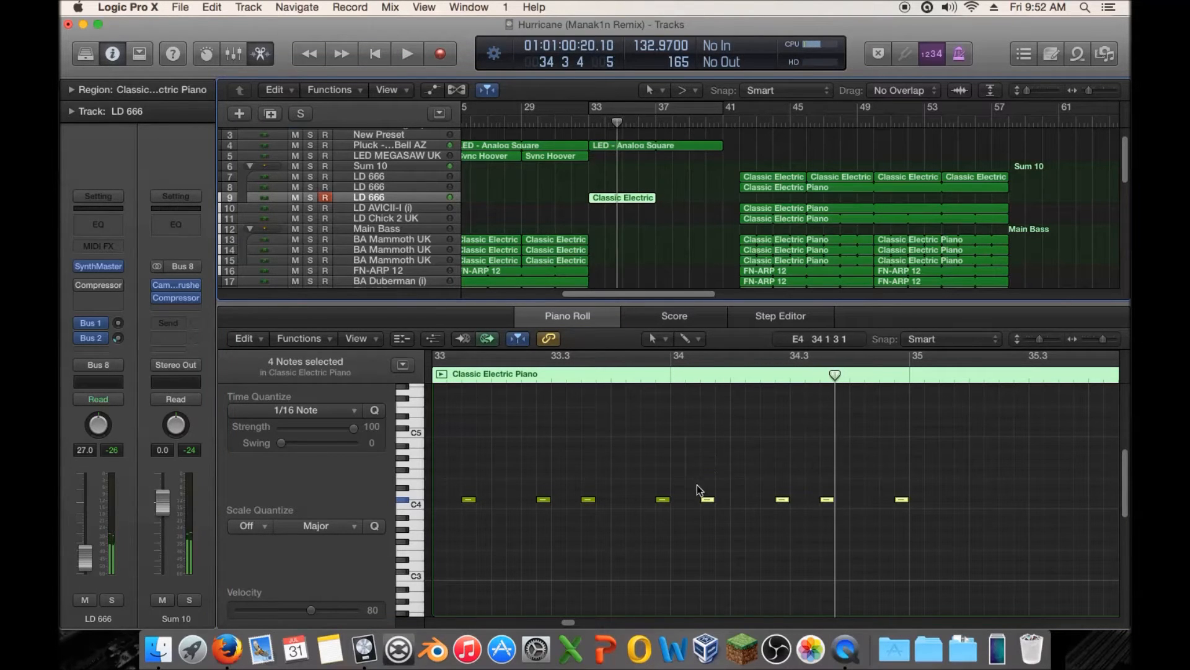
Delete the last note in each of bars 33 and 34 and play the part back from bar 33
{"action": "left_click", "coordinate": [663, 499]}
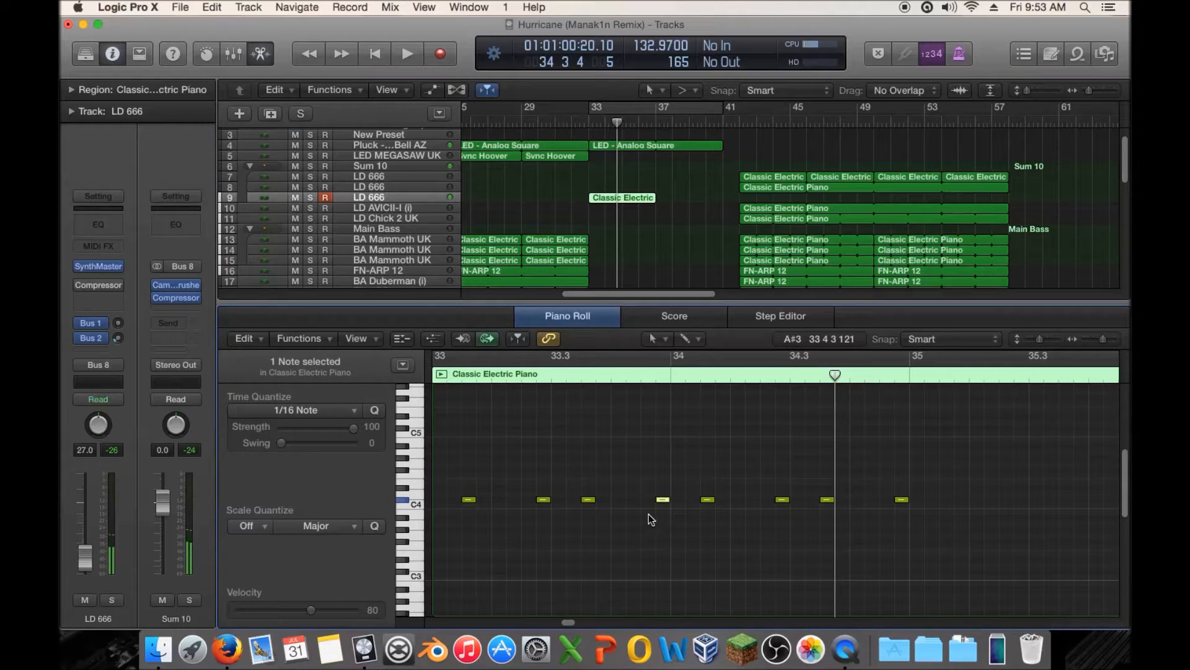
{"action": "double_click", "coordinate": [584, 117]}
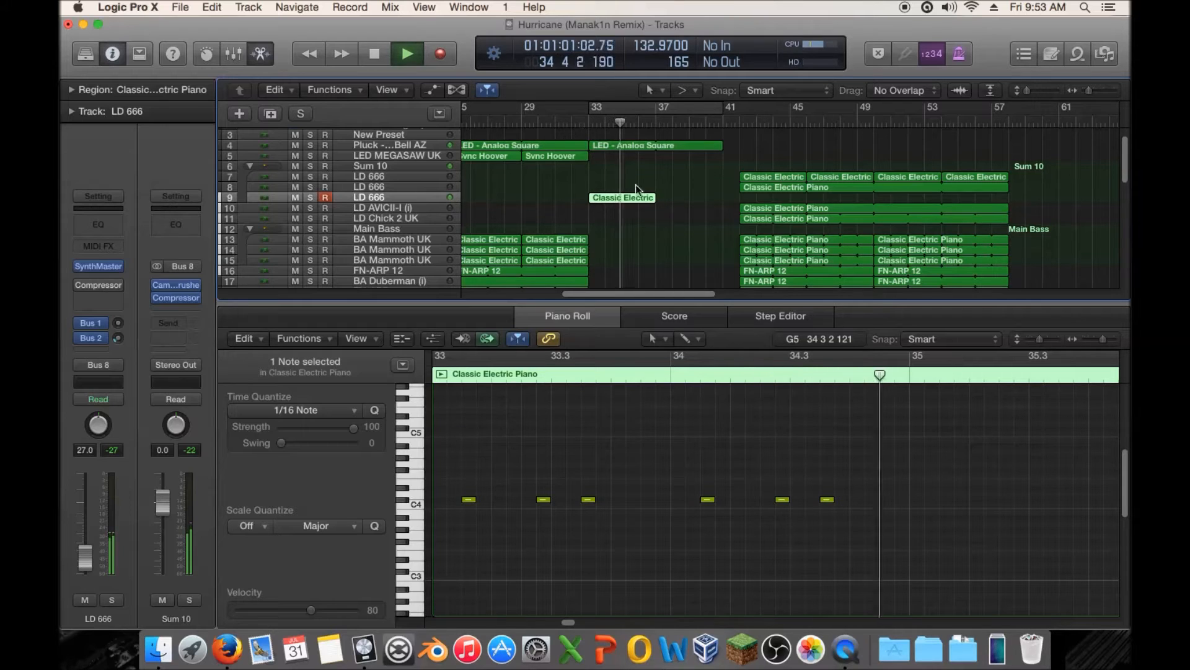
{"action": "key", "text": "space"}
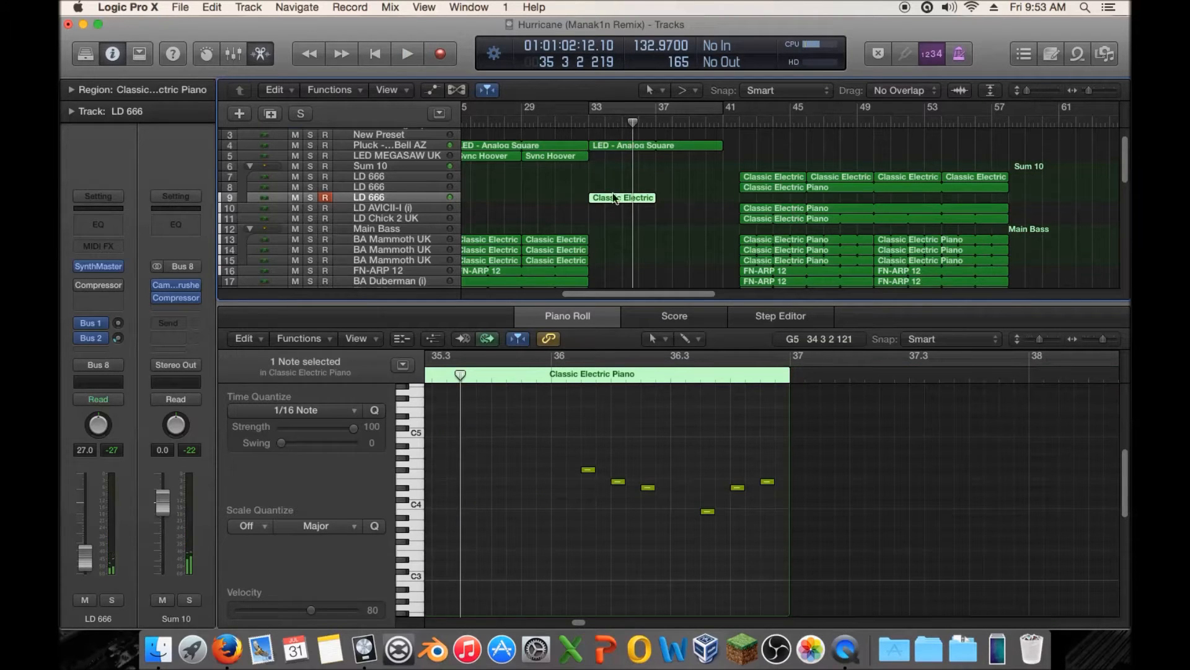
Shorten the LD 666 region at bar 33 to two bars and loop it up to bar 42
{"action": "left_click_drag", "start_coordinate": [651, 196], "coordinate": [622, 197]}
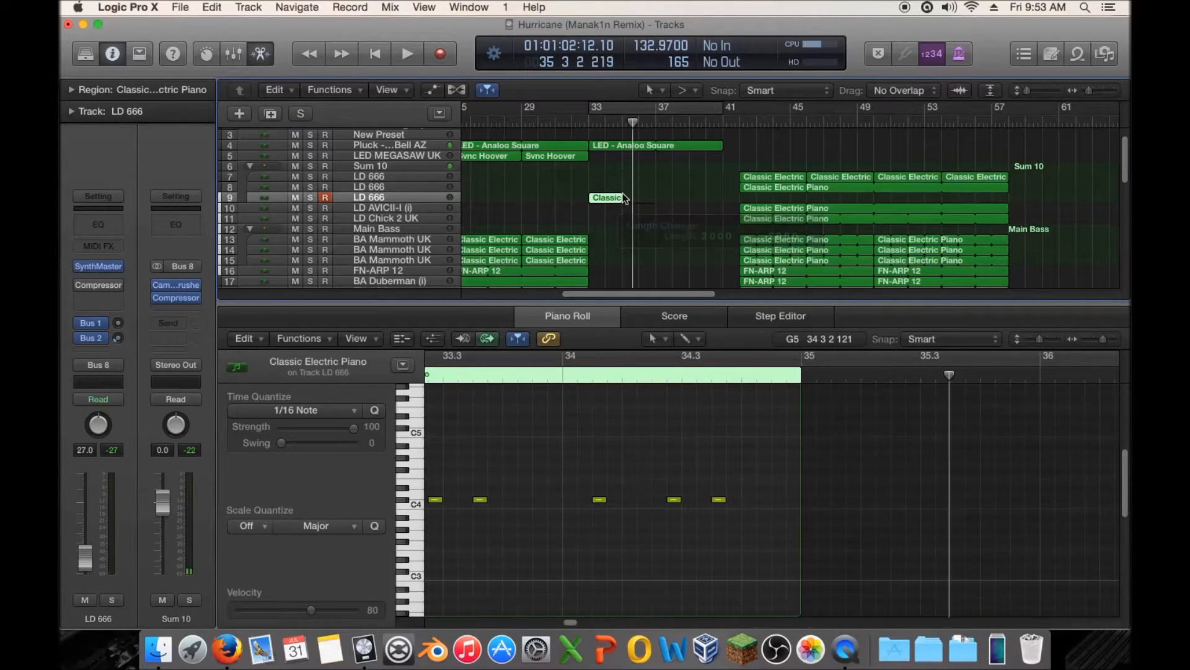
{"action": "left_click_drag", "start_coordinate": [1025, 93], "coordinate": [1040, 92]}
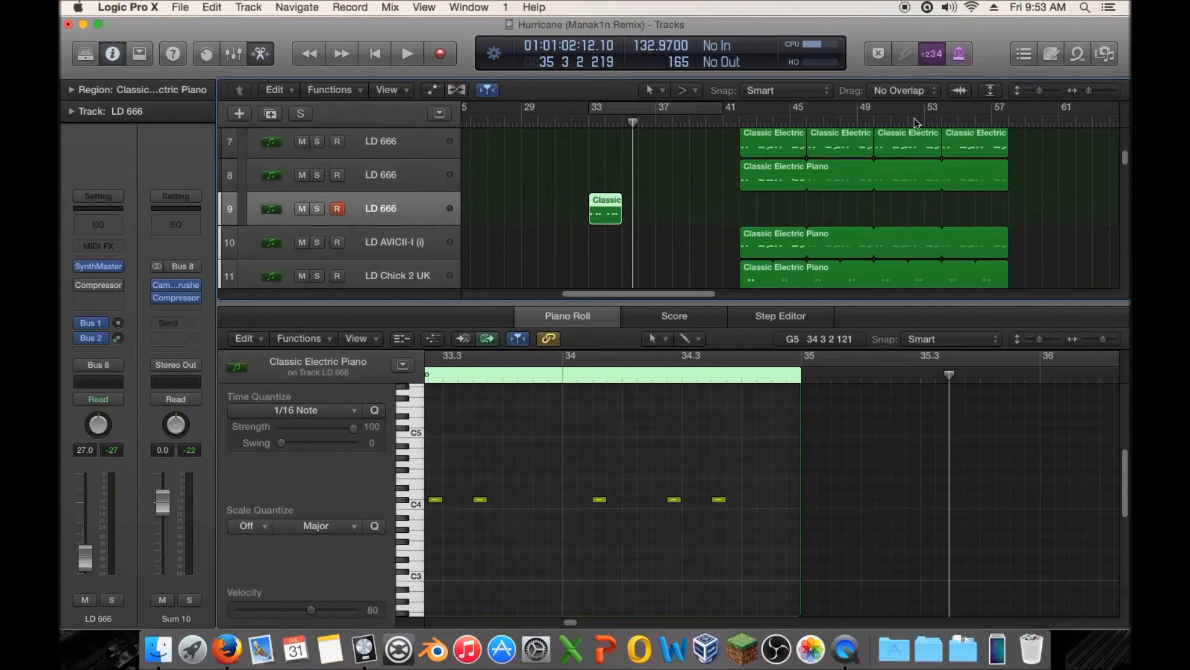
{"action": "left_click_drag", "start_coordinate": [623, 201], "coordinate": [739, 204]}
Show track automation, add a Gain plug-in set to -27 dB on the duplicated LD 666 track, and reset its volume fader to 0.0 dB
{"action": "key", "text": "a"}
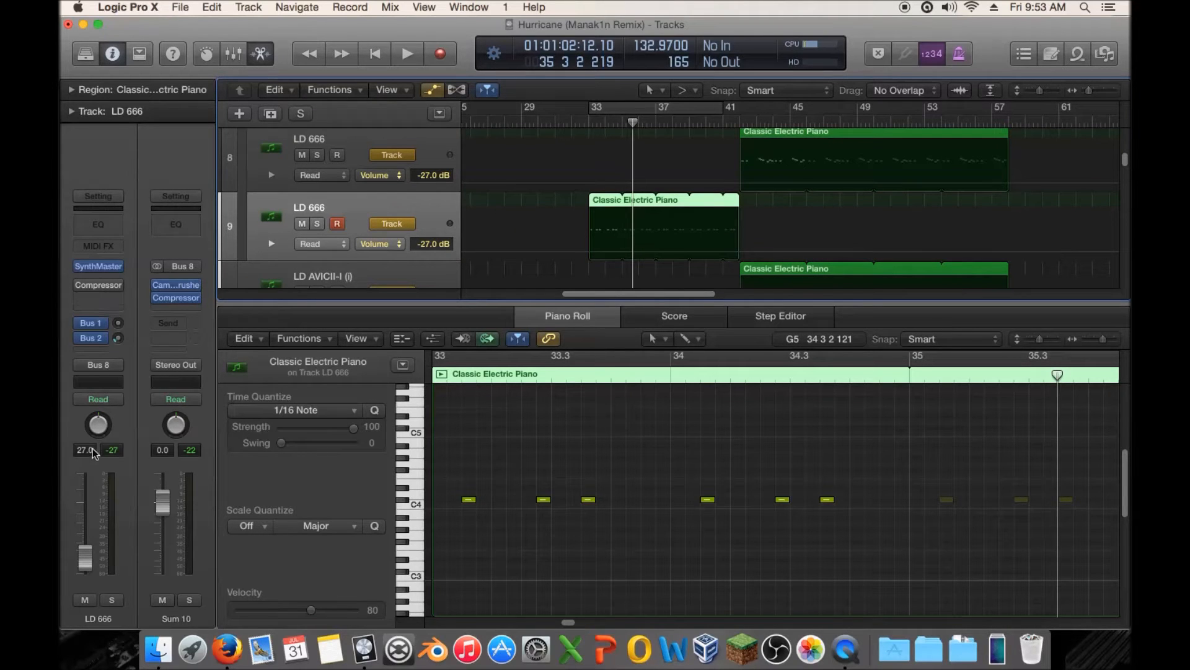
{"action": "left_click", "coordinate": [105, 300]}
{"action": "mouse_move", "coordinate": [124, 459]}
{"action": "mouse_move", "coordinate": [260, 458]}
{"action": "left_click", "coordinate": [316, 459]}
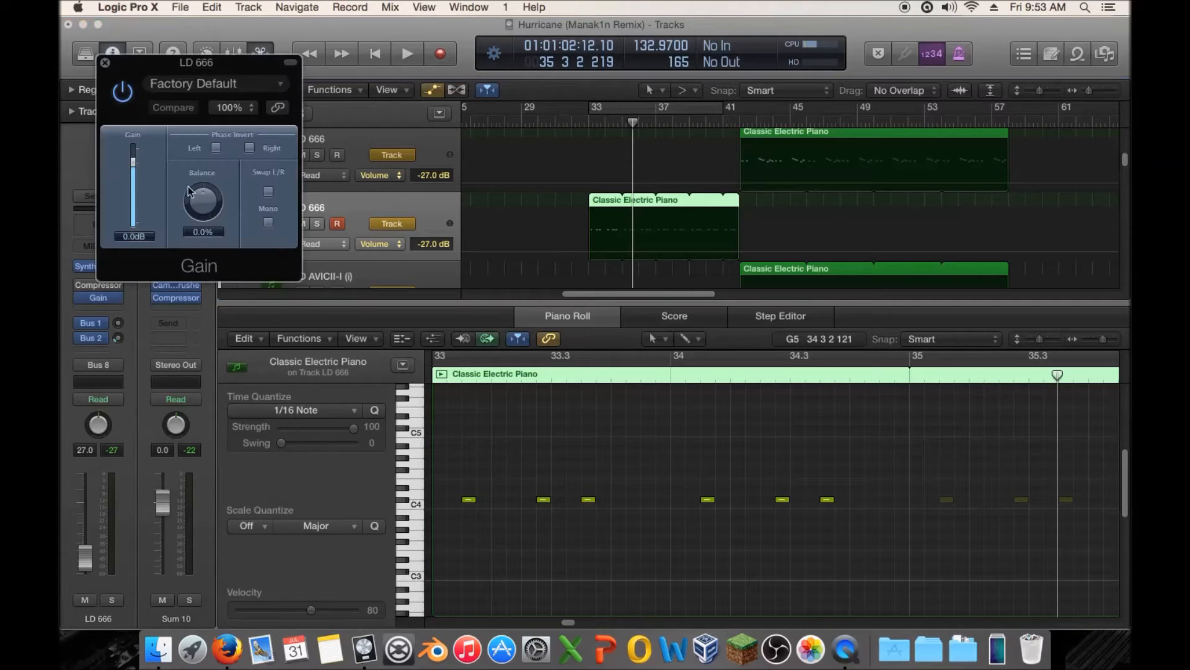
{"action": "double_click", "coordinate": [137, 237]}
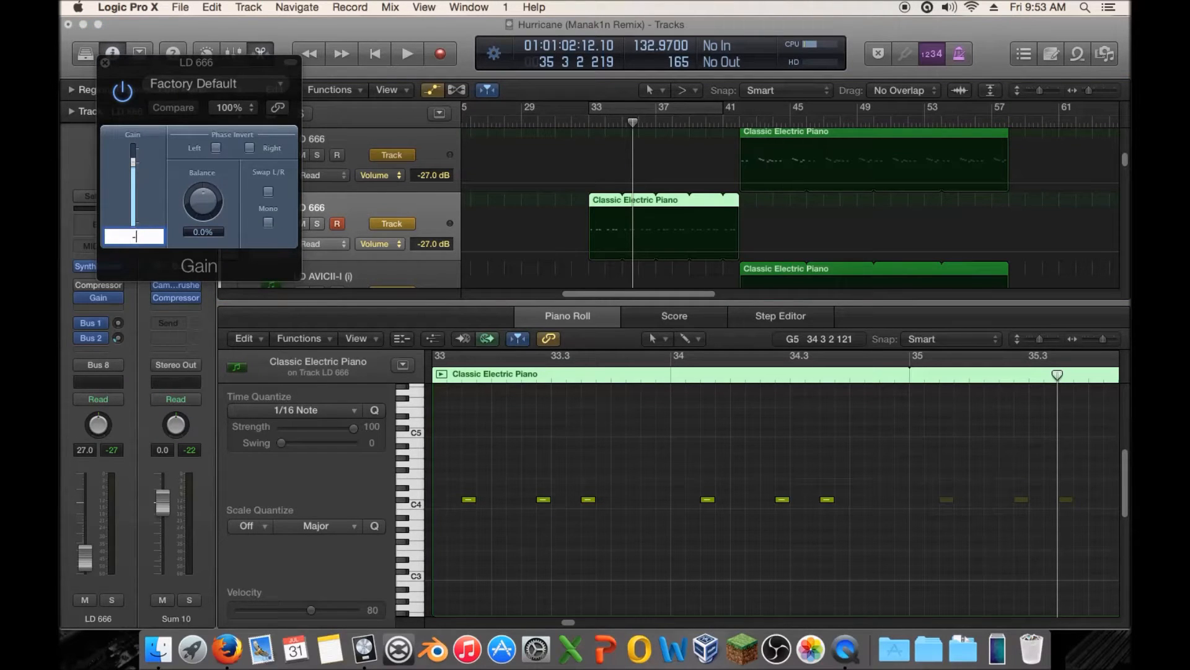
{"action": "type", "text": "-27"}
{"action": "key", "text": "Return"}
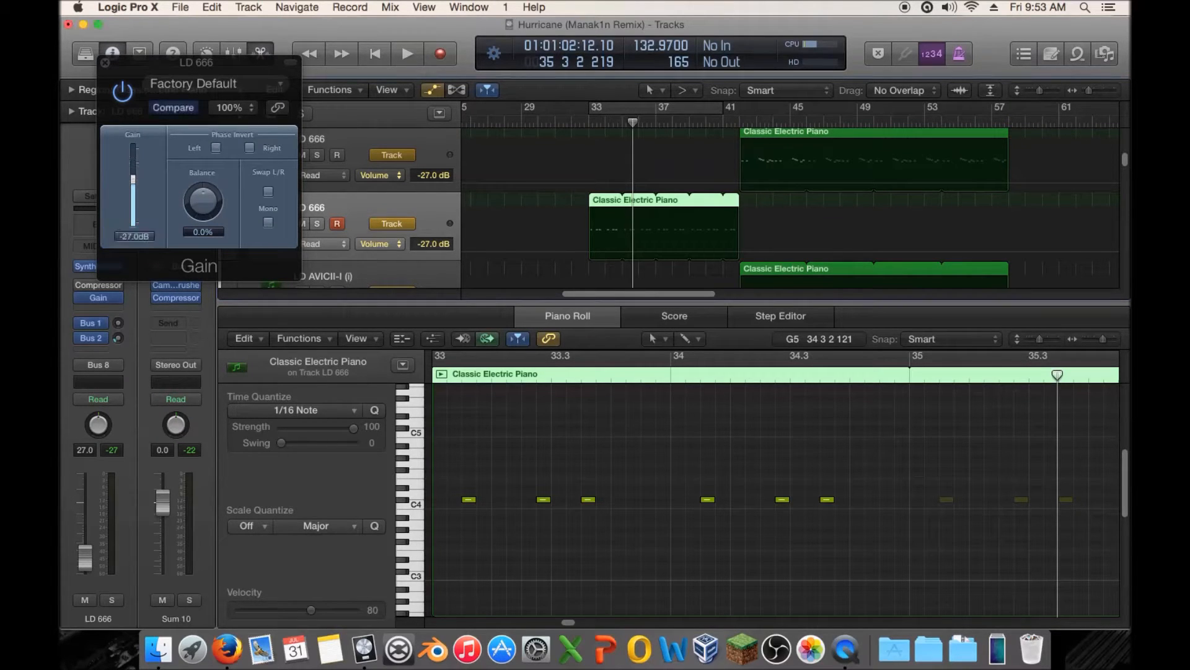
{"action": "left_click", "coordinate": [86, 557], "text": "alt"}
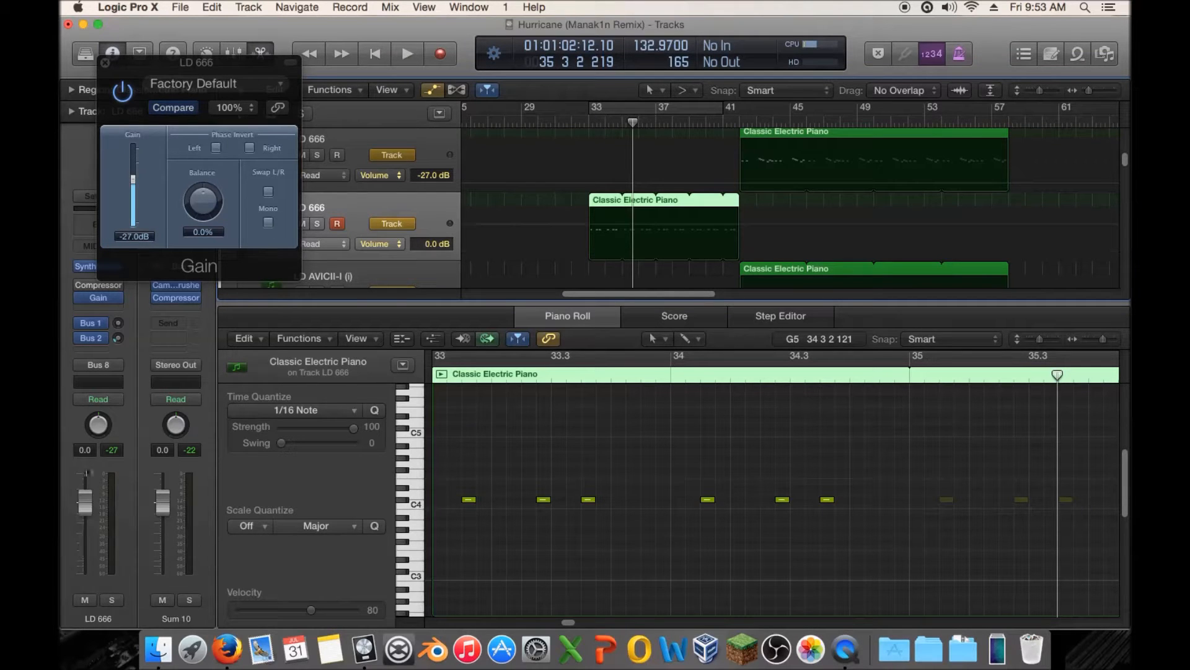
{"action": "left_click", "coordinate": [104, 63]}
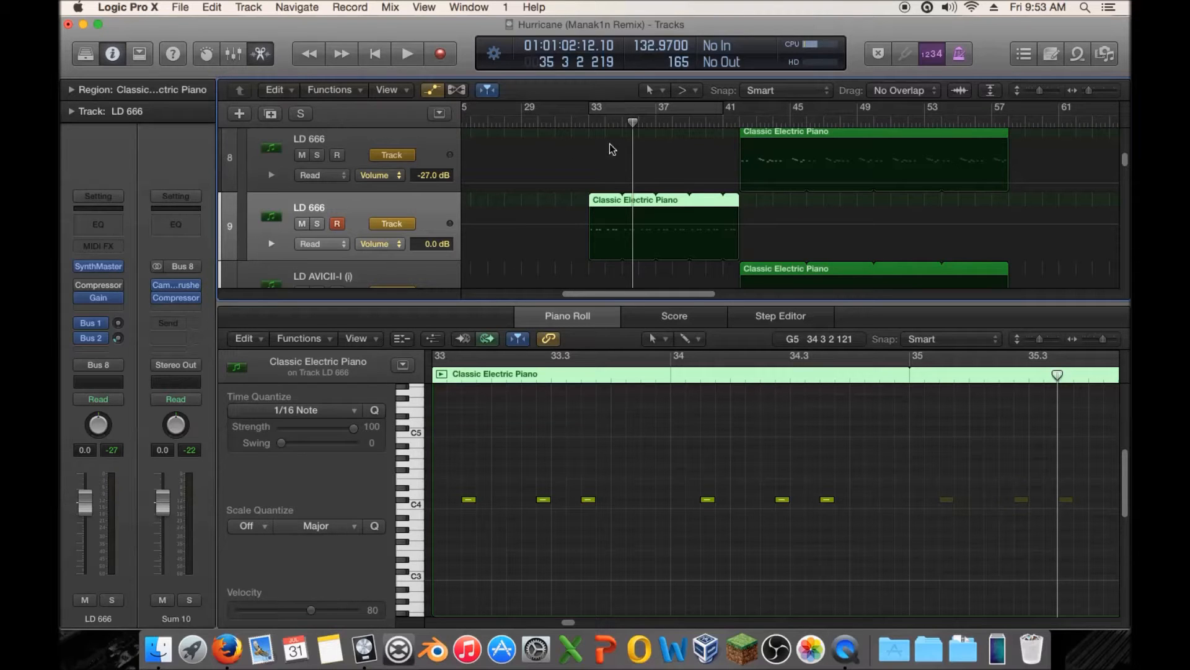
Draw volume automation falling from 0 dB before bar 32 to silence, rising from bar 33 to 0 dB at bar 42, and play it
{"action": "left_click", "coordinate": [742, 231]}
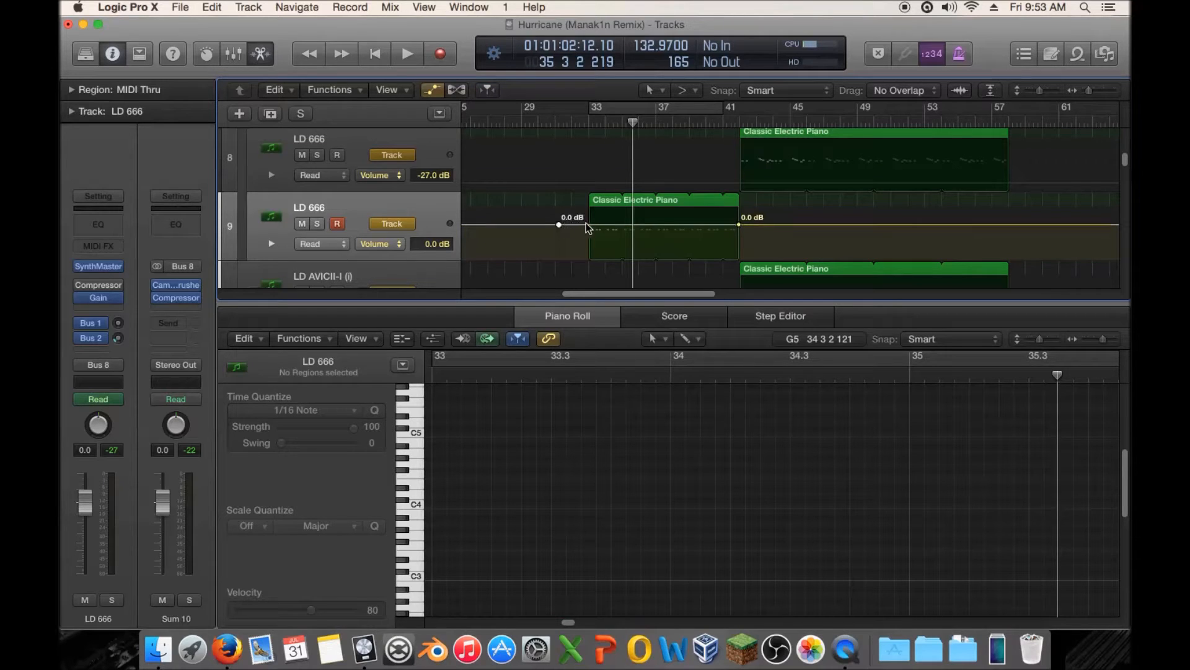
{"action": "mouse_move", "coordinate": [591, 224]}
{"action": "left_mouse_down"}
{"action": "mouse_move", "coordinate": [595, 272]}
{"action": "mouse_move", "coordinate": [572, 225]}
{"action": "left_mouse_up"}
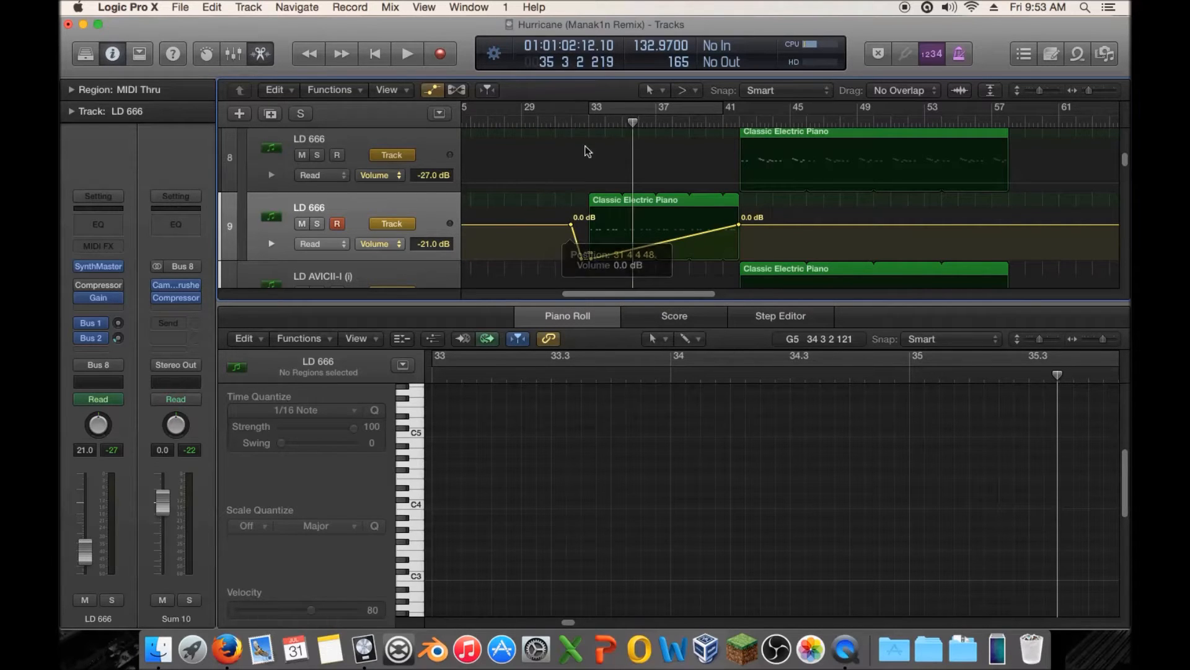
{"action": "left_click", "coordinate": [588, 122]}
{"action": "key", "text": "space"}
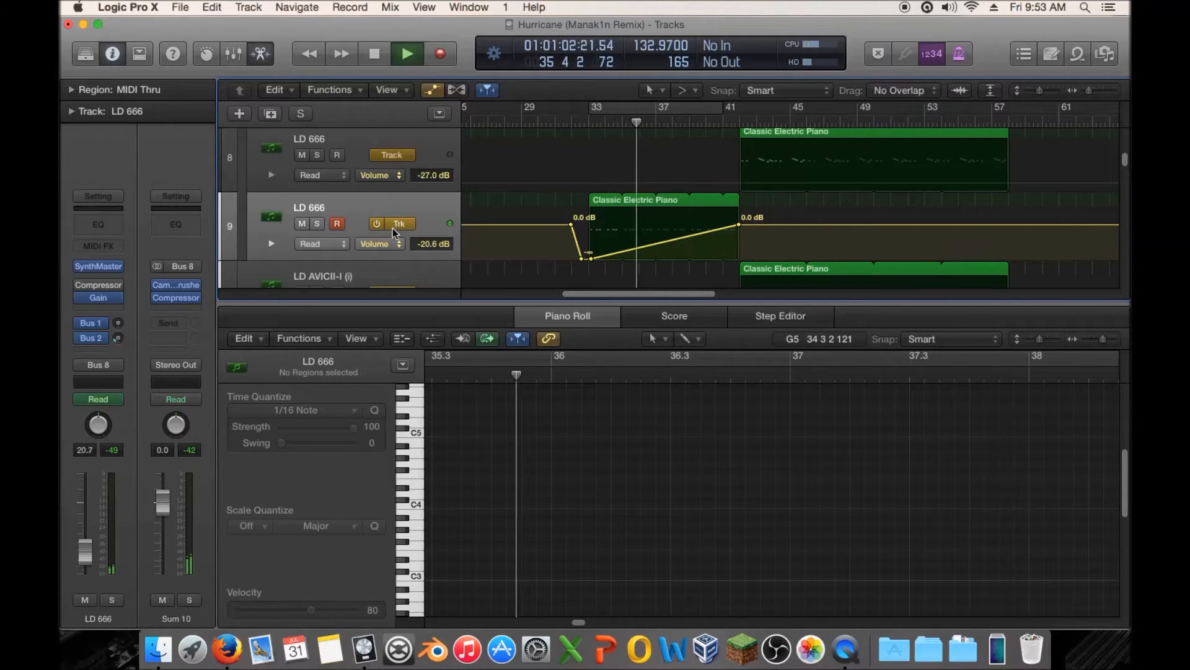
Add a Channel EQ to the duplicated LD 666 track with a 24 dB/Oct high cut at 3000 Hz while listening to the build-up
{"action": "left_click", "coordinate": [93, 226]}
{"action": "left_click", "coordinate": [767, 136]}
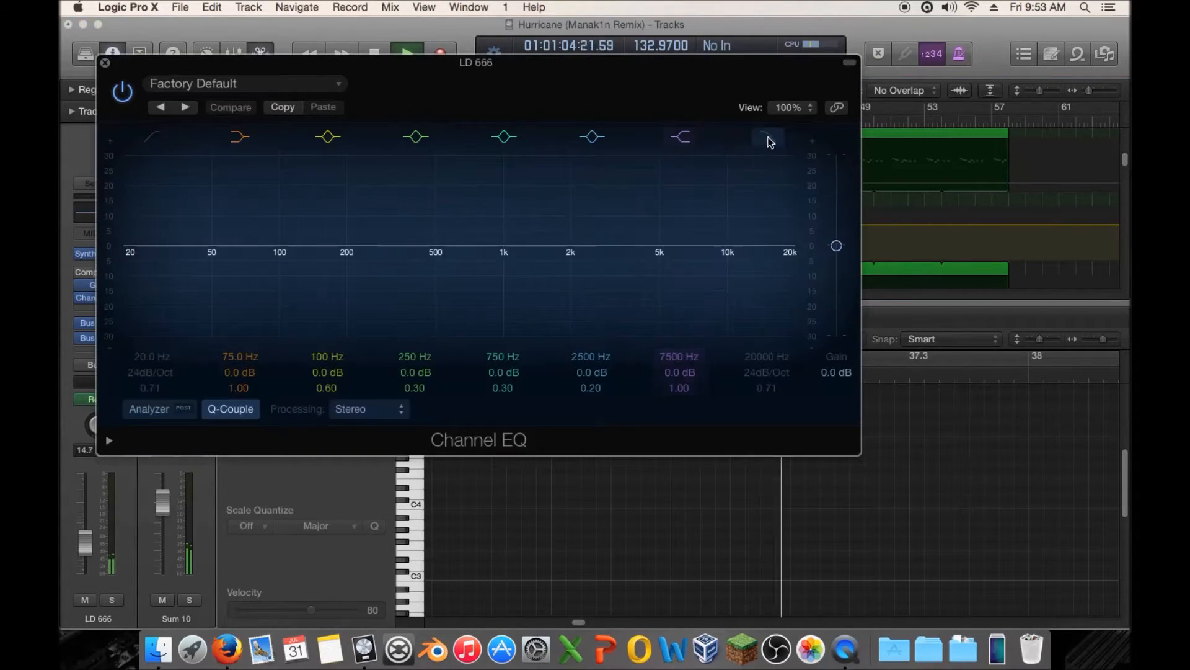
{"action": "left_click_drag", "start_coordinate": [774, 276], "coordinate": [574, 297]}
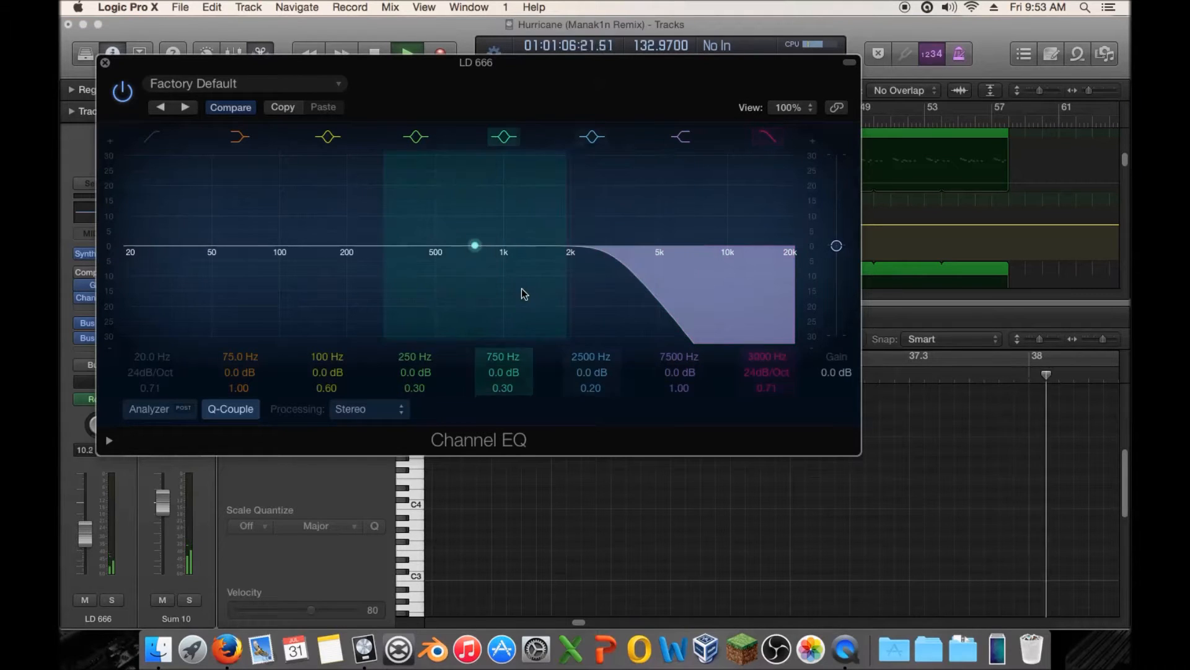
{"action": "left_click", "coordinate": [105, 63]}
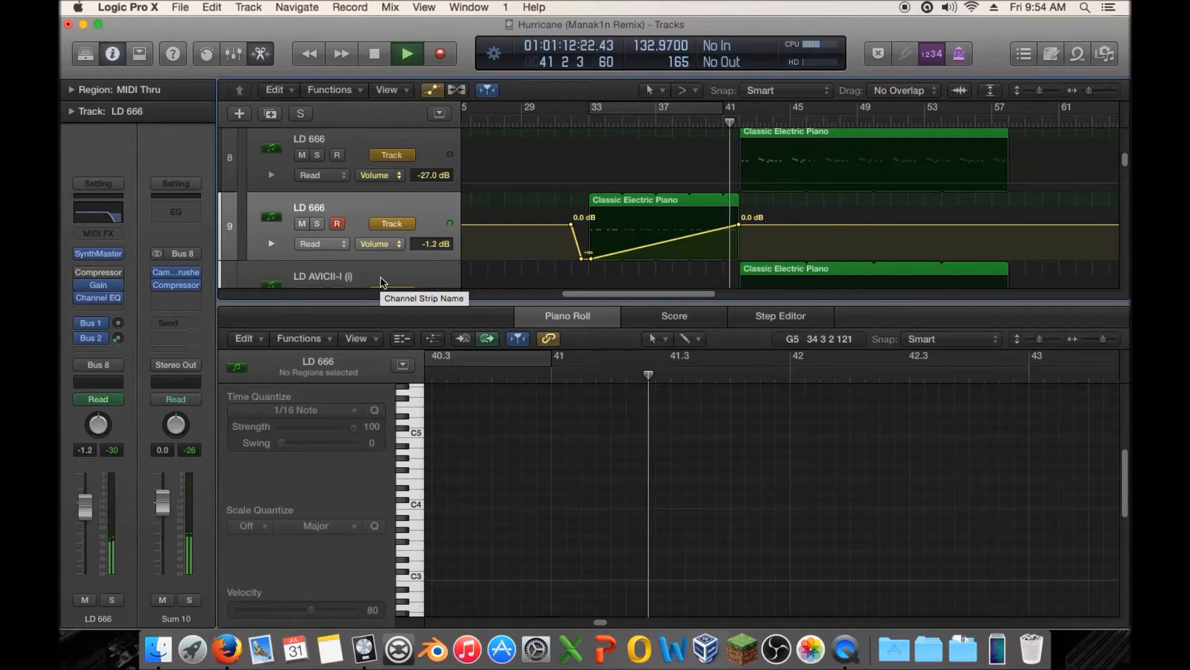
{"action": "key", "text": "space"}
Shorten the region's loop to end at bar 41 and move the final 0 dB volume point to the same position
{"action": "left_click", "coordinate": [717, 198]}
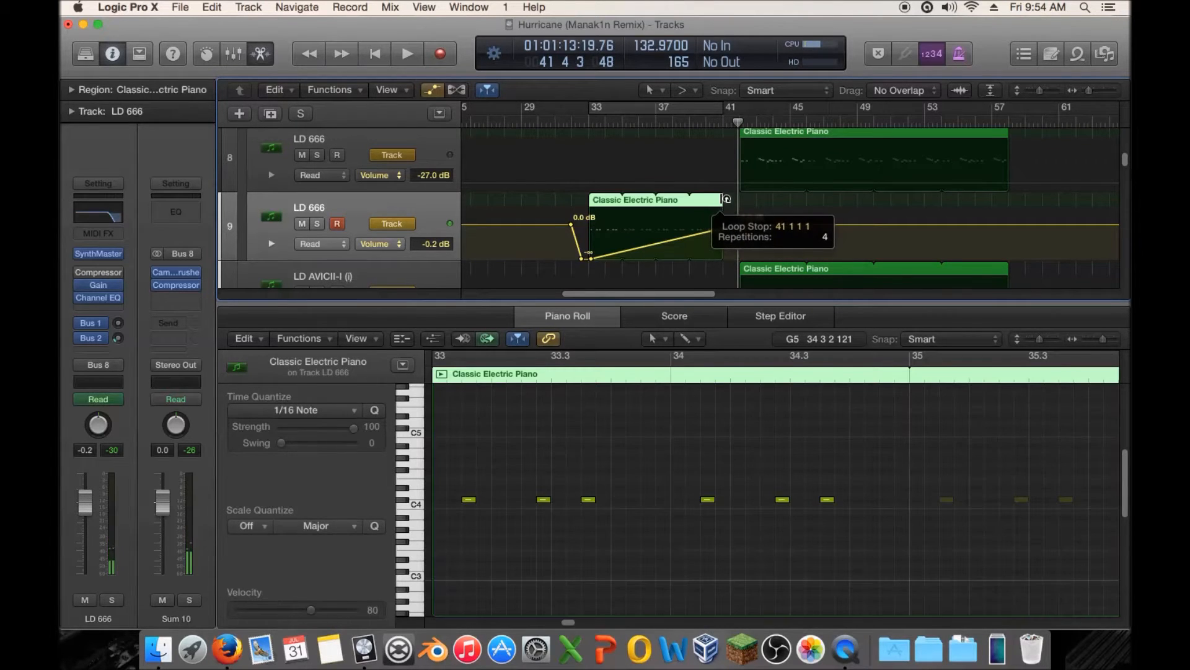
{"action": "left_click", "coordinate": [738, 225]}
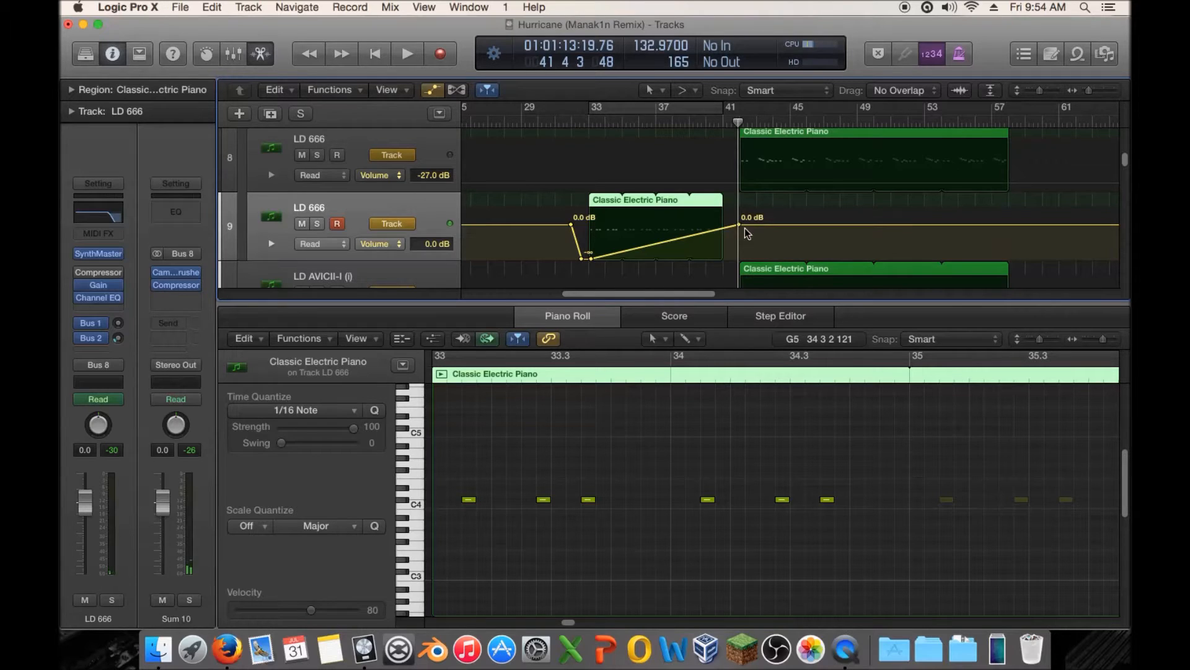
{"action": "left_click_drag", "start_coordinate": [738, 225], "coordinate": [722, 225]}
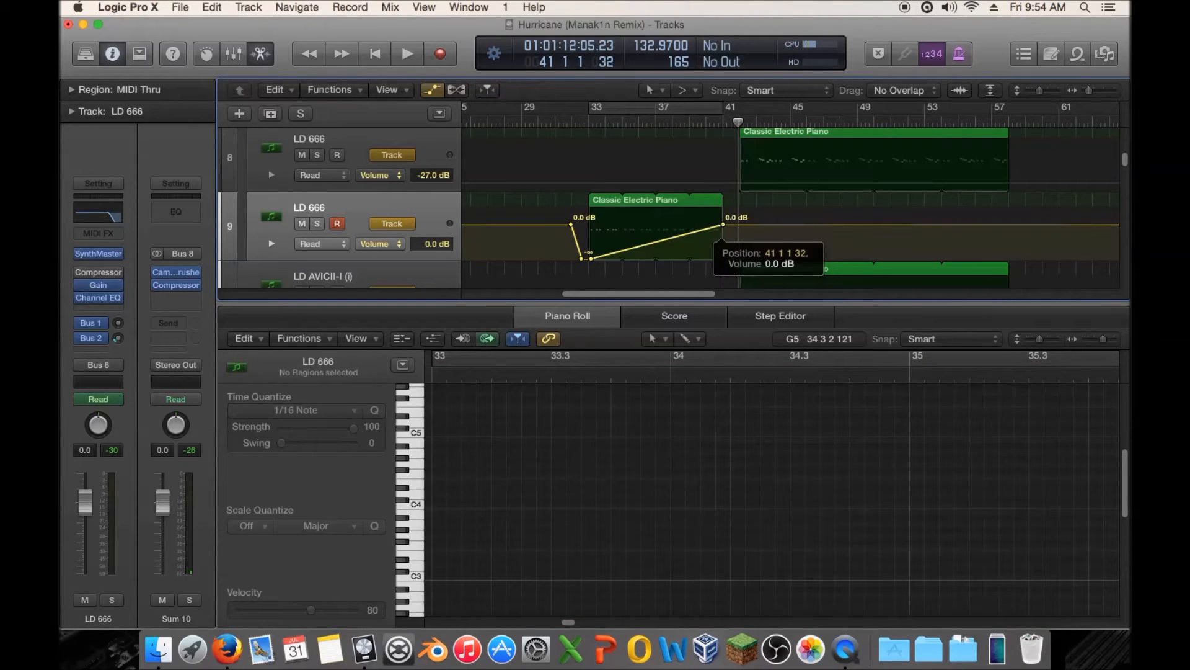
{"action": "left_click", "coordinate": [611, 149]}
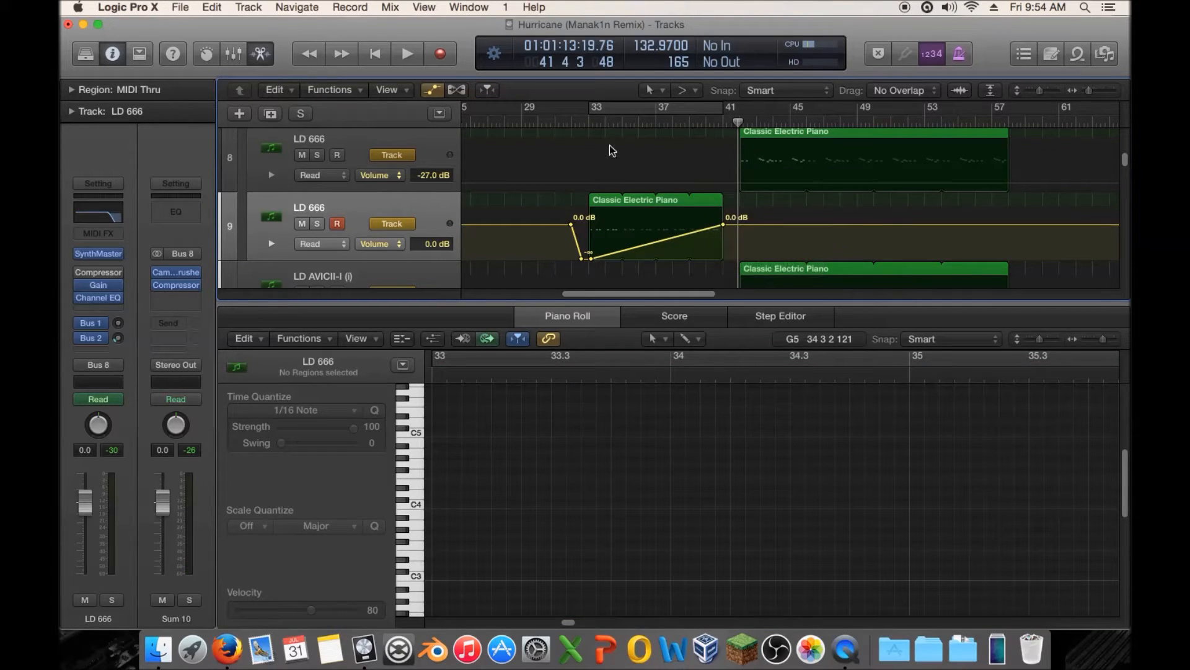
Set the track's Bus 2 send to about -14.8 dB while playing the build-up from bar 33
{"action": "left_click", "coordinate": [581, 122]}
{"action": "key", "text": "space"}
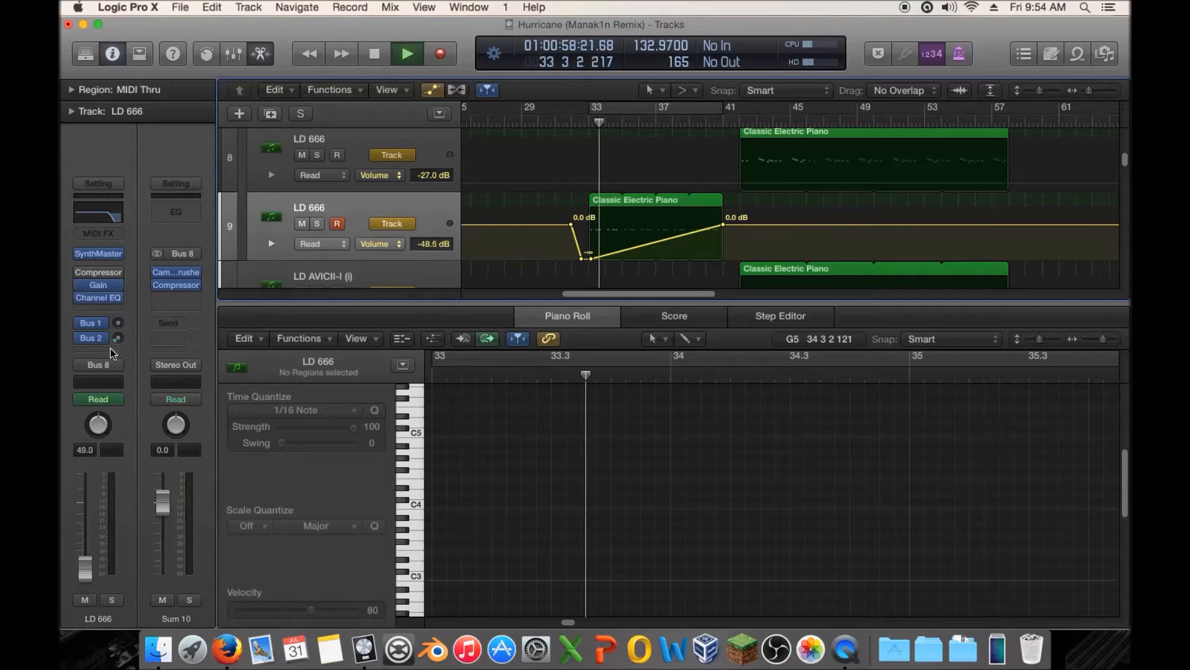
{"action": "left_click", "coordinate": [117, 338]}
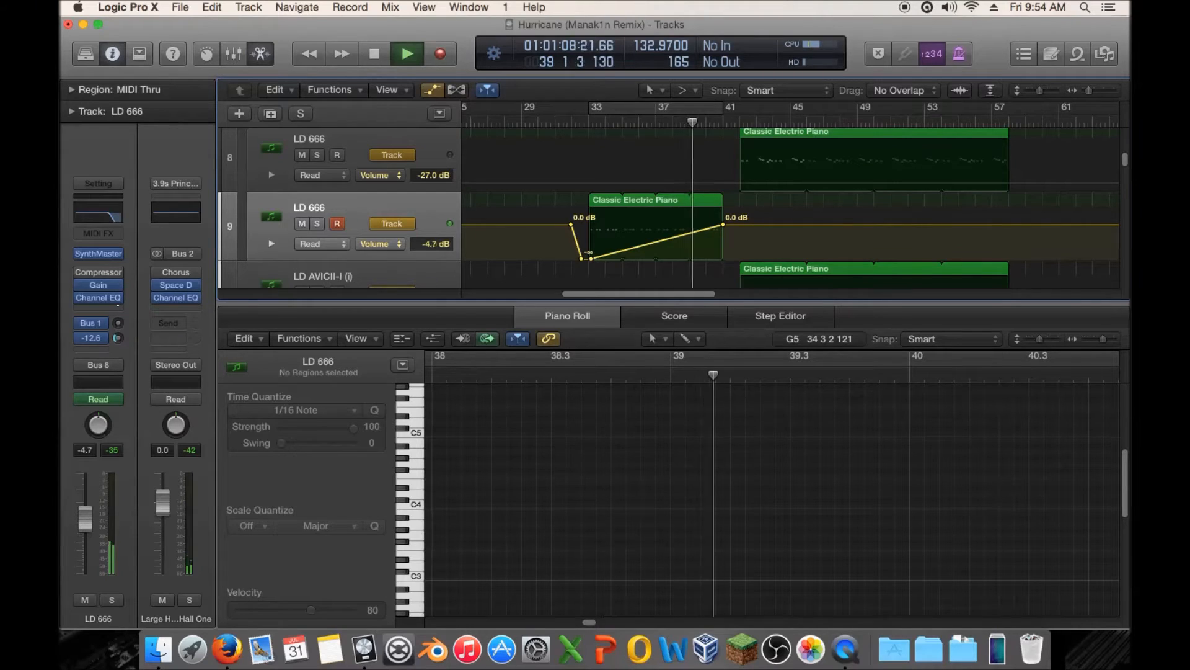
{"action": "key", "text": "space"}
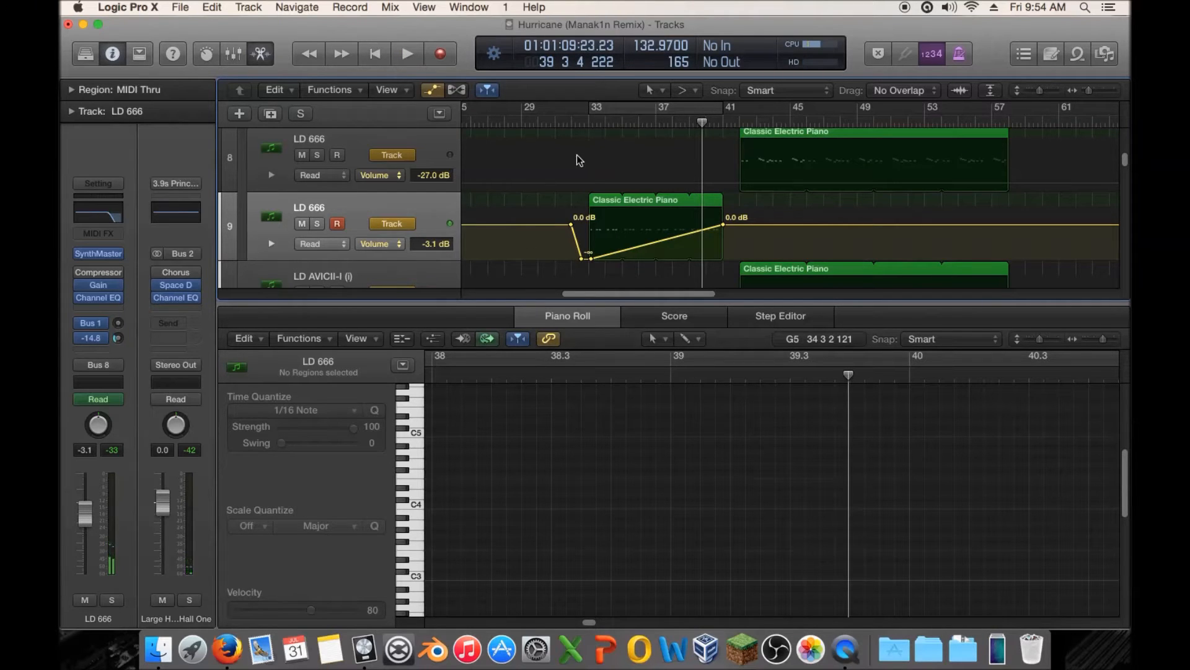
Add Space Designer to the duplicated LD 666 track, load the Trance preset and lower the Dry output level slightly
{"action": "left_click", "coordinate": [587, 123]}
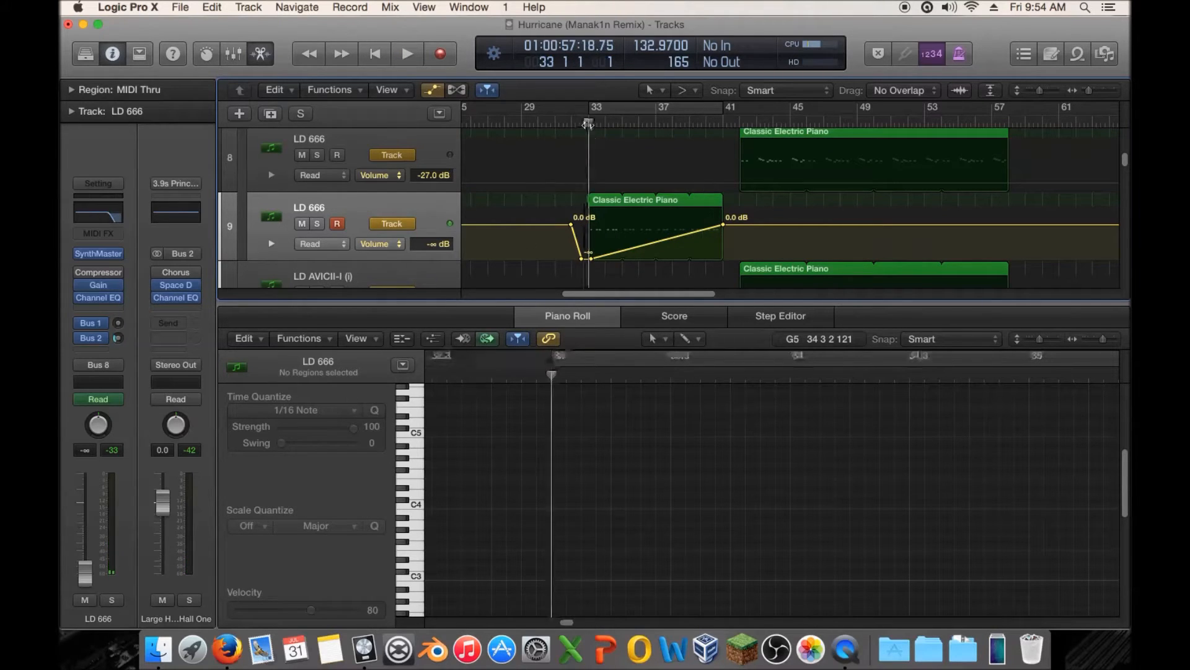
{"action": "left_click", "coordinate": [120, 310]}
{"action": "mouse_move", "coordinate": [153, 376]}
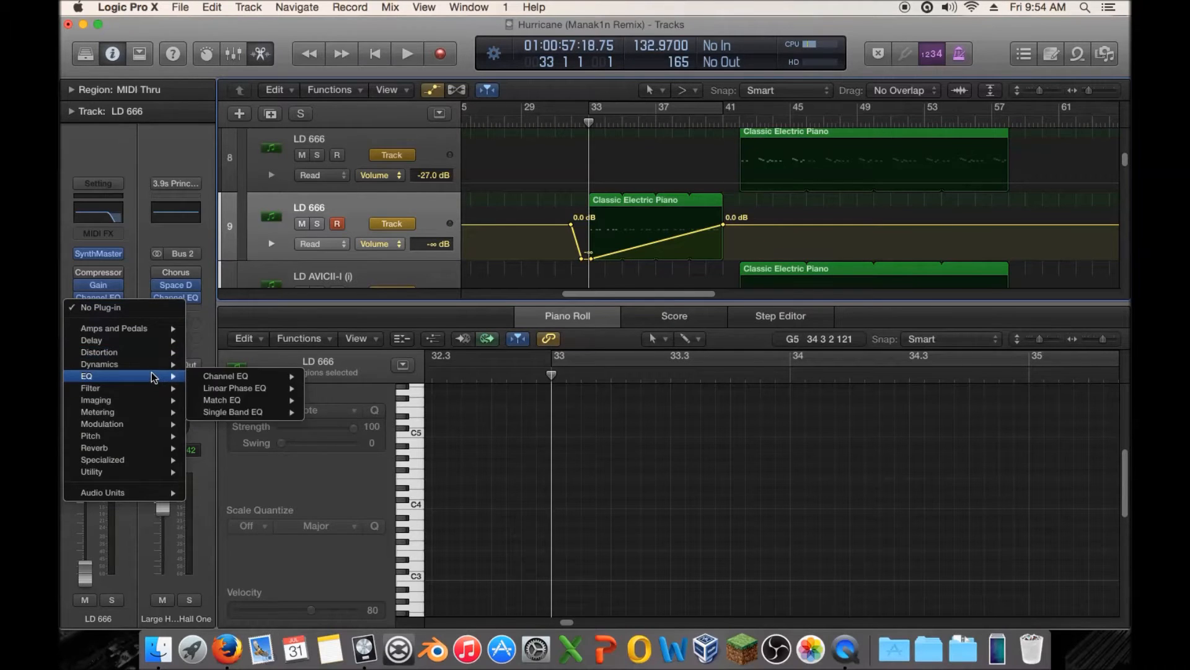
{"action": "mouse_move", "coordinate": [160, 449]}
{"action": "mouse_move", "coordinate": [263, 485]}
{"action": "left_click", "coordinate": [328, 484]}
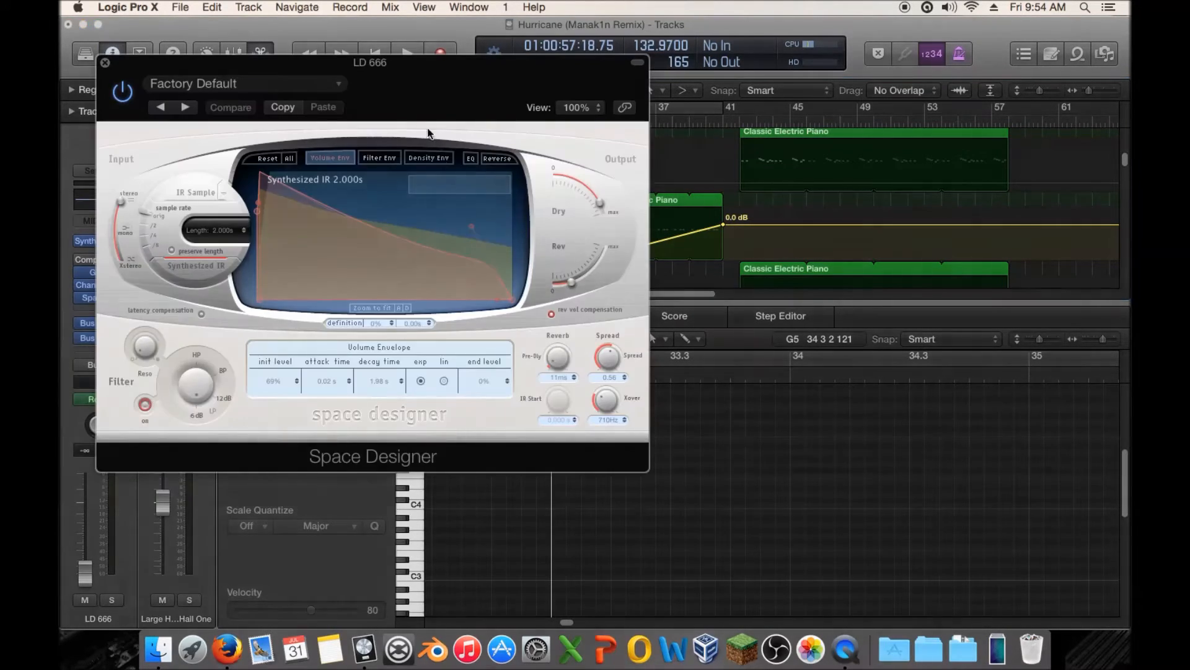
{"action": "left_click", "coordinate": [290, 83]}
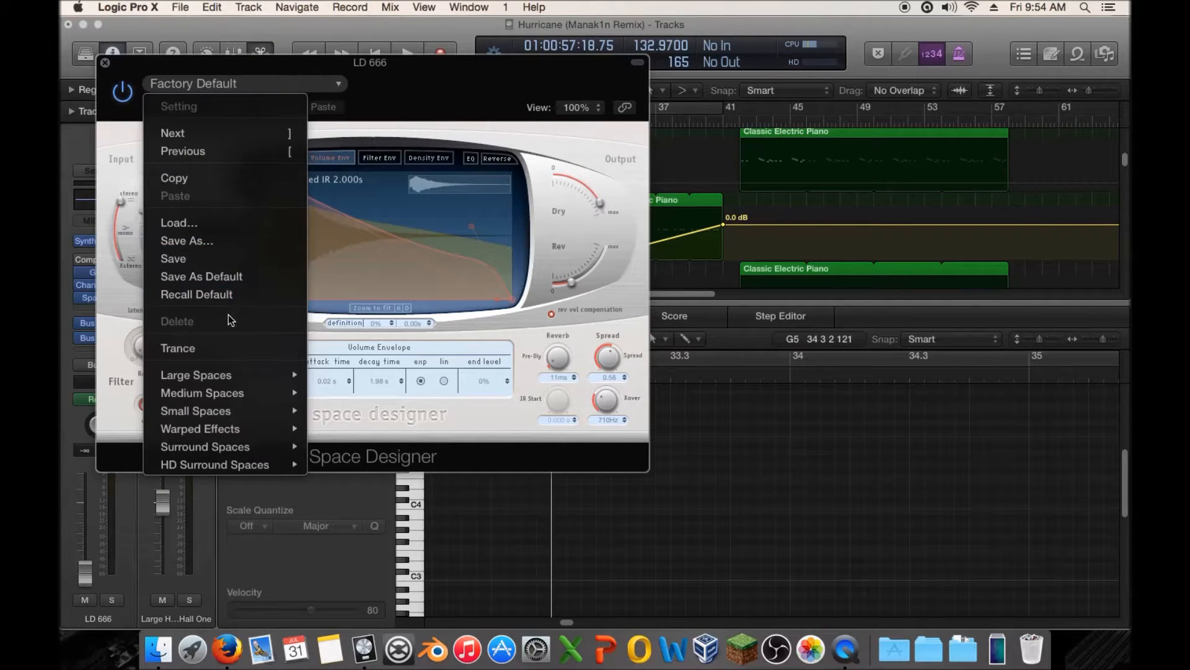
{"action": "left_click", "coordinate": [230, 348]}
{"action": "left_click_drag", "start_coordinate": [604, 211], "coordinate": [598, 195]}
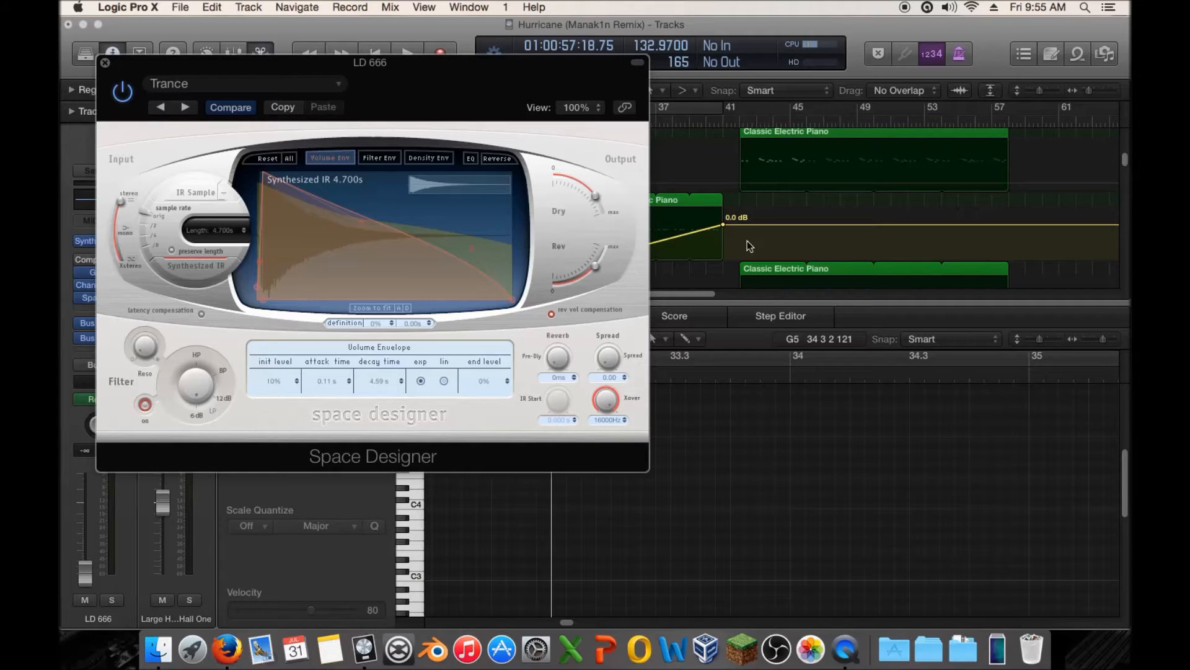
Play the build-up from bar 33 with the track briefly soloed, raise Space Designer's Dry level, and set Rev to about -7.2 dB
{"action": "left_click_drag", "start_coordinate": [704, 295], "coordinate": [674, 302]}
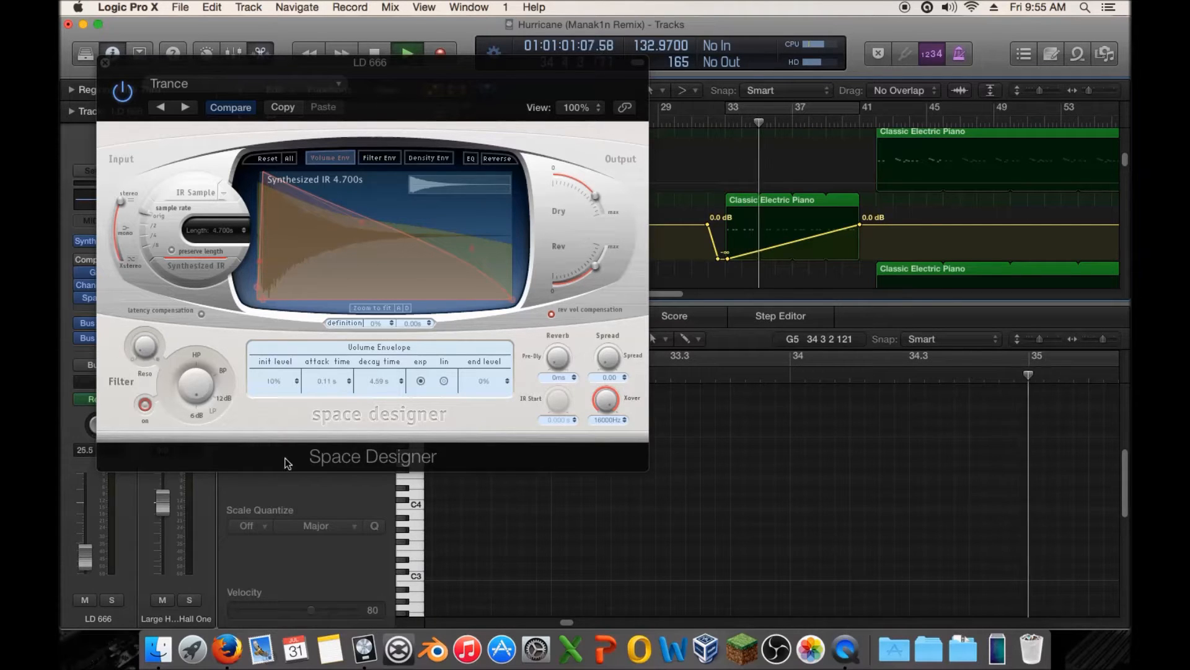
{"action": "left_click", "coordinate": [115, 601]}
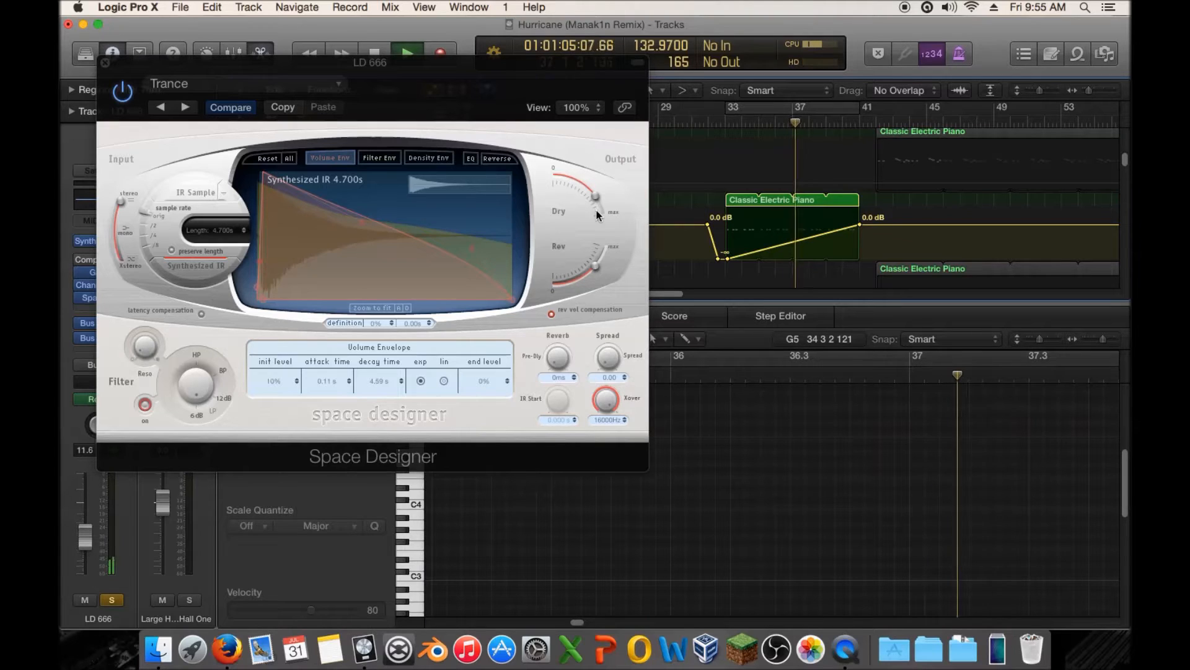
{"action": "left_click", "coordinate": [113, 599]}
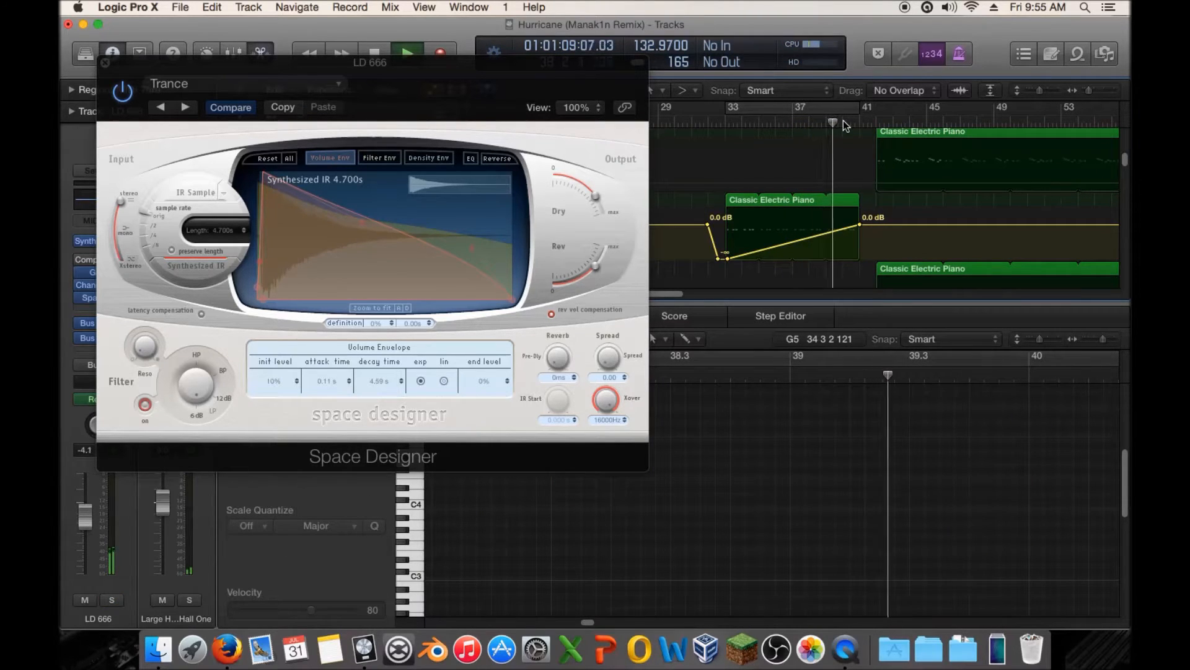
{"action": "left_click_drag", "start_coordinate": [595, 197], "coordinate": [603, 216]}
{"action": "left_click_drag", "start_coordinate": [598, 265], "coordinate": [595, 268]}
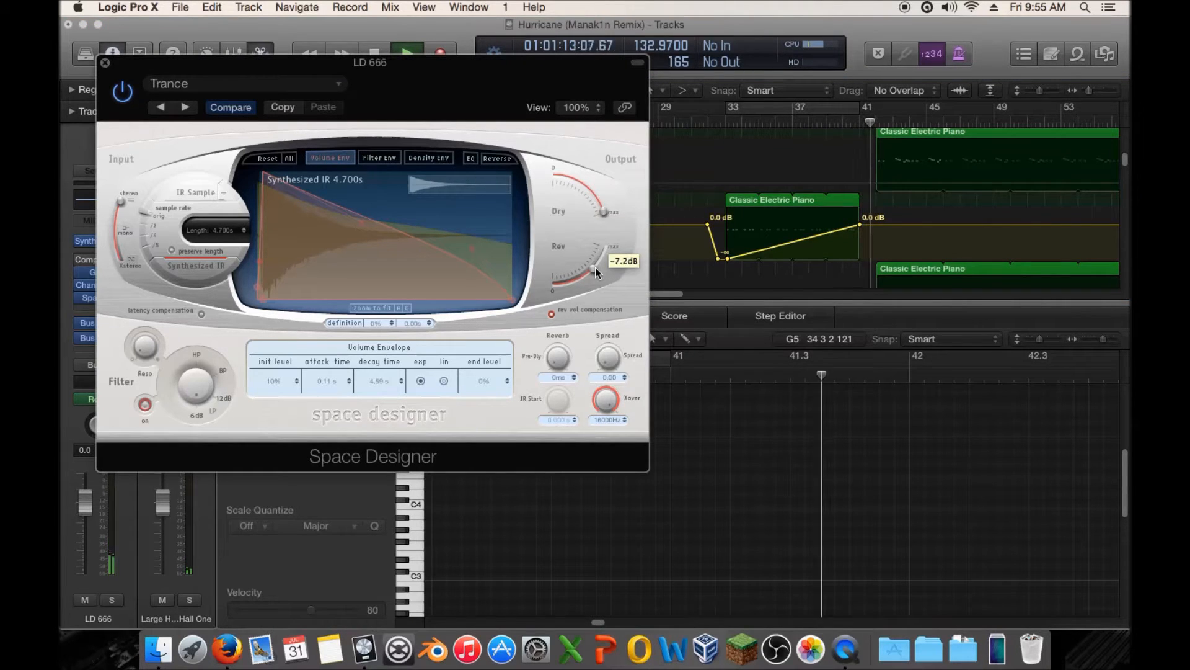
Loop bars 33 to 41 with the LD 666 track soloed and shorten the Space Designer impulse response to 3.950 s
{"action": "left_click", "coordinate": [752, 124]}
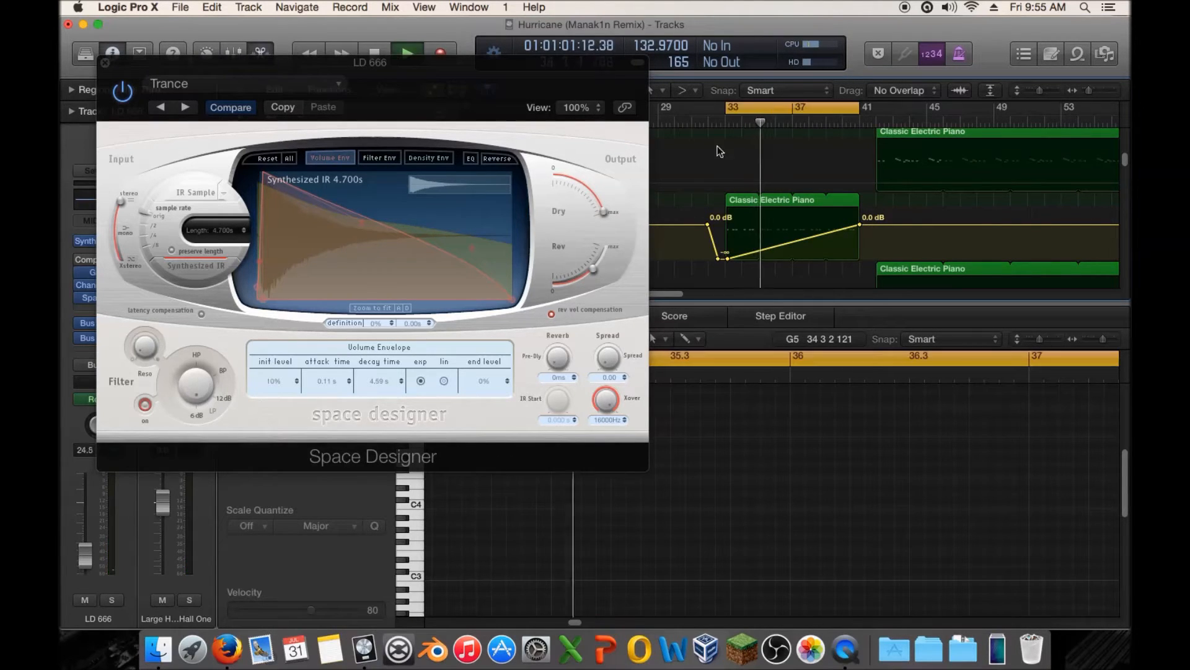
{"action": "left_click", "coordinate": [112, 600]}
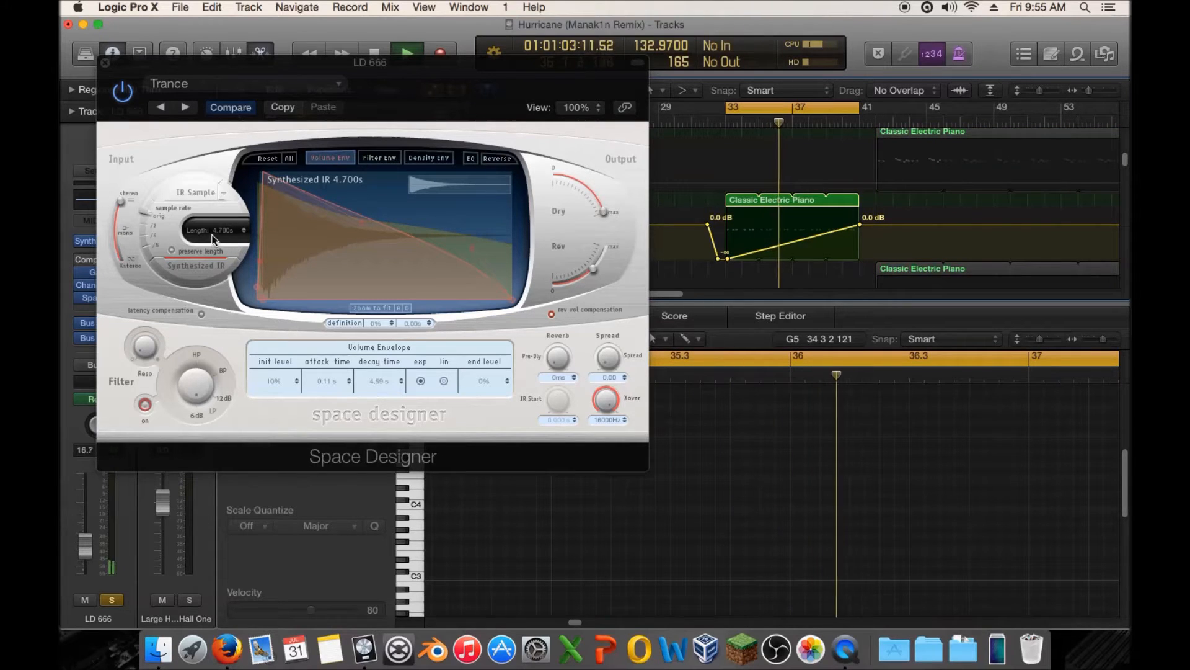
{"action": "left_click_drag", "start_coordinate": [221, 231], "coordinate": [220, 237]}
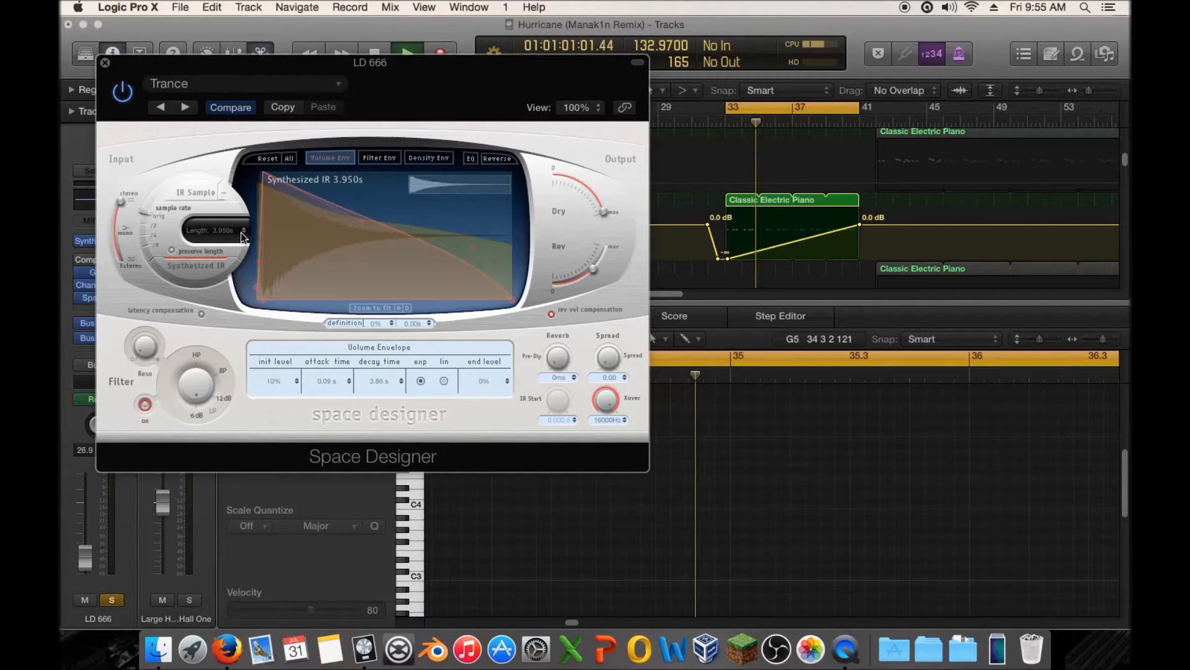
Set Space Designer's Rev level to about -8.6 dB and Dry level to -3.0 dB, unsolo the track, and close the plug-in
{"action": "left_click_drag", "start_coordinate": [592, 270], "coordinate": [593, 279]}
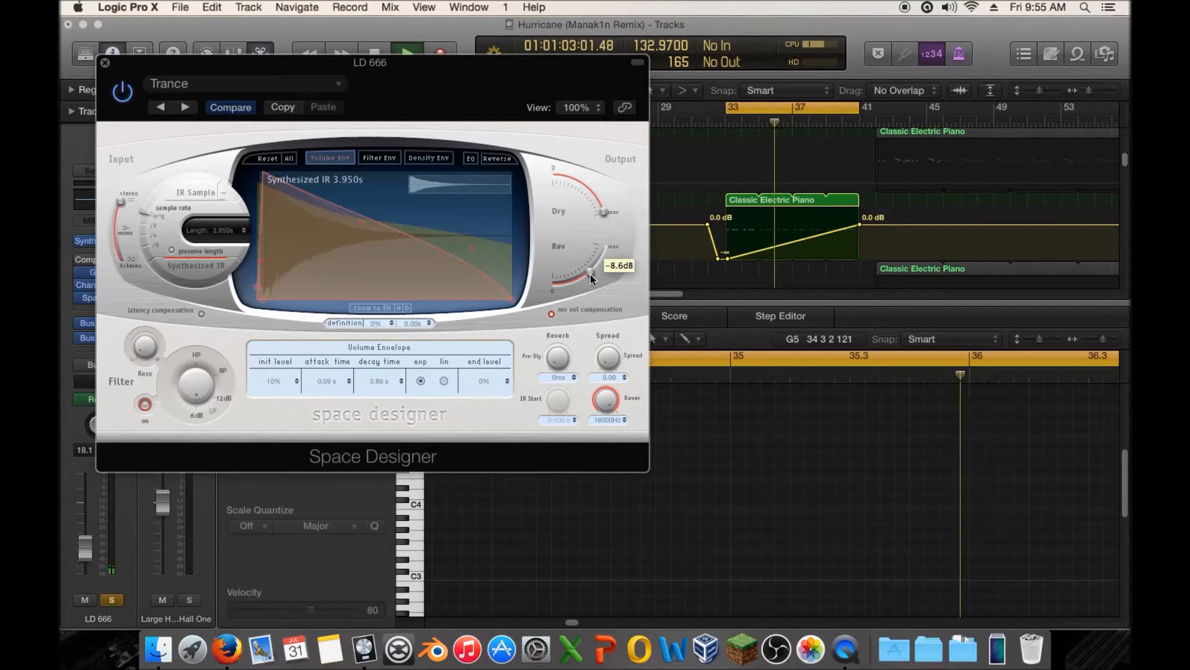
{"action": "left_click_drag", "start_coordinate": [603, 209], "coordinate": [600, 200]}
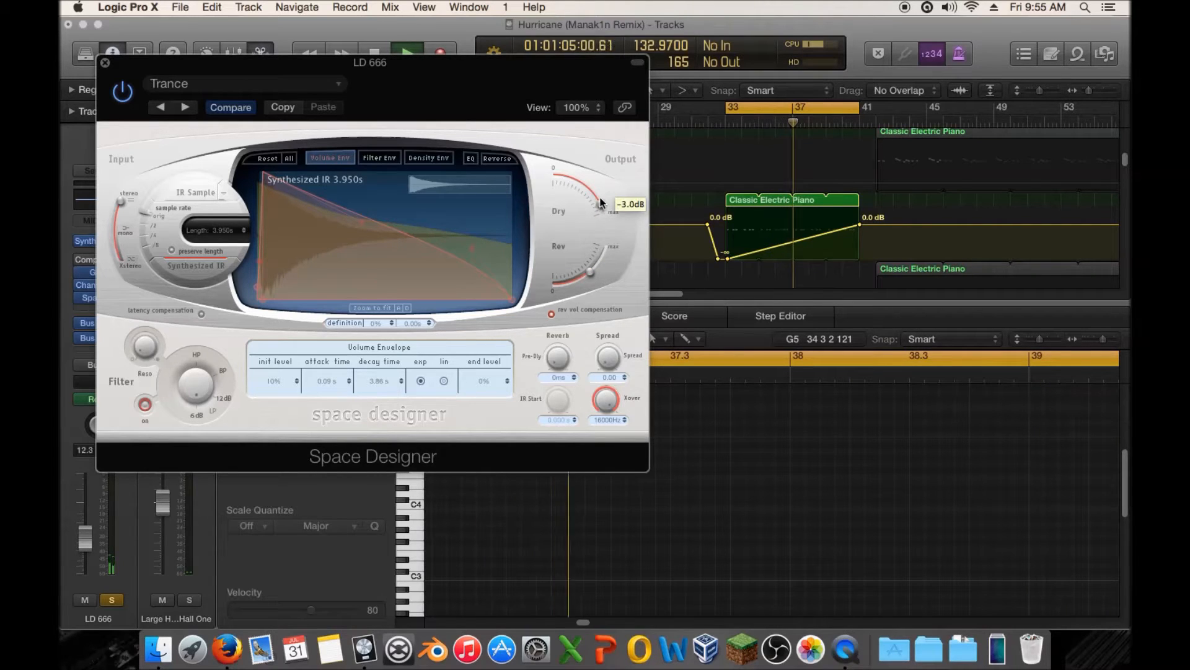
{"action": "left_click", "coordinate": [112, 600]}
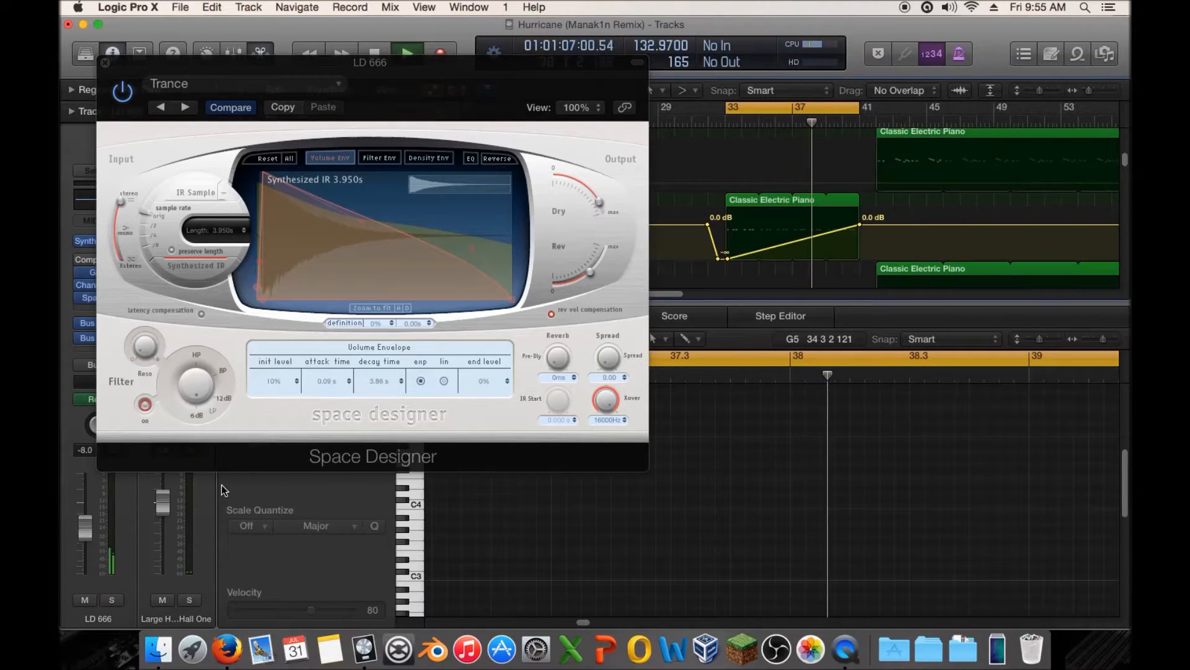
{"action": "left_click", "coordinate": [104, 63]}
Turn off the loop and bend the volume ramp from bar 33 to 41 into an upward-bulging curve with the Automation Curve Tool
{"action": "left_click", "coordinate": [839, 109]}
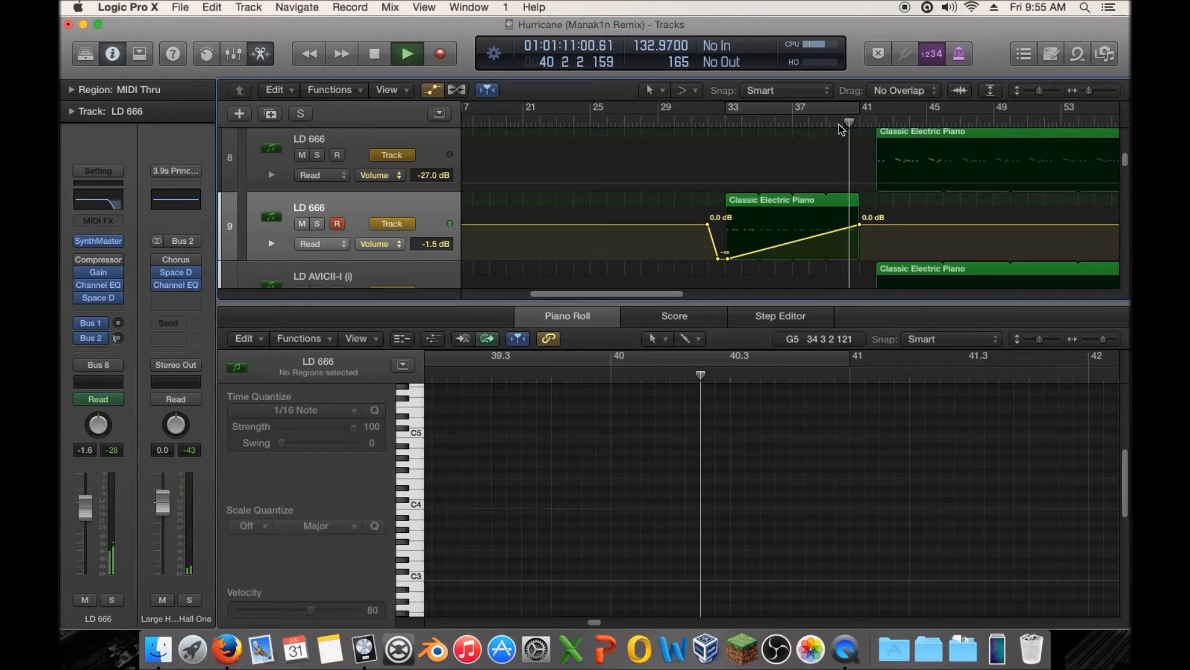
{"action": "left_click", "coordinate": [722, 121]}
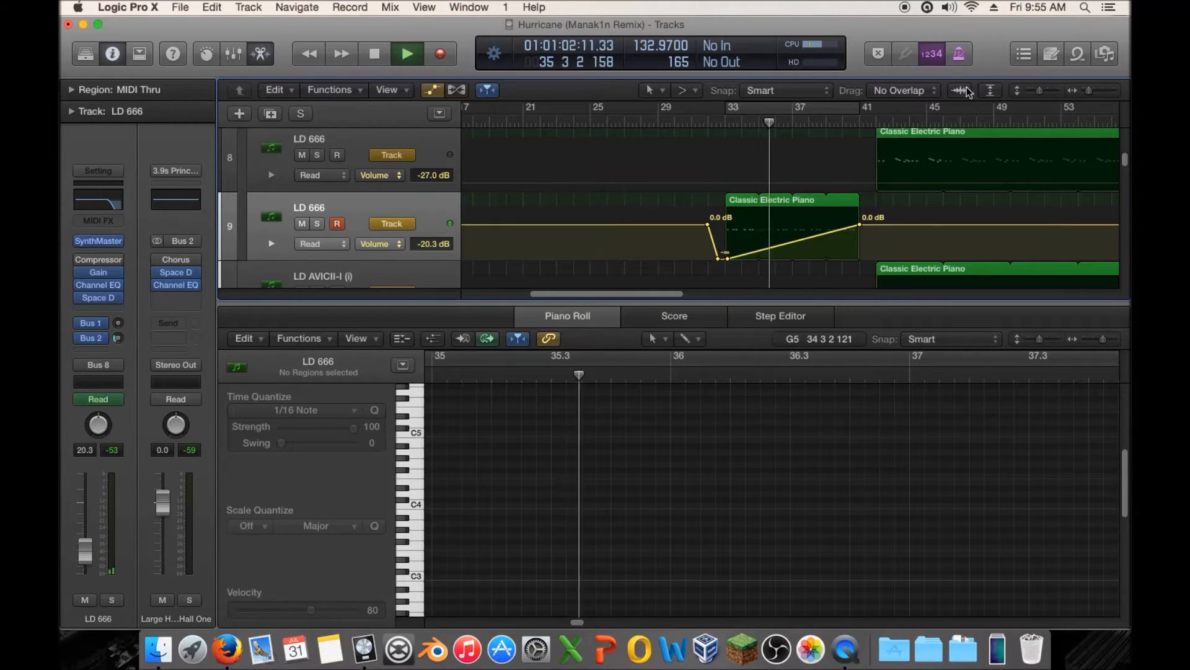
{"action": "left_click", "coordinate": [687, 90]}
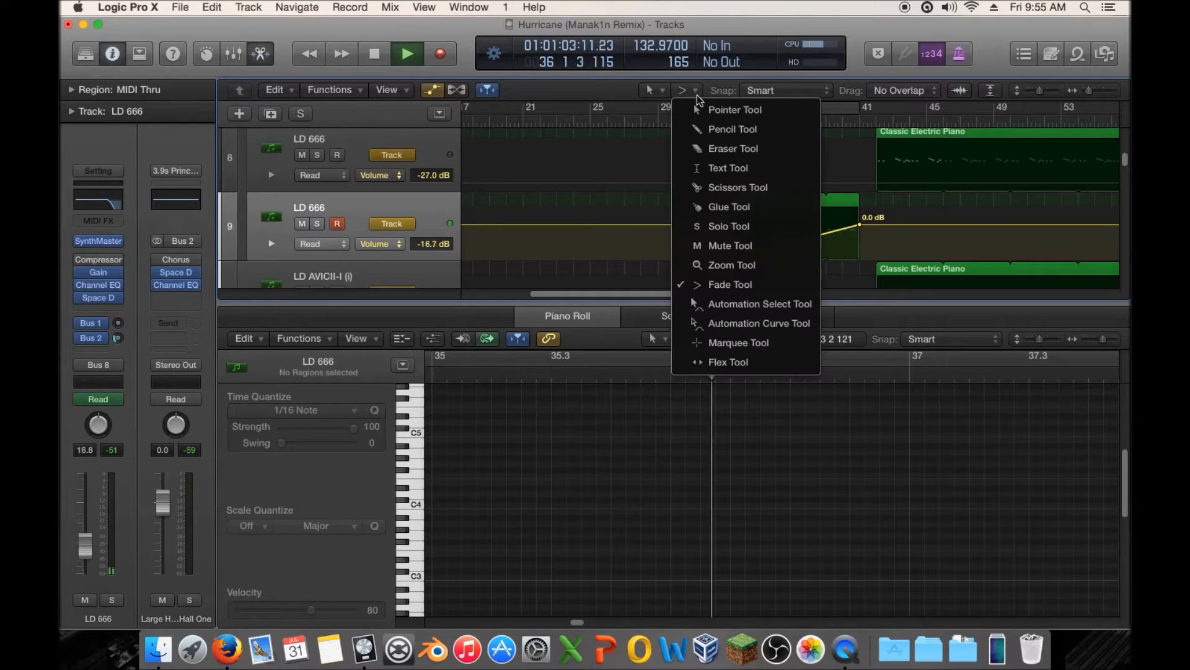
{"action": "left_click", "coordinate": [765, 325]}
{"action": "left_click_drag", "start_coordinate": [782, 243], "coordinate": [762, 252]}
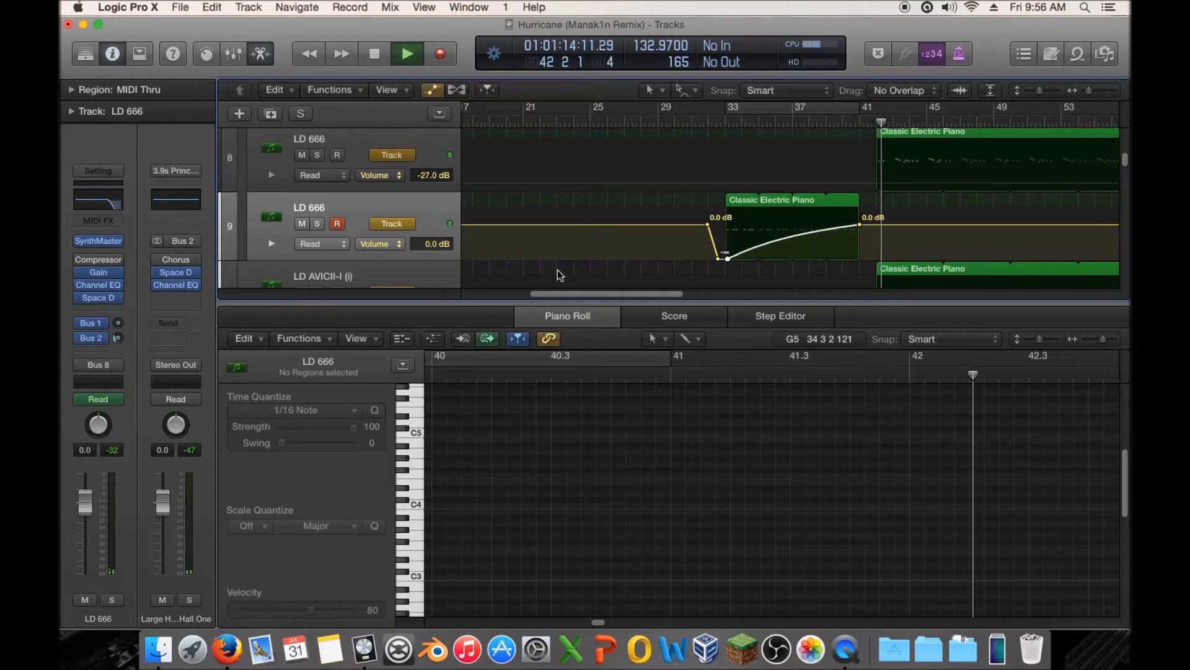
Join the four Classic Electric Piano regions on track 7 into two longer regions, the first pair and the last pair
{"action": "left_click", "coordinate": [605, 314]}
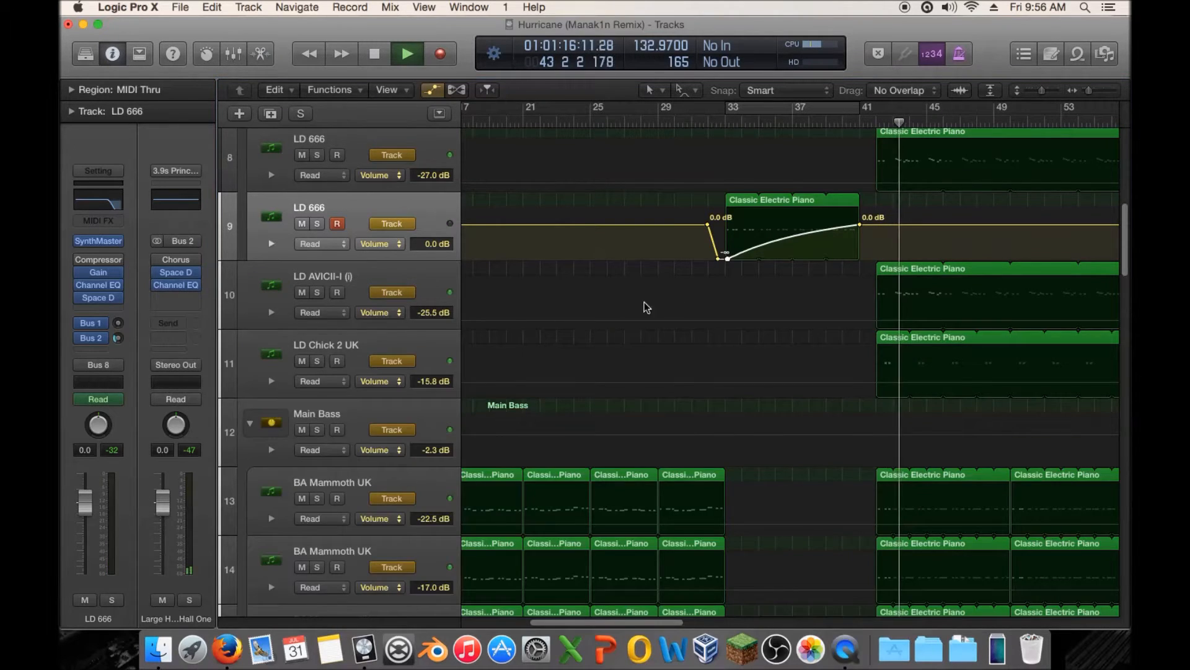
{"action": "scroll", "coordinate": [726, 295], "scroll_direction": "up", "scroll_amount": 10}
{"action": "scroll", "coordinate": [733, 294], "scroll_direction": "down", "scroll_amount": 5}
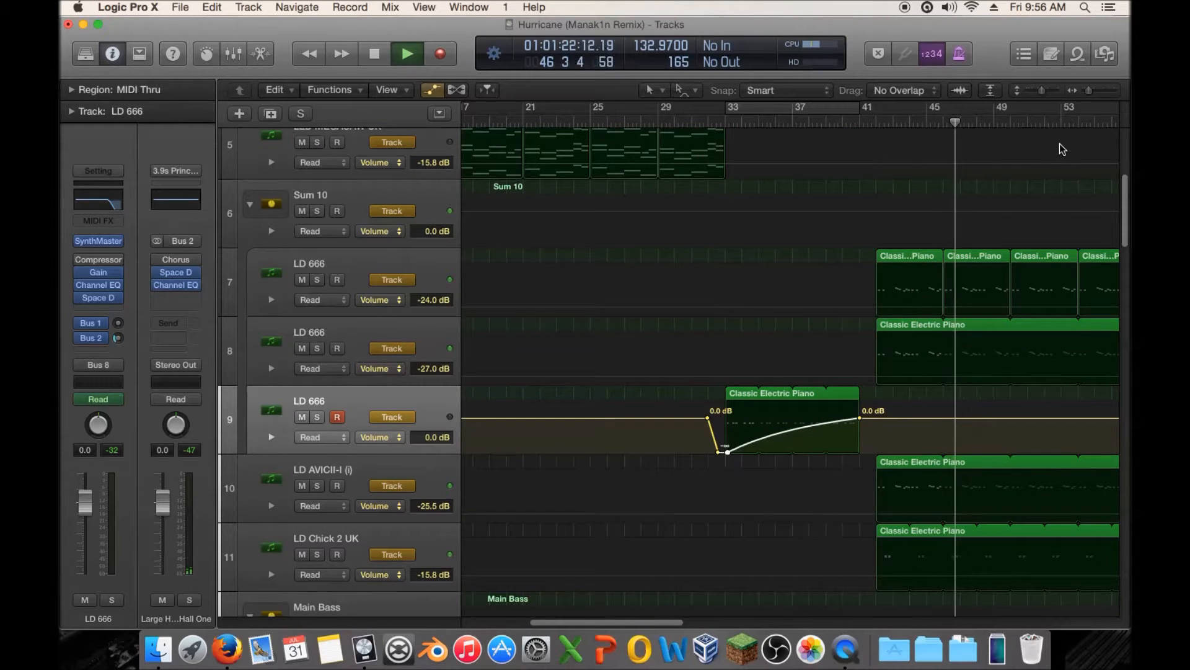
{"action": "left_click_drag", "start_coordinate": [1088, 91], "coordinate": [1086, 91]}
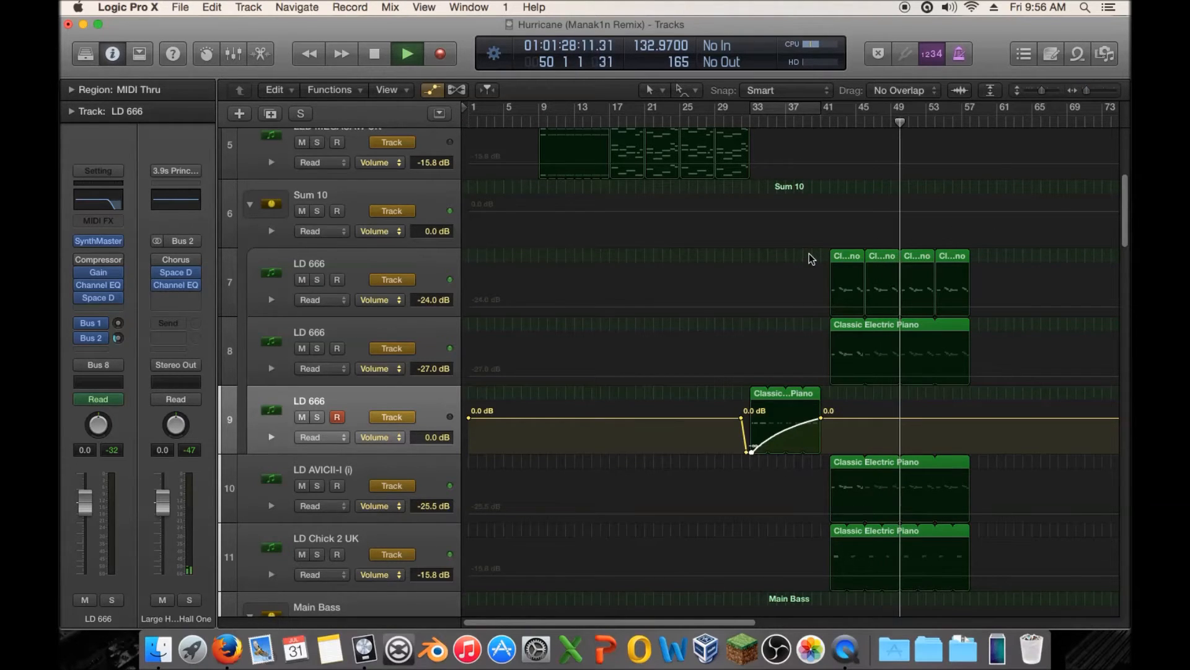
{"action": "key", "text": "space"}
{"action": "right_click", "coordinate": [879, 260]}
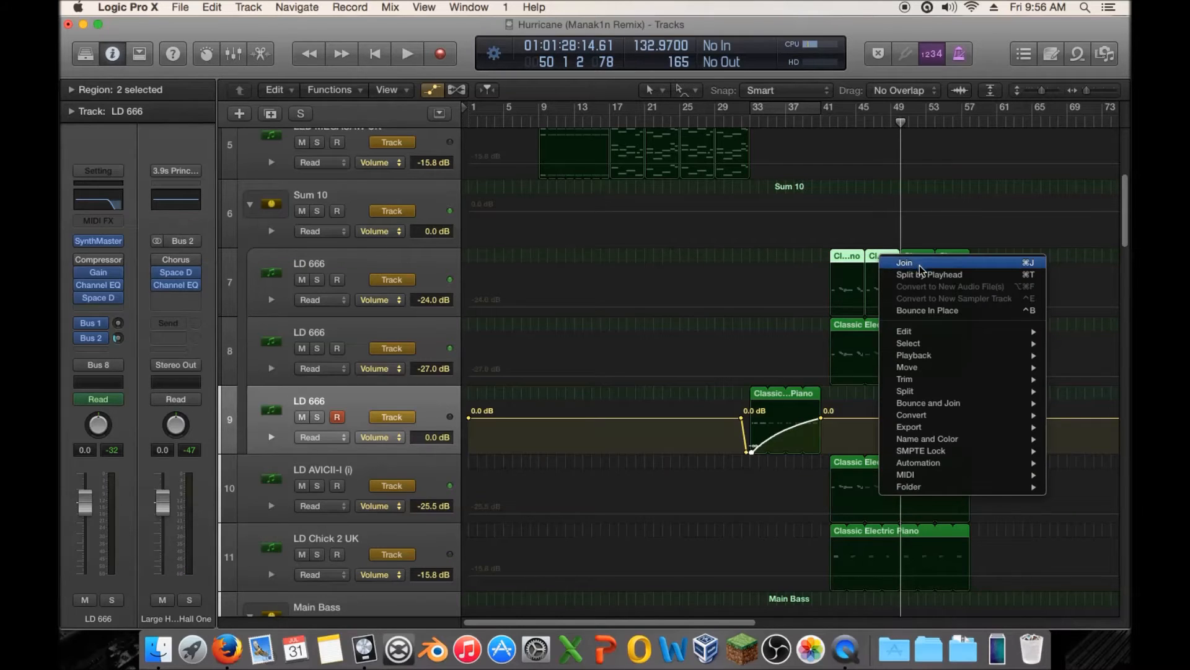
{"action": "left_click", "coordinate": [922, 266]}
{"action": "left_click_drag", "start_coordinate": [996, 256], "coordinate": [927, 258]}
{"action": "right_click", "coordinate": [928, 256]}
{"action": "left_click", "coordinate": [937, 262]}
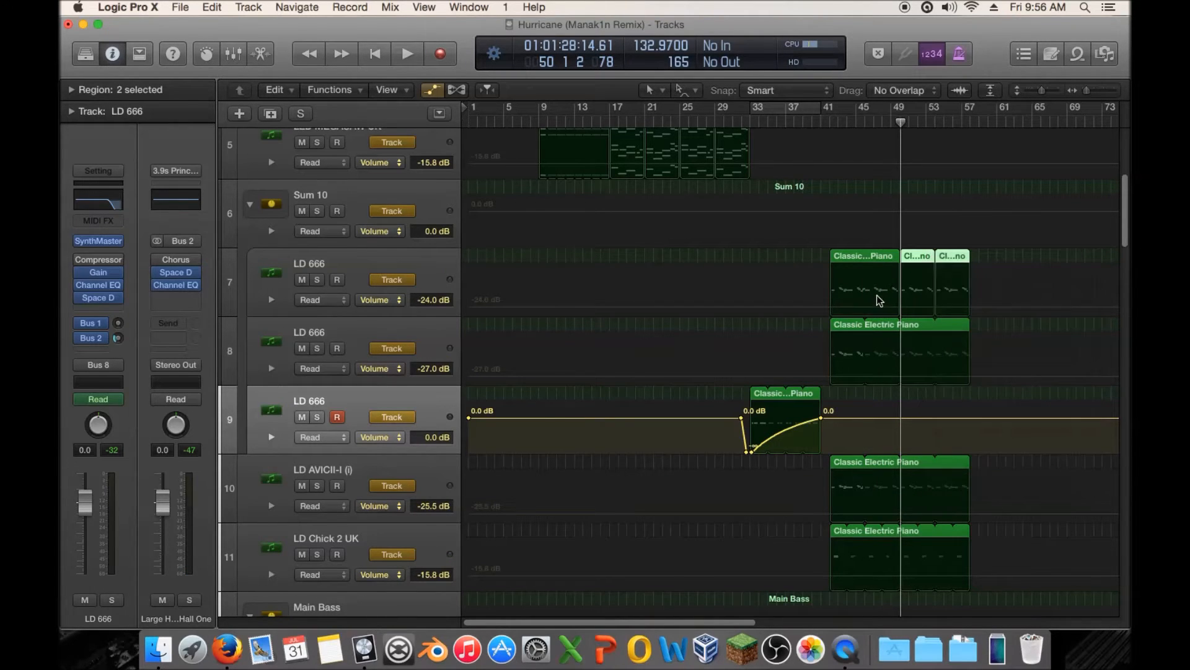
Move the second note of track 7's second region a sixteenth later, copy it just after 50.3, and trim track 8's region to bar 50
{"action": "double_click", "coordinate": [930, 263]}
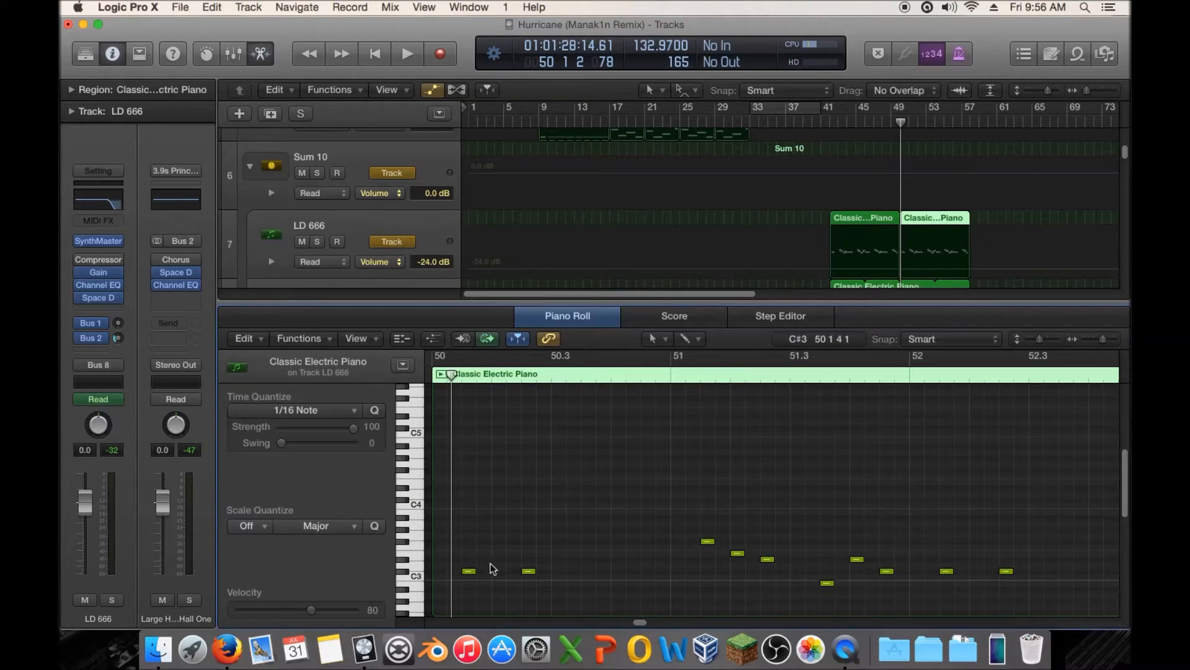
{"action": "left_click_drag", "start_coordinate": [529, 574], "coordinate": [544, 573]}
{"action": "scroll", "coordinate": [935, 232], "scroll_direction": "down", "scroll_amount": 2}
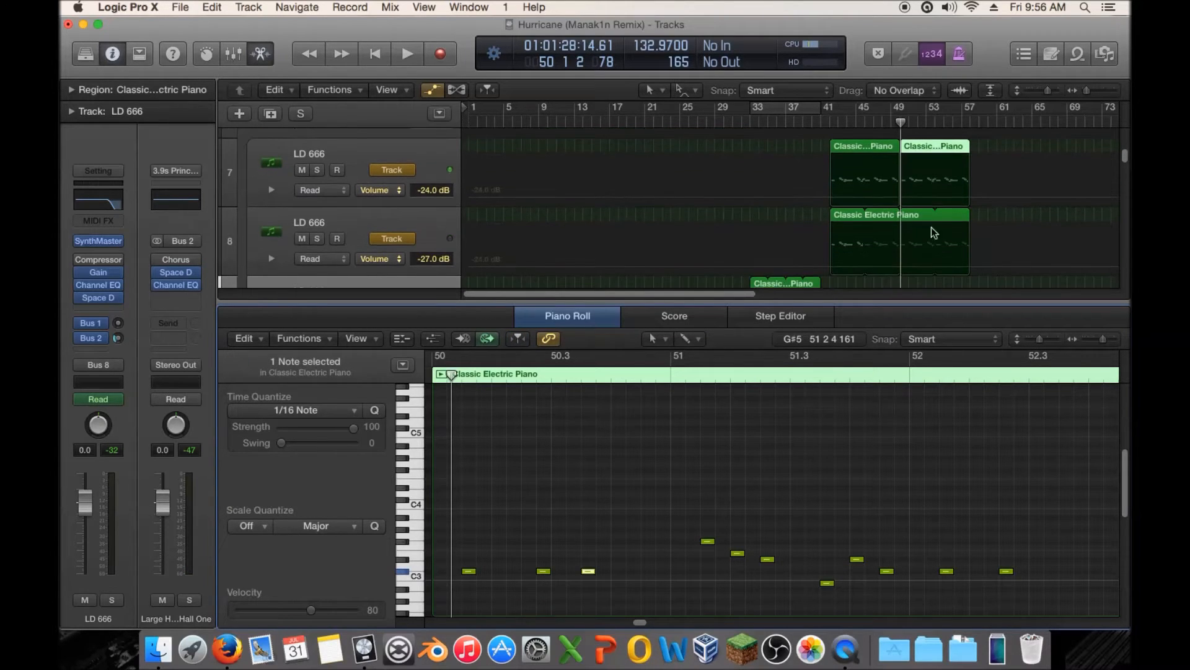
{"action": "left_click_drag", "start_coordinate": [917, 214], "coordinate": [900, 214]}
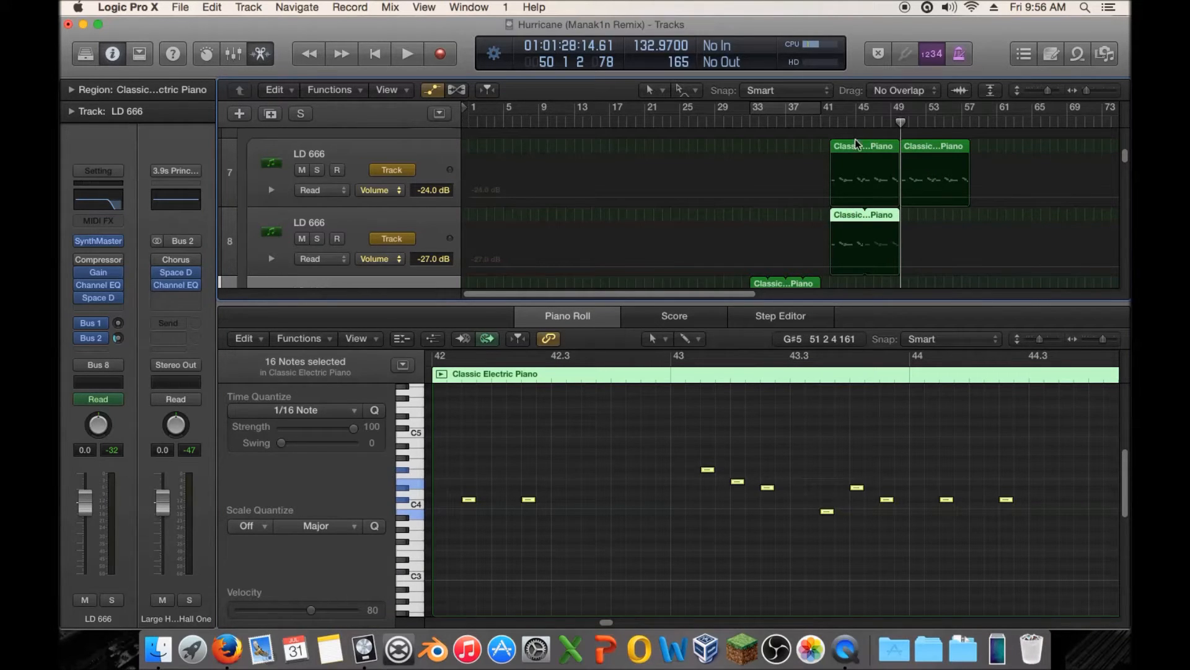
Copy track 7's edited second region to bar 50 on track 8 and transpose all its notes up an octave
{"action": "left_click_drag", "start_coordinate": [945, 147], "coordinate": [931, 213]}
{"action": "key", "text": "Tab"}
{"action": "key", "text": "super+a"}
{"action": "key", "text": "alt+shift+Up"}
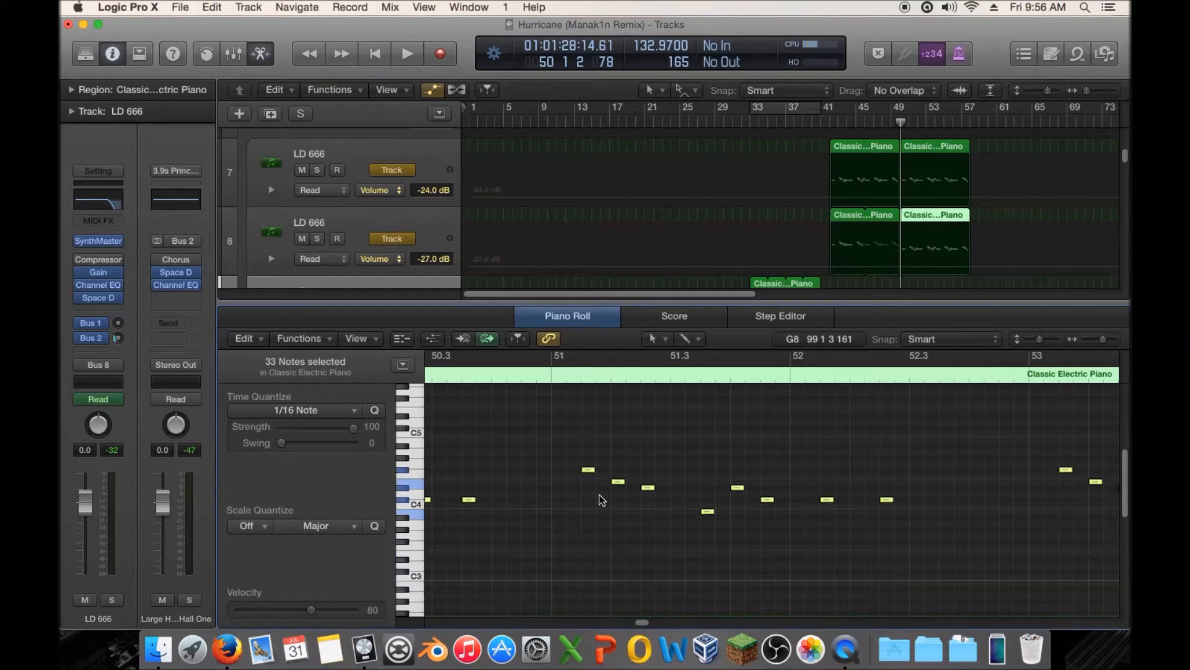
Audition from bar 50 and move the last two notes of bar 51 a sixteenth later in the second regions on tracks 8 and 7
{"action": "left_click", "coordinate": [894, 130]}
{"action": "key", "text": "space"}
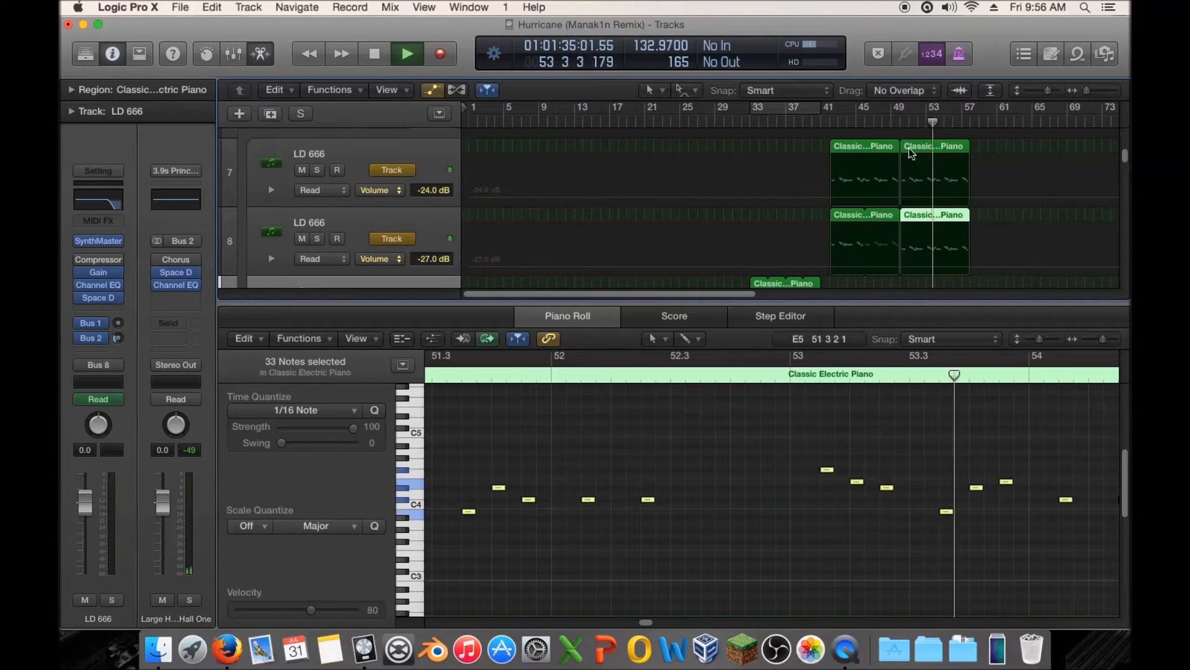
{"action": "left_click", "coordinate": [899, 119]}
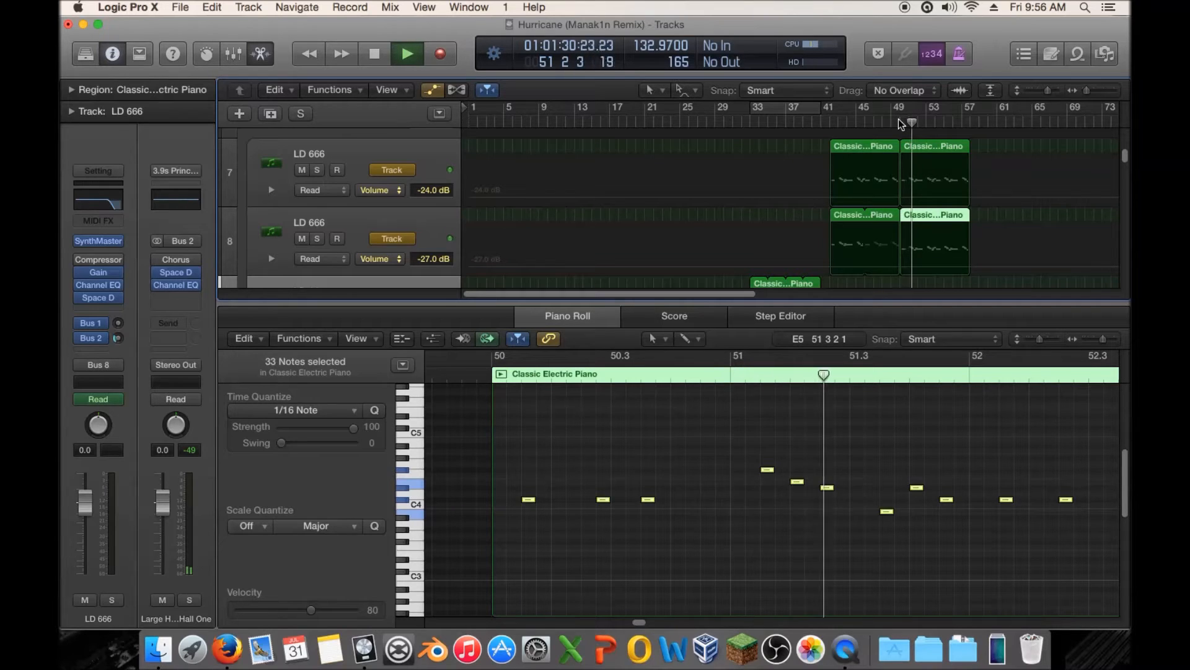
{"action": "key", "text": "space"}
{"action": "left_click", "coordinate": [915, 505]}
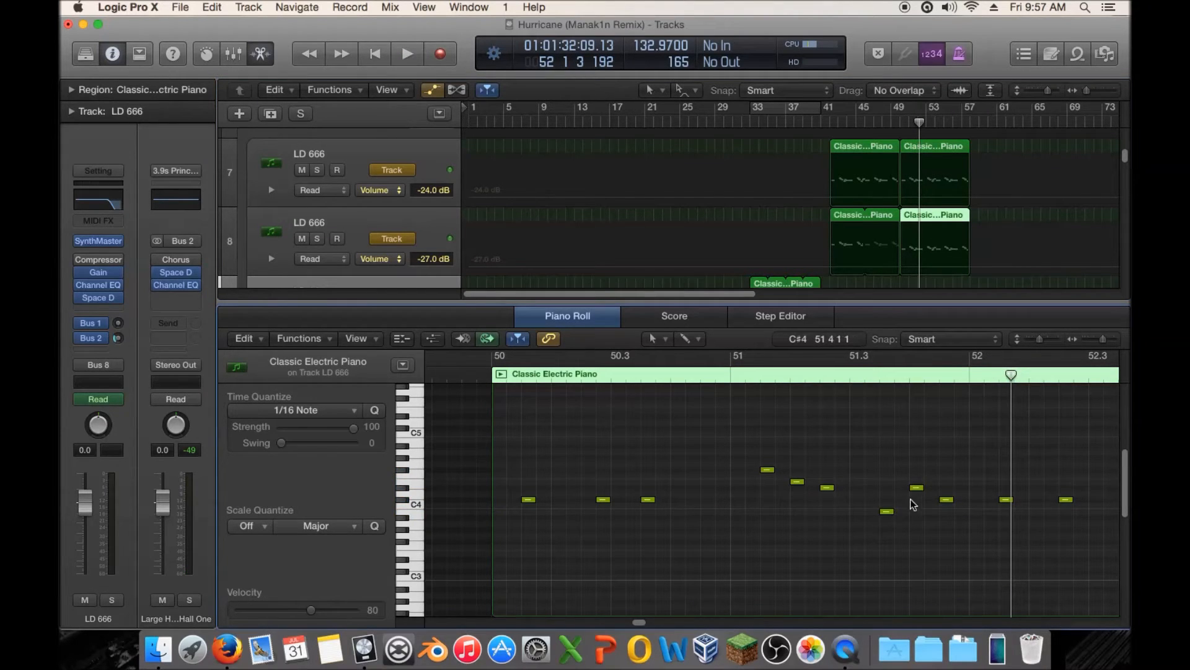
{"action": "left_click_drag", "start_coordinate": [916, 490], "coordinate": [963, 500]}
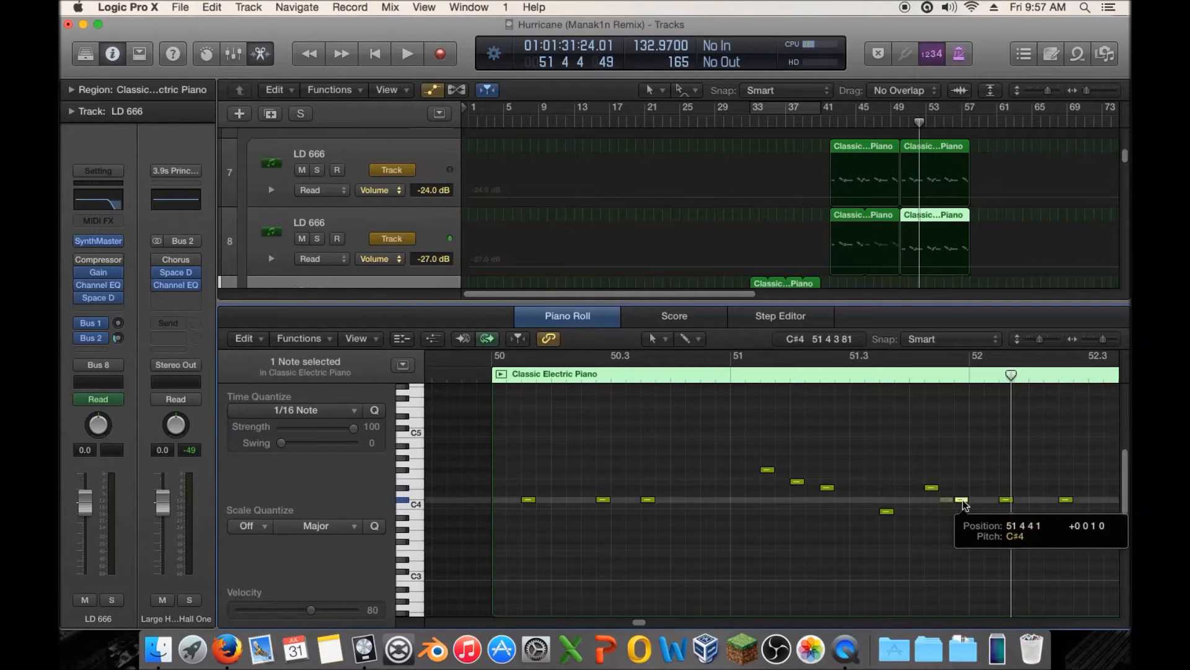
{"action": "left_click", "coordinate": [921, 150]}
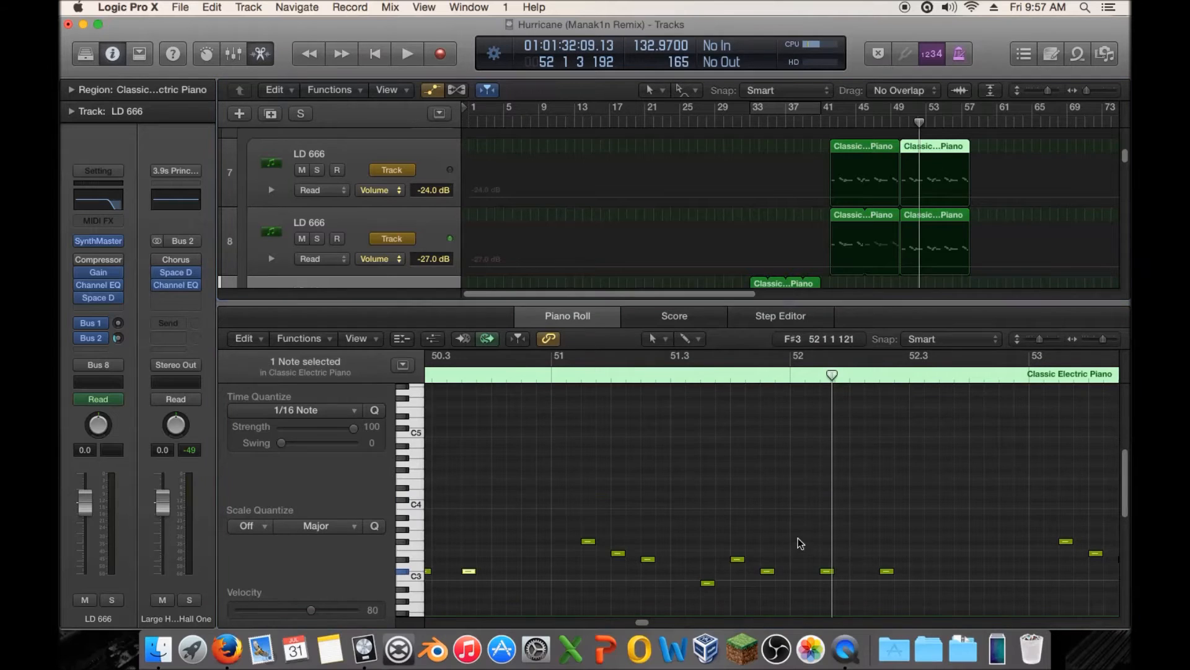
{"action": "left_click_drag", "start_coordinate": [798, 537], "coordinate": [783, 571]}
Audition the shifted notes, and undo the bar 51 note moves and the octave-up region copy on track 8
{"action": "double_click", "coordinate": [898, 121]}
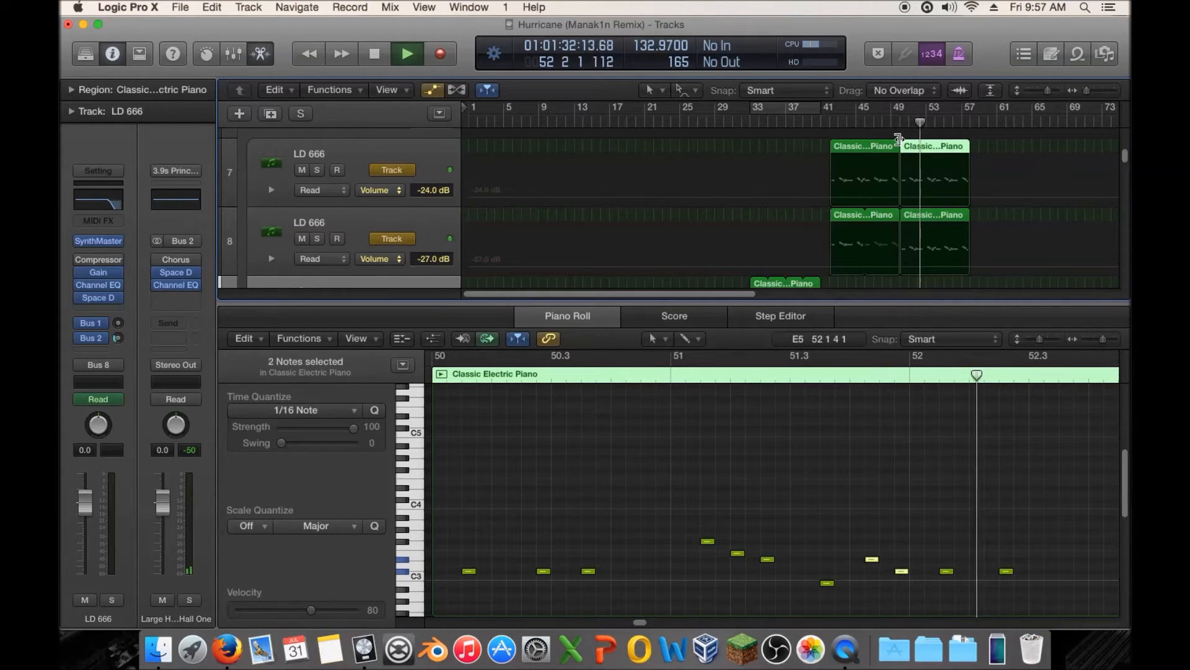
{"action": "key", "text": "space"}
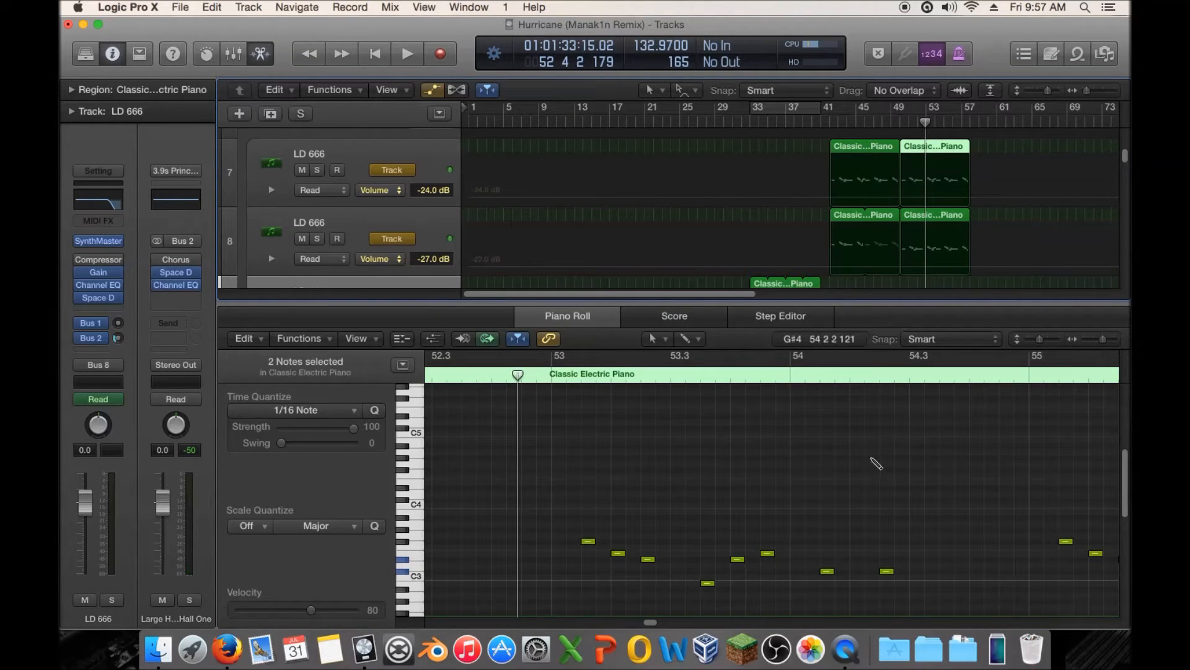
{"action": "key", "text": "Down"}
{"action": "key", "text": "alt+shift+Down"}
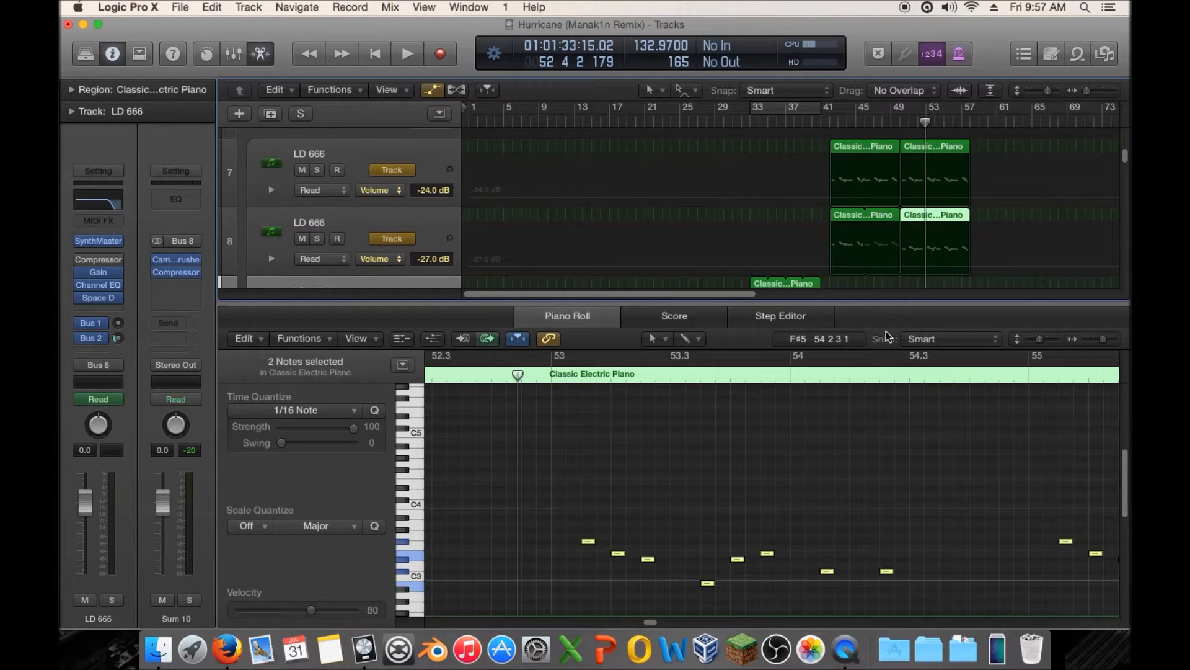
{"action": "key", "text": "Delete"}
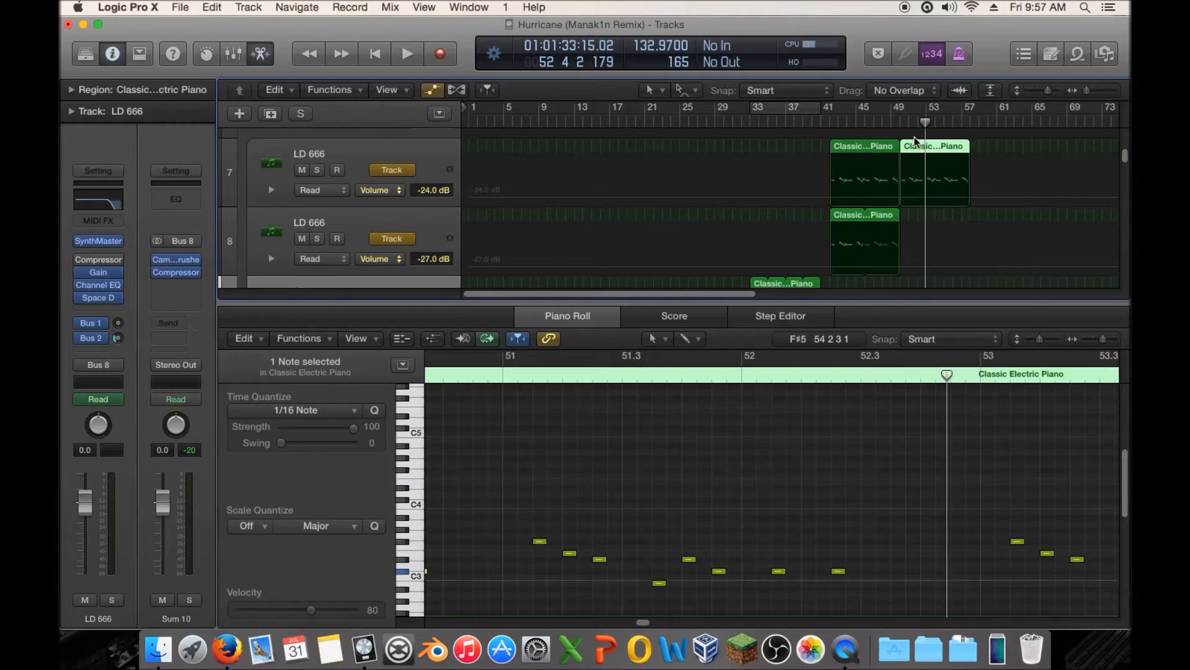
Loop bars 50 to 58 and move the D#3 note on beat 4 of bar 51 in track 7's region a sixteenth earlier
{"action": "left_click_drag", "start_coordinate": [899, 113], "coordinate": [969, 113]}
{"action": "key", "text": "space"}
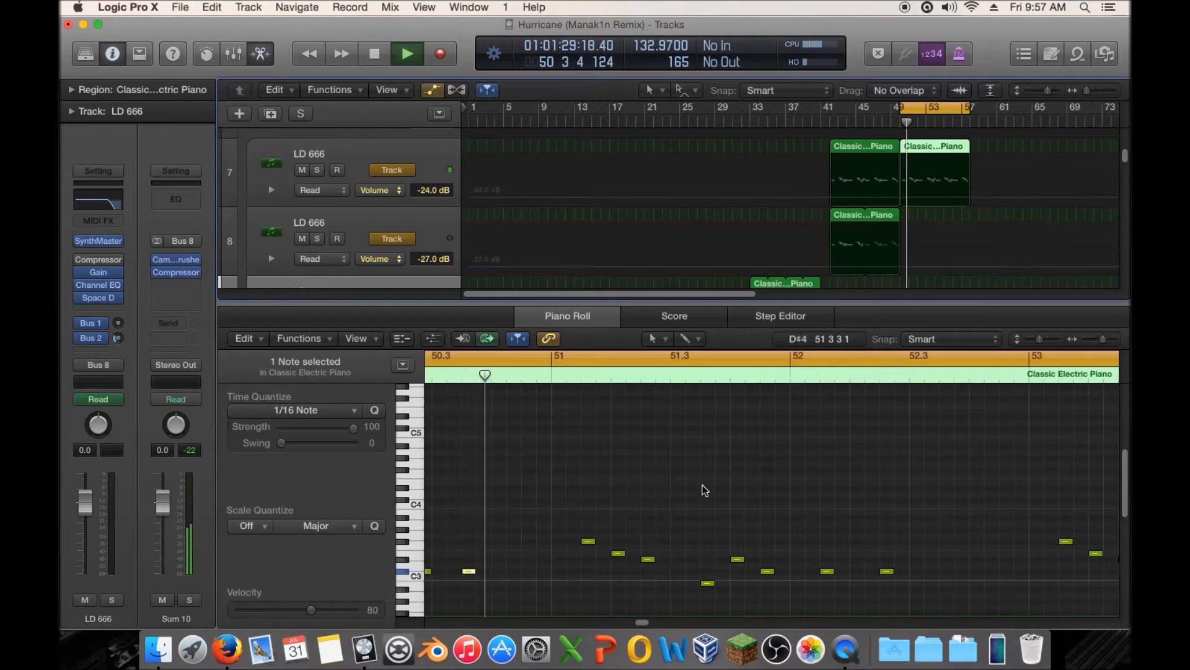
{"action": "scroll", "coordinate": [657, 517], "scroll_direction": "down", "scroll_amount": 3}
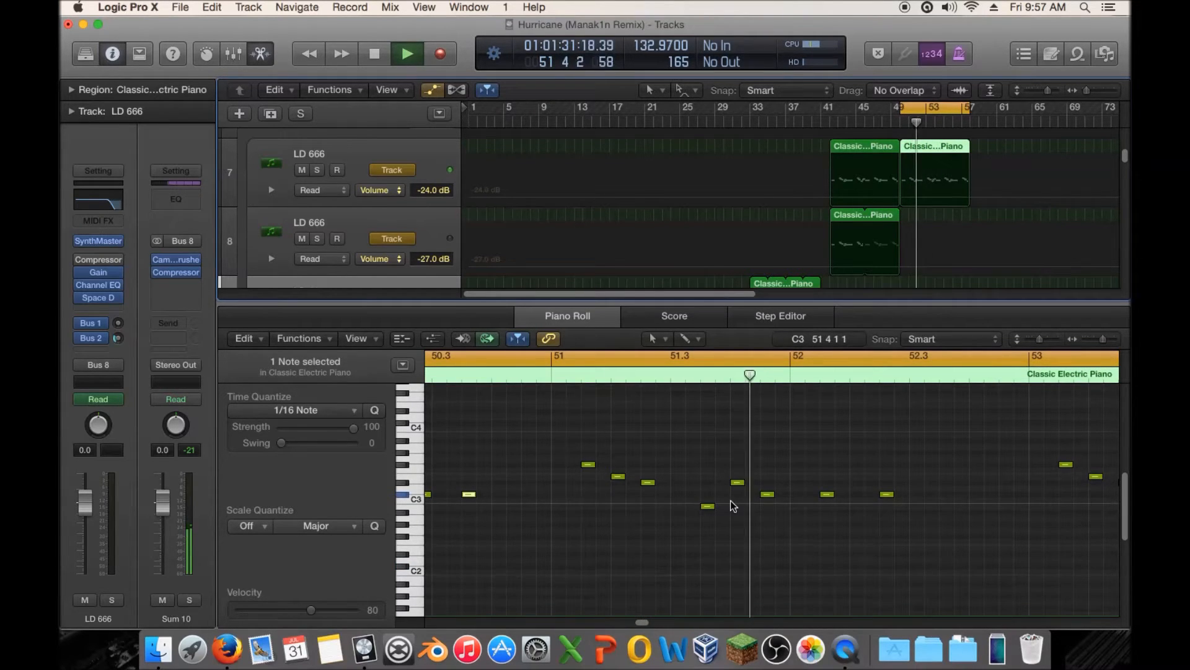
{"action": "key", "text": "space"}
{"action": "left_click_drag", "start_coordinate": [737, 483], "coordinate": [724, 486]}
{"action": "key", "text": "space"}
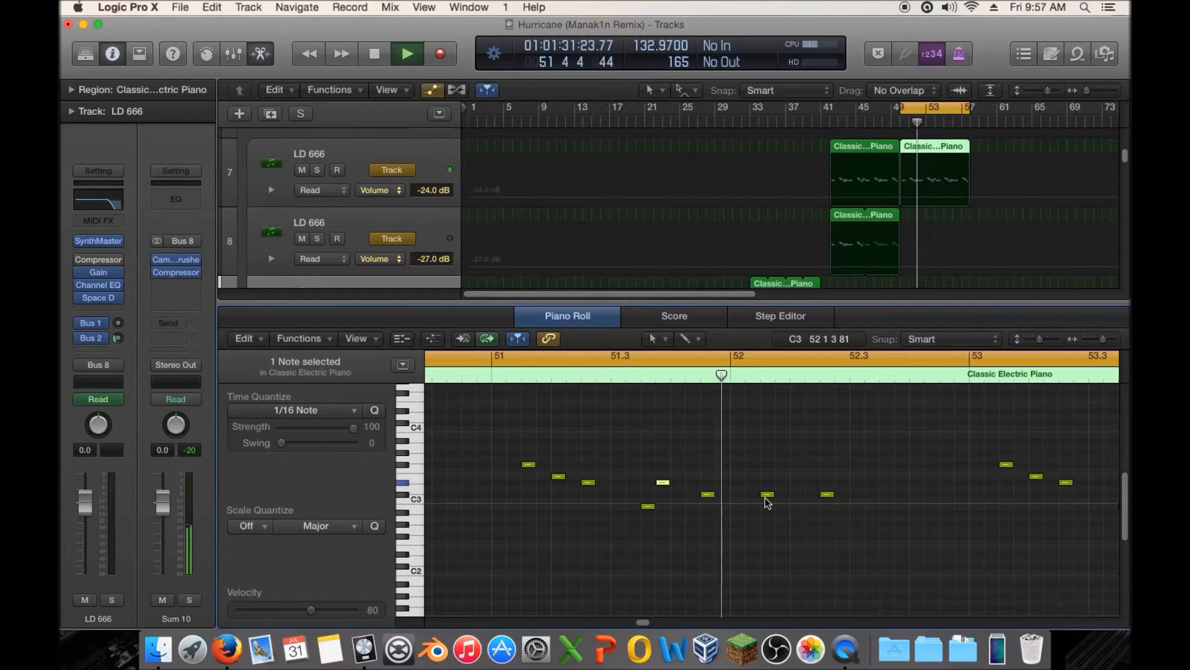
Audition the loop and add a C3 note at 50 4 3 and a C#3 note at 50 4 4 in track 7's second region
{"action": "key", "text": "space"}
{"action": "key", "text": "space"}
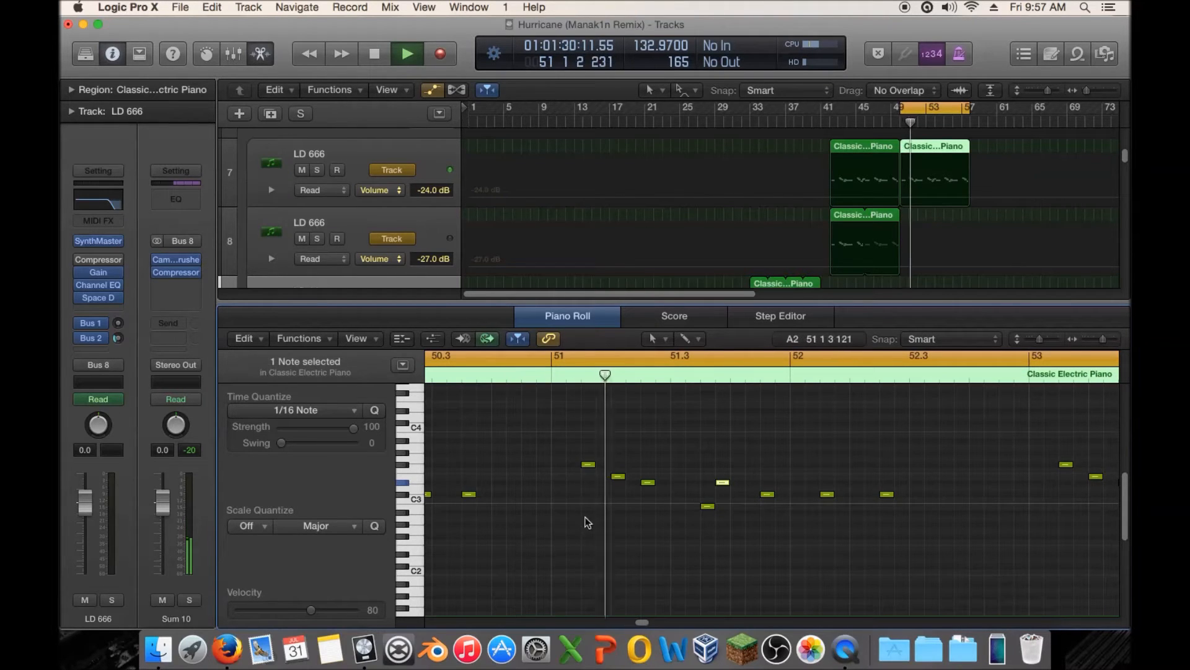
{"action": "key", "text": "space"}
{"action": "mouse_move", "coordinate": [526, 506]}
{"action": "left_mouse_down"}
{"action": "mouse_move", "coordinate": [530, 527]}
{"action": "mouse_move", "coordinate": [529, 494]}
{"action": "mouse_move", "coordinate": [529, 527]}
{"action": "left_mouse_up"}
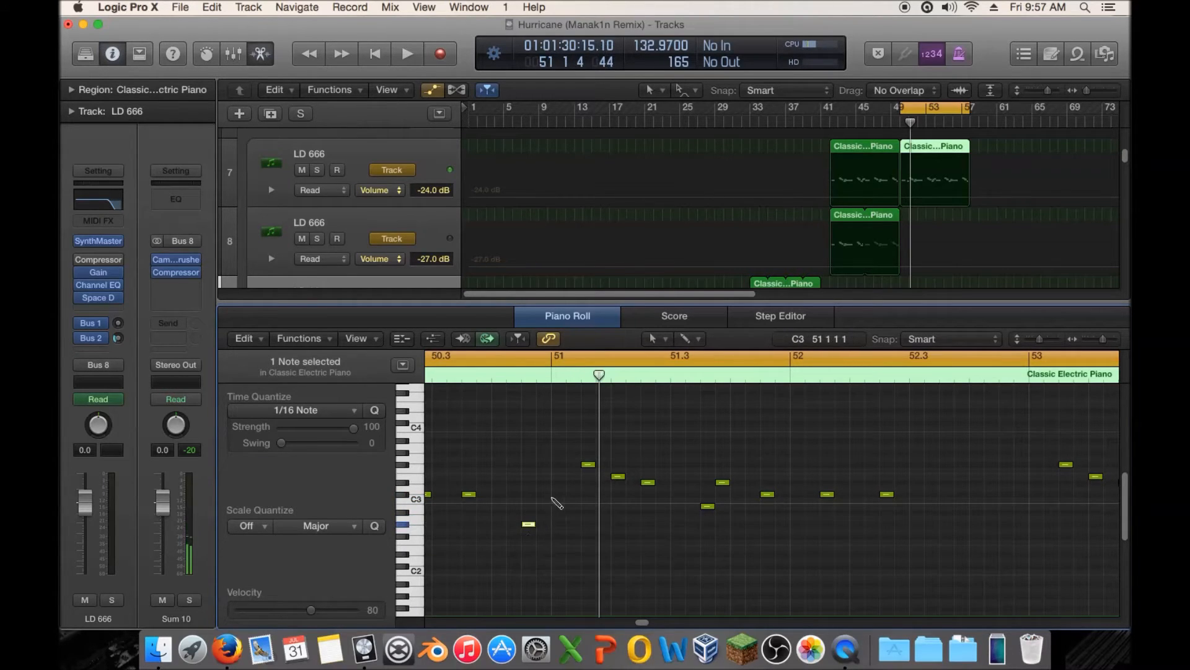
{"action": "left_click_drag", "start_coordinate": [530, 522], "coordinate": [530, 503]}
{"action": "left_click", "coordinate": [542, 495]}
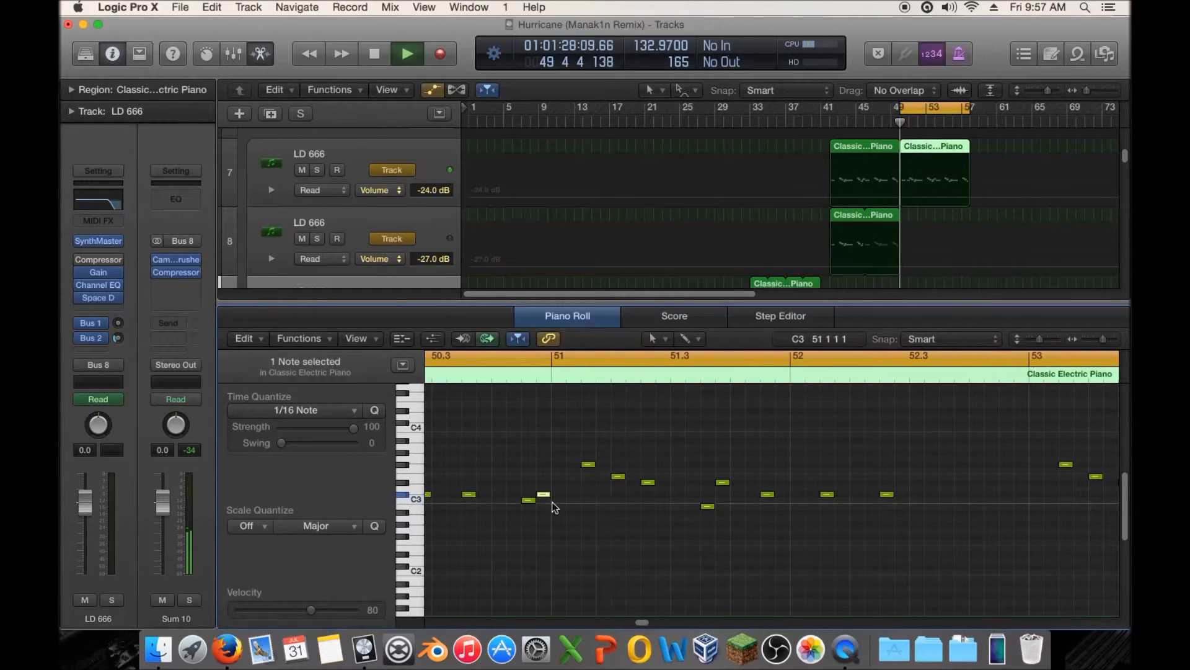
{"action": "key", "text": "space"}
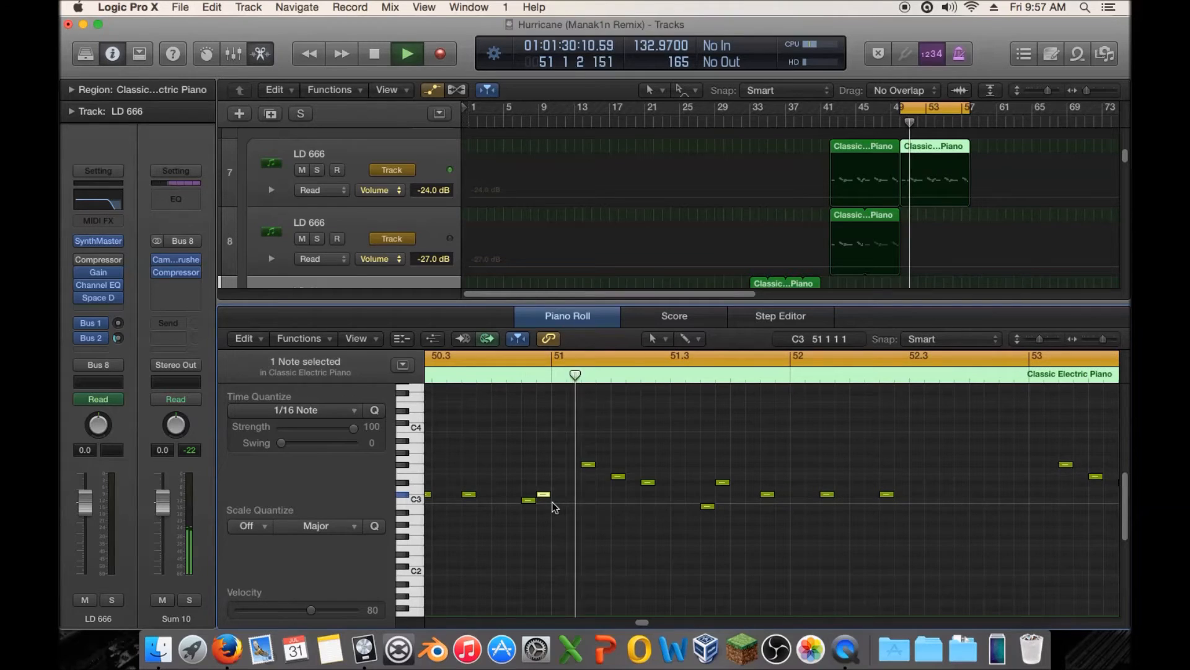
{"action": "key", "text": "space"}
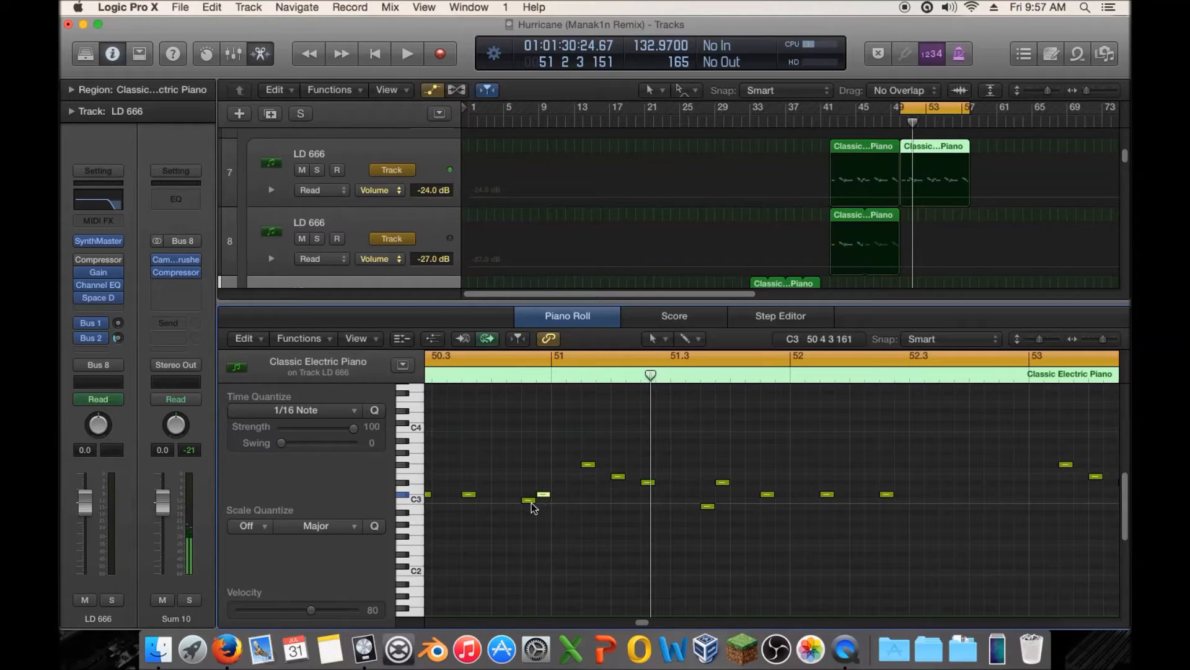
Move the added C3 note earlier in sixteenth steps to 50 4 1 and audition it
{"action": "left_click_drag", "start_coordinate": [524, 501], "coordinate": [512, 502]}
{"action": "key", "text": "space"}
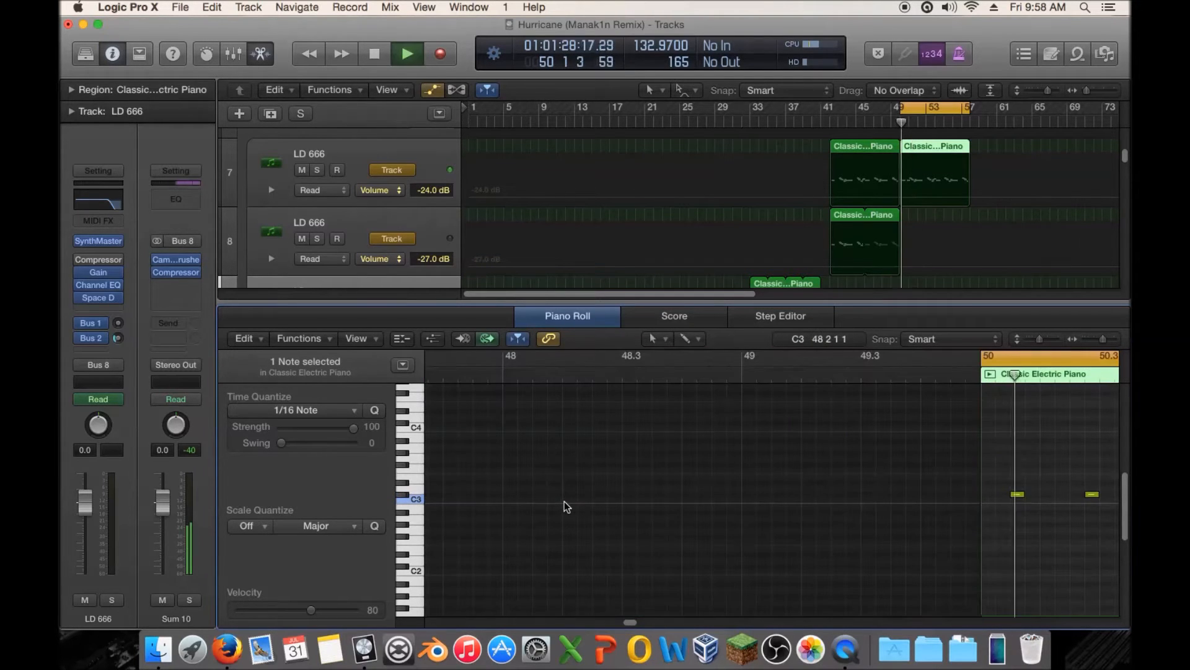
{"action": "left_click", "coordinate": [552, 503]}
{"action": "left_click_drag", "start_coordinate": [512, 500], "coordinate": [496, 501]}
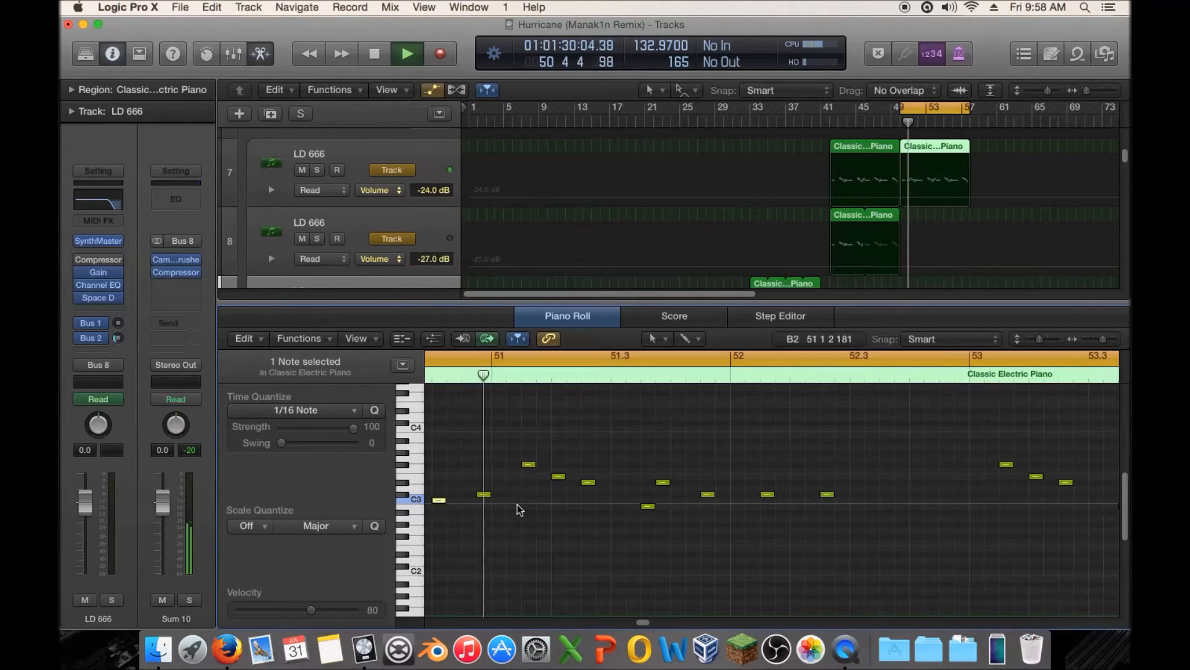
{"action": "key", "text": "space"}
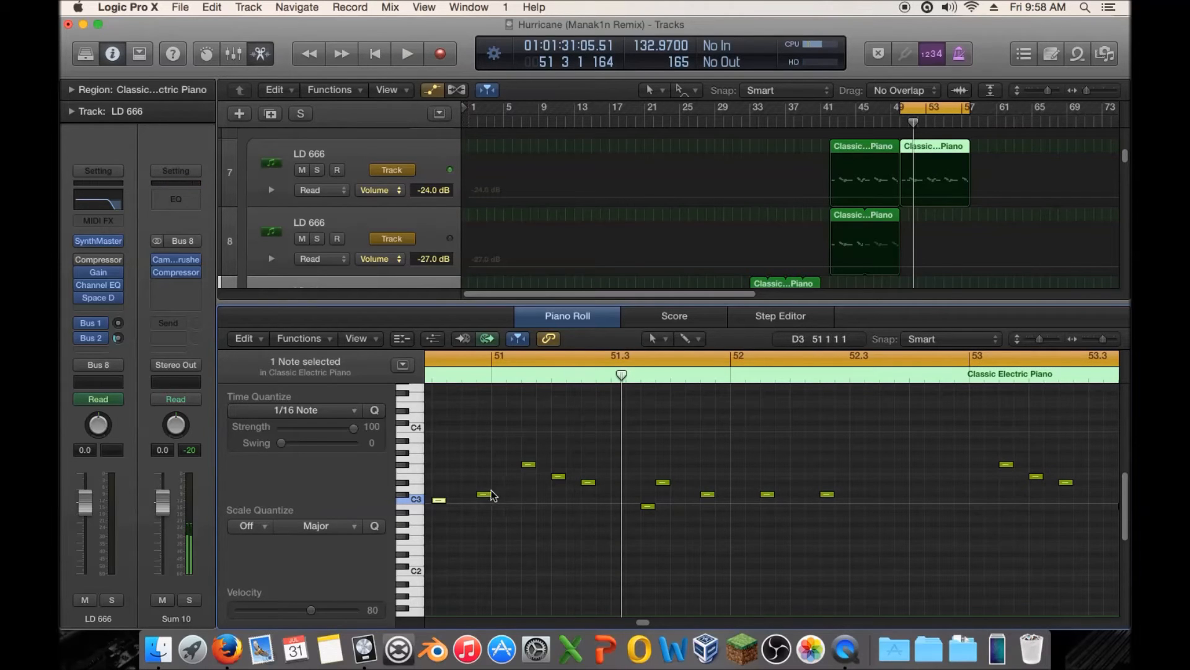
Move the added C3 note to 50 3 1 and the C#3 note before it to 50 2 3, auditioning the phrase
{"action": "scroll", "coordinate": [706, 558], "scroll_direction": "left", "scroll_amount": 5}
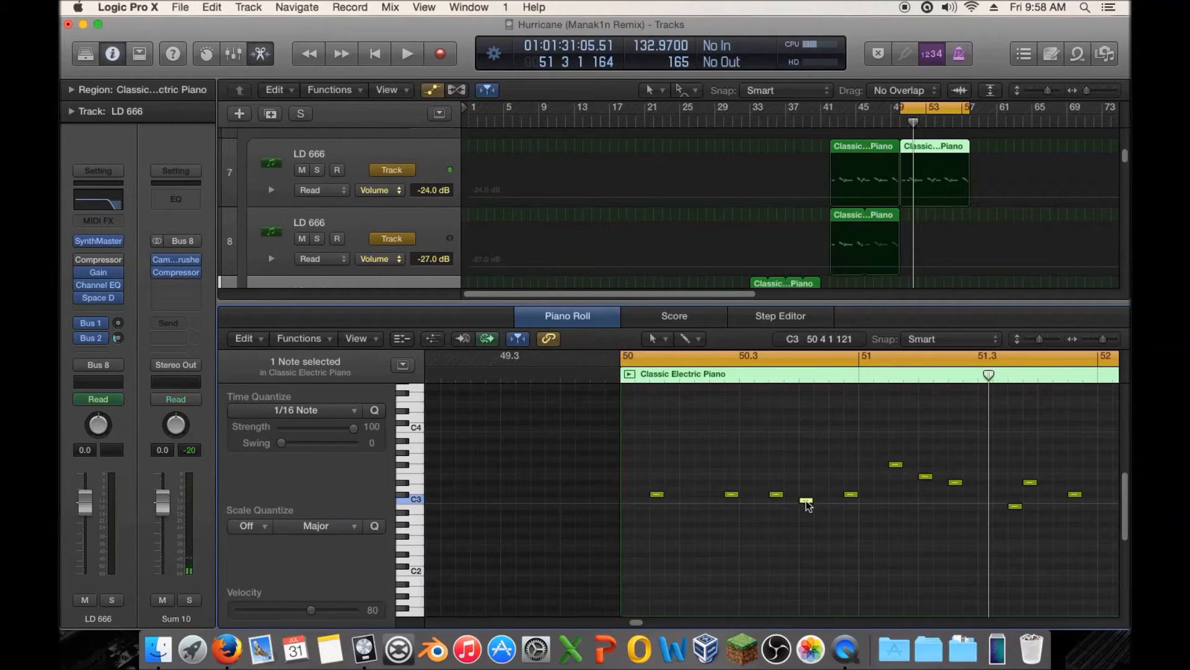
{"action": "left_click_drag", "start_coordinate": [806, 500], "coordinate": [745, 501]}
{"action": "left_click_drag", "start_coordinate": [736, 477], "coordinate": [711, 494]}
{"action": "key", "text": "space"}
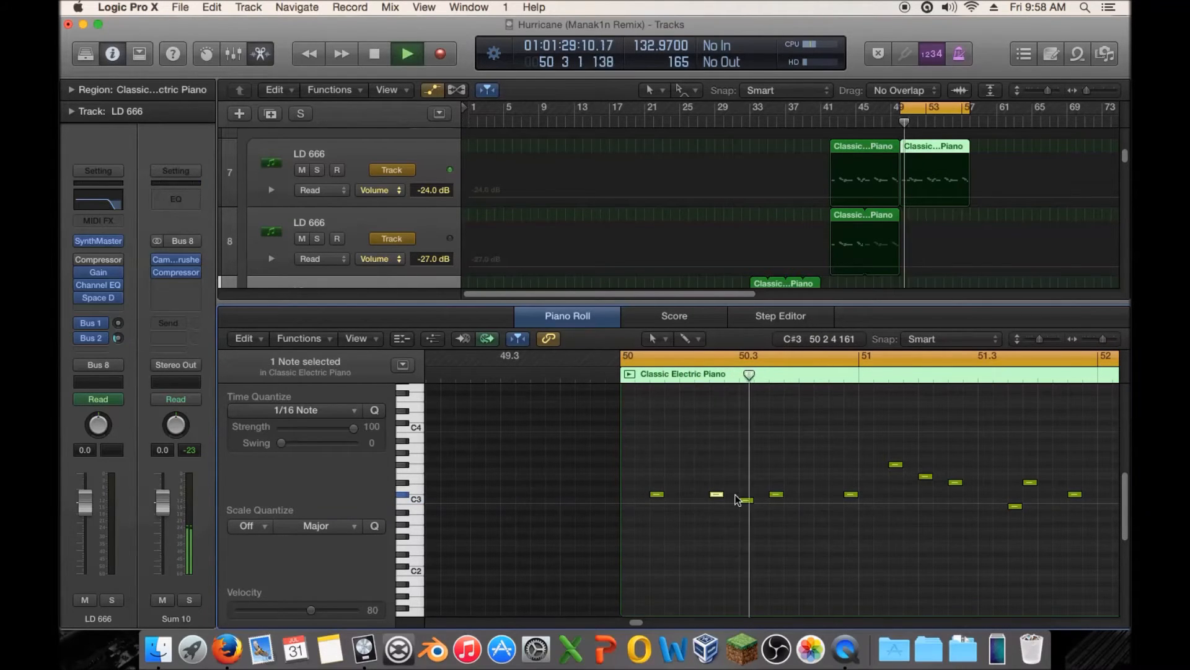
{"action": "key", "text": "space"}
Move the C3 note and the C#3 note after it two sixteenths later, to 50 3 3 and 50 4 1, and audition
{"action": "mouse_move", "coordinate": [874, 499]}
{"action": "left_mouse_down"}
{"action": "mouse_move", "coordinate": [838, 495]}
{"action": "mouse_move", "coordinate": [852, 496]}
{"action": "left_mouse_up"}
{"action": "left_click_drag", "start_coordinate": [739, 504], "coordinate": [776, 500]}
{"action": "key", "text": "space"}
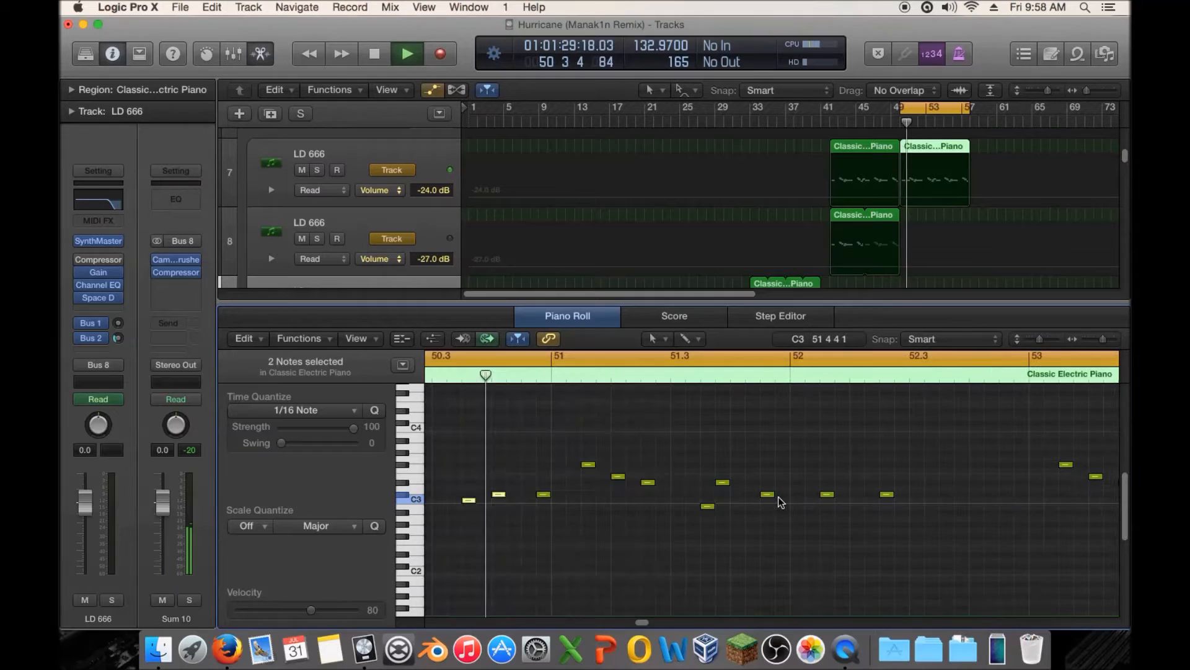
{"action": "key", "text": "space"}
Move the last C#3 note of bar 50 a sixteenth earlier and down to C3 at 50 4 3, and audition it
{"action": "left_click", "coordinate": [551, 496]}
{"action": "left_click_drag", "start_coordinate": [543, 494], "coordinate": [527, 500]}
{"action": "key", "text": "space"}
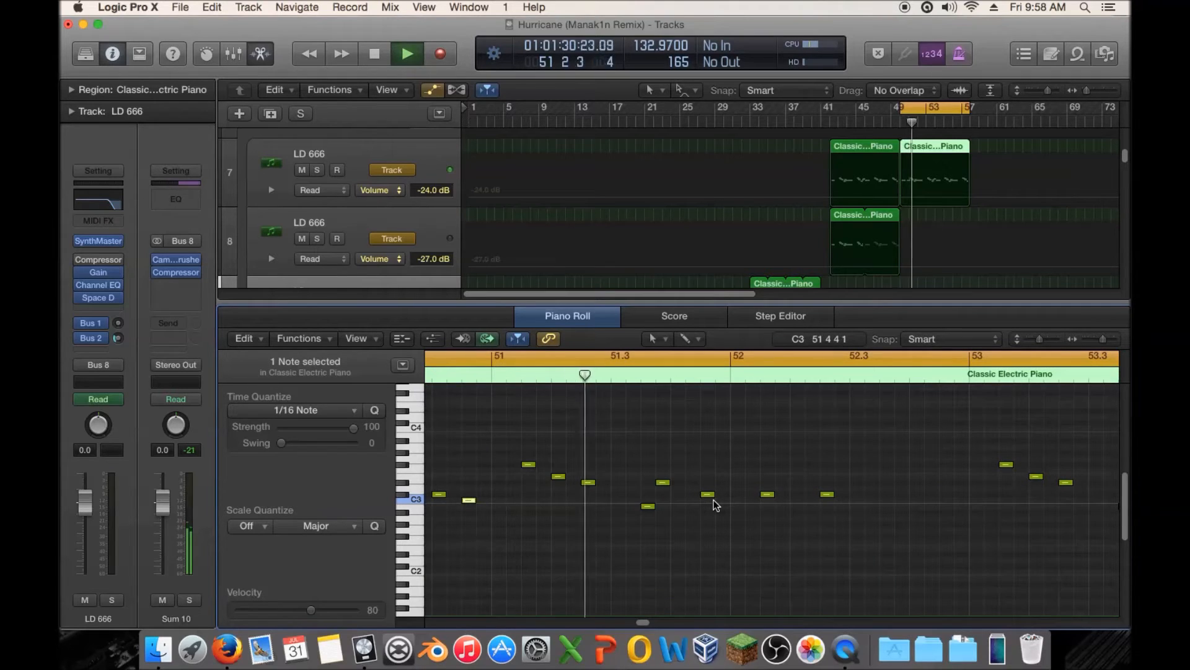
{"action": "key", "text": "space"}
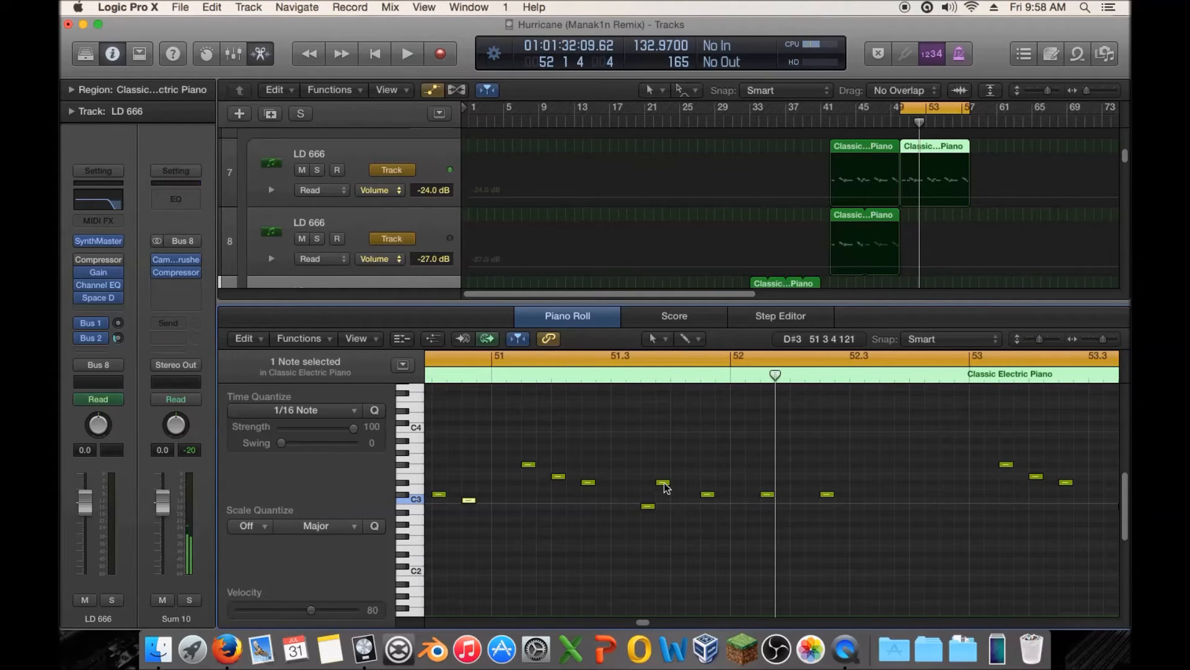
Shift bar 51's B2 note to 51 3 1 and the following D#3 note to 51 3 3, auditioning the changes
{"action": "left_click_drag", "start_coordinate": [649, 505], "coordinate": [648, 504]}
{"action": "key", "text": "space"}
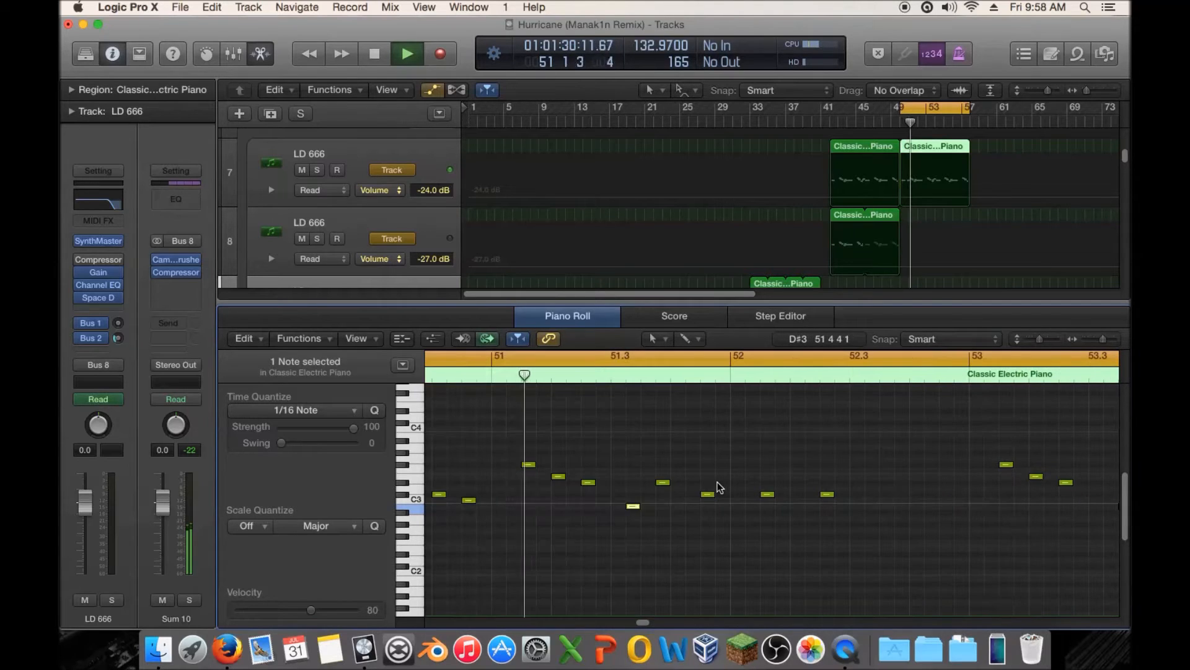
{"action": "key", "text": "space"}
{"action": "left_click_drag", "start_coordinate": [692, 459], "coordinate": [618, 510]}
{"action": "key", "text": "space"}
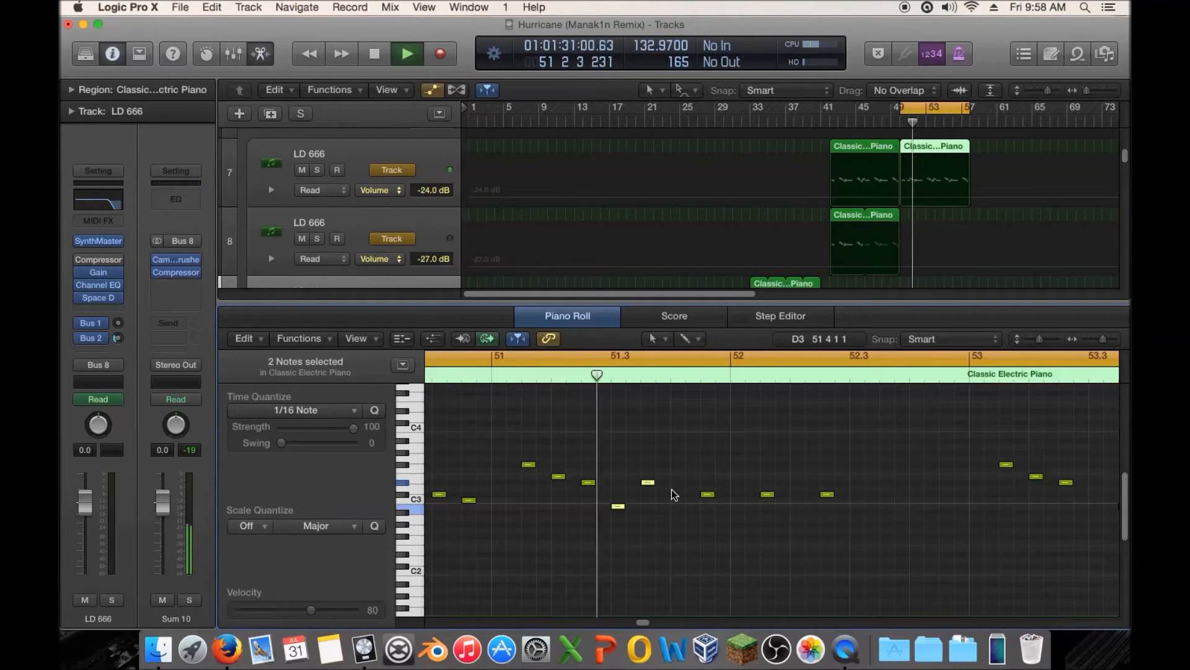
Move the D#3 note in the second half of bar 51 to 51 4 1 and the B2 note to 51 3 3, auditioning both
{"action": "left_click_drag", "start_coordinate": [646, 483], "coordinate": [679, 483]}
{"action": "key", "text": "space"}
{"action": "key", "text": "space"}
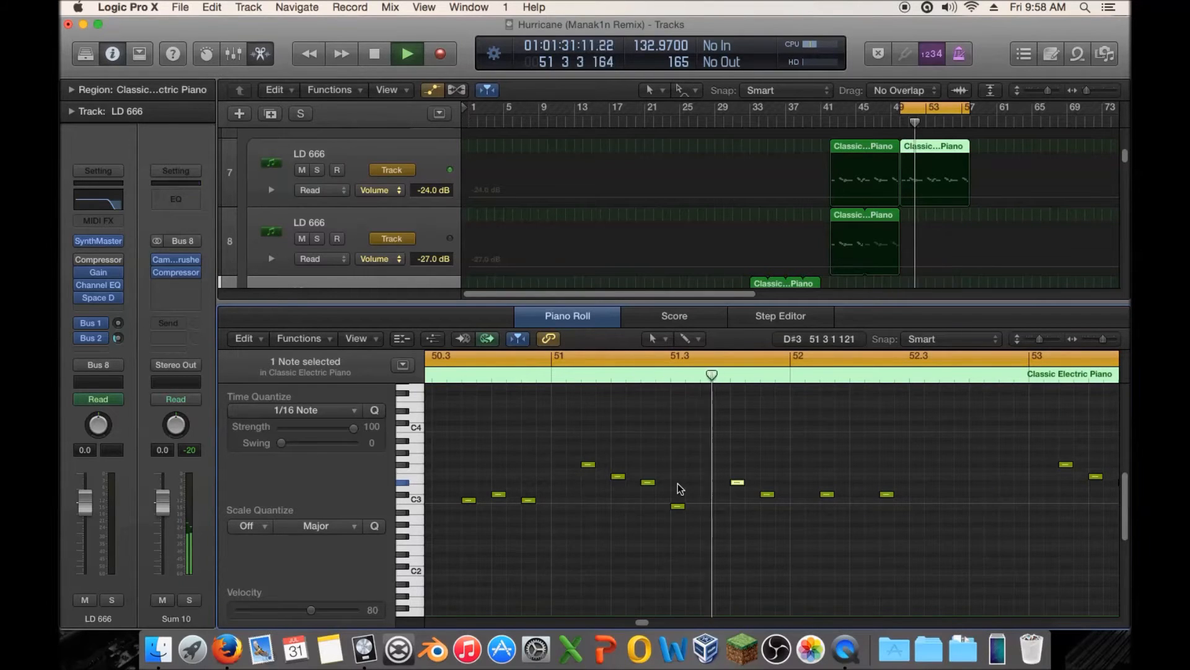
{"action": "key", "text": "space"}
{"action": "left_click_drag", "start_coordinate": [678, 507], "coordinate": [700, 497]}
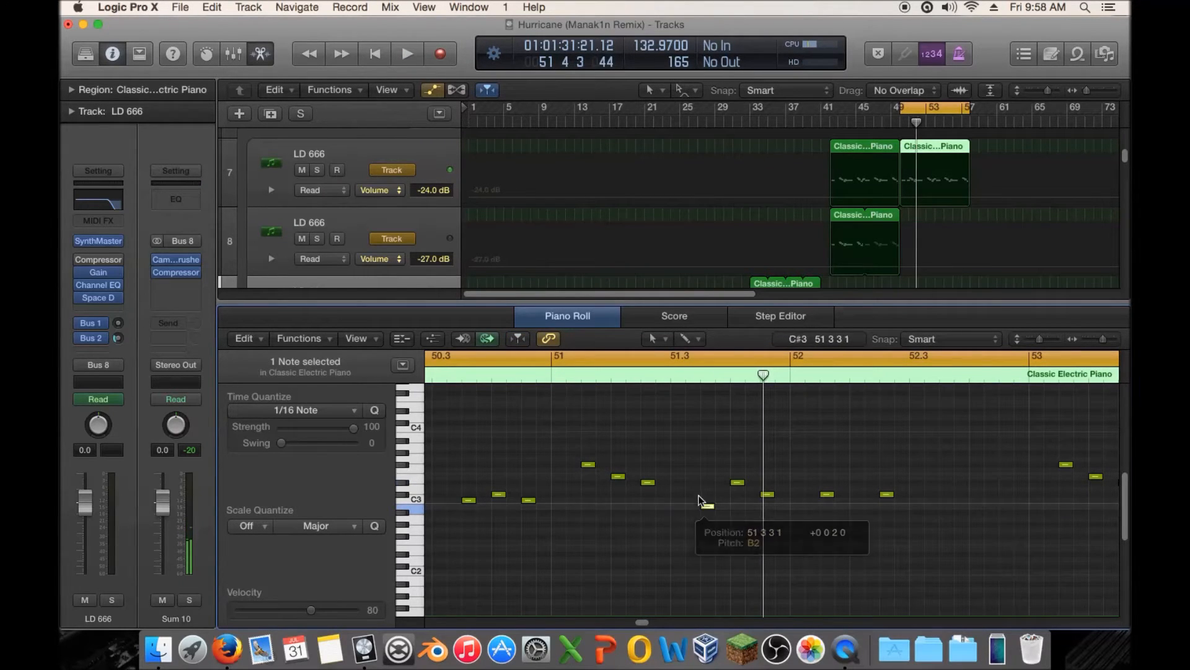
{"action": "key", "text": "space"}
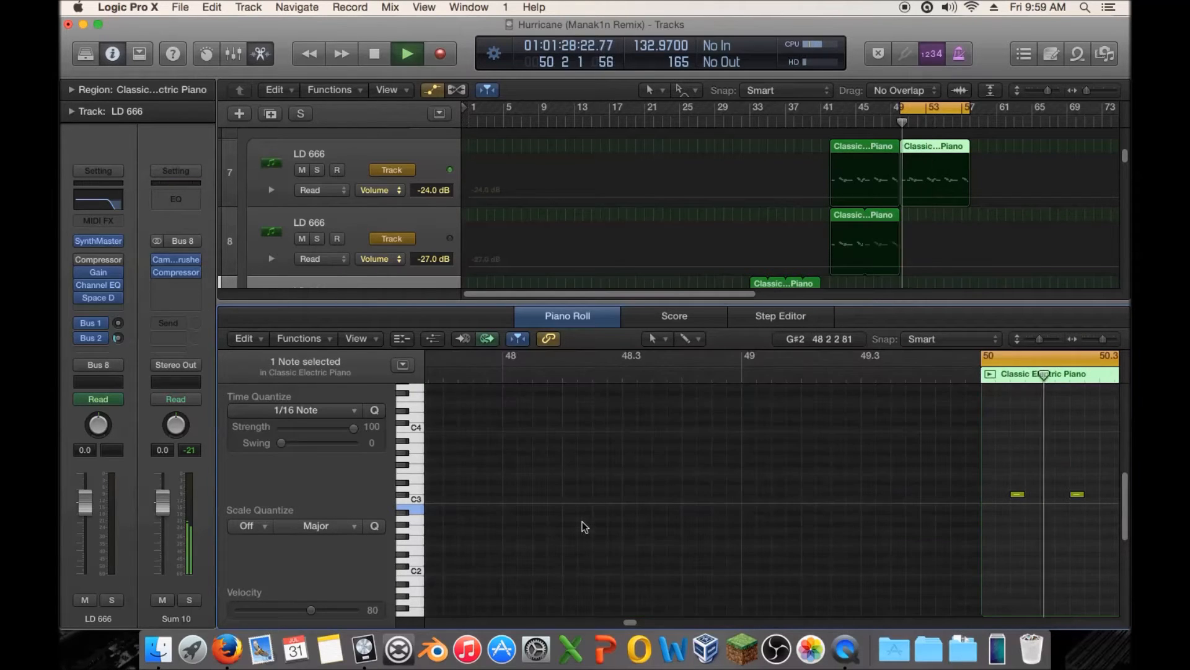
{"action": "key", "text": "space"}
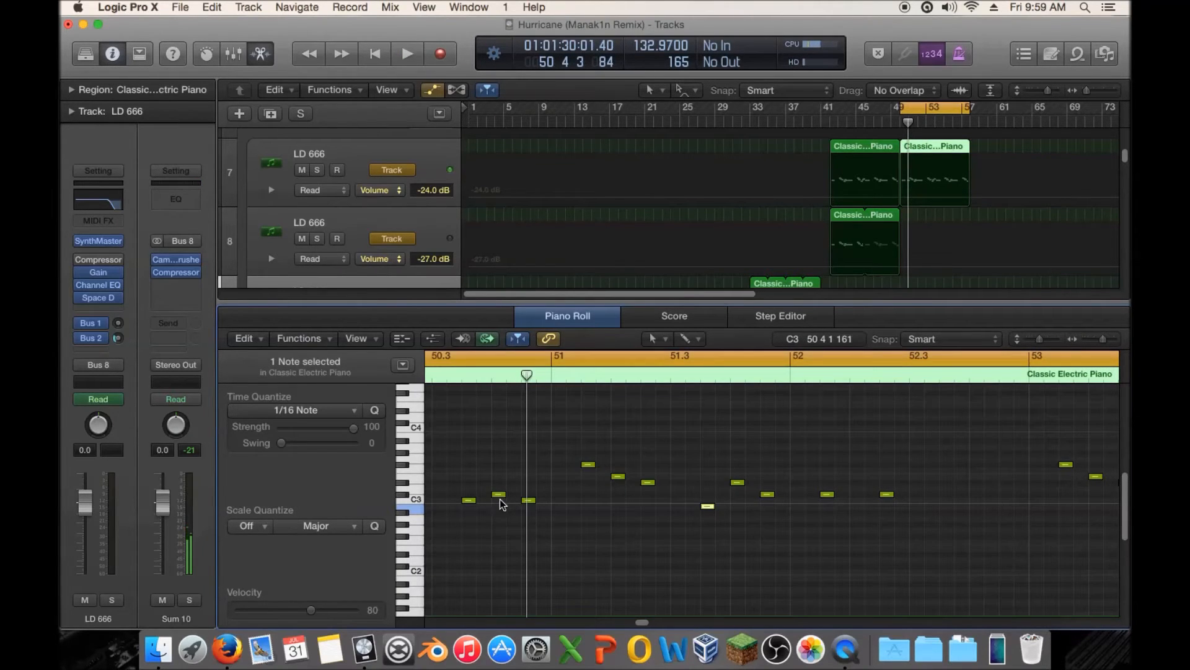
Move the C#3 note on beat 4 of bar 50 a sixteenth earlier and add G#2 notes at 52 3 4 and 52 4 2
{"action": "left_click", "coordinate": [500, 495]}
{"action": "key", "text": "space"}
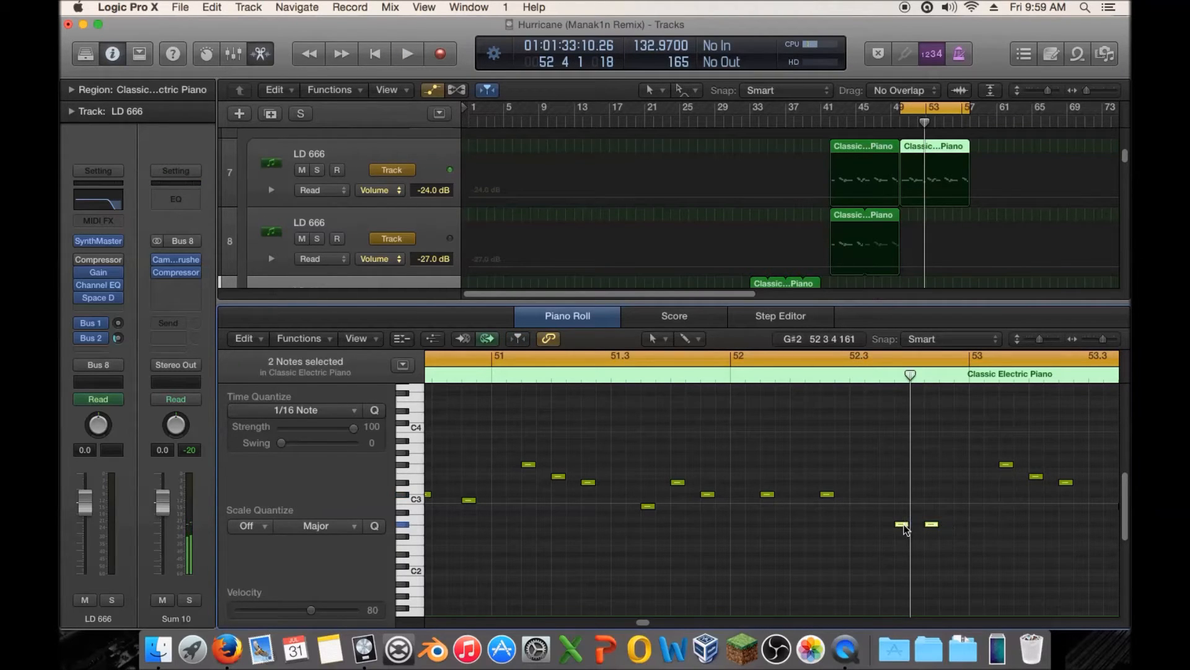
{"action": "left_click", "coordinate": [933, 528]}
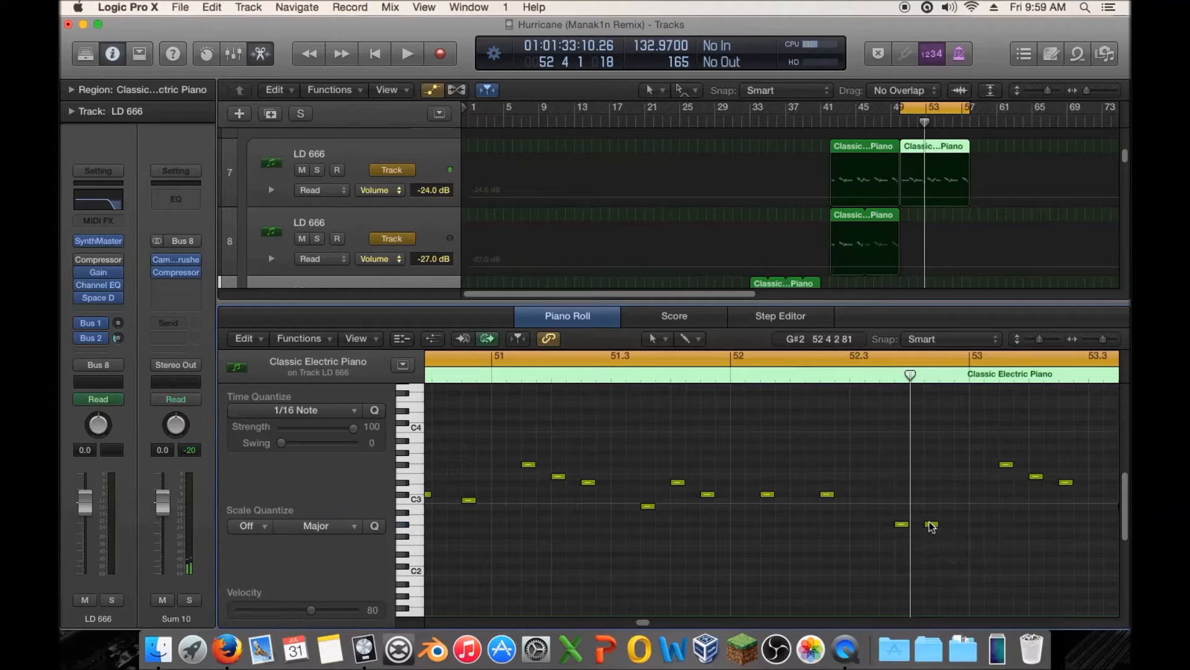
{"action": "mouse_move", "coordinate": [931, 527]}
{"action": "left_mouse_down"}
{"action": "mouse_move", "coordinate": [947, 525]}
{"action": "mouse_move", "coordinate": [935, 524]}
{"action": "left_mouse_up"}
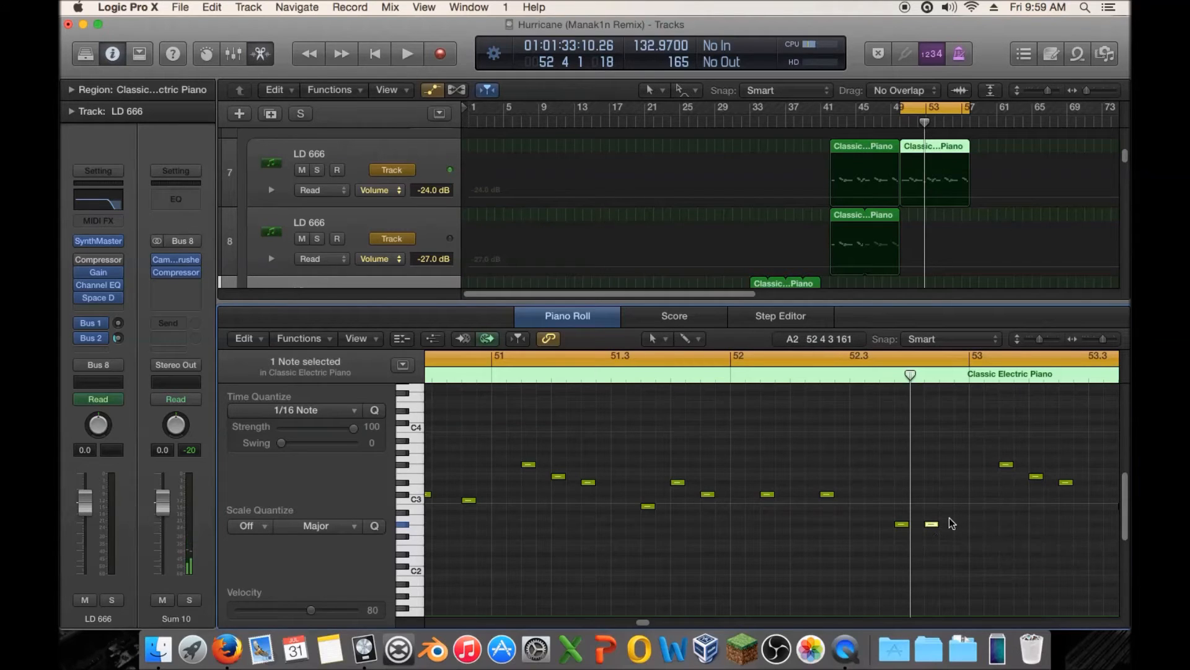
{"action": "key", "text": "space"}
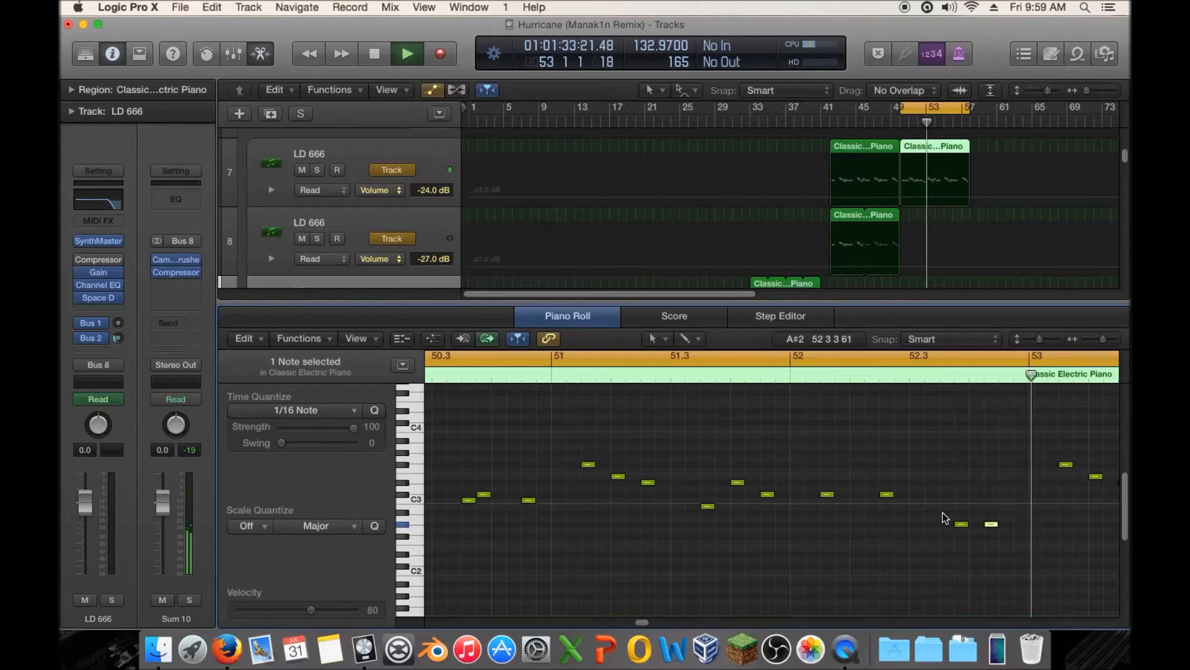
Transpose the two G#2 notes at the end of bar 52 to C#2 and shift the second one to 52 4 3
{"action": "left_click_drag", "start_coordinate": [654, 622], "coordinate": [648, 622]}
{"action": "key", "text": "space"}
{"action": "left_click", "coordinate": [682, 496]}
{"action": "left_click_drag", "start_coordinate": [631, 527], "coordinate": [630, 494]}
{"action": "key", "text": "shift+alt+Down"}
{"action": "left_click", "coordinate": [662, 513]}
{"action": "left_click_drag", "start_coordinate": [662, 570], "coordinate": [675, 564]}
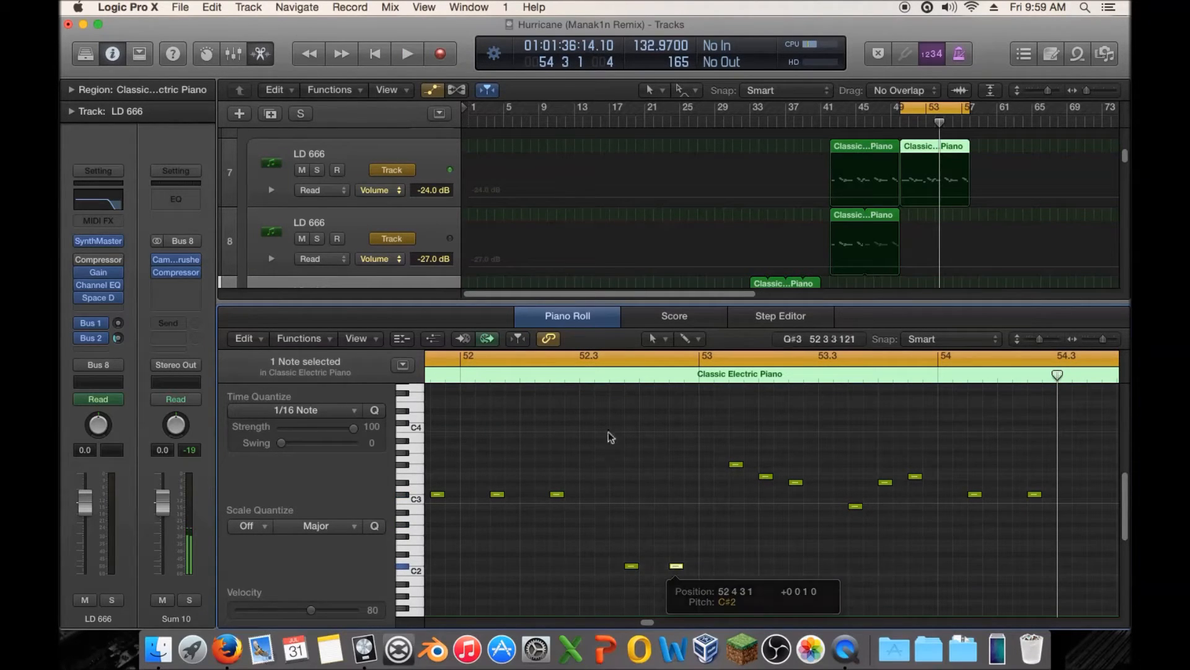
Audition the melody and add C3, C#3 and C3 notes at 54 3 4, 54 4 1 and 54 4 3
{"action": "double_click", "coordinate": [568, 378]}
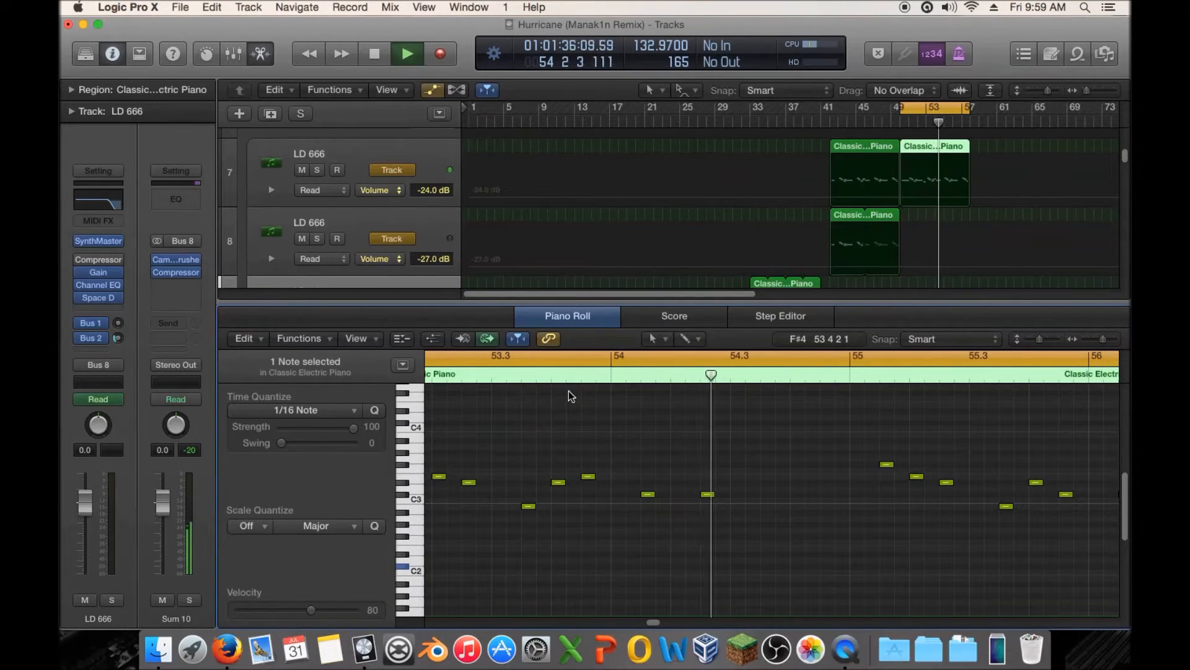
{"action": "key", "text": "space"}
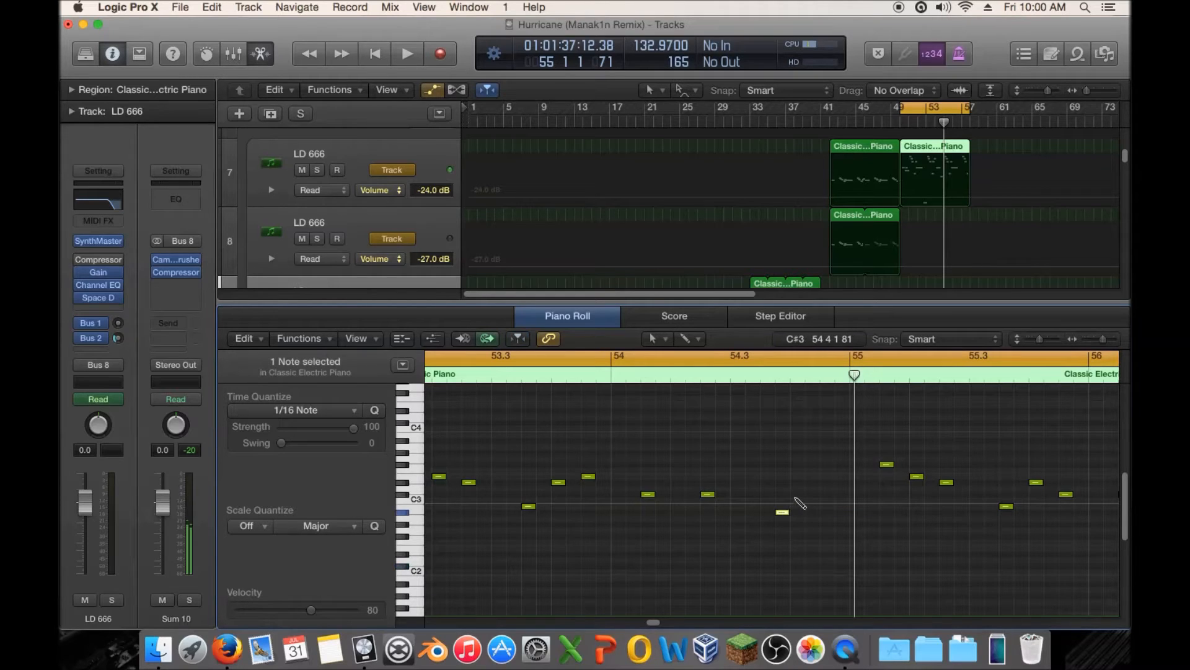
{"action": "left_click_drag", "start_coordinate": [782, 513], "coordinate": [783, 502]}
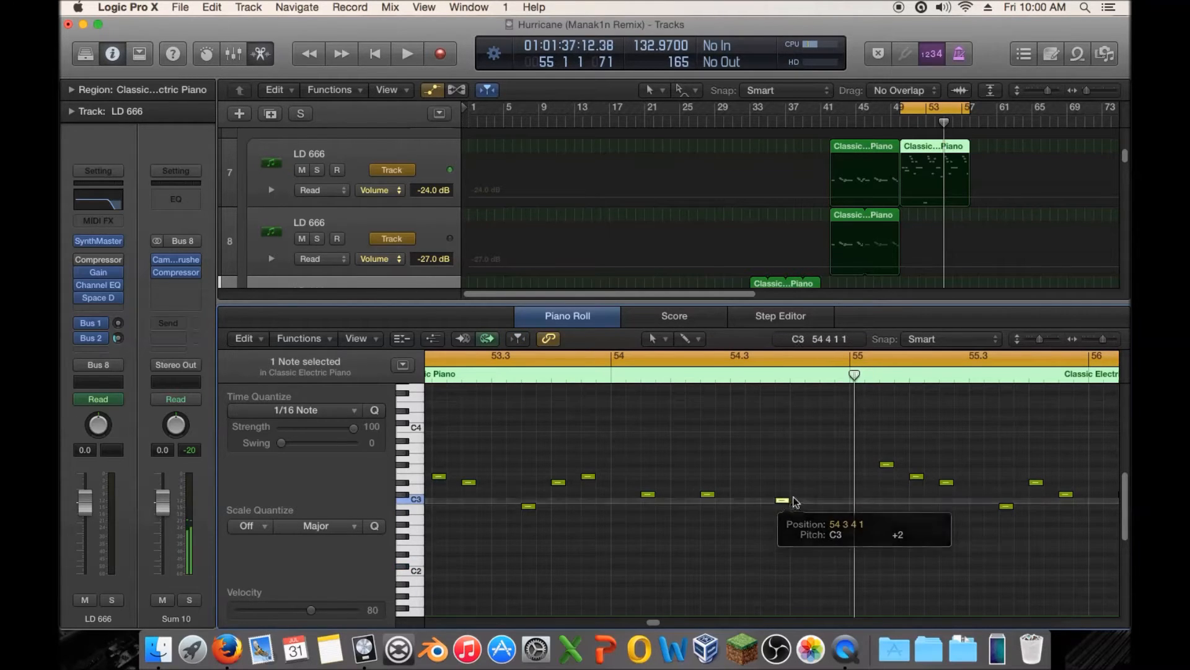
{"action": "left_click", "coordinate": [800, 496]}
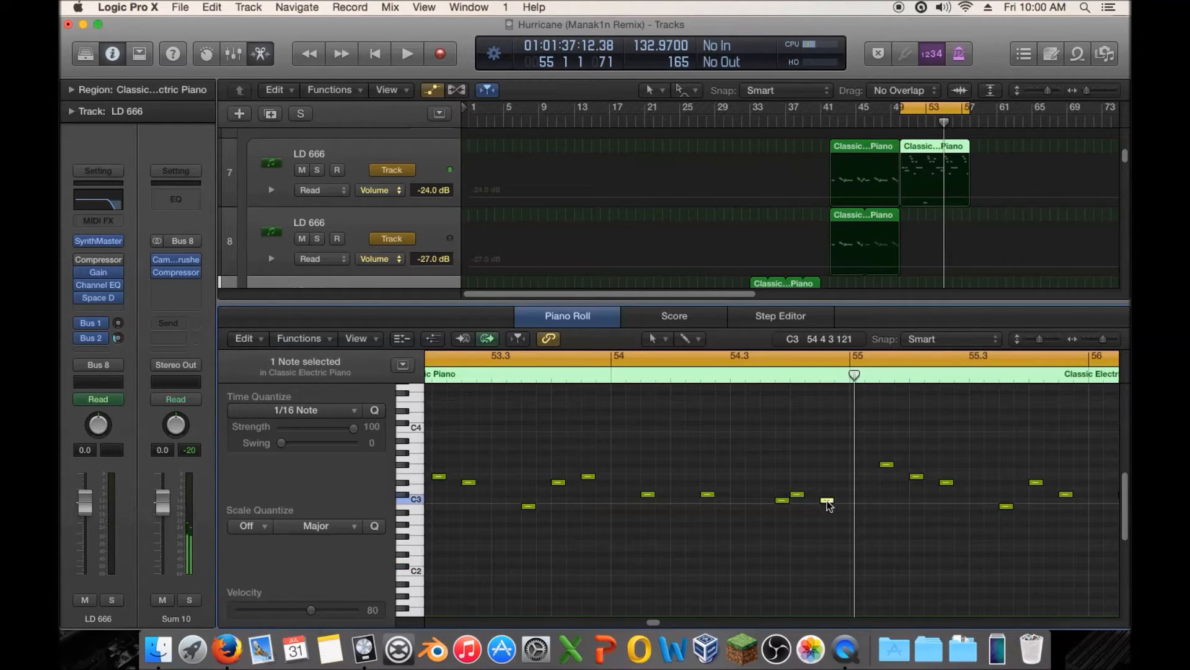
Try the three added bar 54 notes two semitones lower from bar 54, and raise them back to C3, C#3 and C3
{"action": "left_click_drag", "start_coordinate": [833, 490], "coordinate": [781, 512]}
{"action": "left_click", "coordinate": [627, 377]}
{"action": "key", "text": "space"}
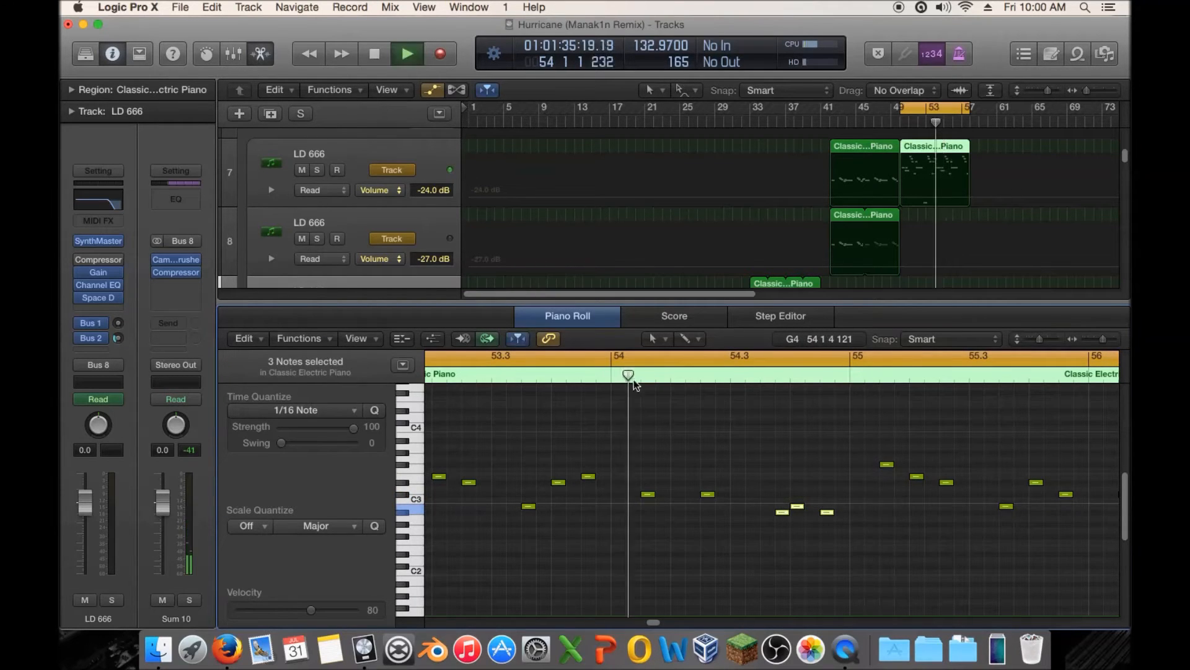
{"action": "key", "text": "space"}
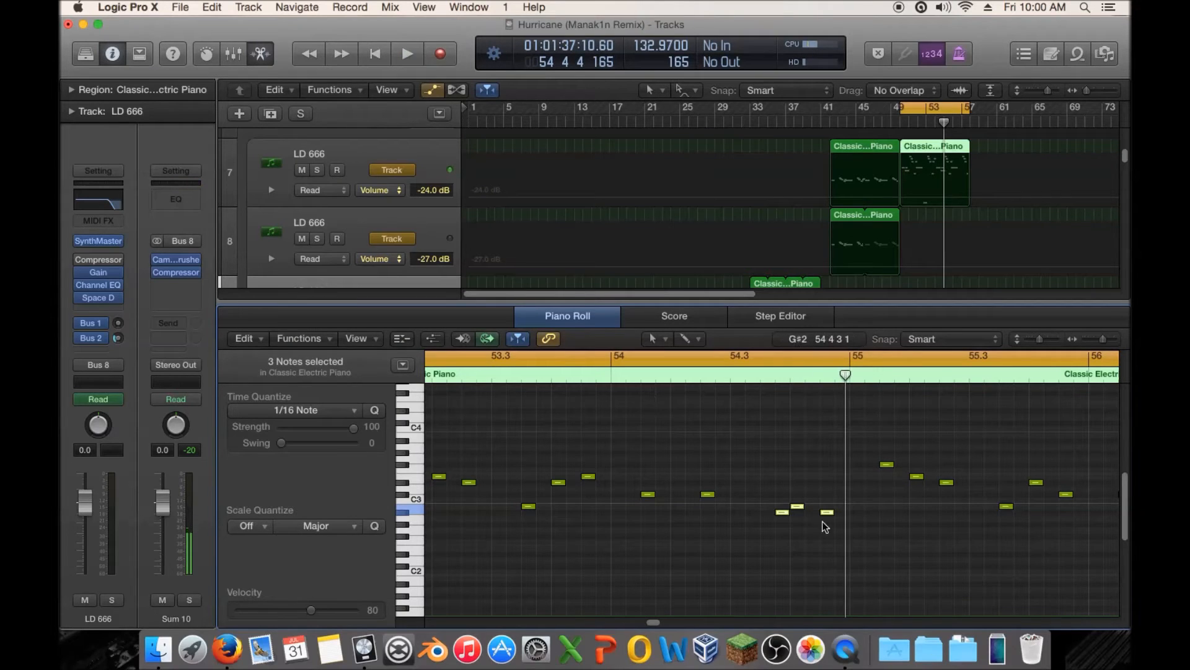
{"action": "left_click_drag", "start_coordinate": [798, 507], "coordinate": [799, 495]}
Audition the edited lead melody from bar 54 and again from bar 55
{"action": "left_click", "coordinate": [624, 375]}
{"action": "key", "text": "space"}
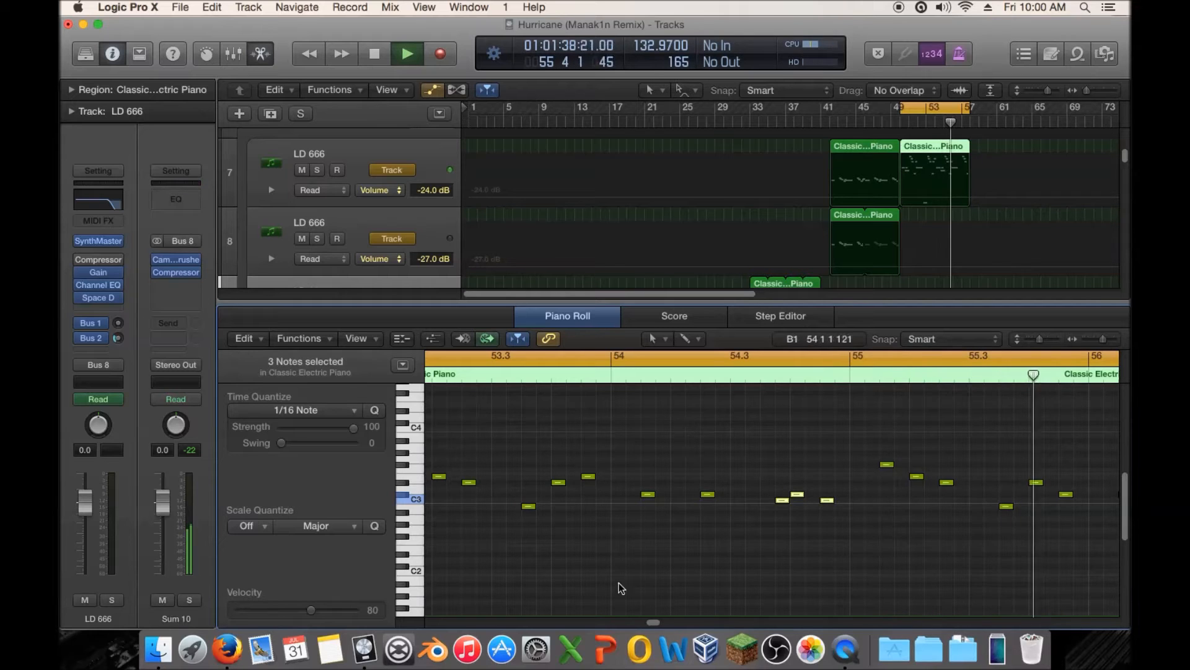
{"action": "mouse_move", "coordinate": [645, 623]}
{"action": "left_mouse_down"}
{"action": "mouse_move", "coordinate": [635, 623]}
{"action": "mouse_move", "coordinate": [649, 623]}
{"action": "left_mouse_up"}
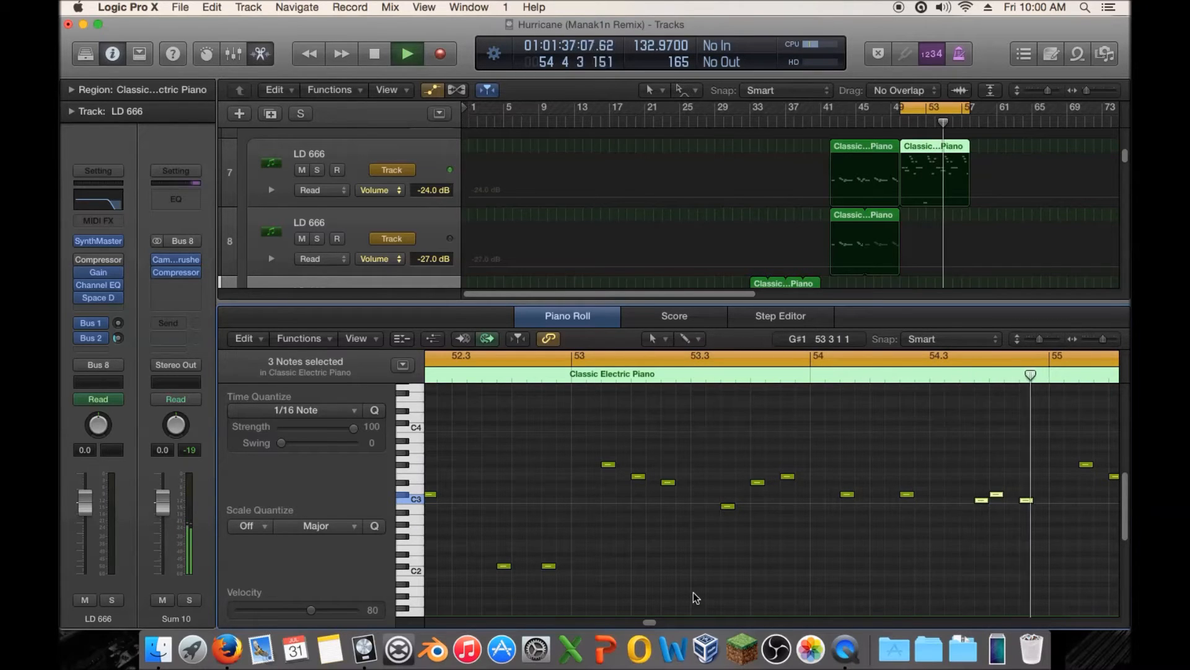
{"action": "left_click_drag", "start_coordinate": [648, 624], "coordinate": [660, 623]}
{"action": "key", "text": "space"}
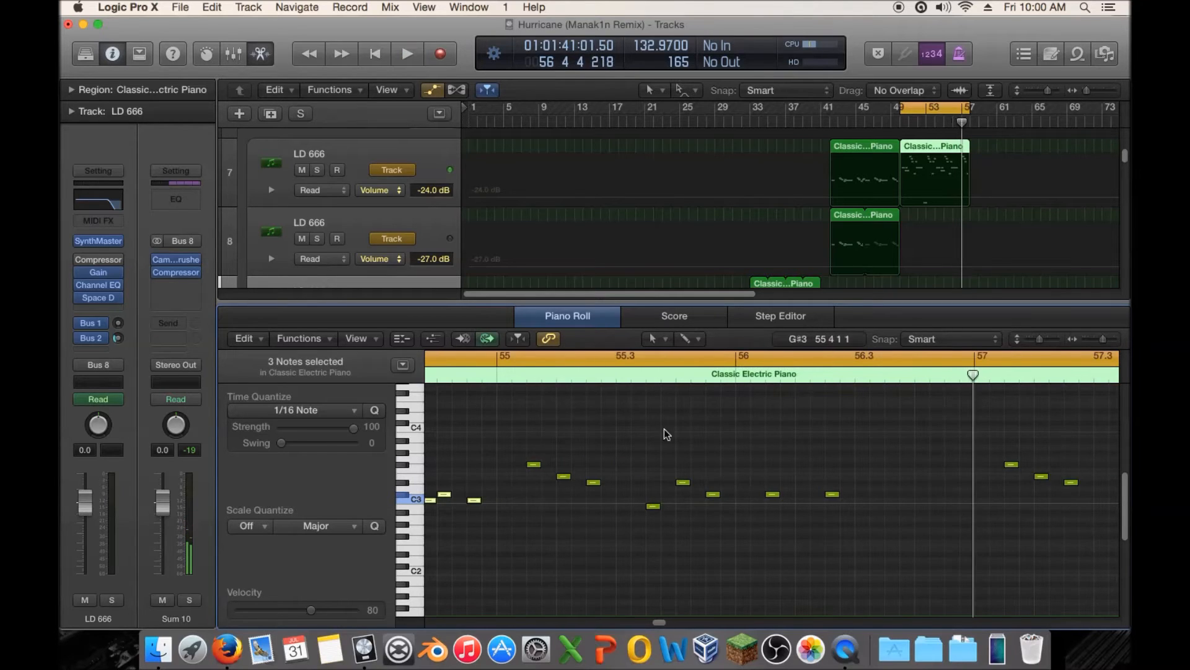
{"action": "left_click", "coordinate": [503, 379]}
{"action": "key", "text": "space"}
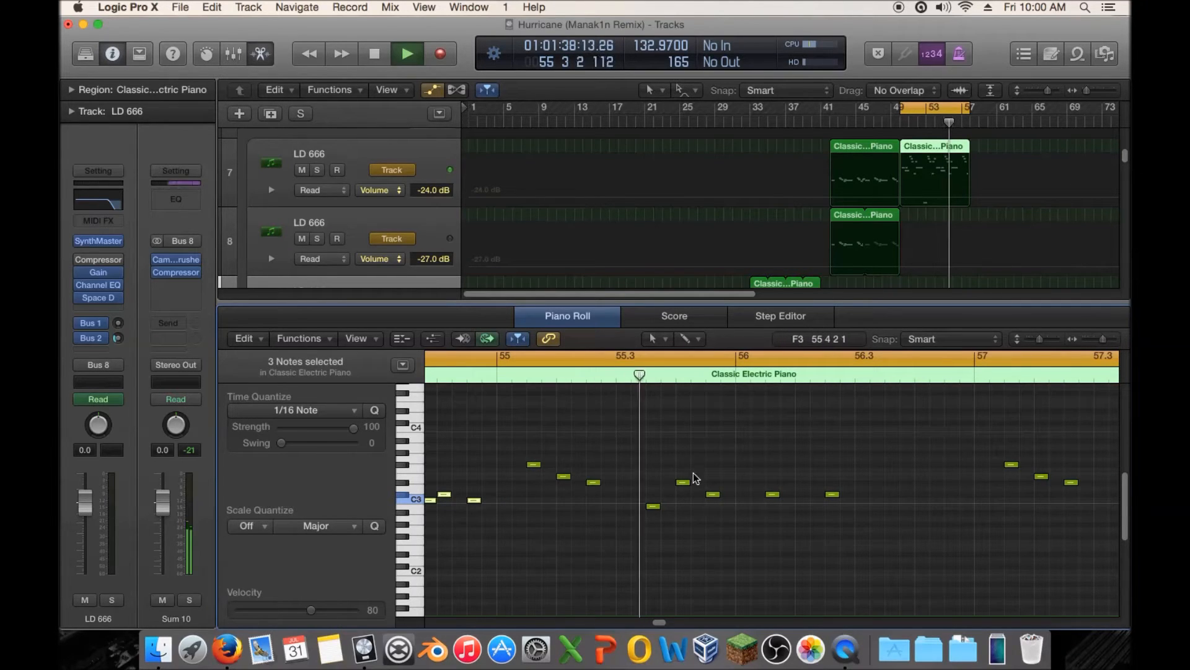
{"action": "key", "text": "space"}
Raise the D#3 and C#3 notes on beat 4 of bar 55 to higher pitches and audition the result
{"action": "left_click_drag", "start_coordinate": [684, 483], "coordinate": [687, 451]}
{"action": "left_click_drag", "start_coordinate": [715, 495], "coordinate": [715, 469]}
{"action": "key", "text": "space"}
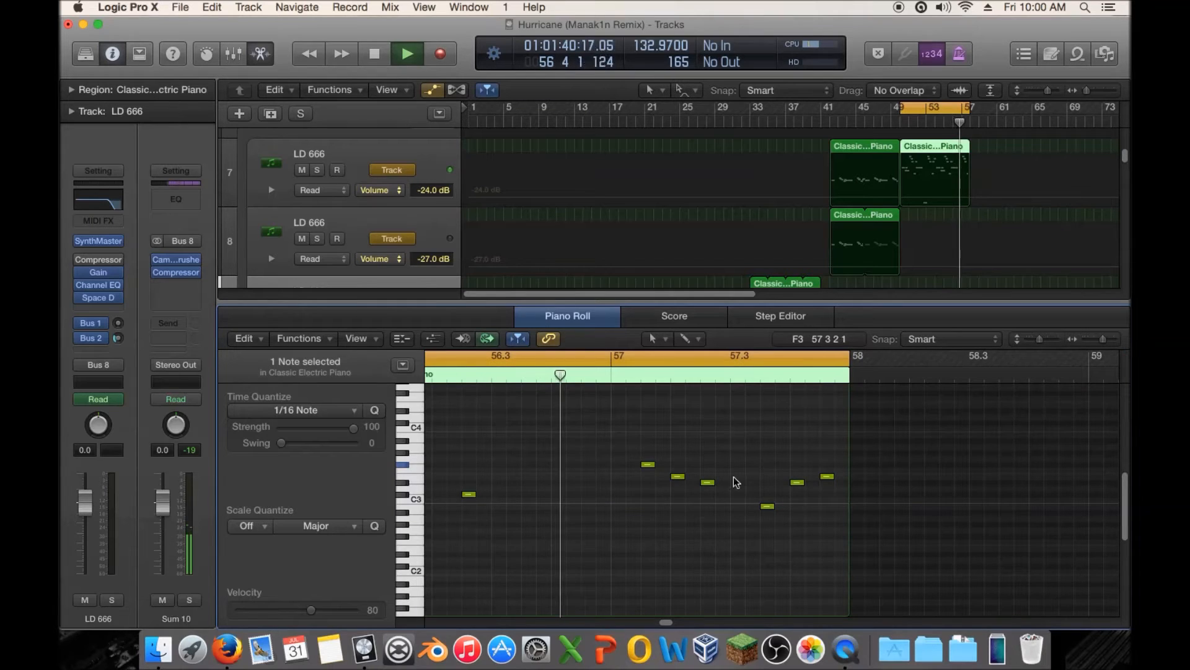
Raise both C#3 notes in bar 56 of track 7's second region to E3 and audition from 55 3
{"action": "key", "text": "space"}
{"action": "scroll", "coordinate": [671, 620], "scroll_direction": "left", "scroll_amount": 5}
{"action": "left_click_drag", "start_coordinate": [729, 444], "coordinate": [645, 479]}
{"action": "left_click", "coordinate": [487, 376]}
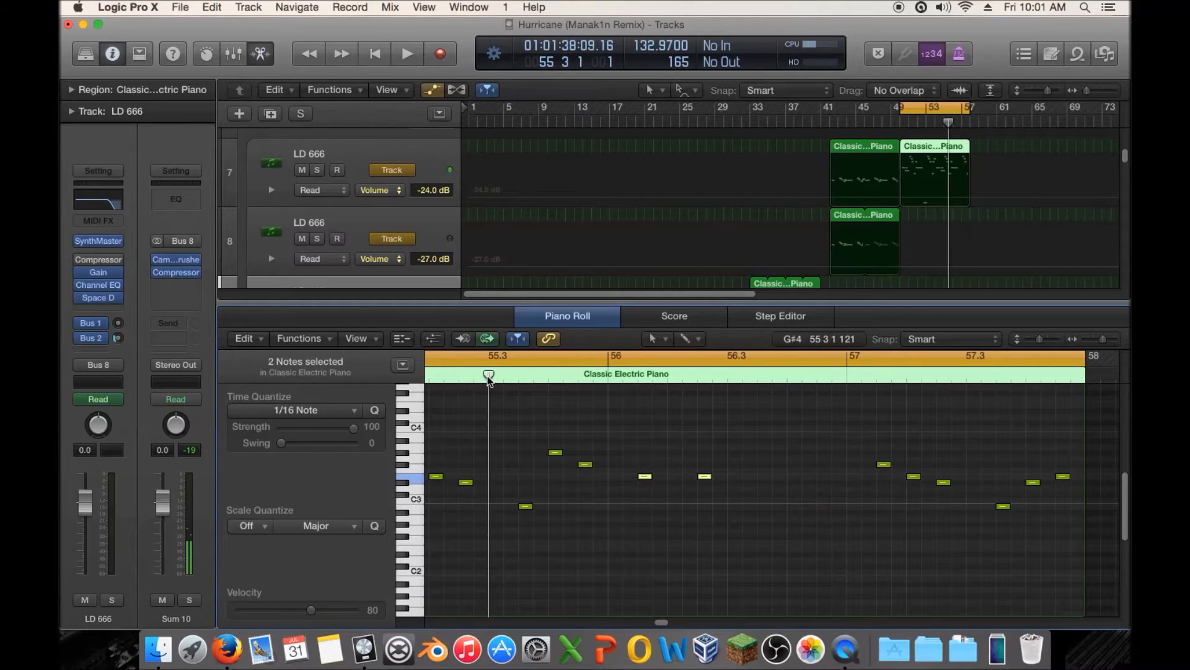
{"action": "key", "text": "space"}
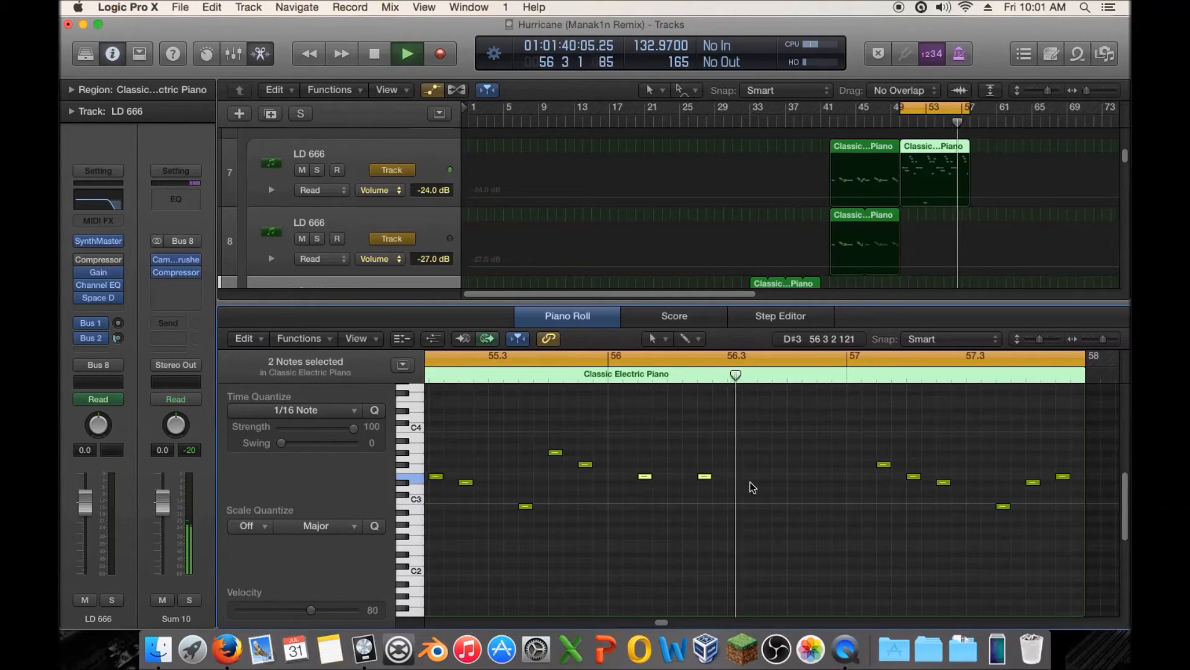
Raise the first three notes in bar 57 to G#3, F#3 and E3 and audition from bar 57
{"action": "key", "text": "space"}
{"action": "left_click_drag", "start_coordinate": [884, 465], "coordinate": [943, 478]}
{"action": "left_click", "coordinate": [851, 379]}
{"action": "key", "text": "space"}
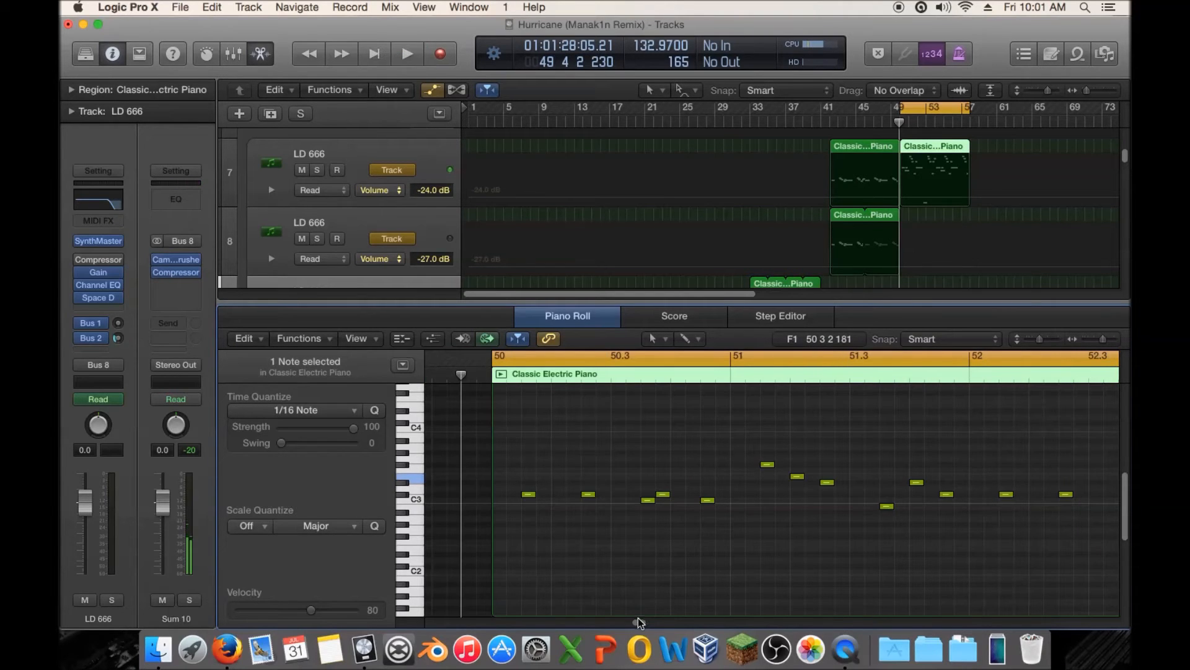
Raise the two notes on beat 4 of bar 57 to A#3 and F#3 and audition the result
{"action": "scroll", "coordinate": [656, 619], "scroll_direction": "right", "scroll_amount": 10}
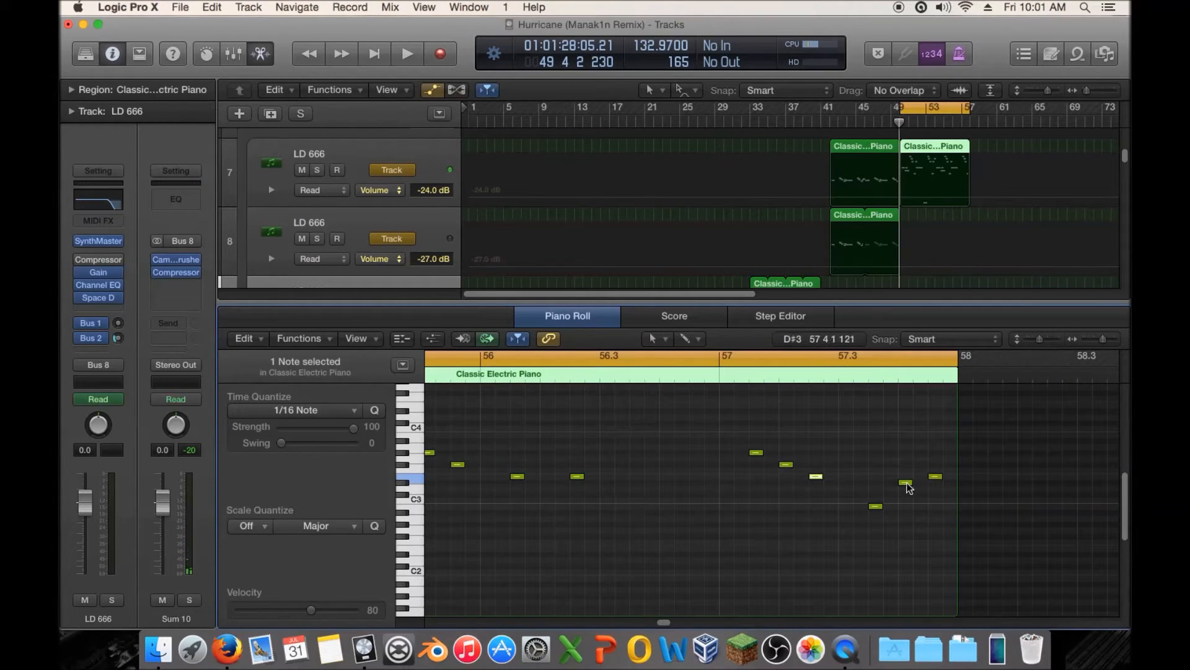
{"action": "left_click_drag", "start_coordinate": [905, 482], "coordinate": [935, 468]}
{"action": "left_click", "coordinate": [935, 465]}
{"action": "key", "text": "space"}
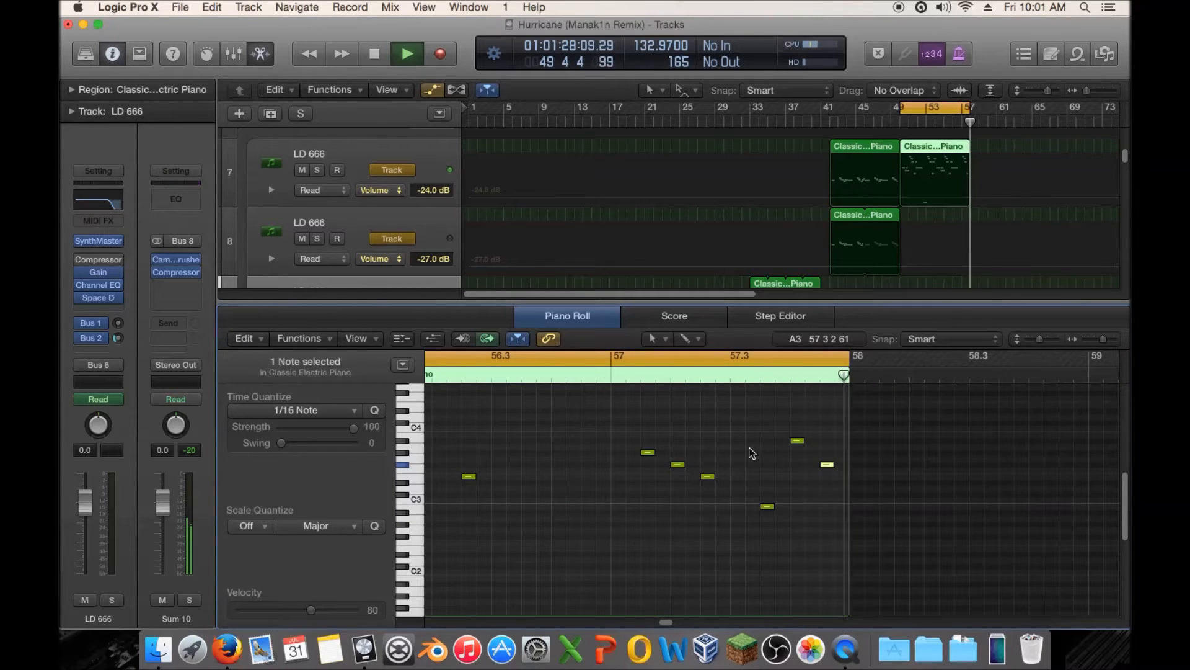
Audition the melody from bar 50 and delete the C3 note at 50 3 3
{"action": "key", "text": "space"}
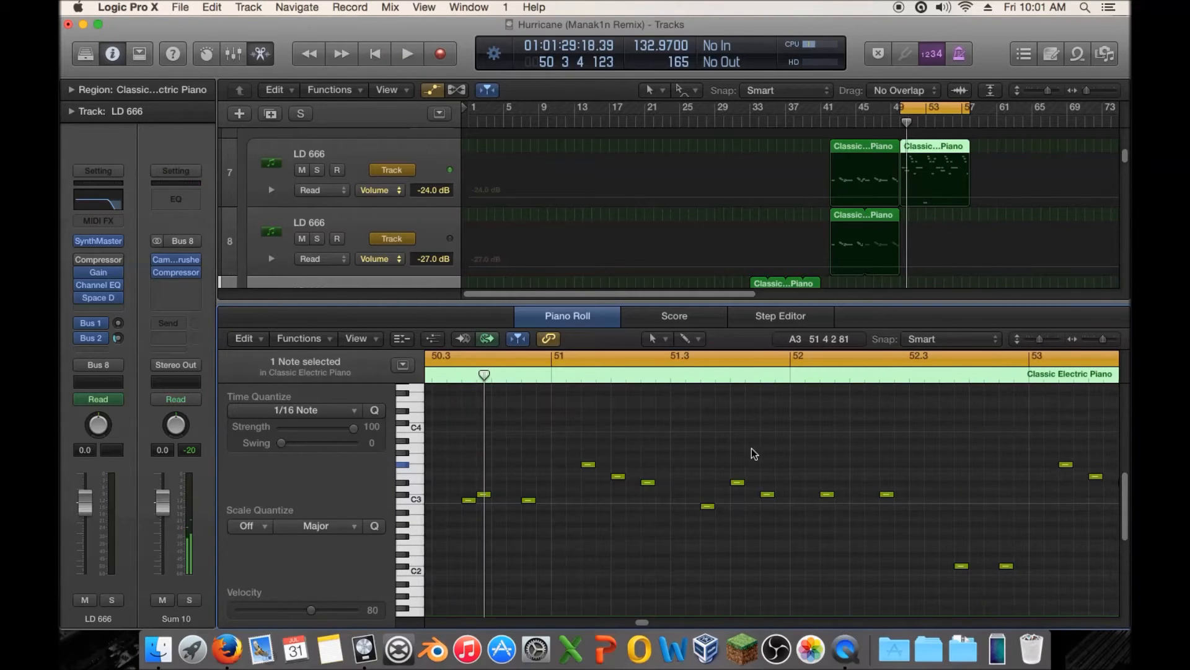
{"action": "key", "text": "space"}
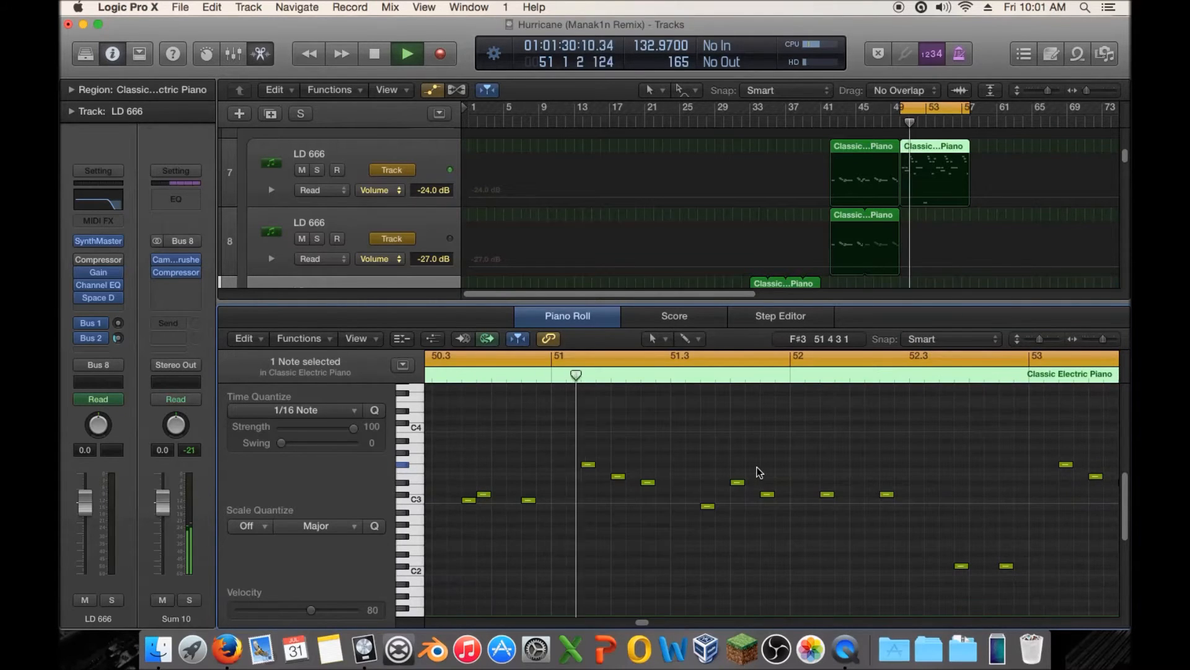
{"action": "key", "text": "space"}
{"action": "left_click", "coordinate": [478, 504]}
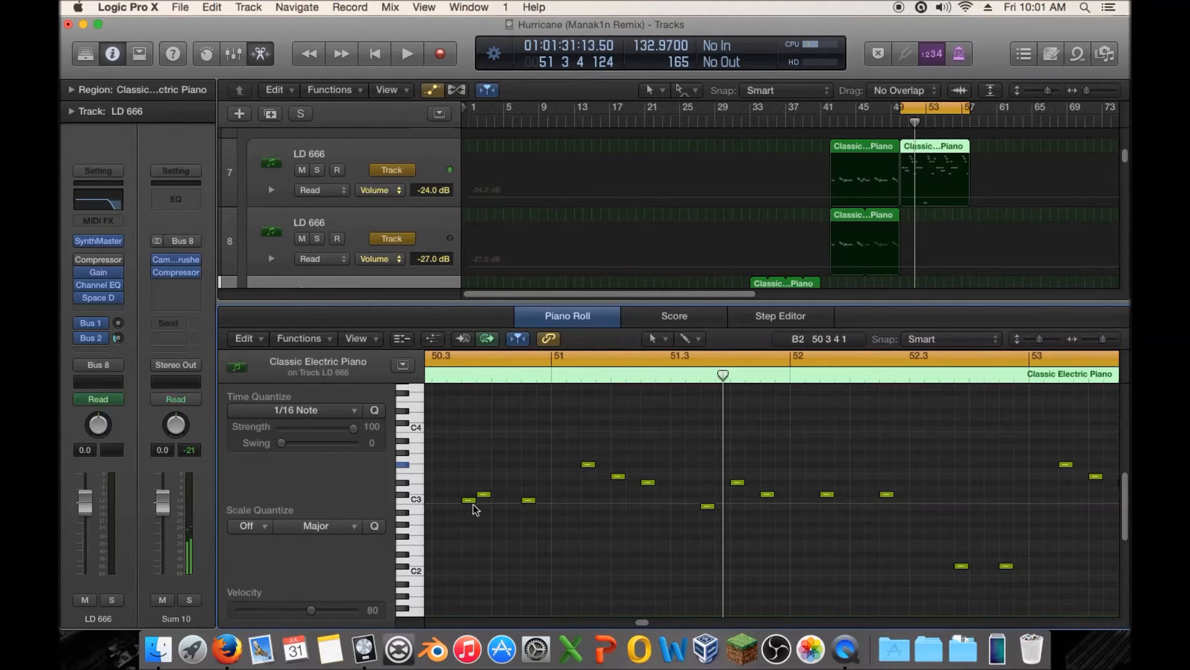
{"action": "left_click", "coordinate": [467, 500]}
{"action": "key", "text": "space"}
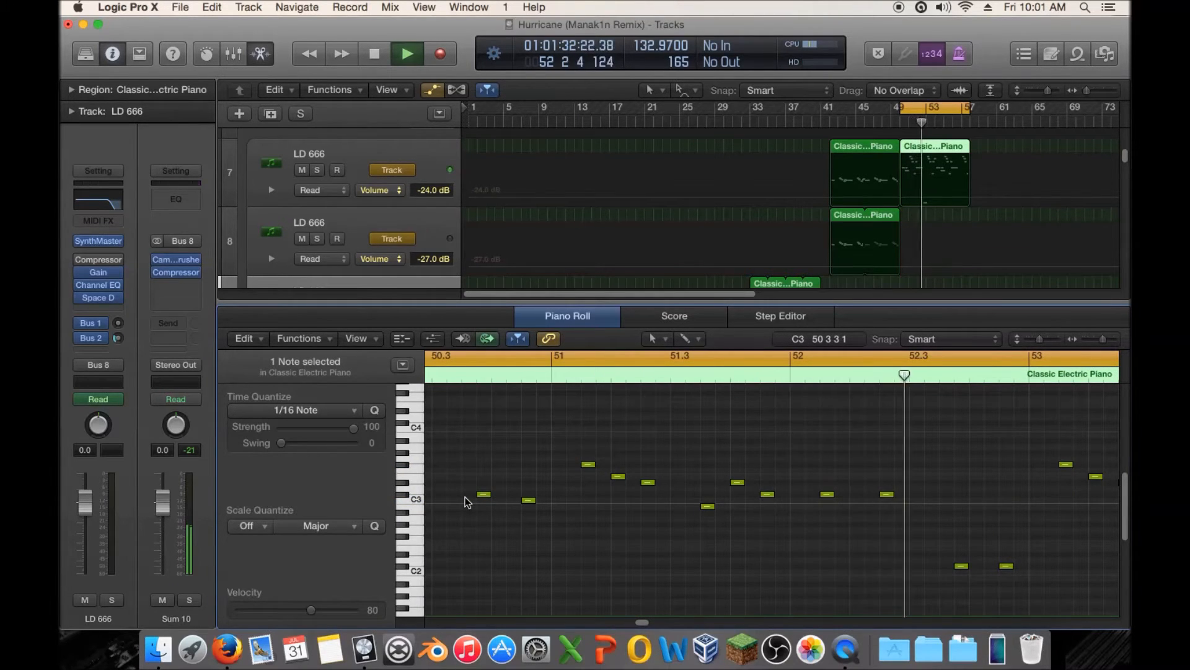
{"action": "key", "text": "space"}
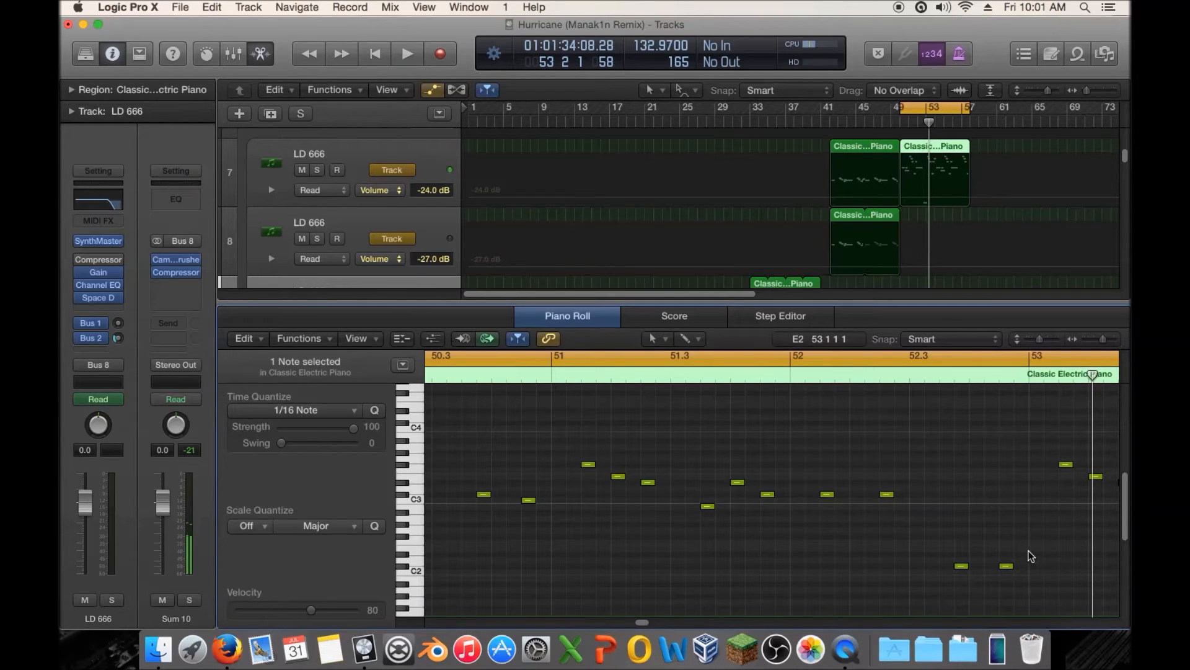
Copy track 7's second region to track 9 at bar 50 and delete all its notes except the two C2 notes in bar 52
{"action": "scroll", "coordinate": [917, 216], "scroll_direction": "down", "scroll_amount": 3}
{"action": "scroll", "coordinate": [916, 216], "scroll_direction": "up", "scroll_amount": 3}
{"action": "left_click_drag", "start_coordinate": [922, 169], "coordinate": [922, 294]}
{"action": "left_click_drag", "start_coordinate": [1025, 546], "coordinate": [977, 569]}
{"action": "key", "text": "super+a"}
{"action": "left_click_drag", "start_coordinate": [1031, 533], "coordinate": [935, 570]}
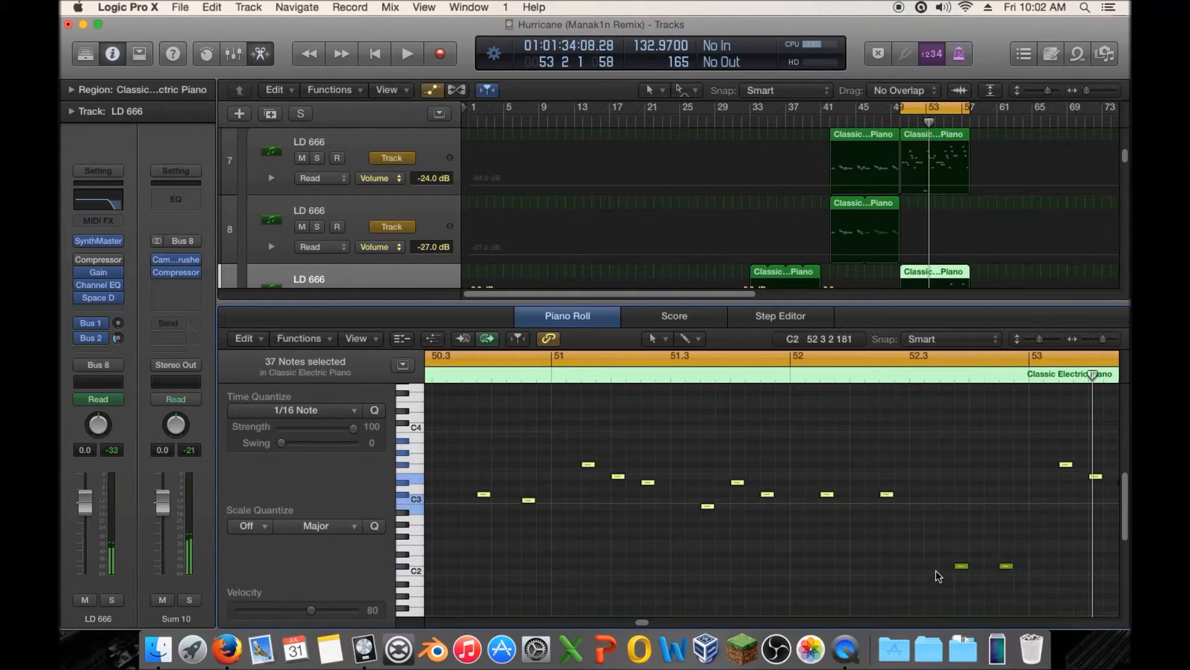
{"action": "key", "text": "Delete"}
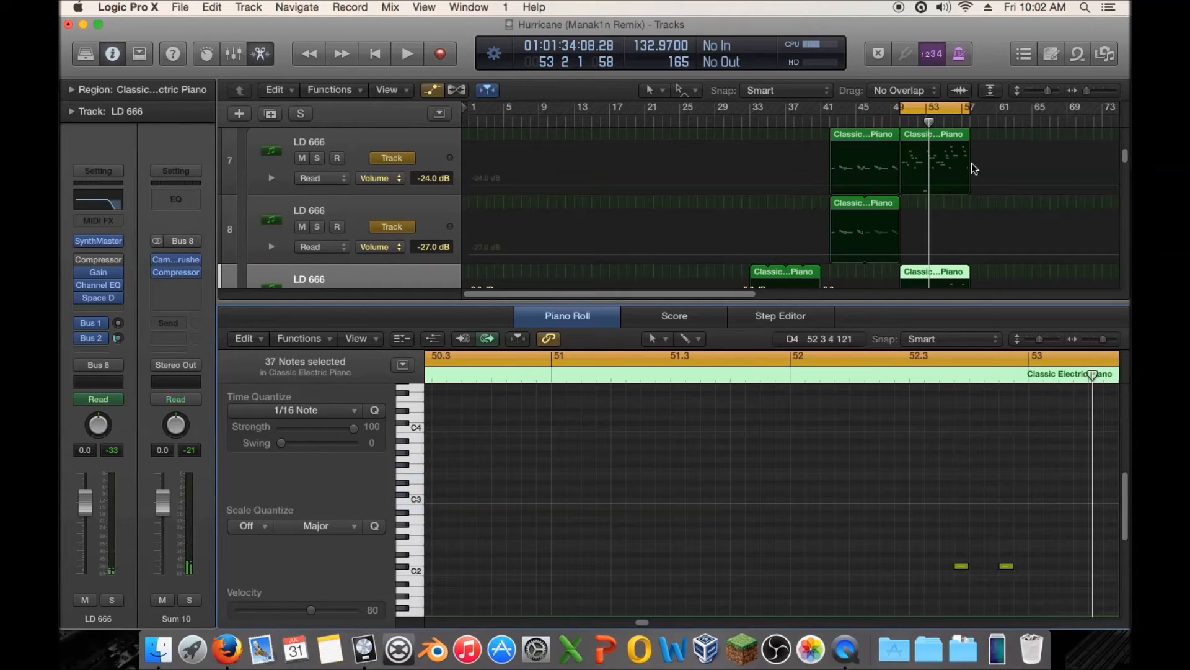
Delete the two C2 notes in bar 52 from track 7's second region and audition it
{"action": "key", "text": "space"}
{"action": "key", "text": "super+z"}
{"action": "left_click_drag", "start_coordinate": [1039, 533], "coordinate": [951, 556]}
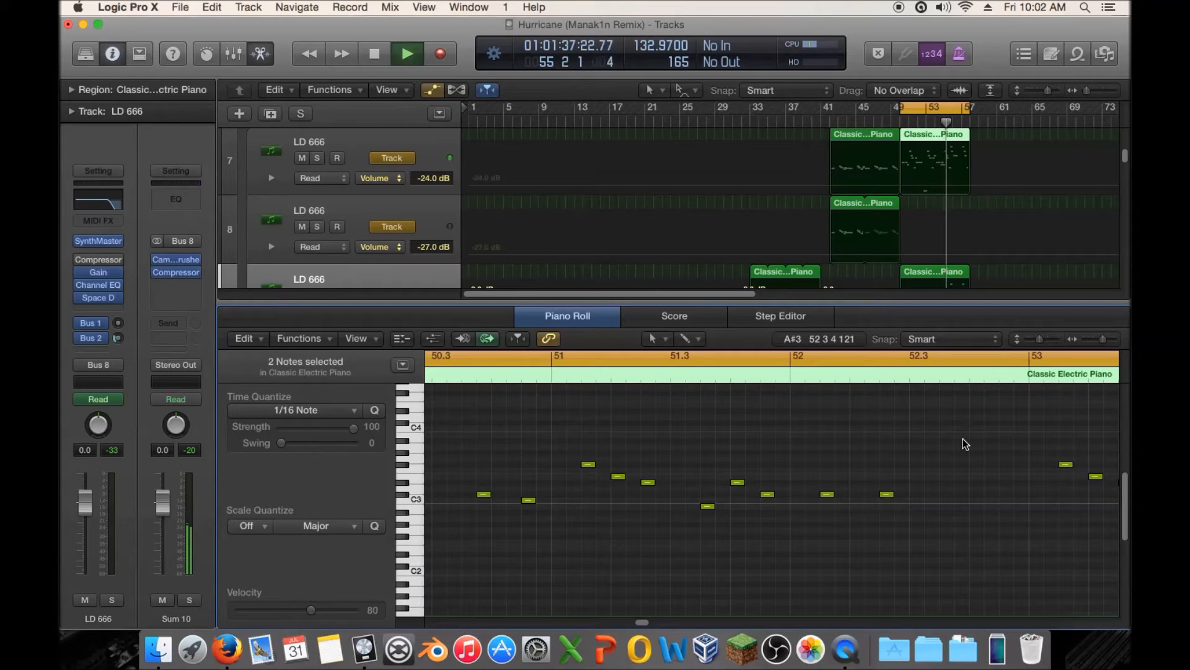
{"action": "key", "text": "space"}
{"action": "key", "text": "space"}
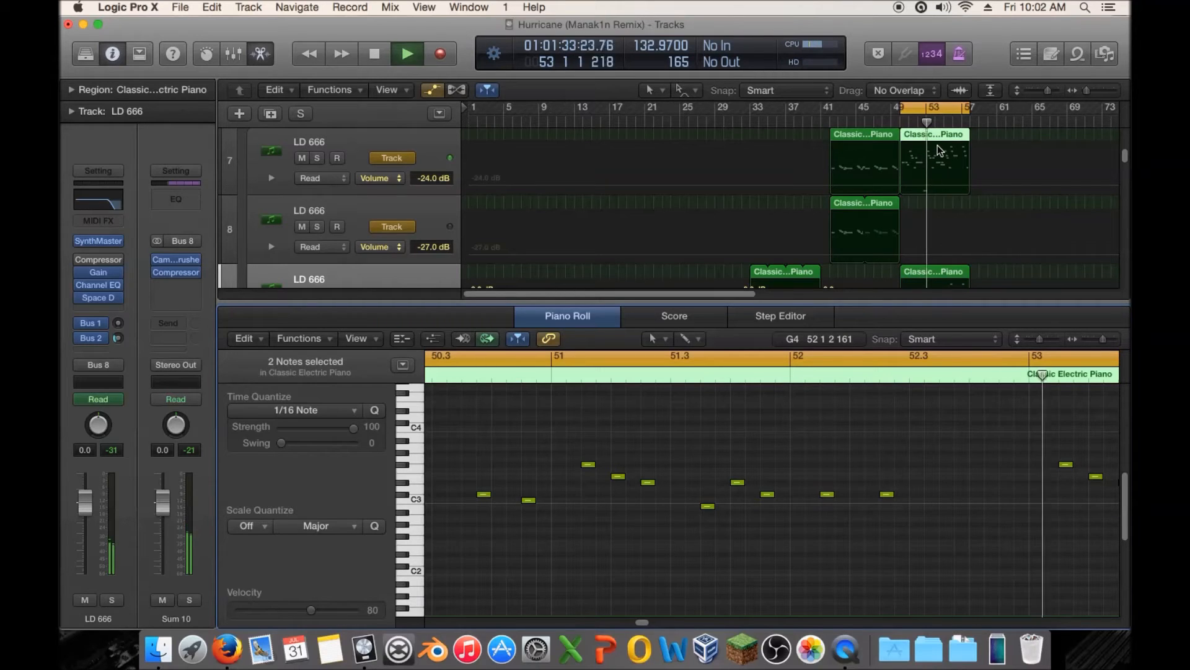
{"action": "key", "text": "space"}
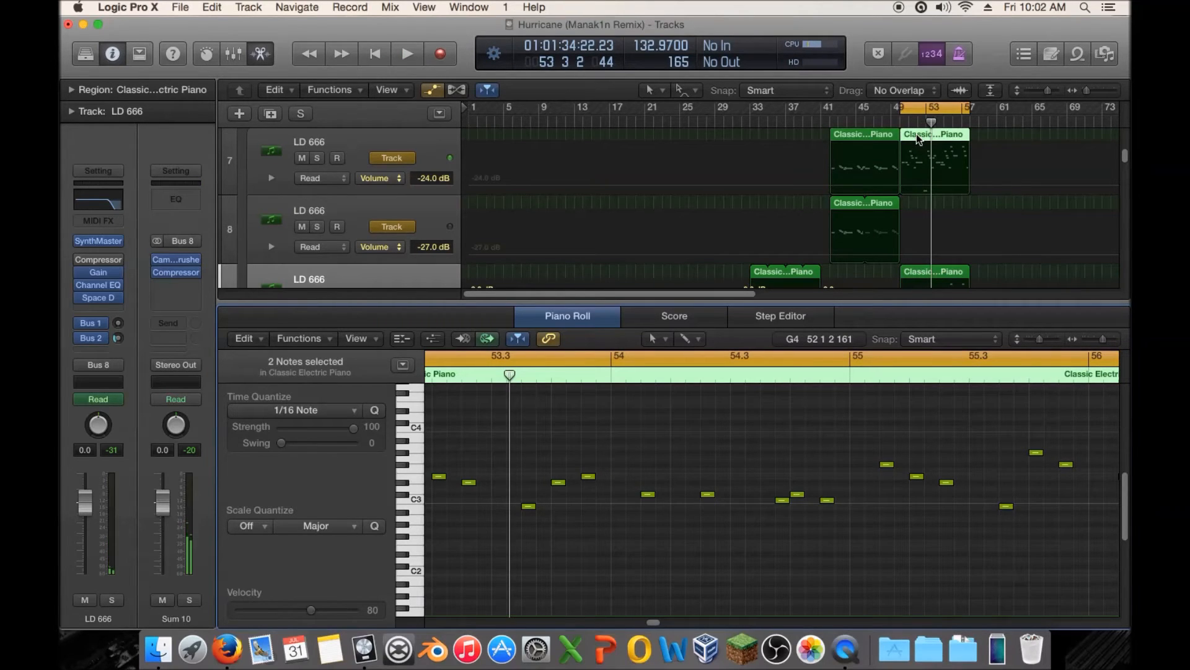
Replace track 7's second region with a copy of the track's first region placed at bar 50
{"action": "left_click", "coordinate": [917, 132]}
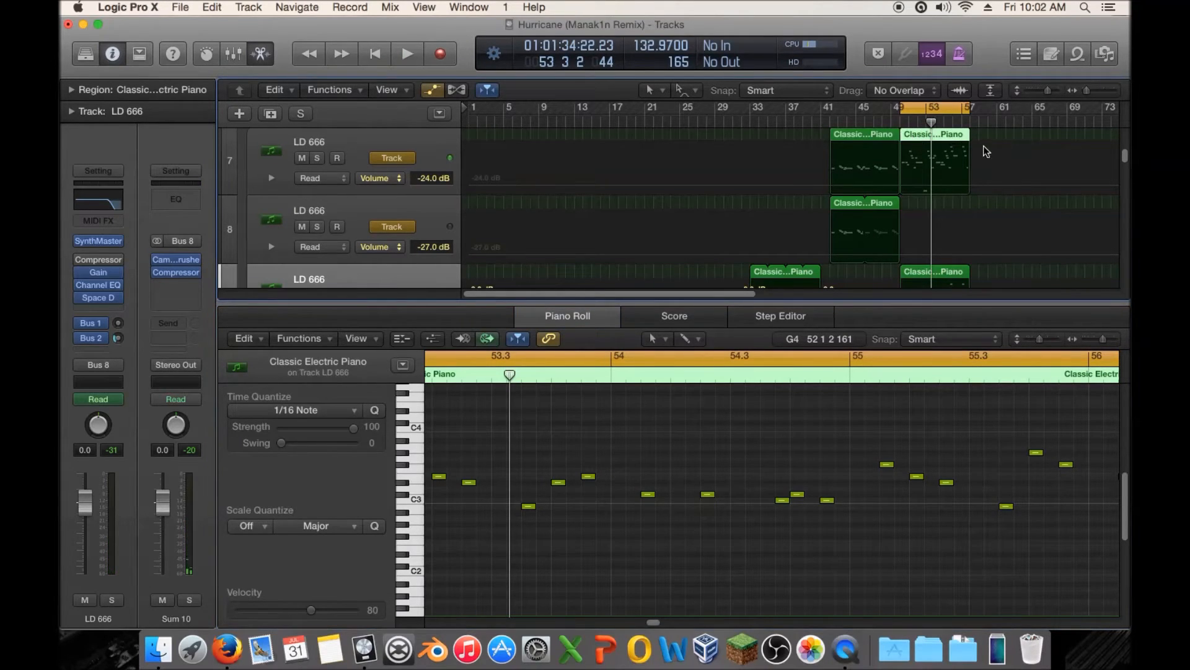
{"action": "key", "text": "Delete"}
{"action": "left_click_drag", "start_coordinate": [854, 139], "coordinate": [921, 214]}
Add a C3 note at 50 3 4 and a C#3 note at 50 4 3 in the copied region and audition them
{"action": "key", "text": "space"}
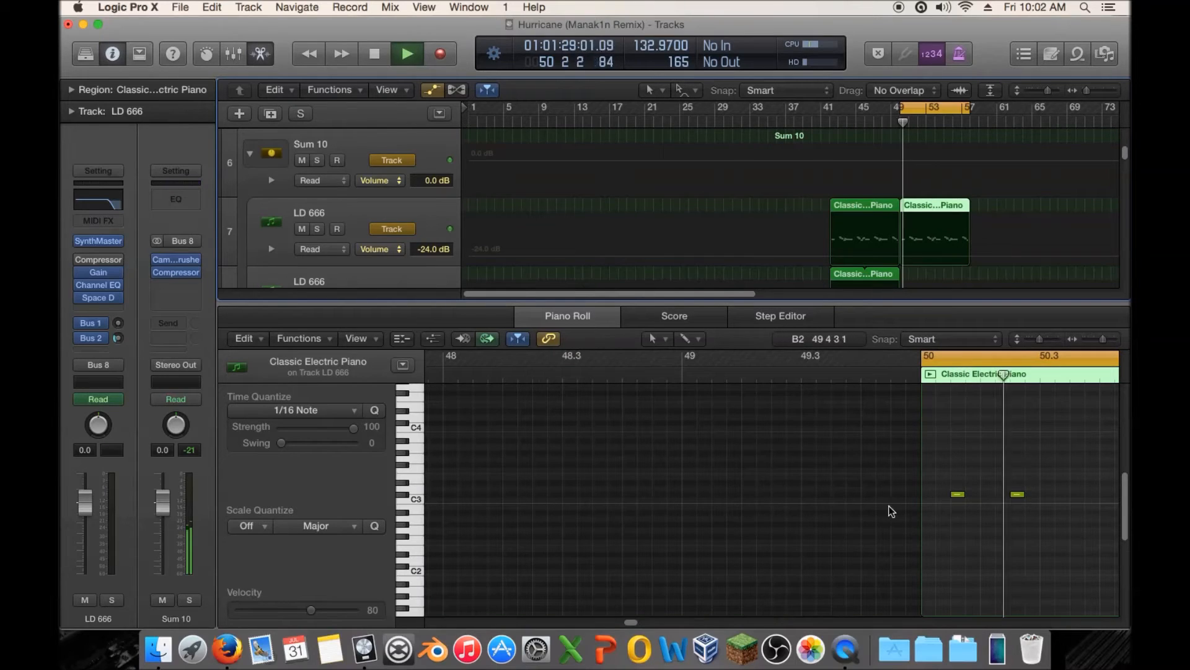
{"action": "key", "text": "space"}
{"action": "left_click", "coordinate": [1092, 500]}
{"action": "left_click_drag", "start_coordinate": [633, 623], "coordinate": [638, 622]}
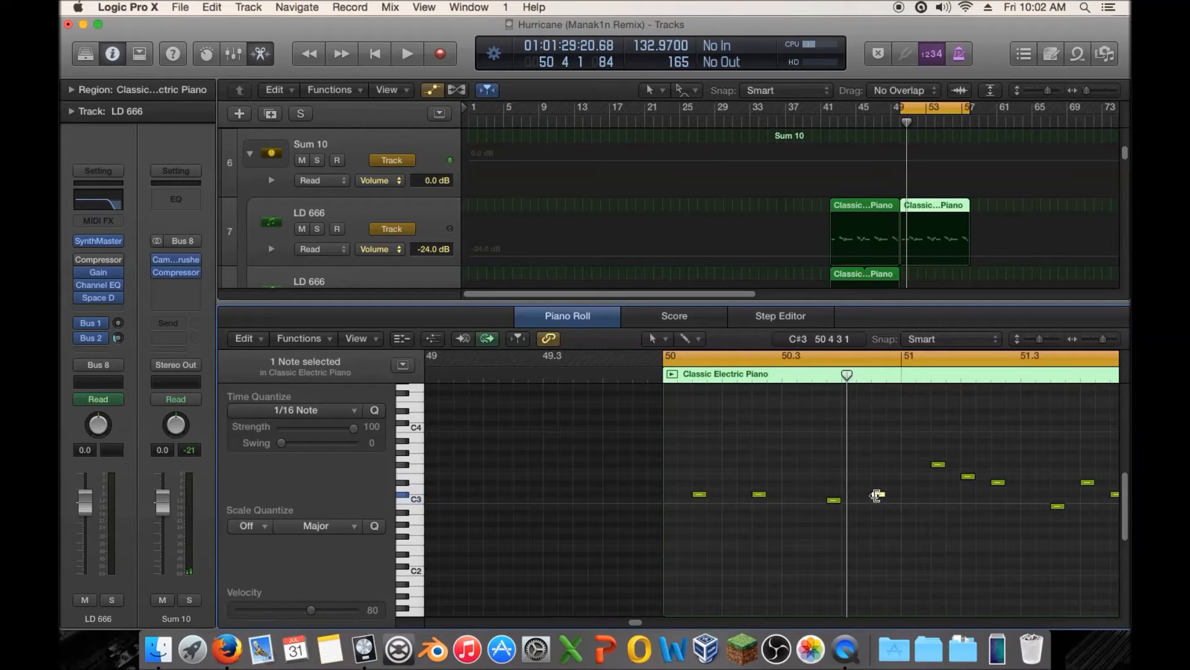
{"action": "key", "text": "space"}
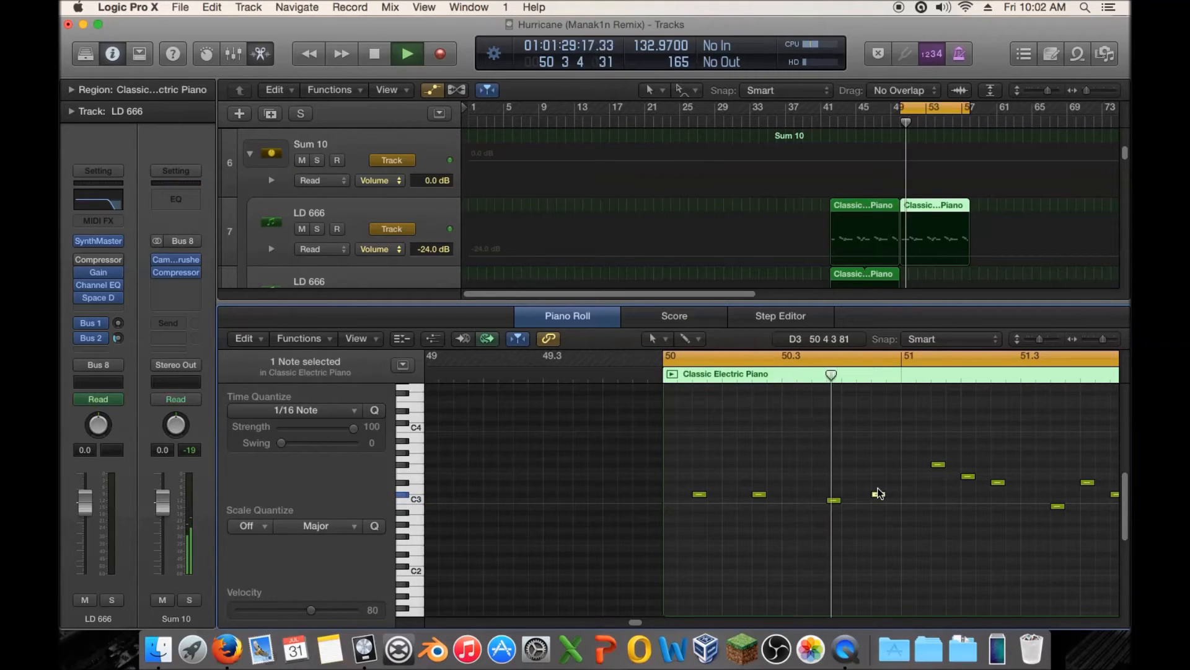
Add a C3 note at 54 3 4 and a C#3 note at 54 4 3 and audition from bar 54
{"action": "left_click_drag", "start_coordinate": [635, 622], "coordinate": [645, 616]}
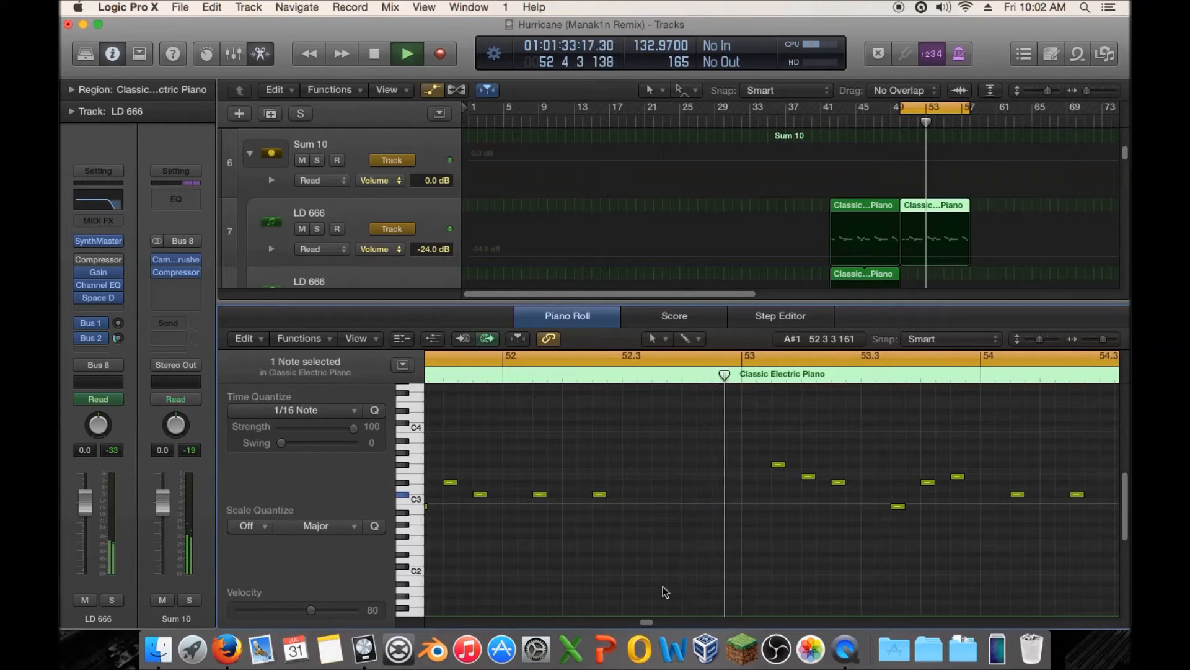
{"action": "left_click_drag", "start_coordinate": [649, 619], "coordinate": [656, 622]}
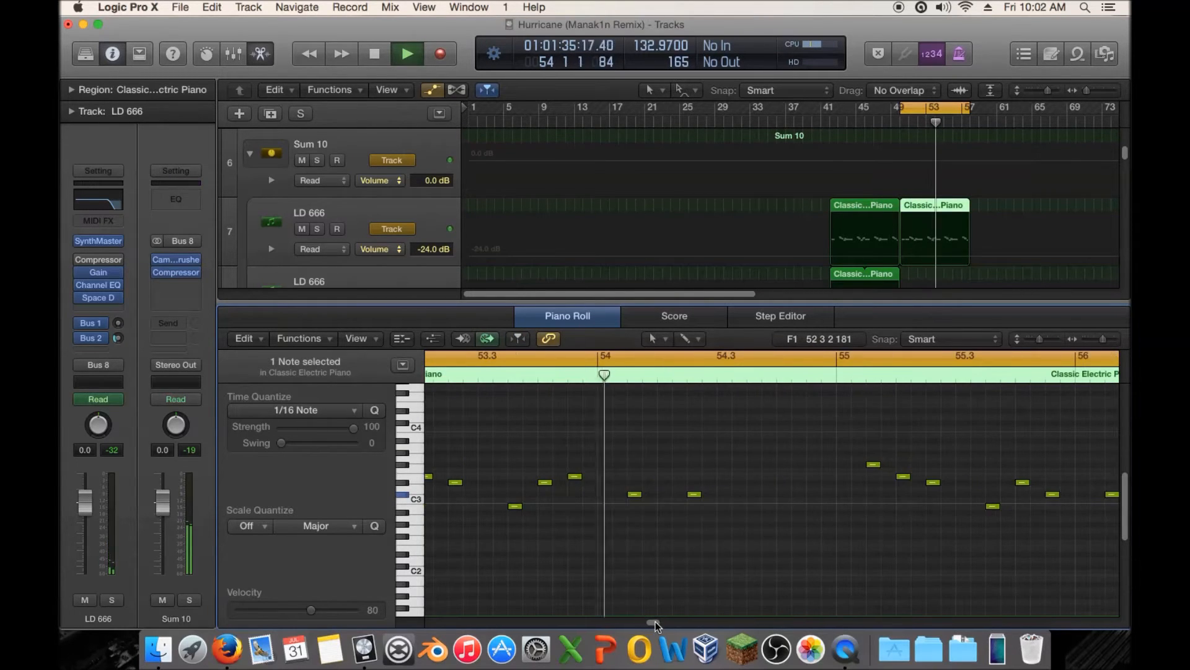
{"action": "key", "text": "space"}
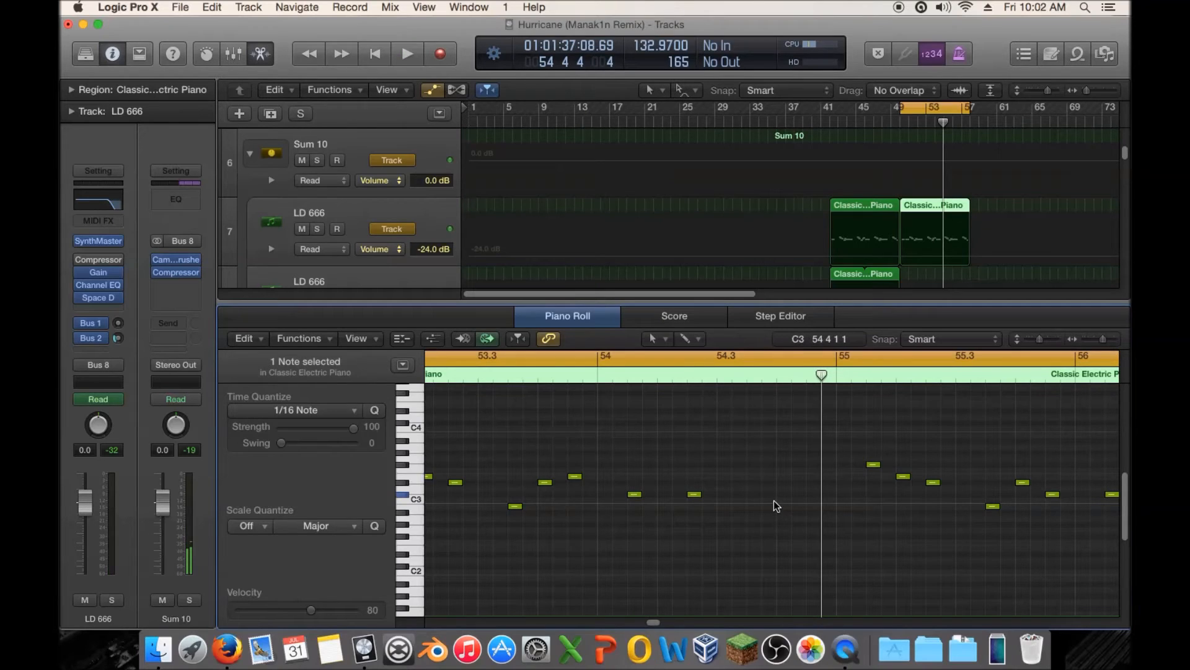
{"action": "left_click", "coordinate": [775, 500]}
{"action": "left_click_drag", "start_coordinate": [783, 500], "coordinate": [767, 502]}
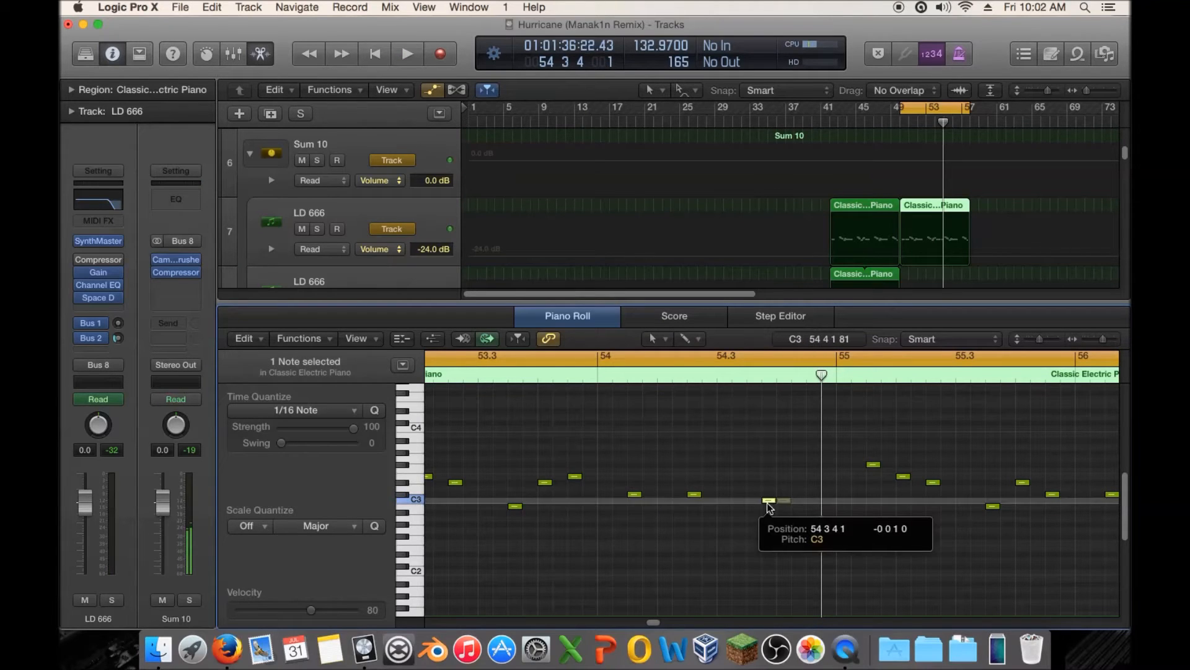
{"action": "left_click", "coordinate": [809, 495]}
{"action": "left_click", "coordinate": [704, 377]}
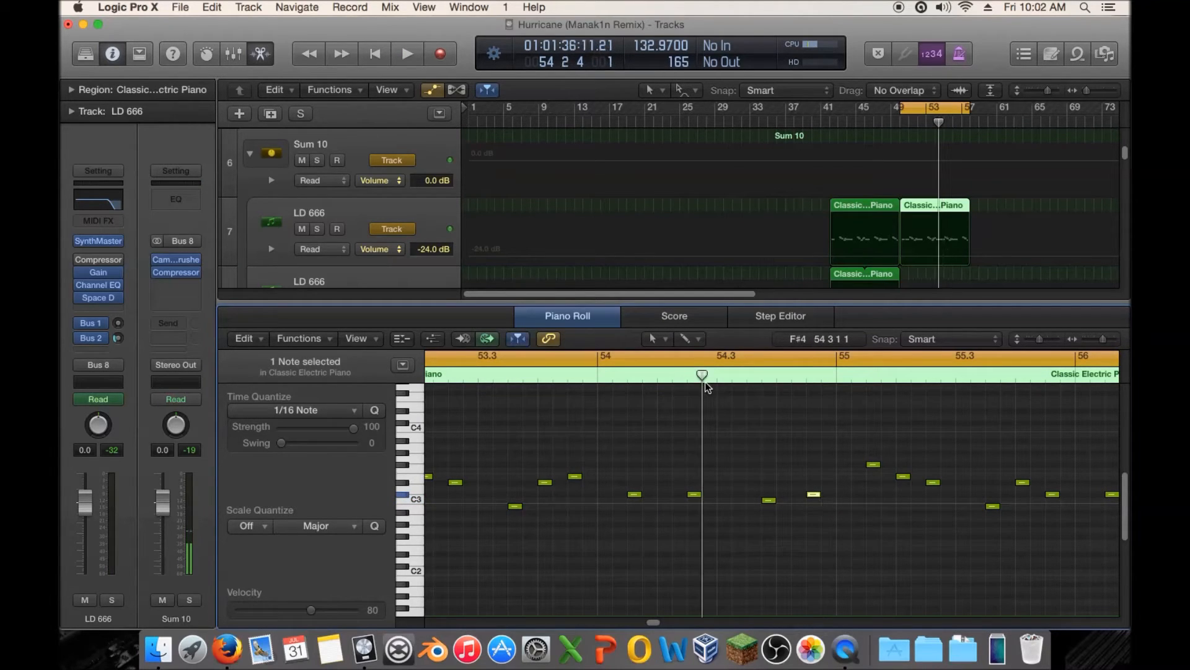
{"action": "key", "text": "space"}
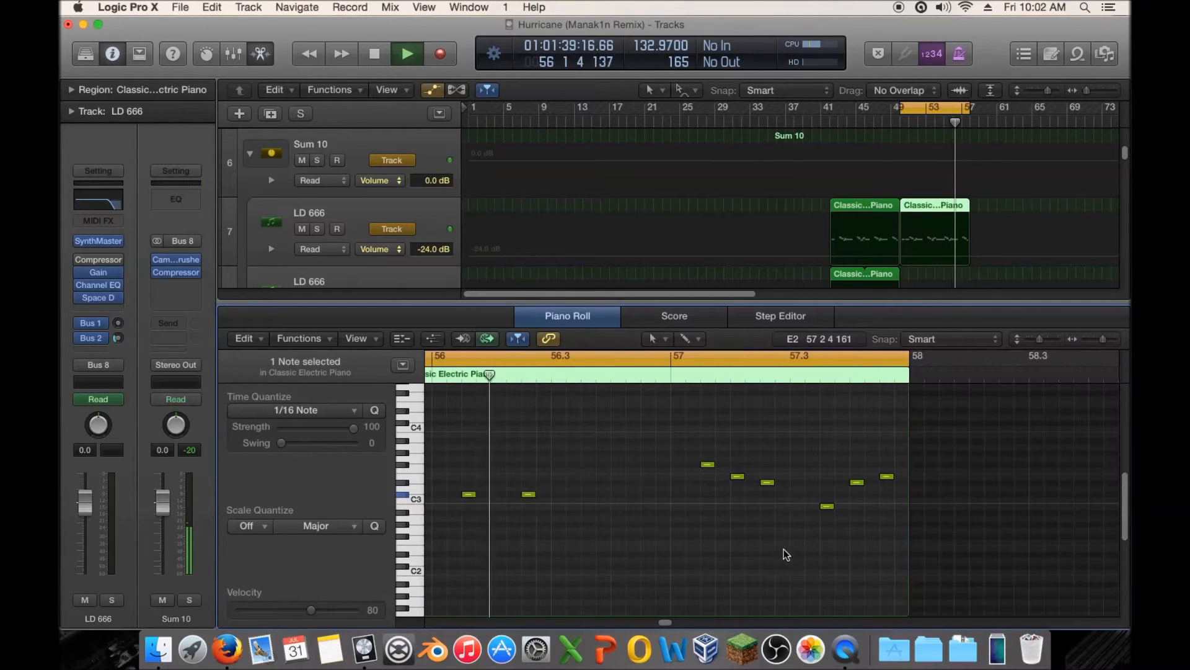
Raise the two notes on beat 4 of bar 55 to G#3 and F#3 and audition the change
{"action": "key", "text": "space"}
{"action": "left_click_drag", "start_coordinate": [661, 620], "coordinate": [657, 620]}
{"action": "left_click", "coordinate": [640, 479]}
{"action": "left_click_drag", "start_coordinate": [640, 482], "coordinate": [641, 452]}
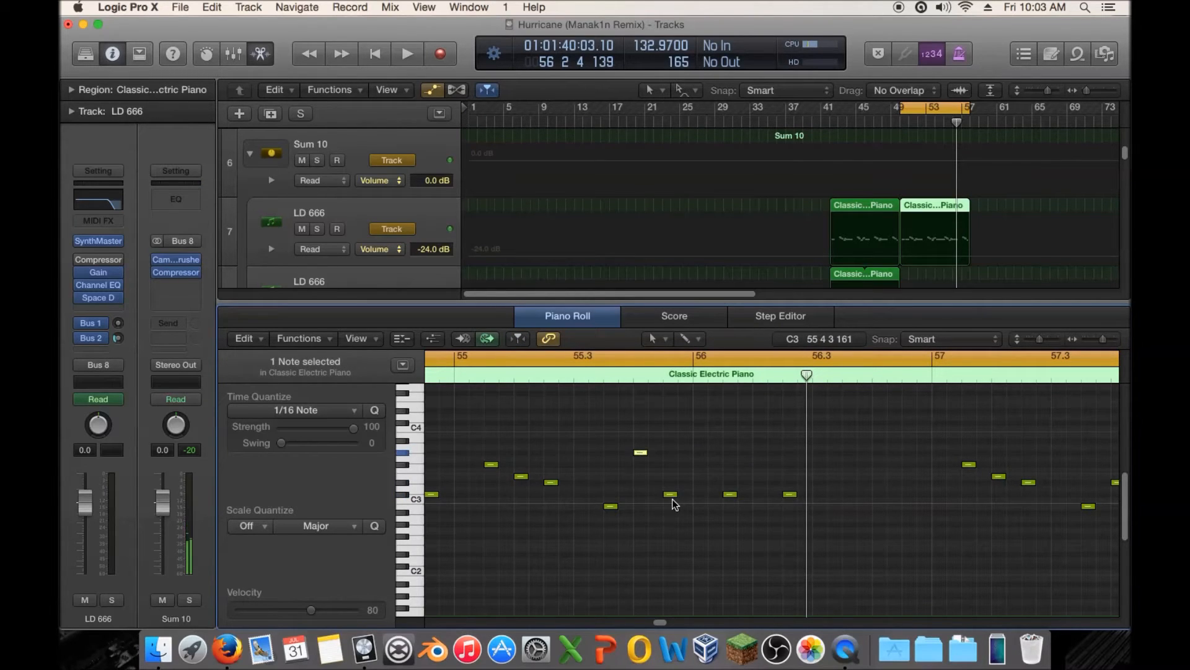
{"action": "left_click_drag", "start_coordinate": [672, 496], "coordinate": [672, 465]}
{"action": "left_click", "coordinate": [441, 377]}
{"action": "key", "text": "space"}
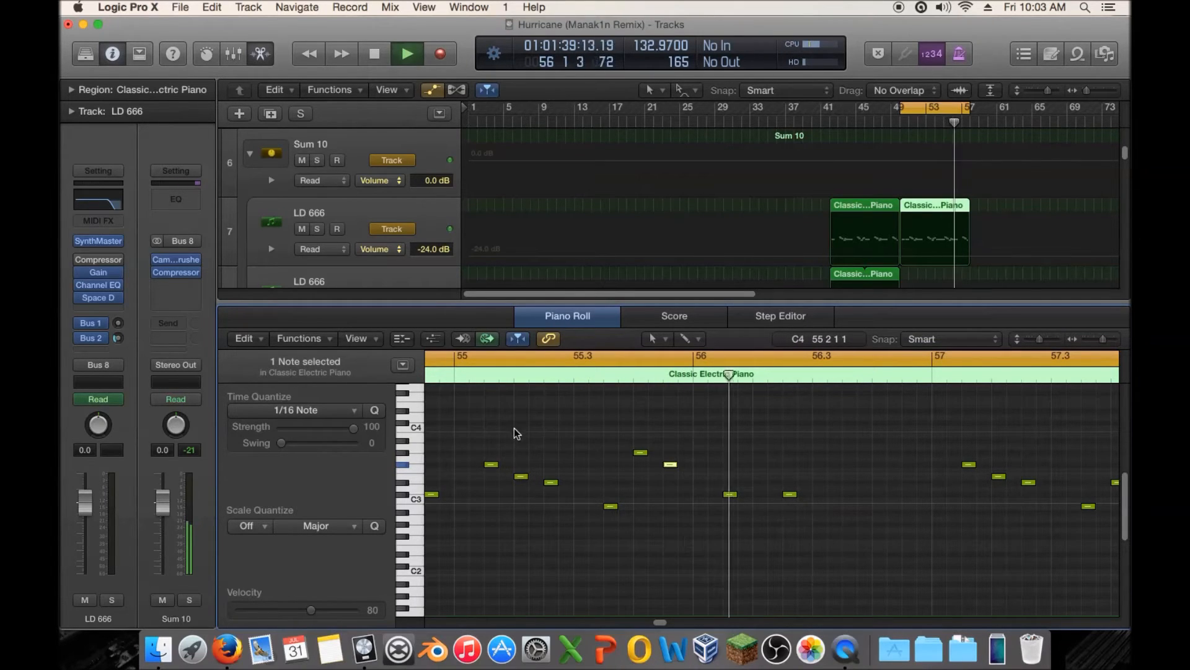
Raise the second C#3 note in bar 56 to E3 and audition the melody
{"action": "key", "text": "space"}
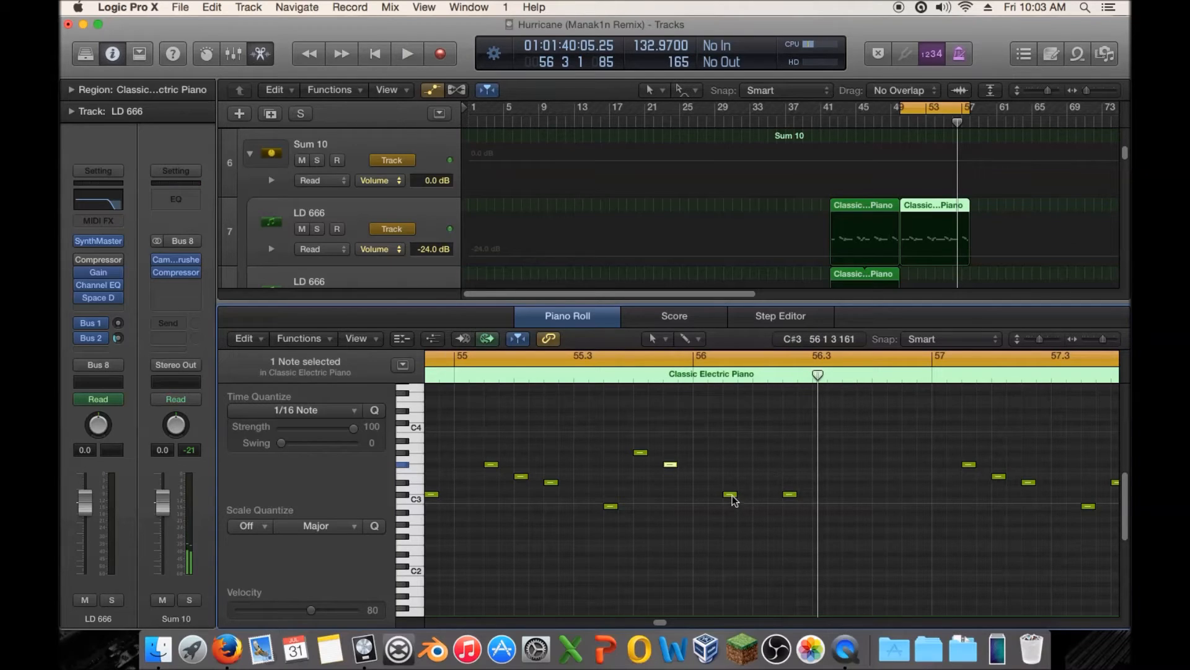
{"action": "left_click_drag", "start_coordinate": [788, 493], "coordinate": [790, 478]}
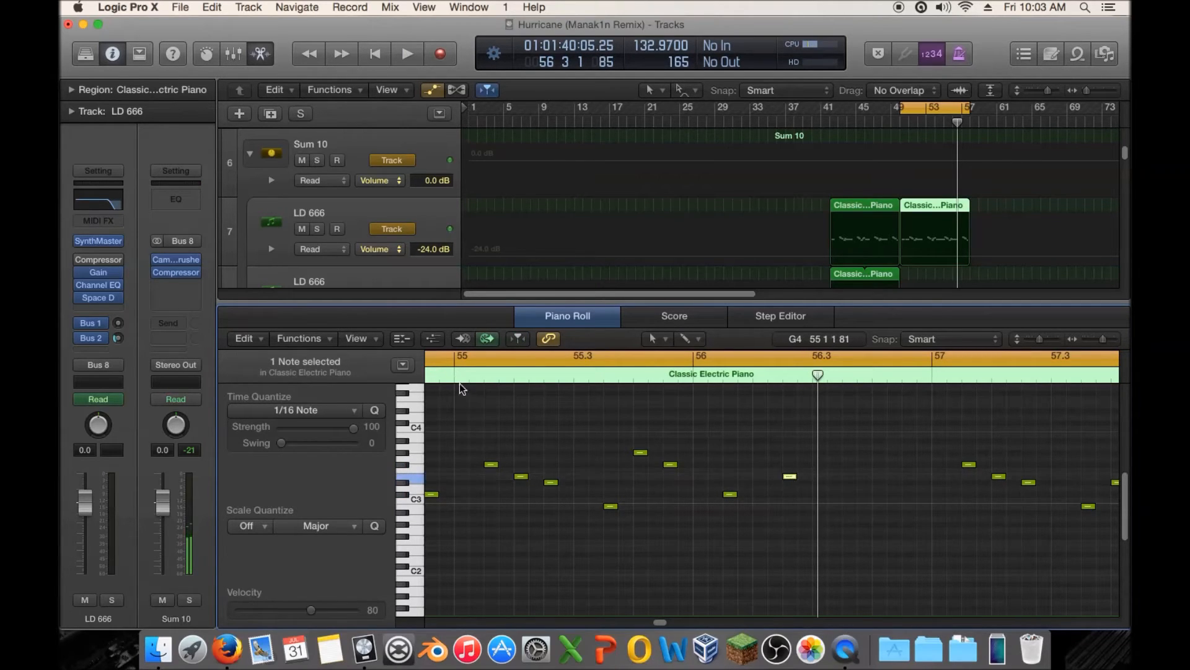
{"action": "key", "text": "space"}
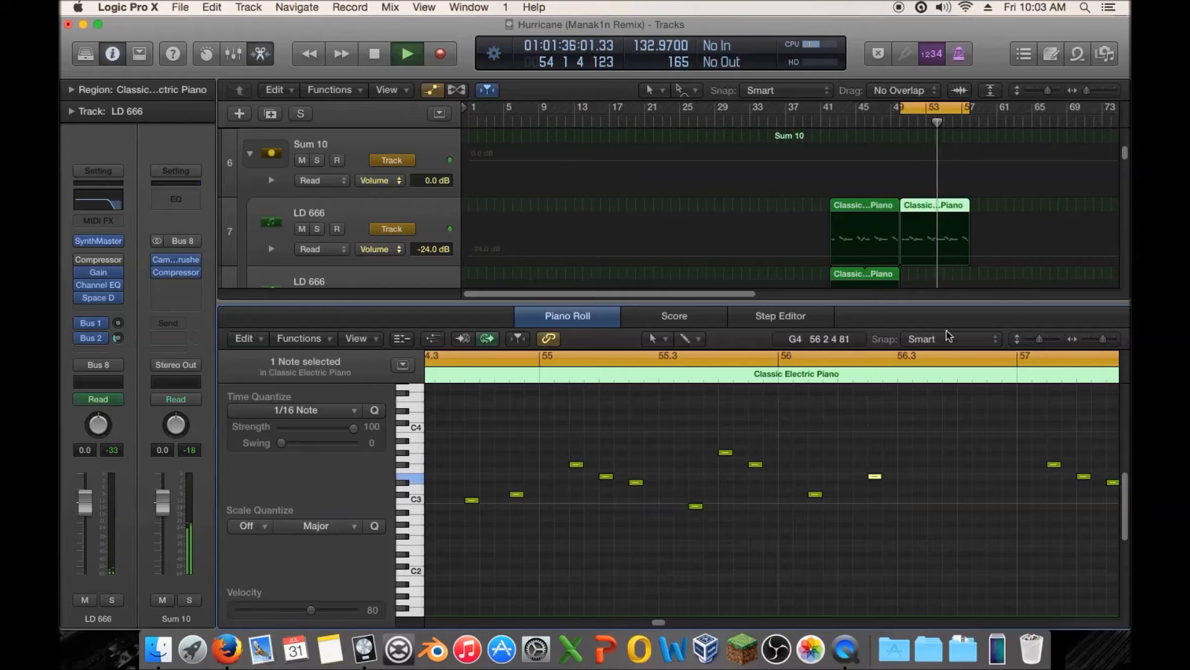
Shorten track 9's region at bar 50 to four bars and loop it up to bar 58
{"action": "scroll", "coordinate": [963, 220], "scroll_direction": "down", "scroll_amount": 4}
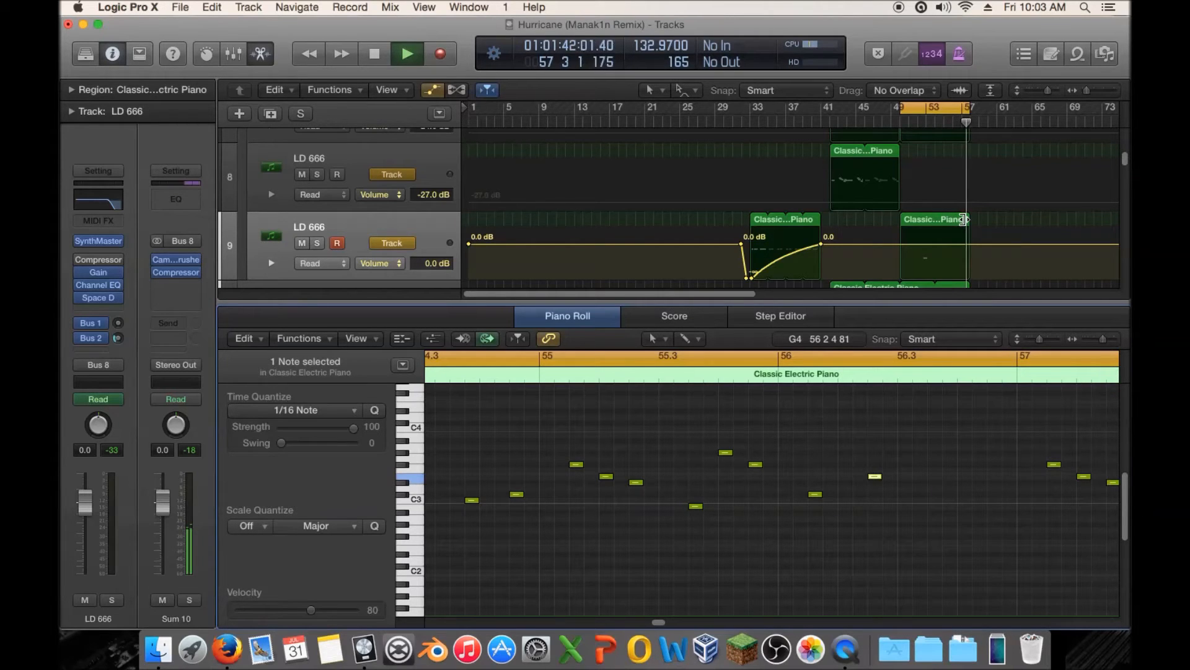
{"action": "left_click", "coordinate": [964, 220]}
{"action": "left_click_drag", "start_coordinate": [964, 219], "coordinate": [924, 212]}
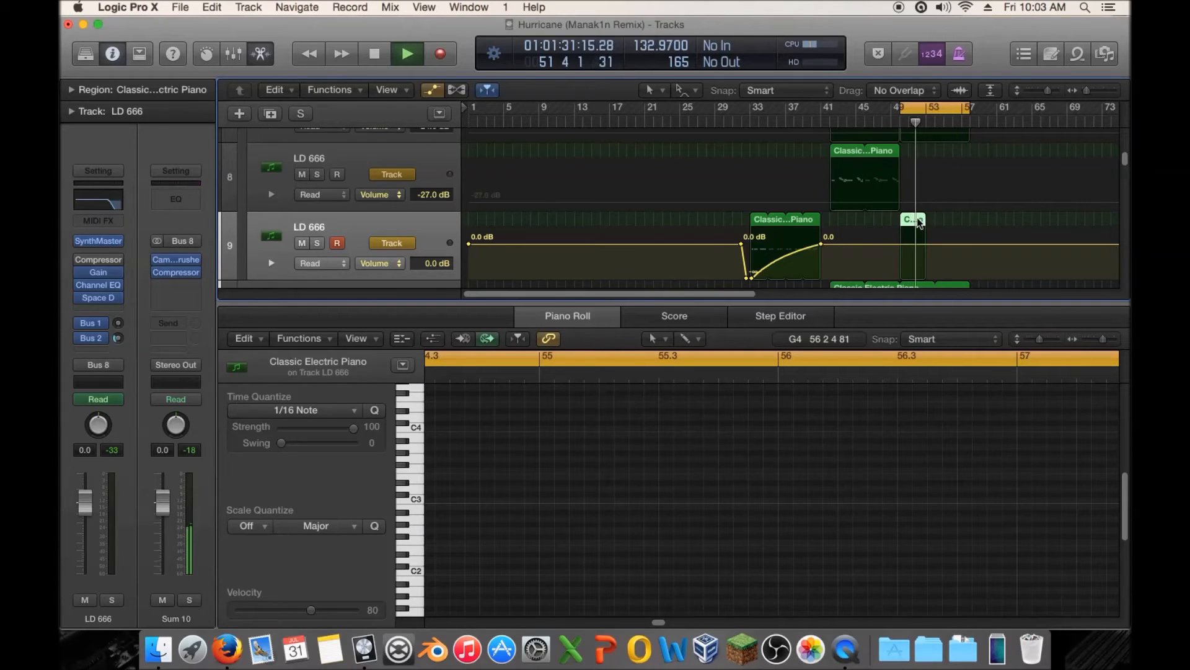
{"action": "mouse_move", "coordinate": [930, 216]}
{"action": "left_mouse_down"}
{"action": "mouse_move", "coordinate": [947, 217]}
{"action": "mouse_move", "coordinate": [925, 217]}
{"action": "left_mouse_up"}
{"action": "left_click", "coordinate": [1085, 89]}
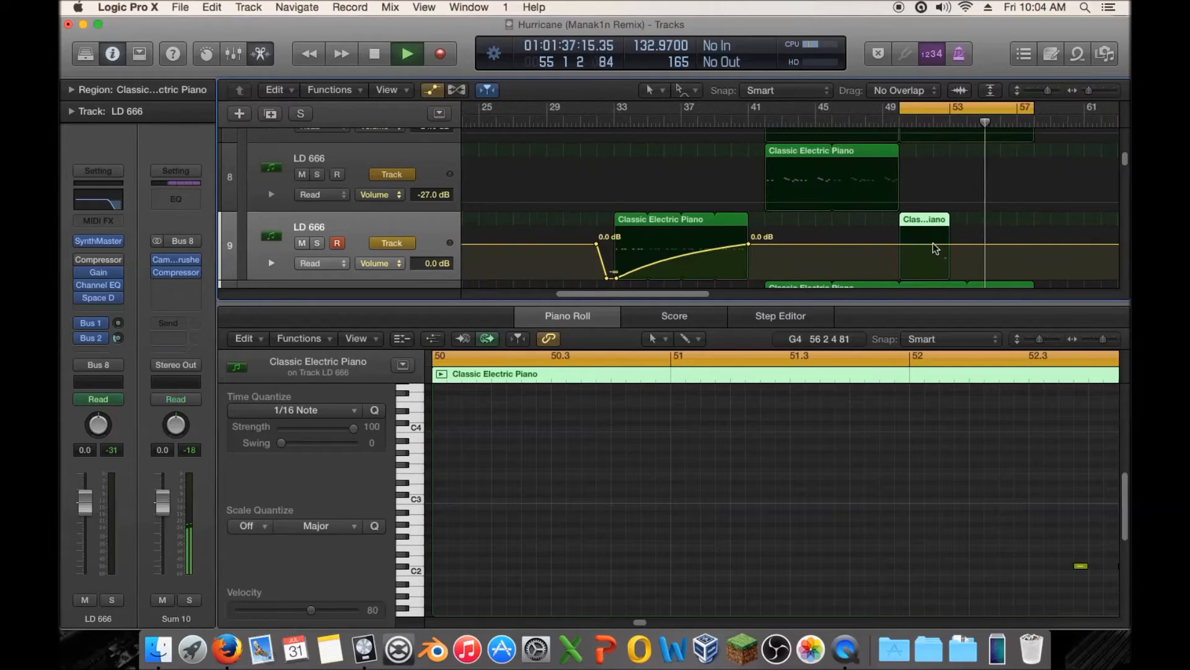
{"action": "left_click_drag", "start_coordinate": [953, 218], "coordinate": [1004, 220]}
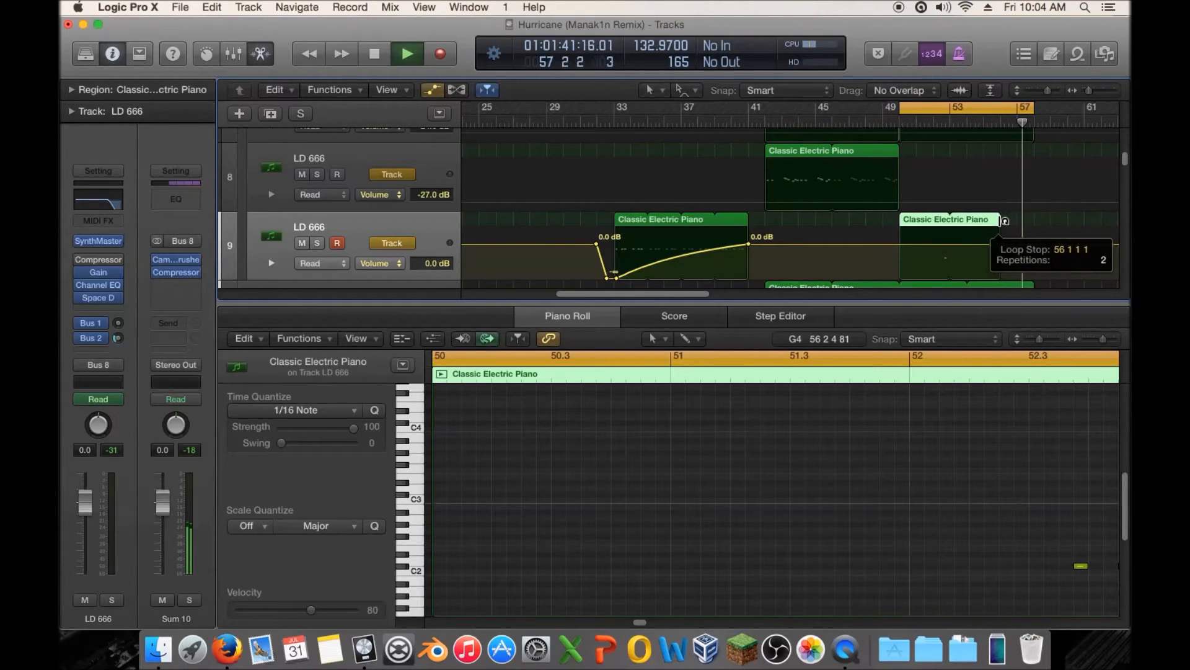
{"action": "left_click_drag", "start_coordinate": [950, 223], "coordinate": [1020, 220]}
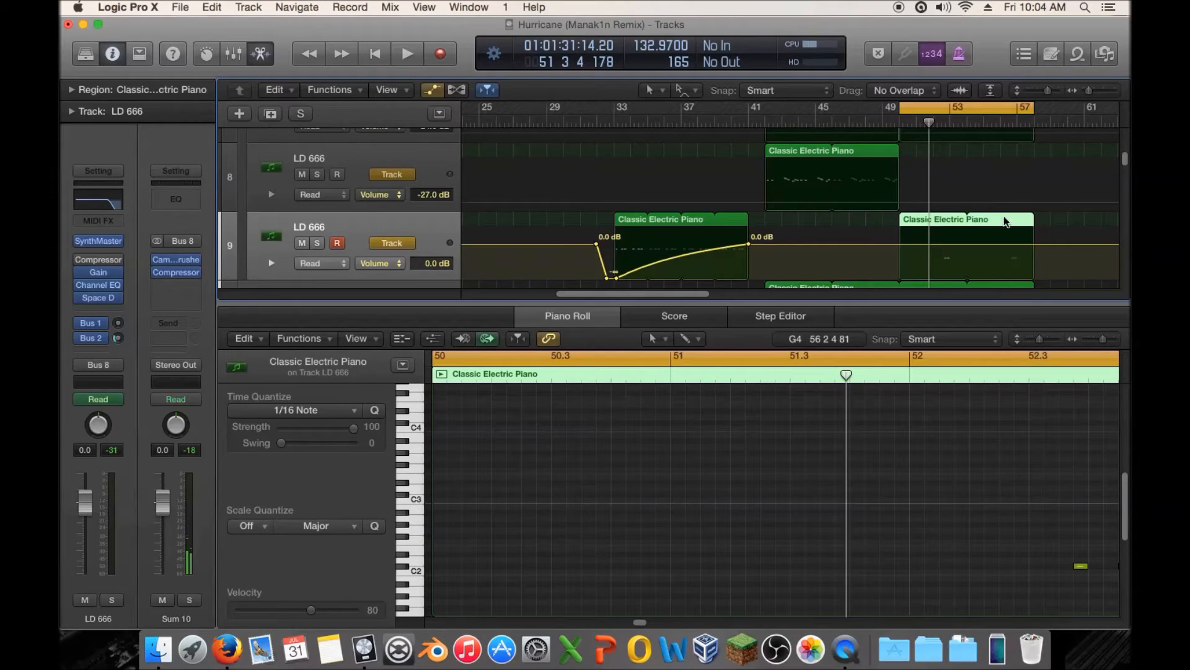
Audition bars 50 to 58, raise the two notes on beat 4 of bar 57 in track 7's region to G#3 and F#3, and audition the change
{"action": "key", "text": "space"}
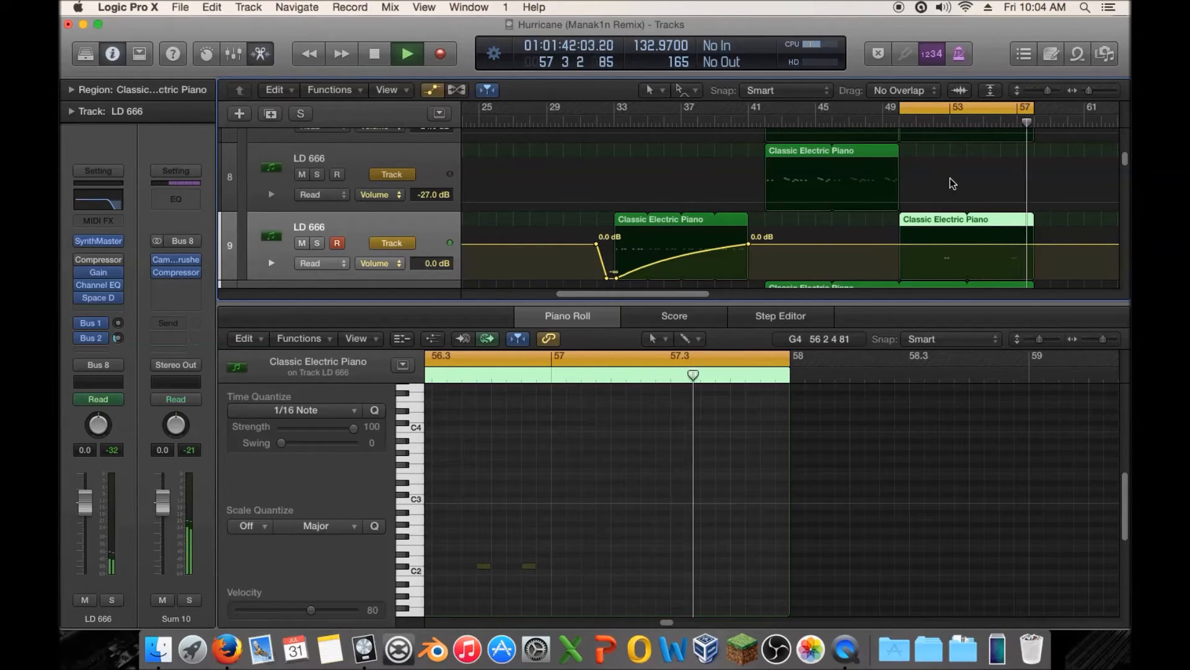
{"action": "key", "text": "space"}
{"action": "left_click_drag", "start_coordinate": [651, 614], "coordinate": [661, 620]}
{"action": "scroll", "coordinate": [1032, 155], "scroll_direction": "up", "scroll_amount": 2}
{"action": "left_click", "coordinate": [1017, 181]}
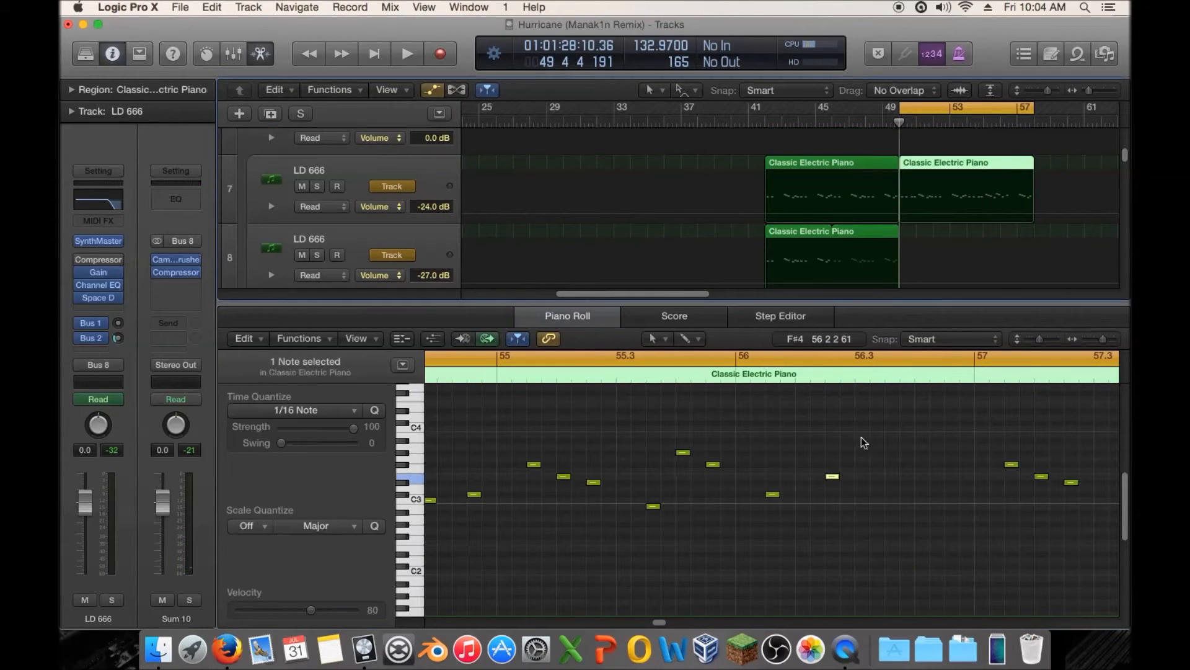
{"action": "left_click_drag", "start_coordinate": [662, 622], "coordinate": [671, 621]}
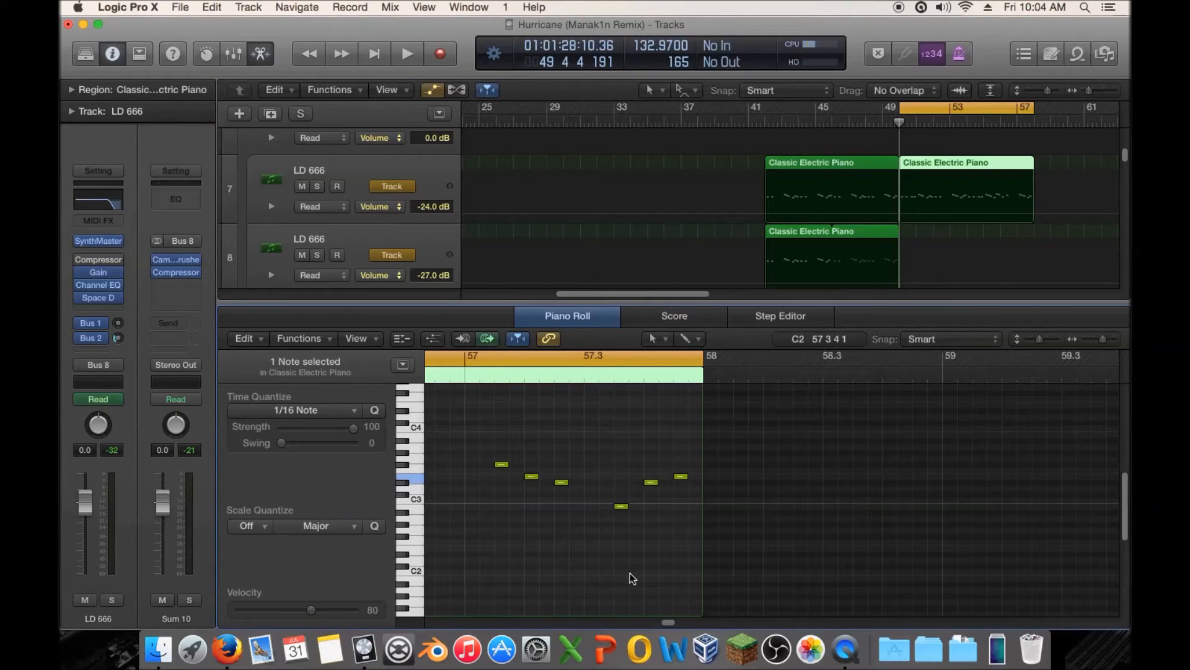
{"action": "left_click_drag", "start_coordinate": [650, 484], "coordinate": [649, 456]}
{"action": "left_click", "coordinate": [681, 479], "text": "super"}
{"action": "left_click", "coordinate": [465, 374]}
{"action": "key", "text": "space"}
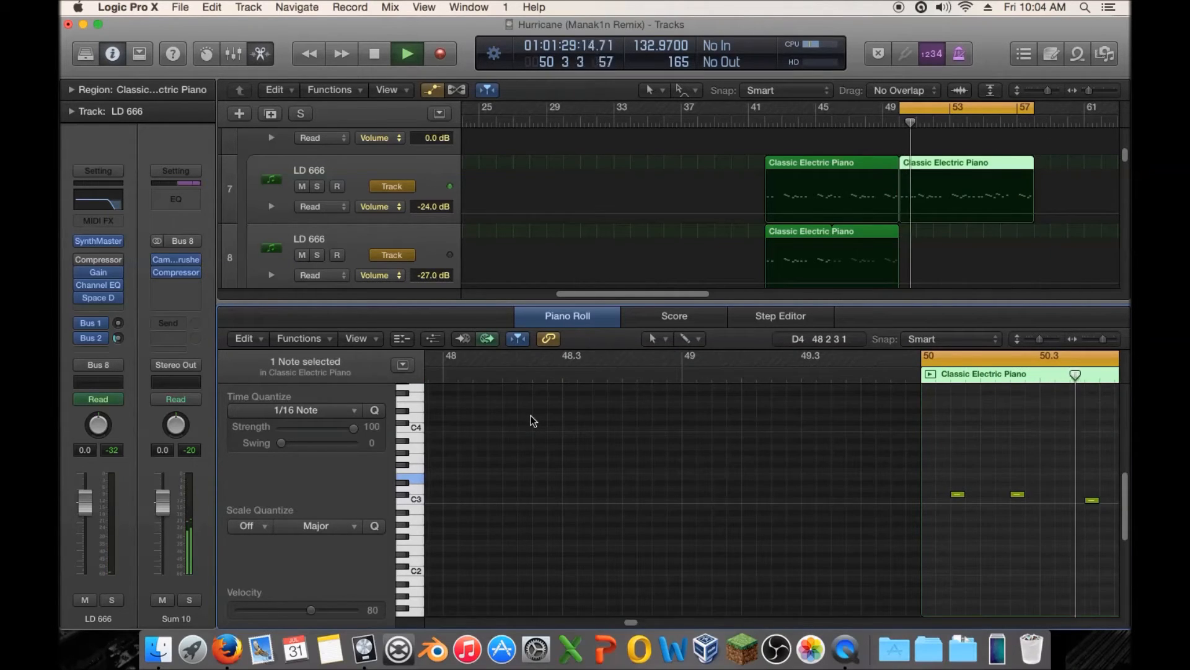
{"action": "left_click_drag", "start_coordinate": [644, 622], "coordinate": [662, 621]}
{"action": "left_click_drag", "start_coordinate": [1024, 481], "coordinate": [1025, 468]}
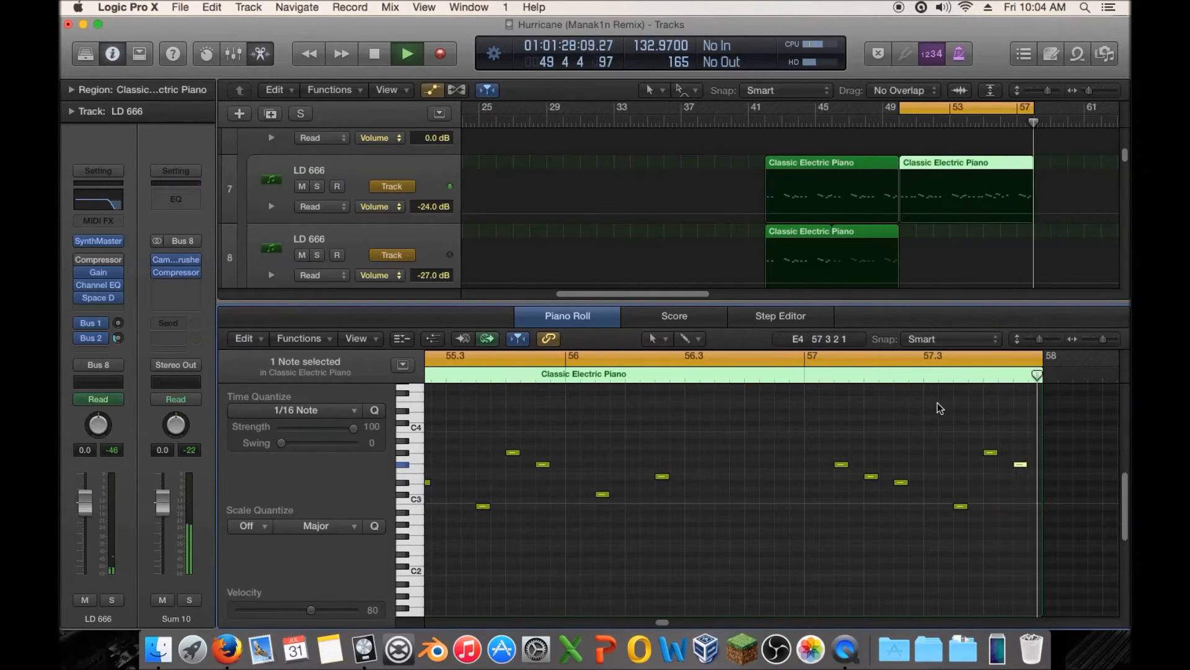
Copy track 7's region at bar 50 down to track 8 and transpose all notes of the copy up one octave
{"action": "left_click", "coordinate": [754, 120]}
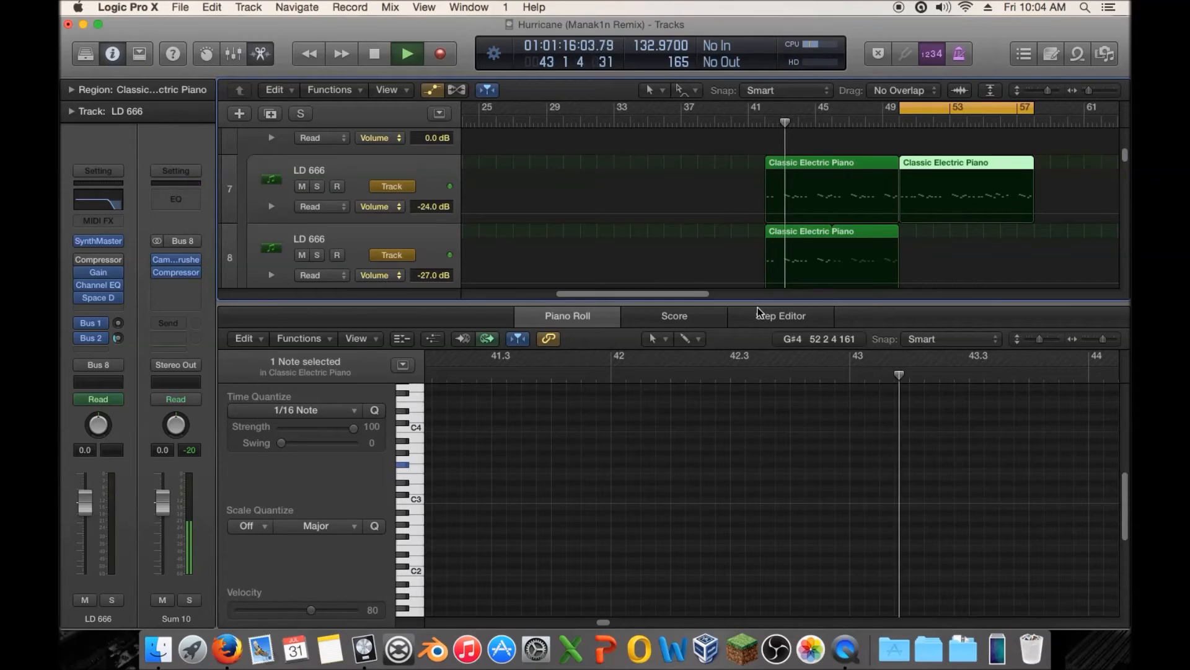
{"action": "left_click_drag", "start_coordinate": [920, 175], "coordinate": [928, 235]}
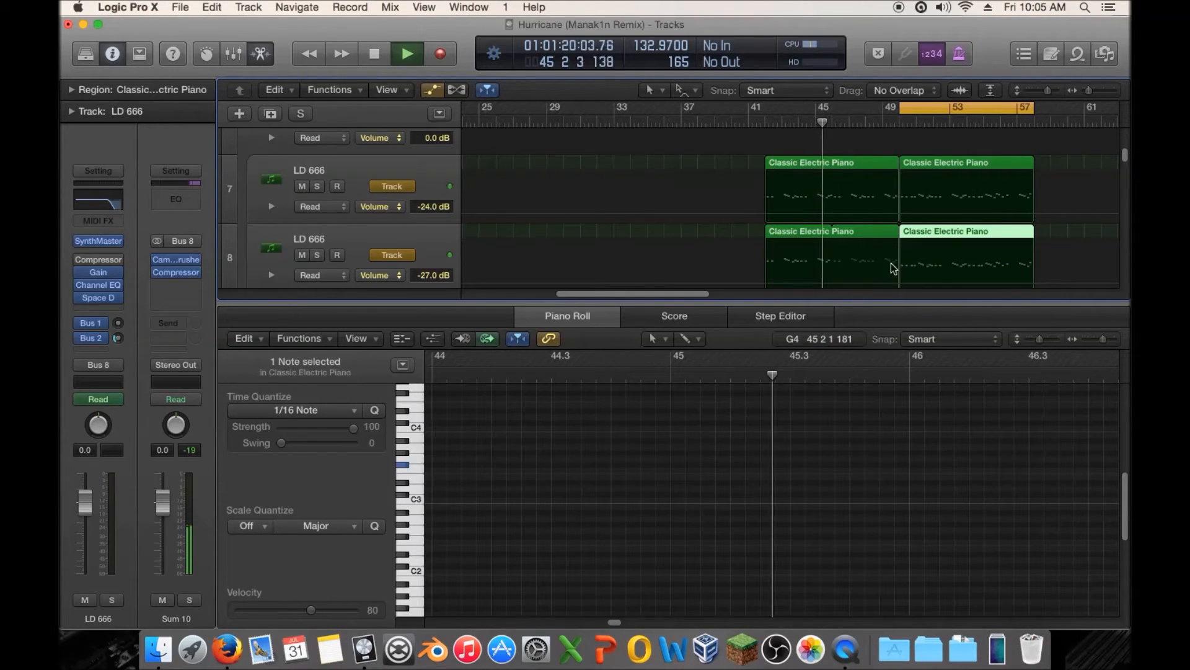
{"action": "double_click", "coordinate": [921, 234]}
{"action": "key", "text": "super+a"}
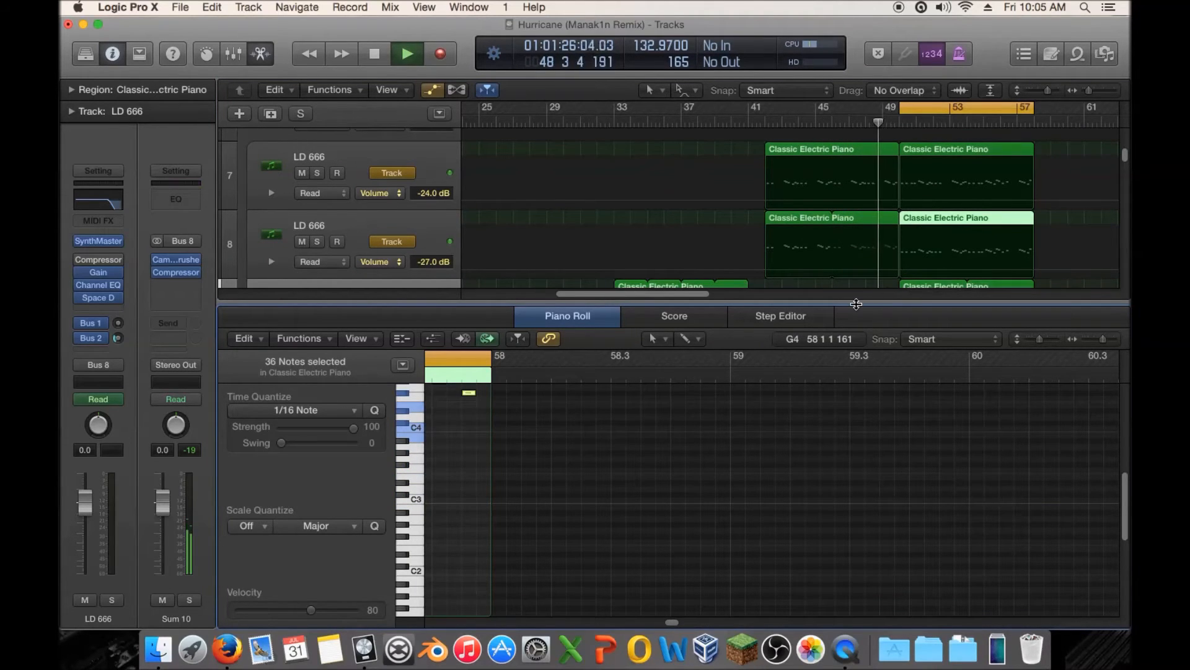
{"action": "key", "text": "e"}
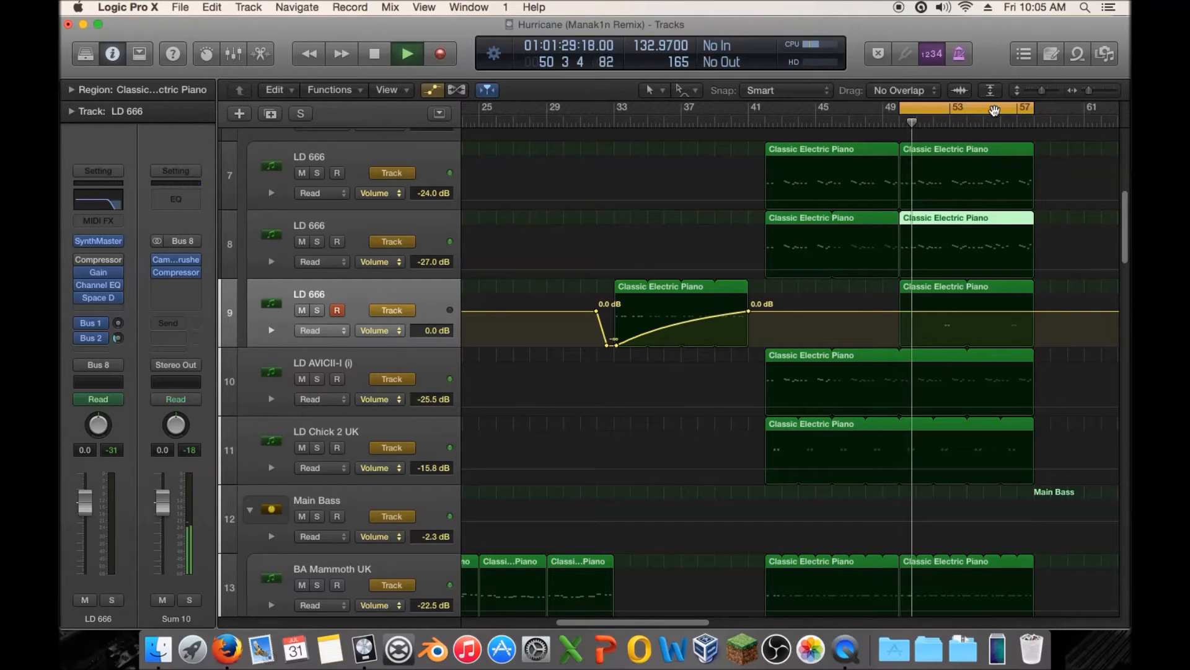
Turn off cycle mode and copy the nine bass and arp regions on tracks 13 to 21 from bar 50 to bar 58
{"action": "key", "text": "space"}
{"action": "left_click_drag", "start_coordinate": [1090, 91], "coordinate": [1086, 93]}
{"action": "scroll", "coordinate": [1072, 110], "scroll_direction": "down", "scroll_amount": 15}
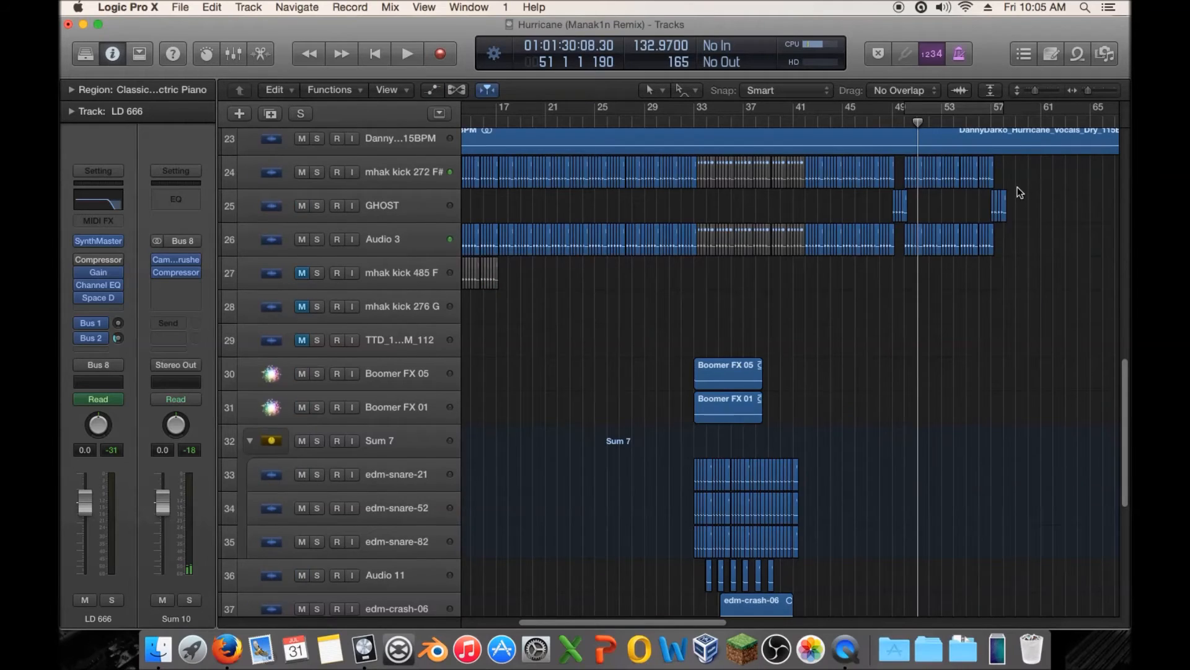
{"action": "scroll", "coordinate": [1017, 187], "scroll_direction": "up", "scroll_amount": 5}
{"action": "key", "text": "space"}
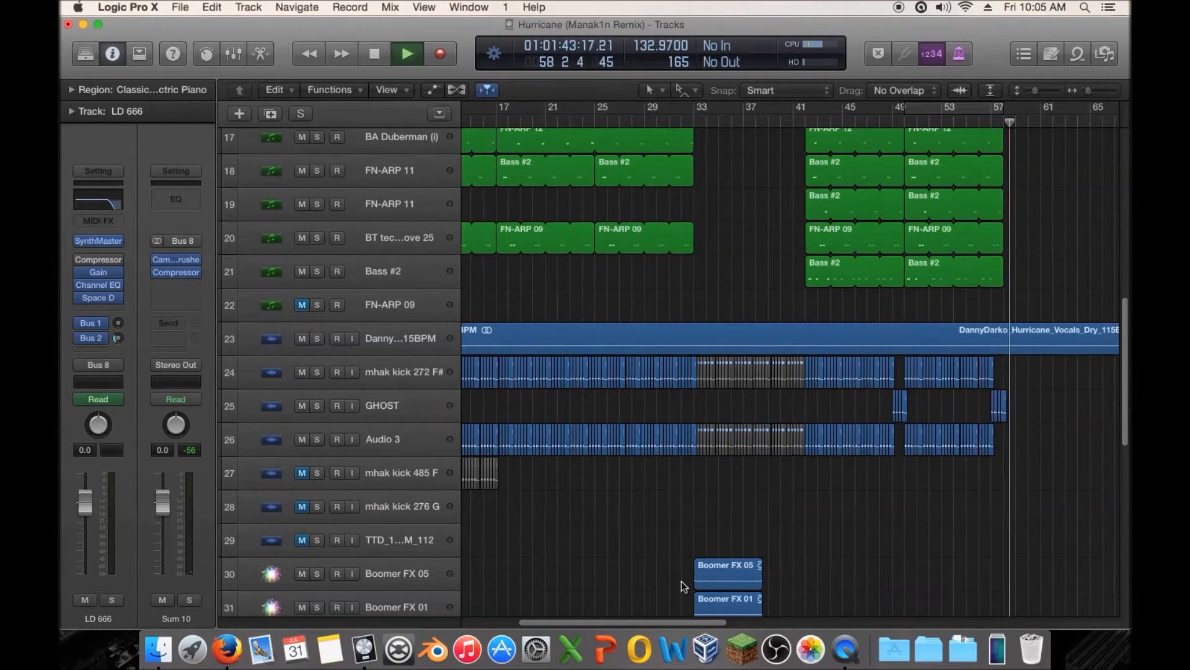
{"action": "left_click_drag", "start_coordinate": [666, 623], "coordinate": [747, 623]}
{"action": "left_click_drag", "start_coordinate": [1035, 90], "coordinate": [1086, 92]}
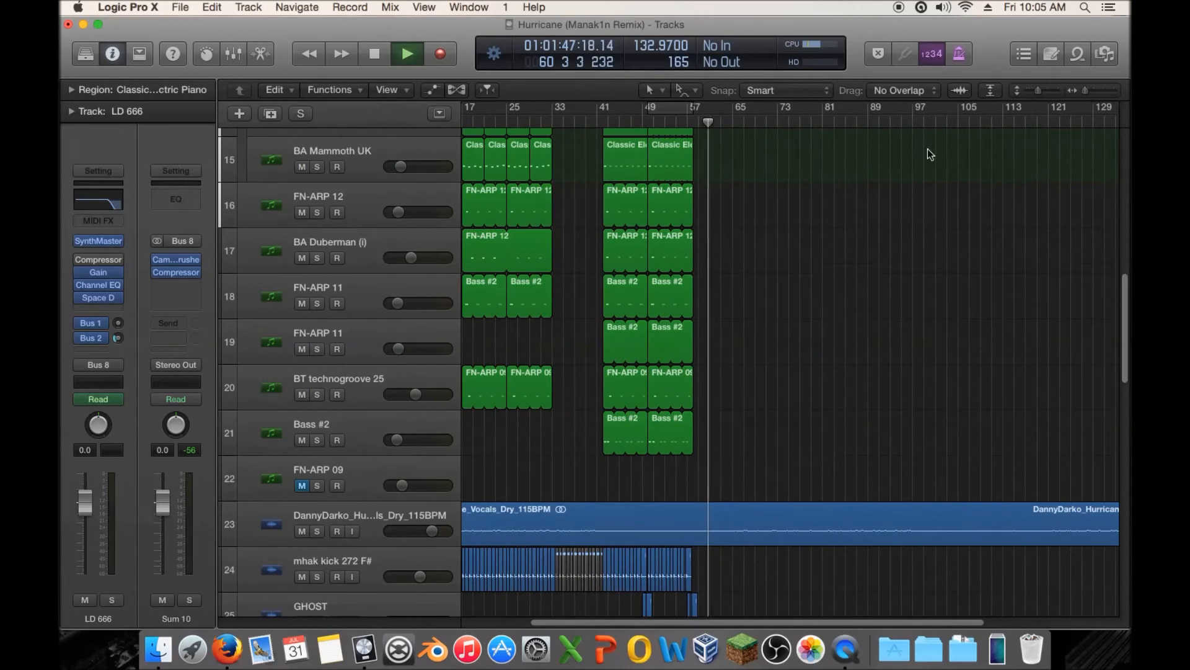
{"action": "scroll", "coordinate": [736, 217], "scroll_direction": "up", "scroll_amount": 3}
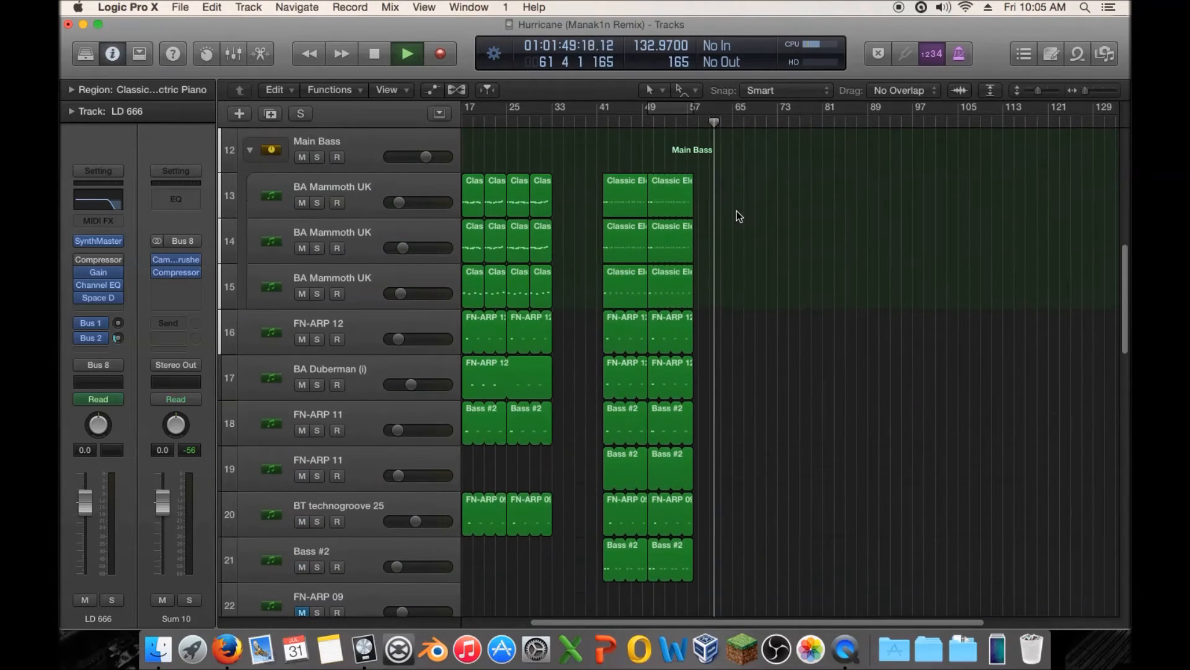
{"action": "left_click_drag", "start_coordinate": [717, 176], "coordinate": [700, 551]}
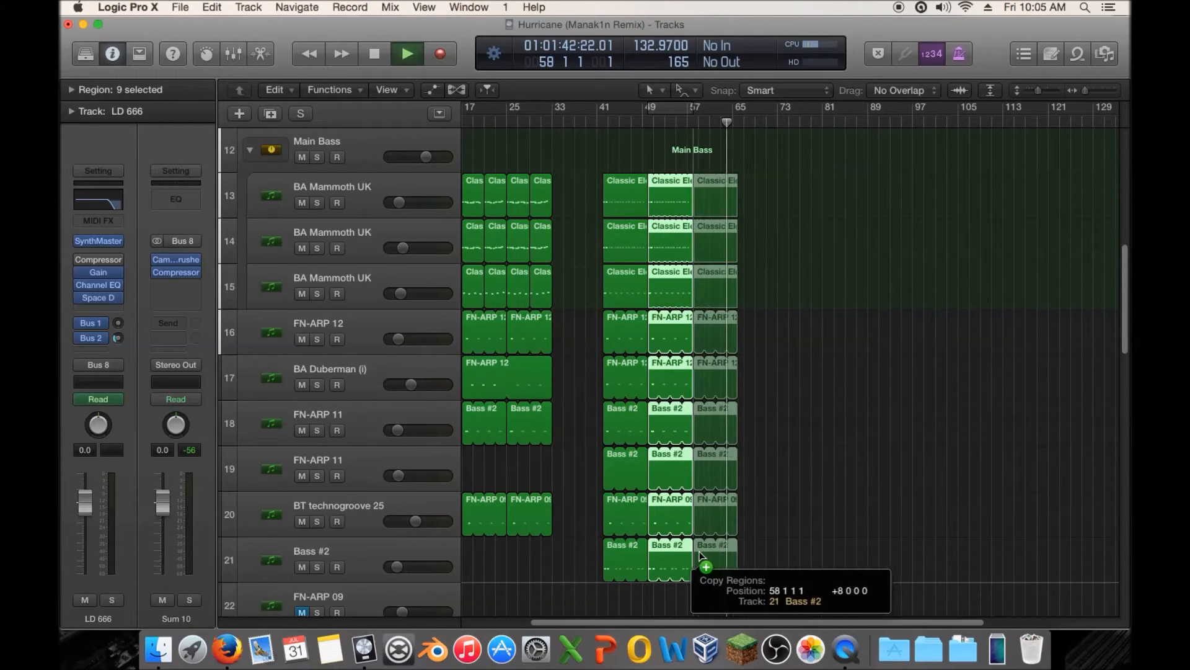
{"action": "mouse_move", "coordinate": [699, 552]}
{"action": "left_mouse_down"}
{"action": "mouse_move", "coordinate": [612, 552]}
{"action": "mouse_move", "coordinate": [696, 545]}
{"action": "left_mouse_up"}
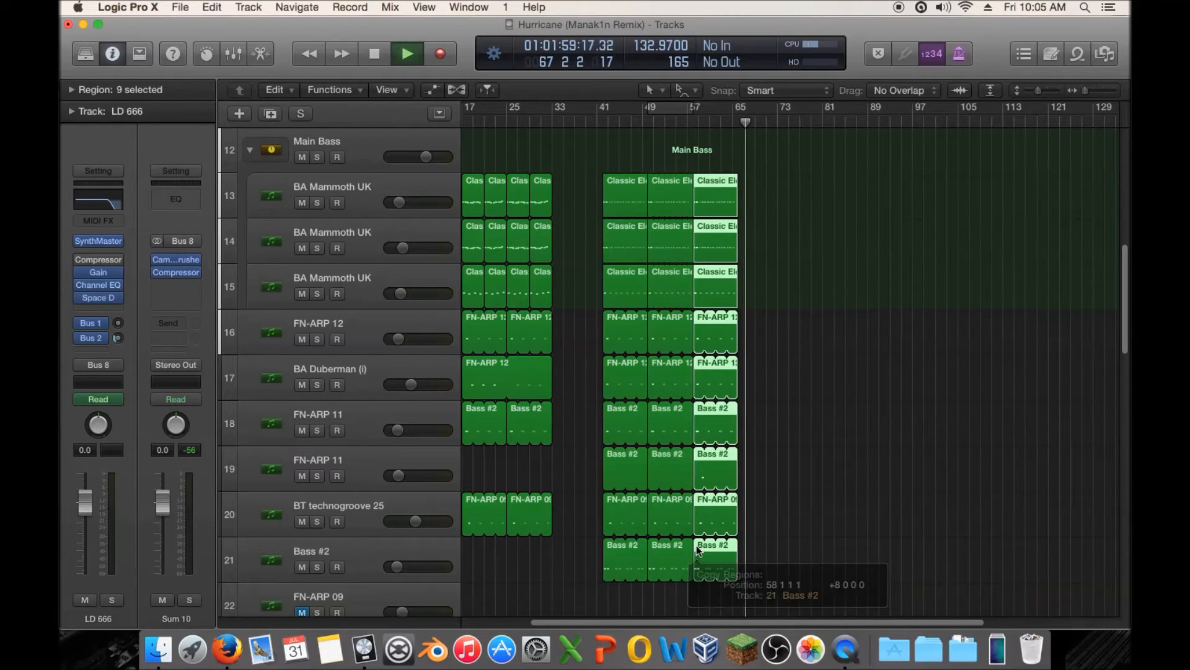
Copy the bar 50 regions of tracks 7 to 9 to bar 58 without automation data, and extend the loops on tracks 10 and 11 to bar 66
{"action": "scroll", "coordinate": [690, 422], "scroll_direction": "up", "scroll_amount": 6}
{"action": "mouse_move", "coordinate": [691, 423]}
{"action": "left_mouse_down"}
{"action": "mouse_move", "coordinate": [664, 502]}
{"action": "mouse_move", "coordinate": [657, 403]}
{"action": "mouse_move", "coordinate": [705, 406]}
{"action": "left_mouse_up"}
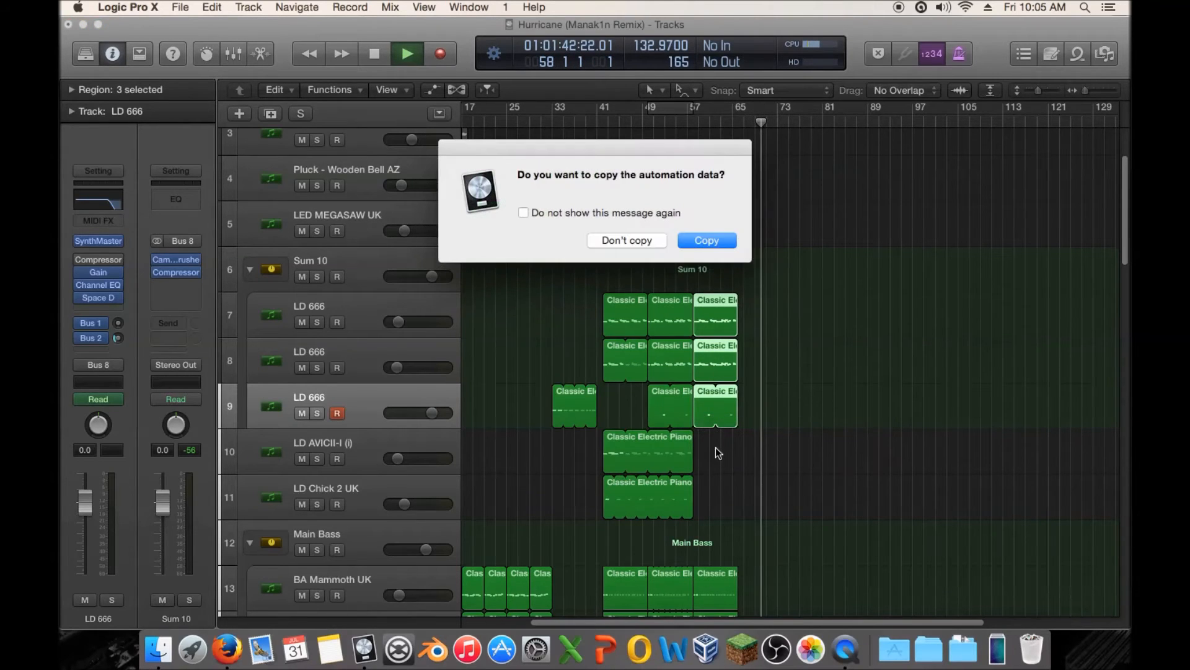
{"action": "left_click", "coordinate": [648, 241]}
{"action": "left_click_drag", "start_coordinate": [715, 448], "coordinate": [688, 486]}
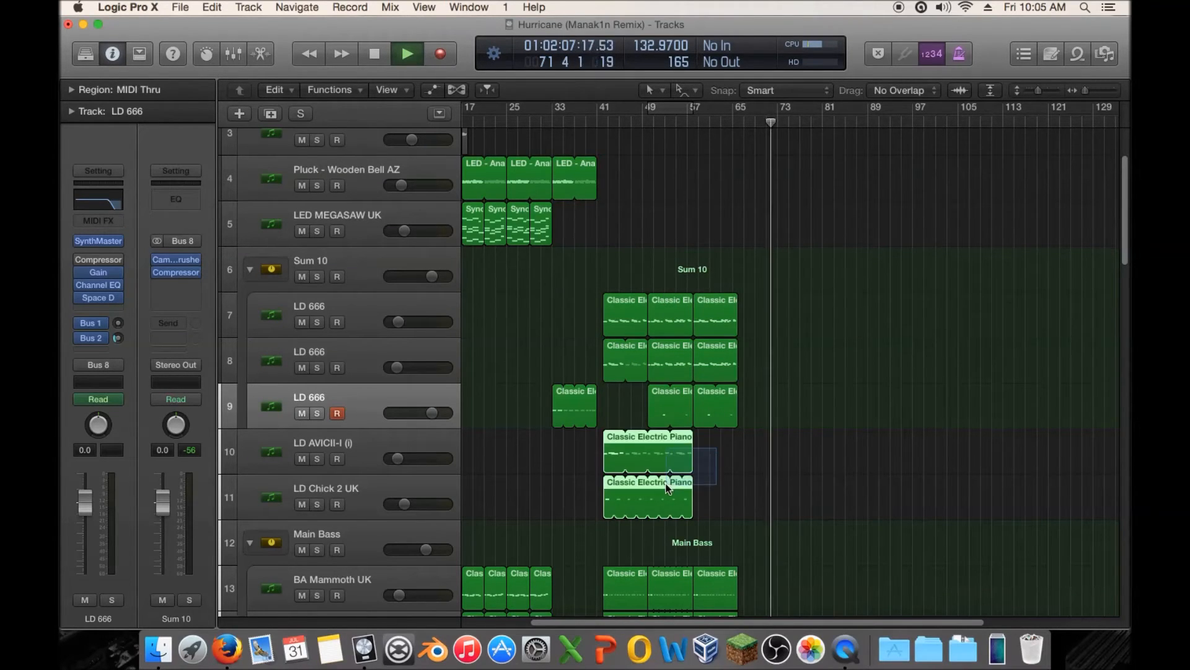
{"action": "left_click_drag", "start_coordinate": [690, 432], "coordinate": [737, 433]}
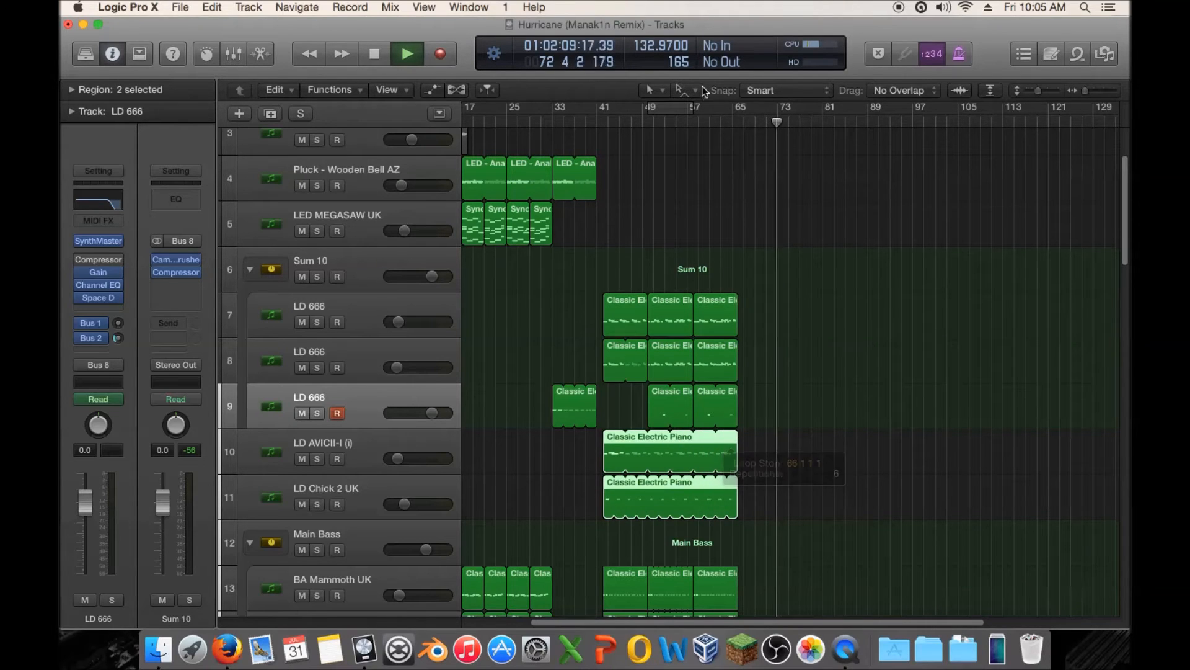
Copy the kick and GHOST regions on tracks 24 to 26 from bar 50 to bar 58 and audition the new section
{"action": "scroll", "coordinate": [738, 170], "scroll_direction": "down", "scroll_amount": 10}
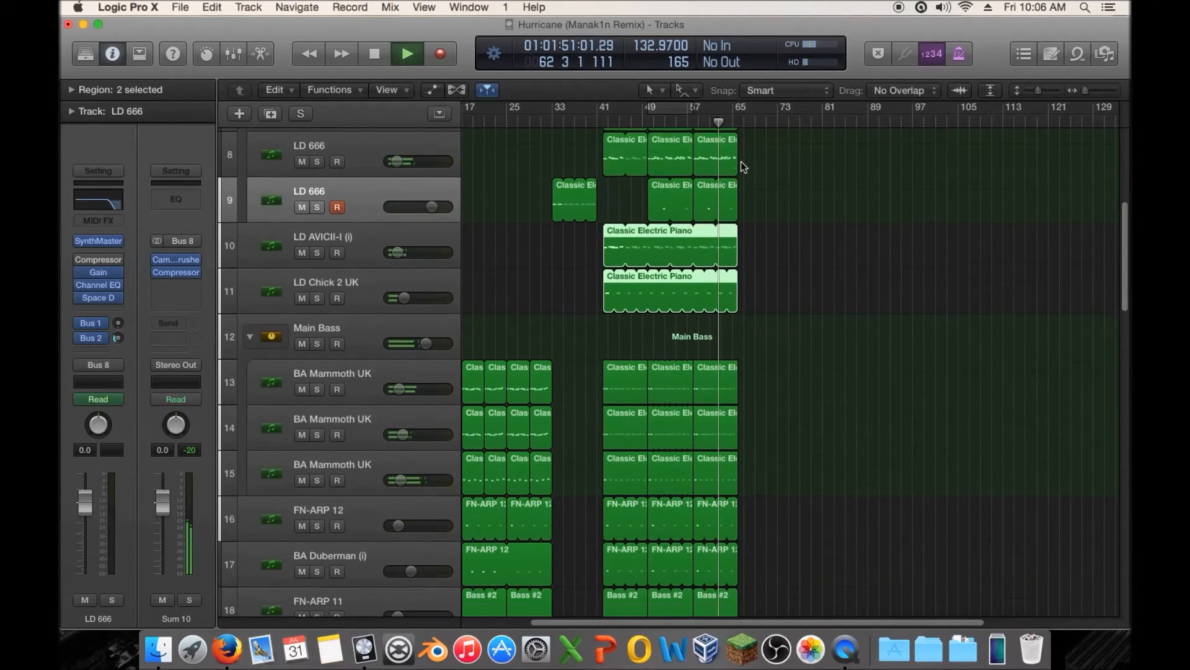
{"action": "scroll", "coordinate": [741, 163], "scroll_direction": "down", "scroll_amount": 6}
{"action": "scroll", "coordinate": [742, 162], "scroll_direction": "up", "scroll_amount": 4}
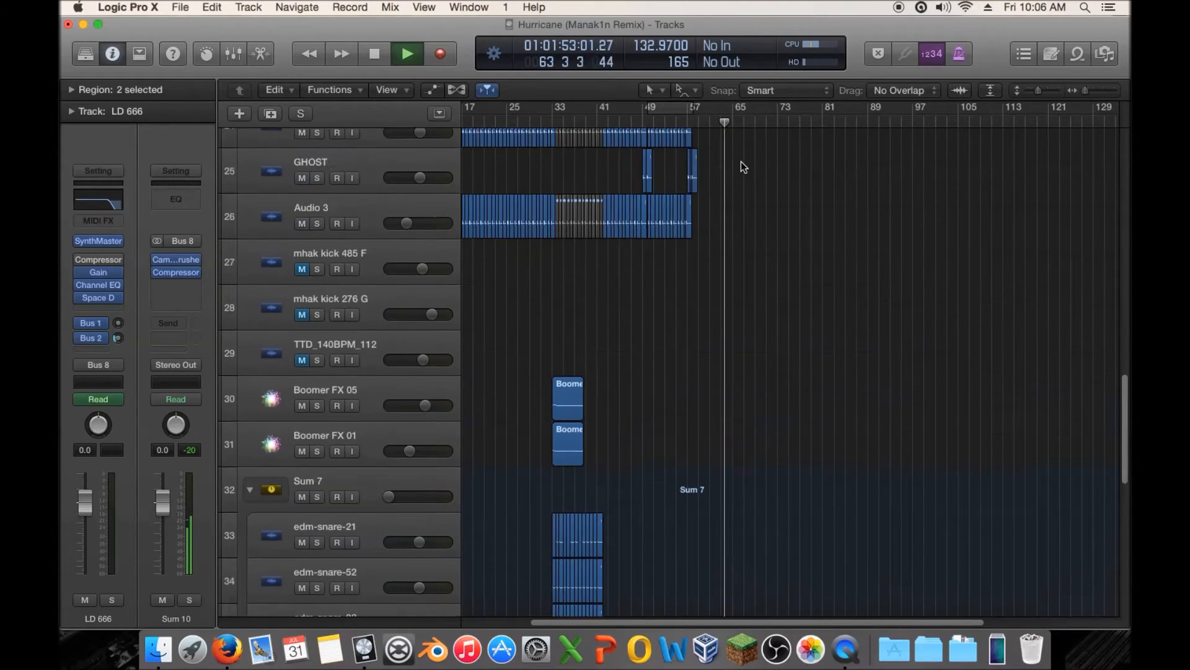
{"action": "left_click_drag", "start_coordinate": [1085, 91], "coordinate": [1090, 91]}
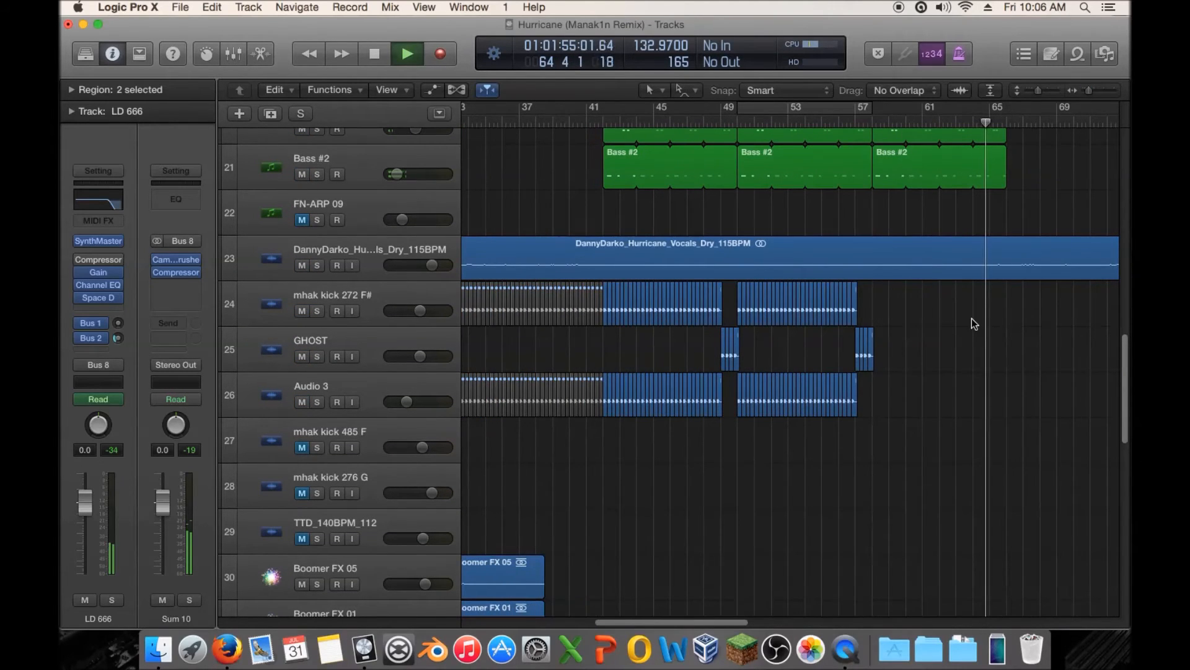
{"action": "key", "text": "space"}
{"action": "left_click_drag", "start_coordinate": [953, 302], "coordinate": [739, 403]}
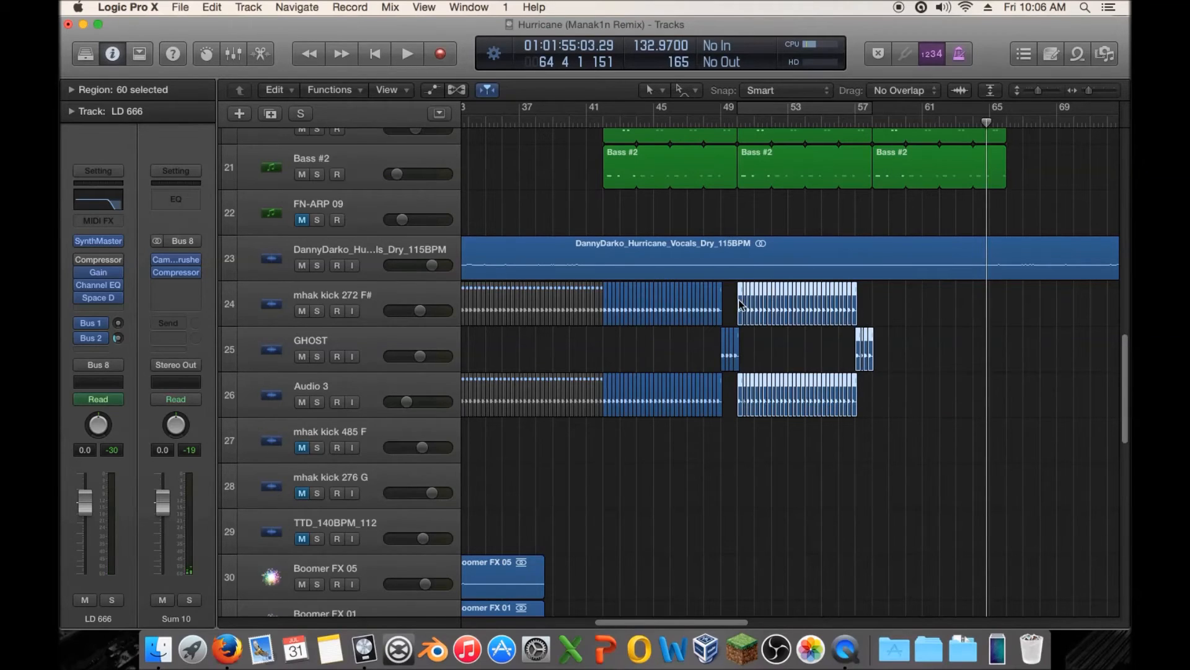
{"action": "left_click_drag", "start_coordinate": [742, 303], "coordinate": [882, 281]}
{"action": "double_click", "coordinate": [865, 119]}
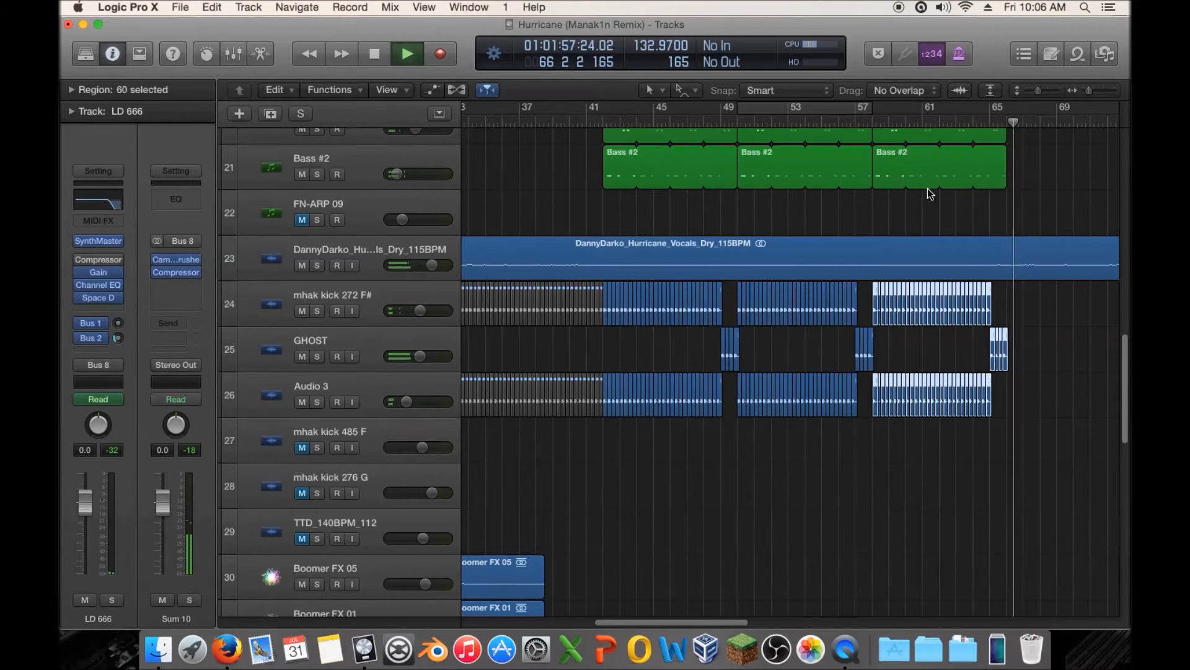
Change the two notes on beat 4 of bar 65 in track 7's region at bar 58 to F#3 and G#3
{"action": "scroll", "coordinate": [1005, 149], "scroll_direction": "up", "scroll_amount": 10}
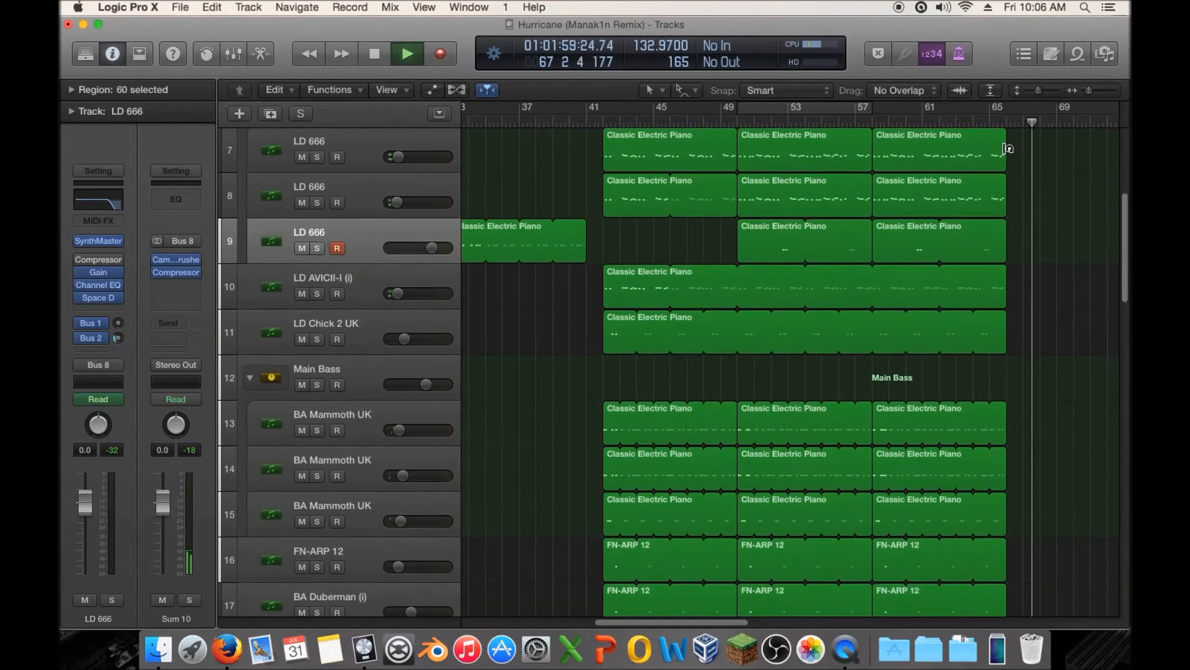
{"action": "scroll", "coordinate": [1007, 149], "scroll_direction": "up", "scroll_amount": 3}
{"action": "double_click", "coordinate": [984, 326]}
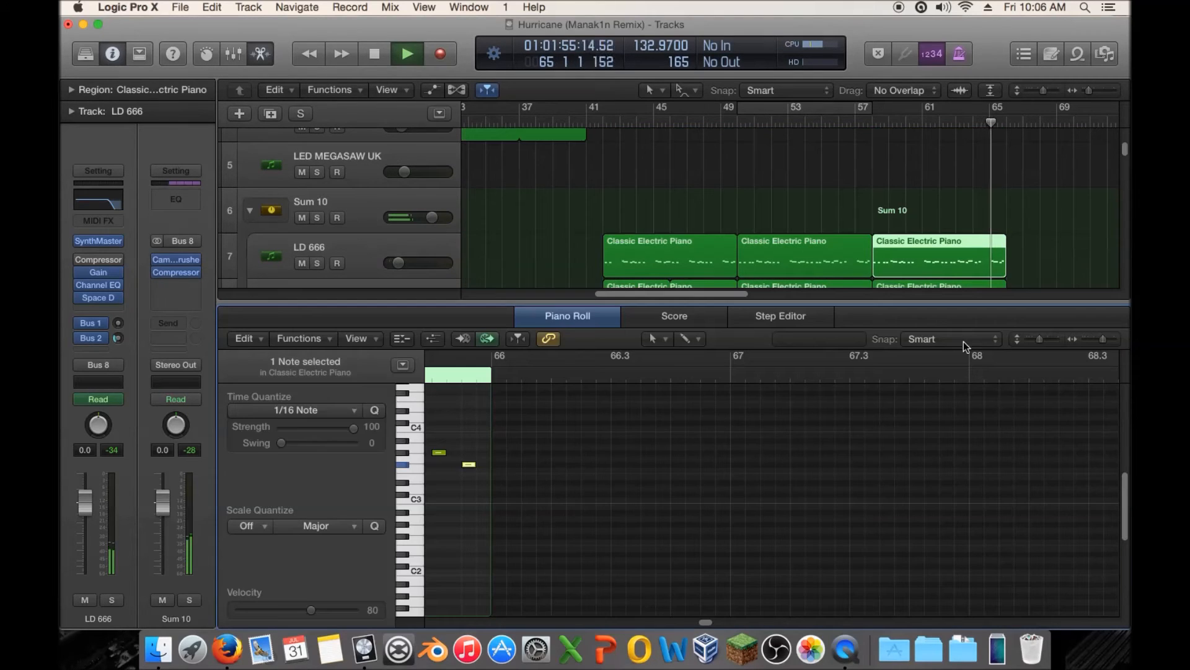
{"action": "scroll", "coordinate": [703, 622], "scroll_direction": "left", "scroll_amount": 3}
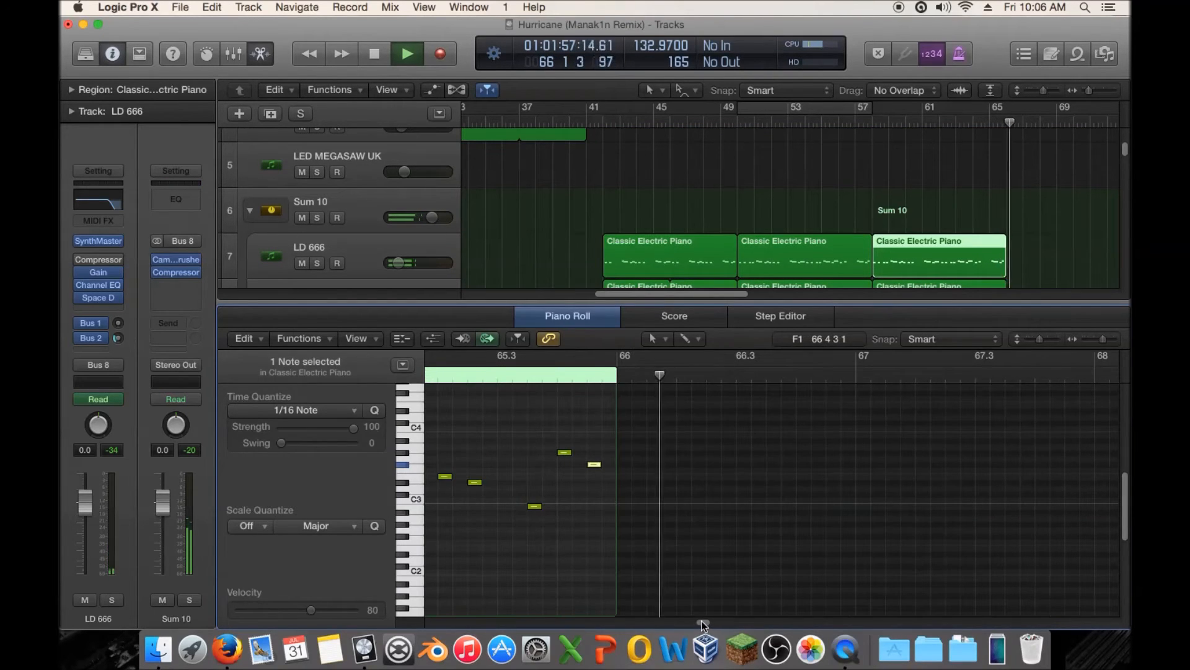
{"action": "key", "text": "space"}
{"action": "left_click_drag", "start_coordinate": [564, 455], "coordinate": [593, 456]}
Change the two notes on beat 4 of bar 65 in track 8's region to F#4 and G#4 and audition the new ending
{"action": "scroll", "coordinate": [949, 235], "scroll_direction": "down", "scroll_amount": 2}
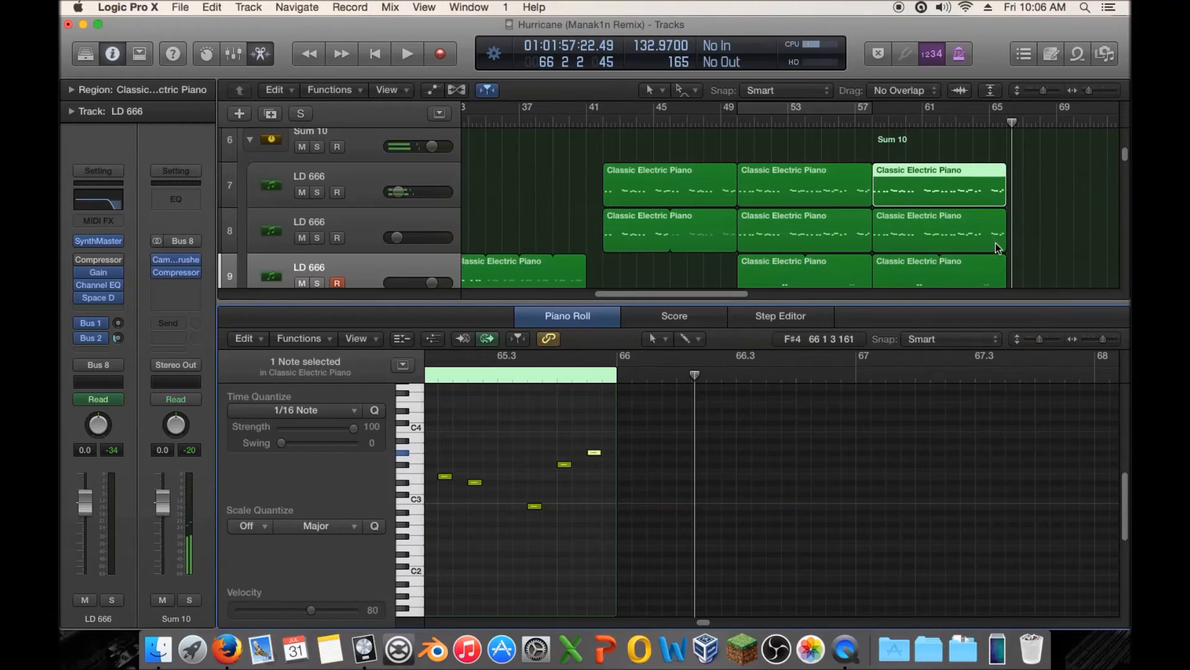
{"action": "left_click", "coordinate": [995, 243]}
{"action": "left_click_drag", "start_coordinate": [671, 619], "coordinate": [697, 616]}
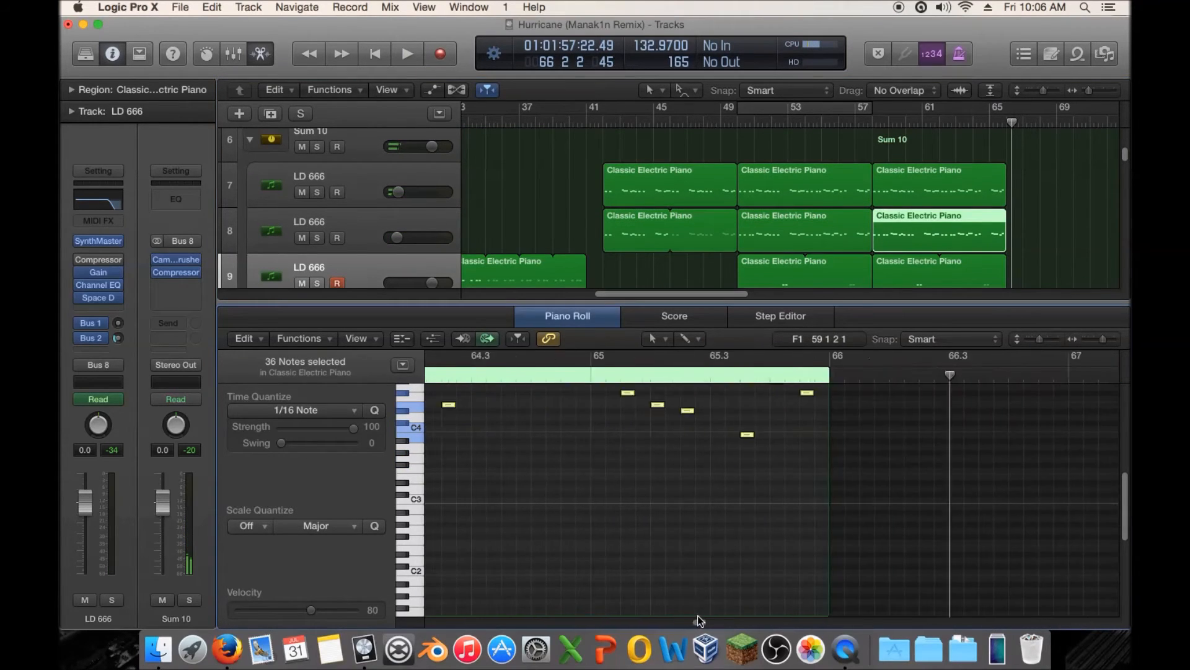
{"action": "left_click", "coordinate": [828, 464]}
{"action": "left_click_drag", "start_coordinate": [820, 417], "coordinate": [851, 419]}
{"action": "key", "text": "space"}
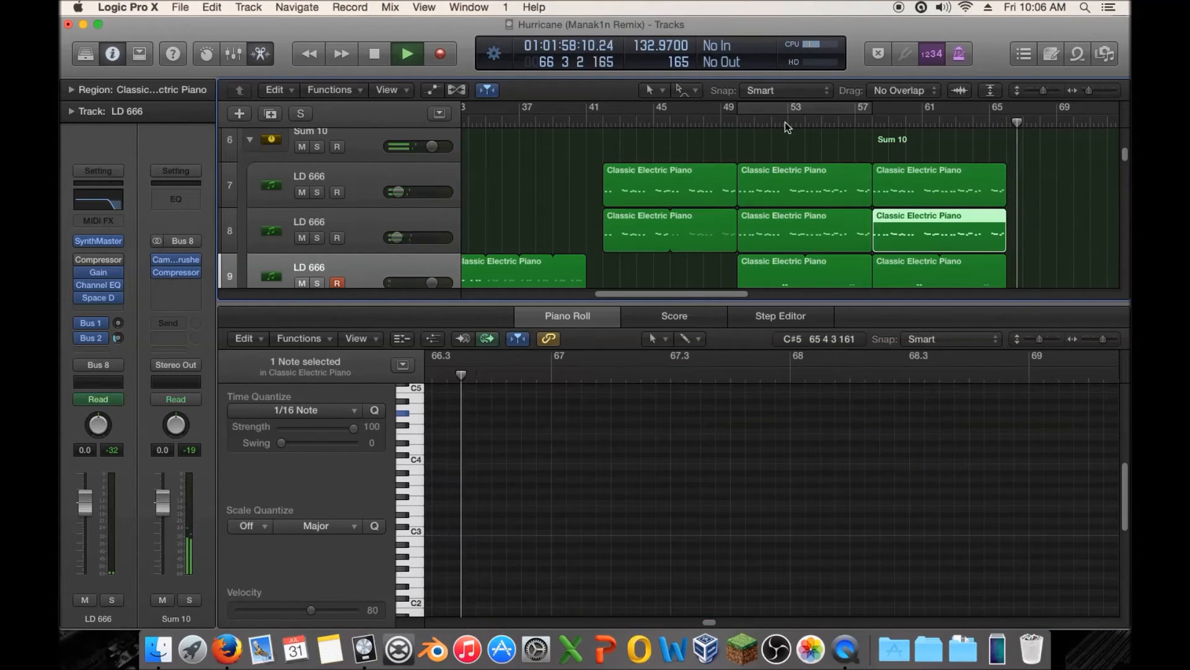
{"action": "left_click", "coordinate": [849, 117]}
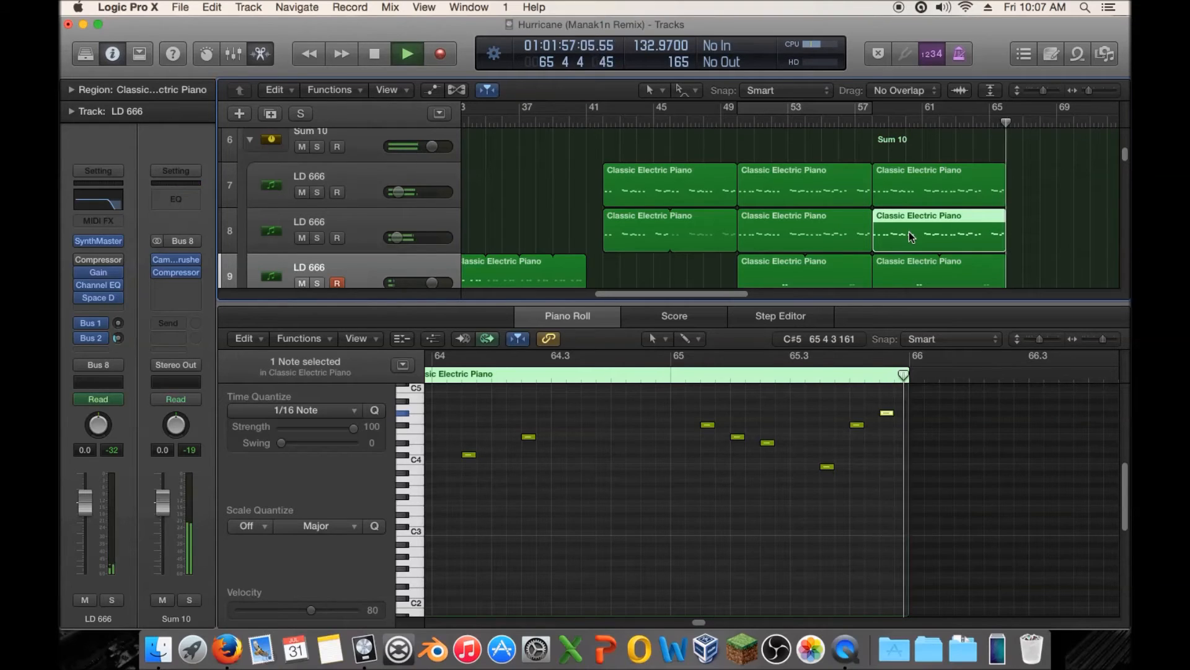
Lower the closing notes on beat 4 of bar 65 in track 7's region and place the last one at 65 4 4
{"action": "key", "text": "space"}
{"action": "left_click", "coordinate": [876, 434]}
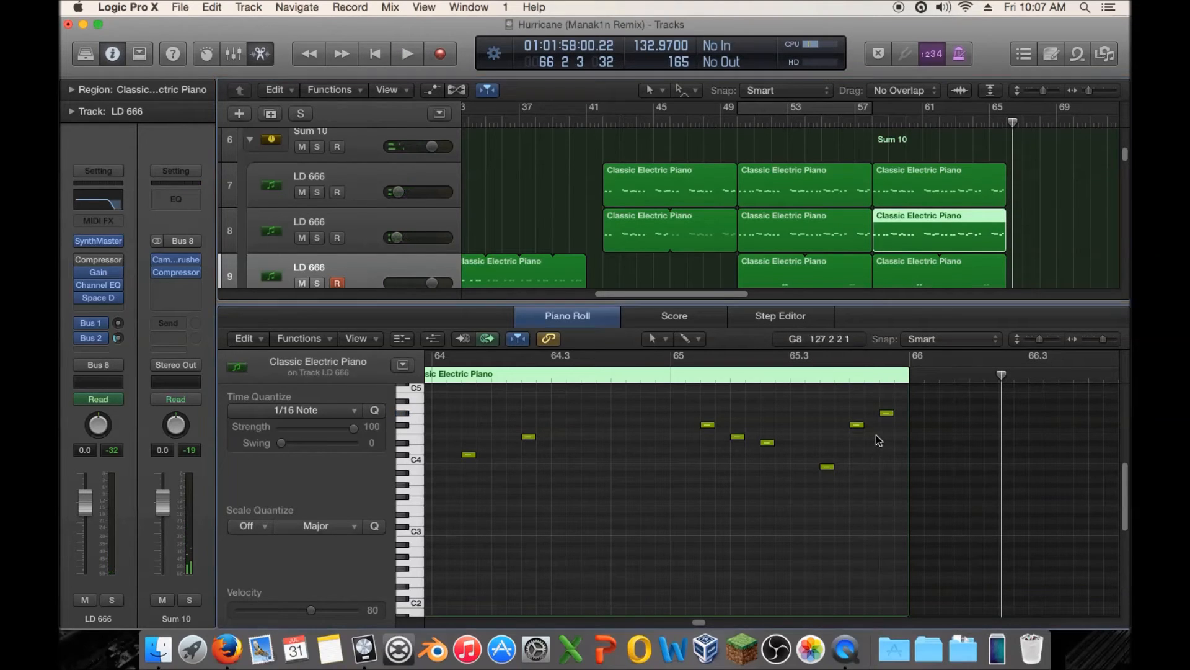
{"action": "left_click_drag", "start_coordinate": [857, 426], "coordinate": [858, 498]}
{"action": "left_click", "coordinate": [992, 190]}
{"action": "left_click_drag", "start_coordinate": [859, 498], "coordinate": [899, 516]}
Lower track 8's two notes on beat 4 of bar 65 to D#4, move the last one to 65 4 4, and audition from bar 63
{"action": "left_click", "coordinate": [990, 243]}
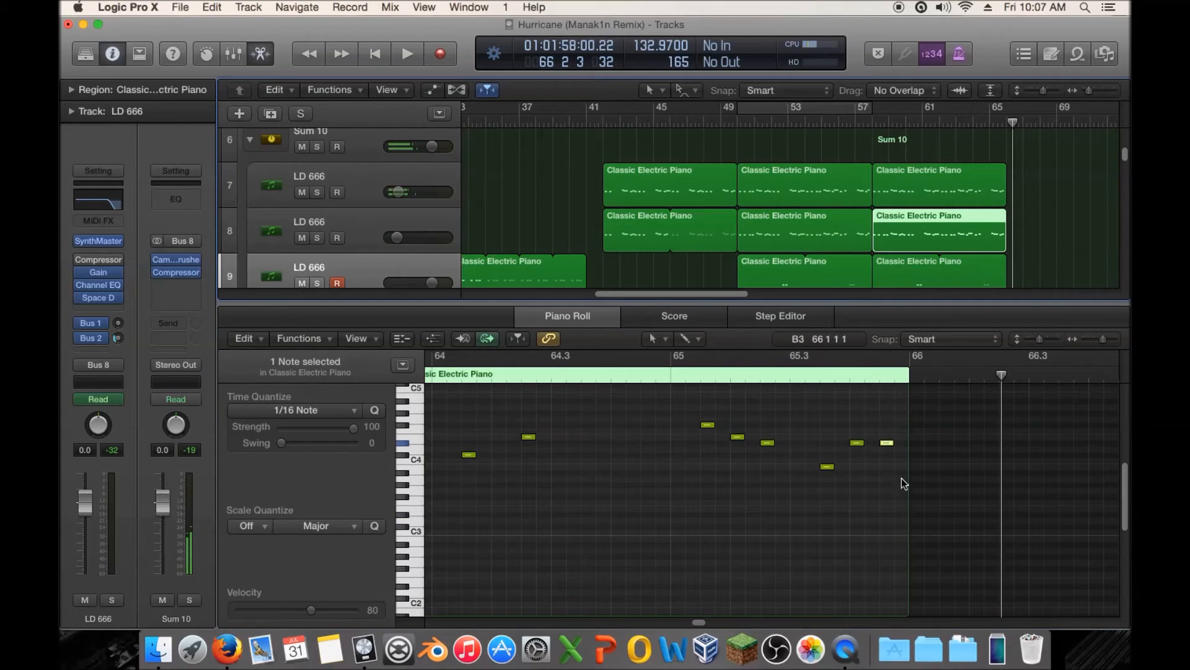
{"action": "left_click_drag", "start_coordinate": [887, 442], "coordinate": [901, 443]}
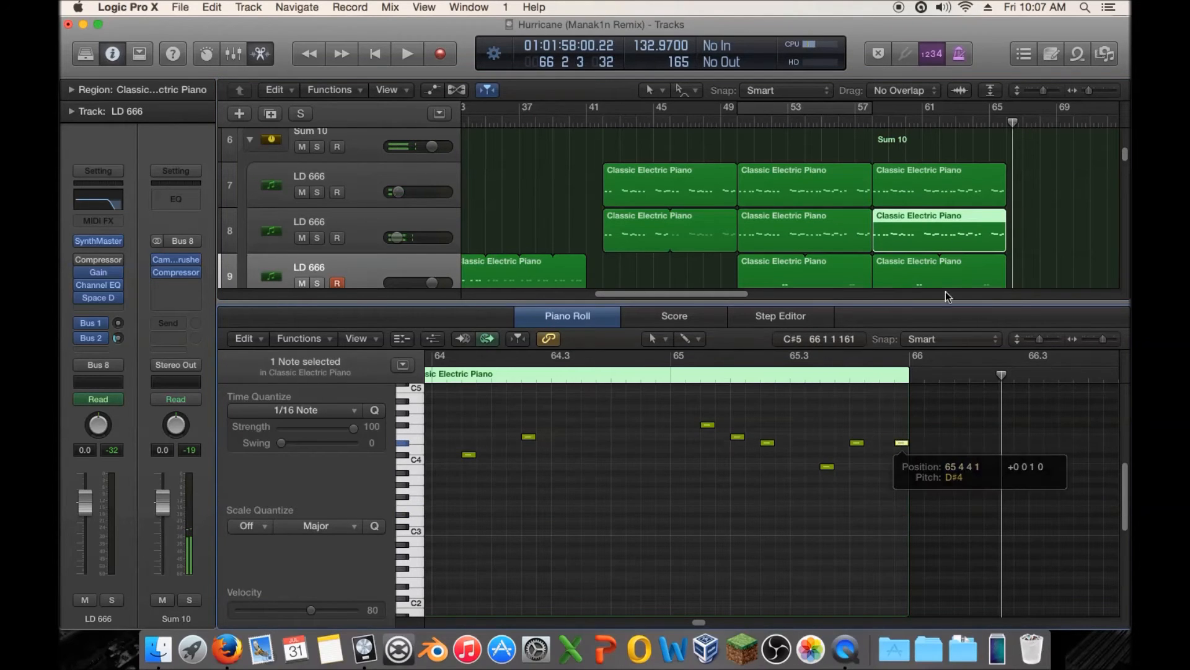
{"action": "left_click", "coordinate": [959, 121]}
{"action": "key", "text": "space"}
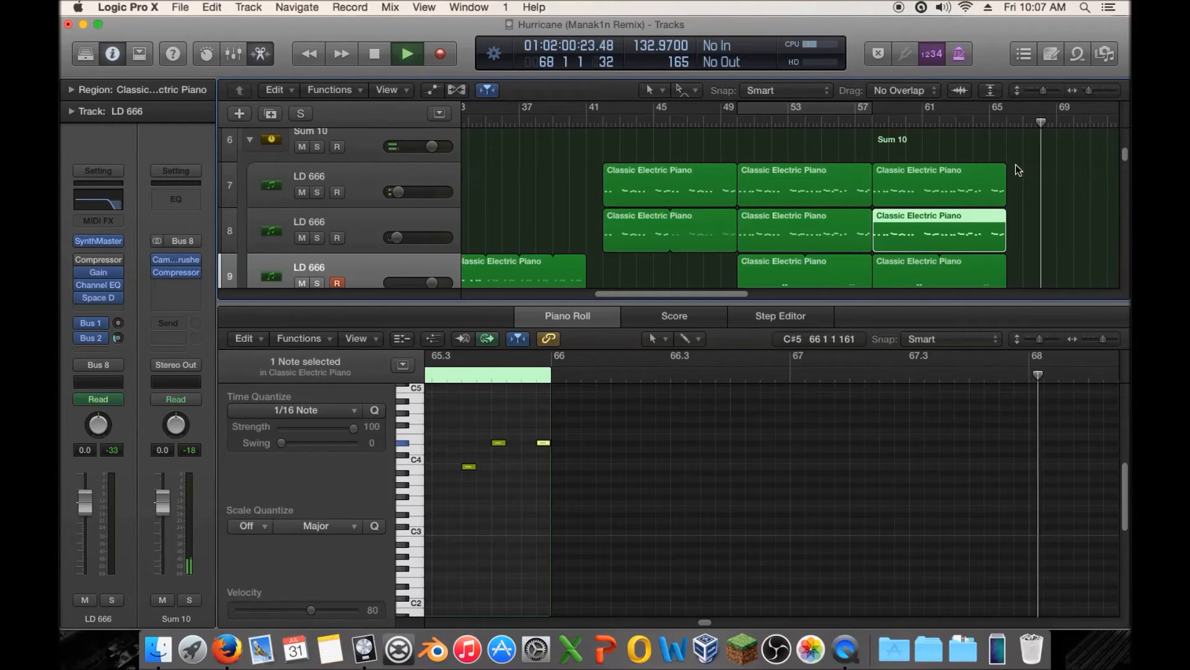
{"action": "key", "text": "space"}
{"action": "scroll", "coordinate": [1003, 217], "scroll_direction": "down", "scroll_amount": 5}
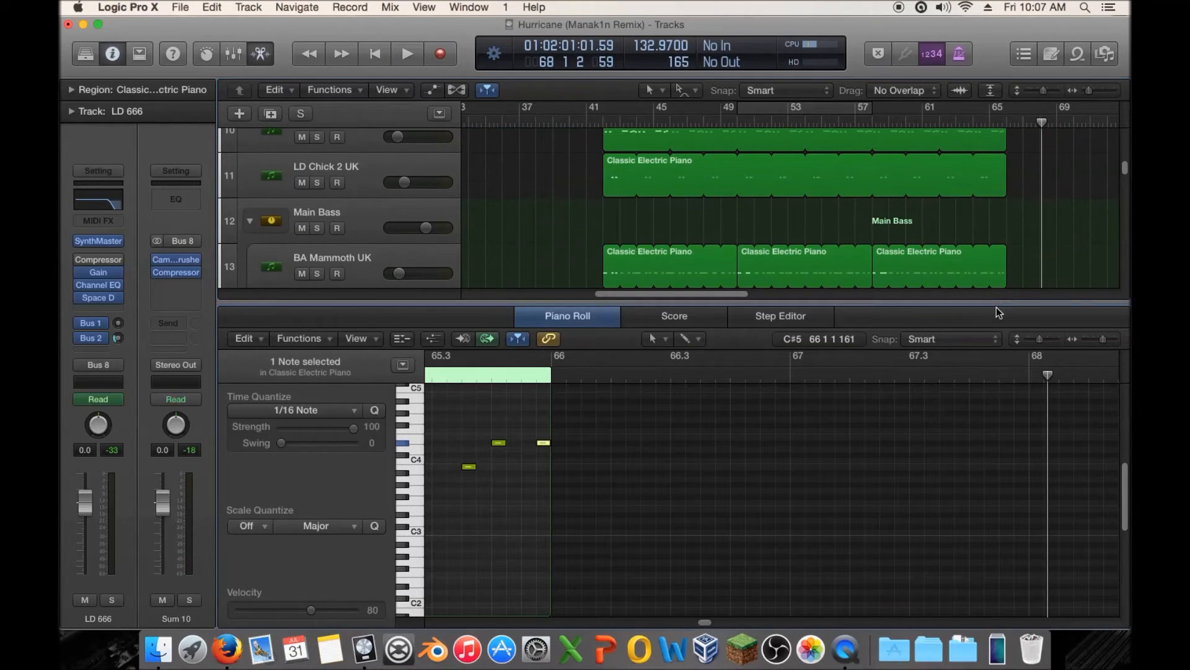
Close the piano roll and split the DannyDarko Hurricane vocal region on track 23 at bar 61
{"action": "left_click", "coordinate": [1018, 121]}
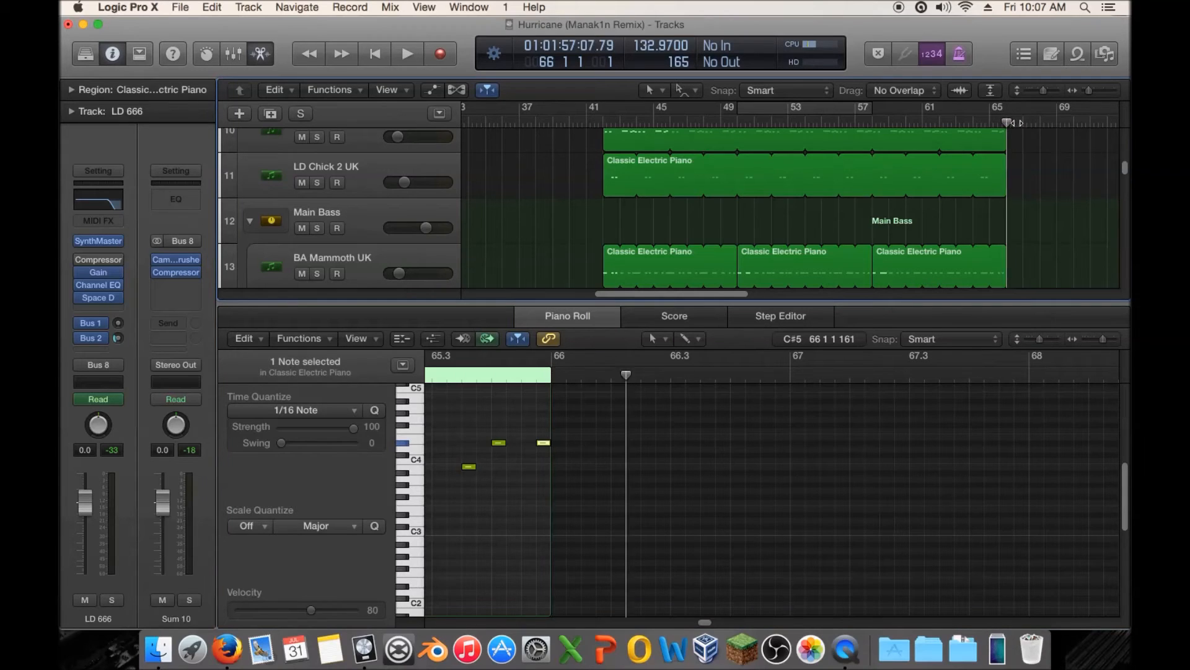
{"action": "key", "text": "e"}
{"action": "scroll", "coordinate": [1000, 306], "scroll_direction": "down", "scroll_amount": 15}
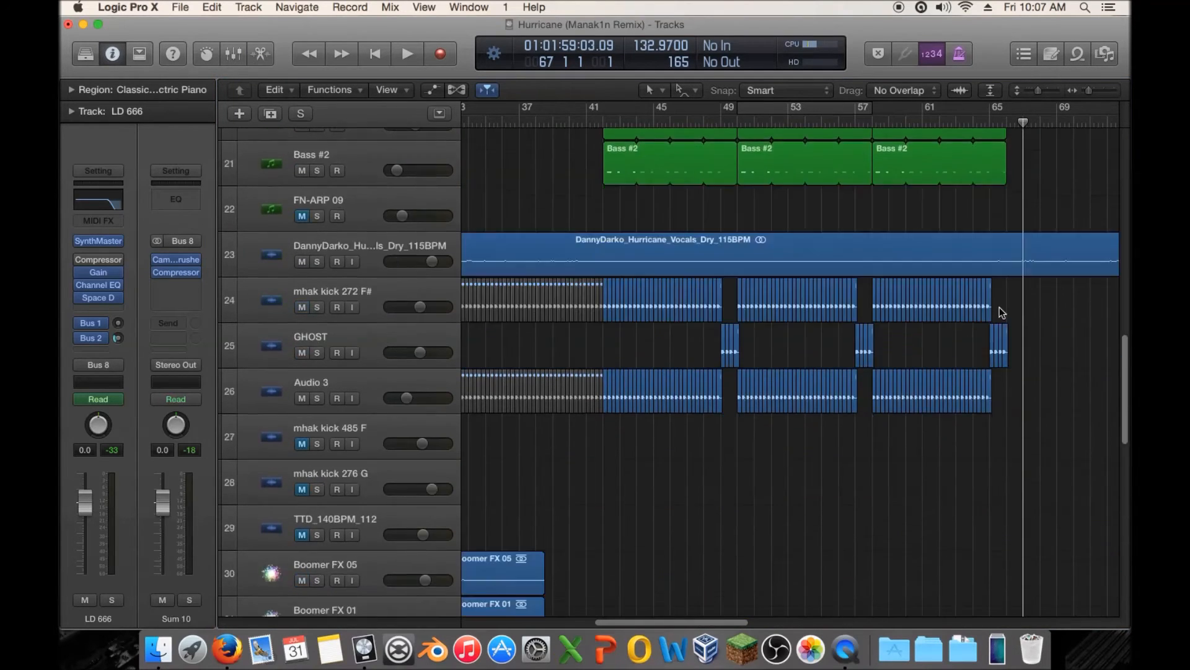
{"action": "left_click_drag", "start_coordinate": [1089, 91], "coordinate": [1091, 94]}
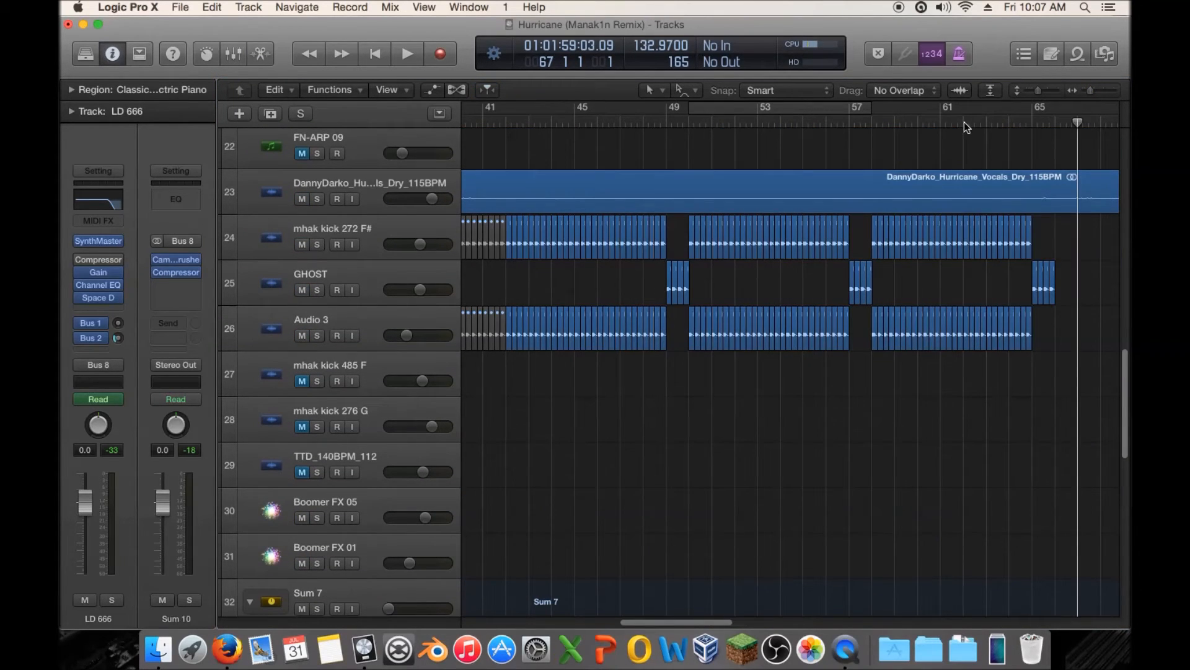
{"action": "left_click", "coordinate": [944, 123]}
{"action": "right_click", "coordinate": [969, 178]}
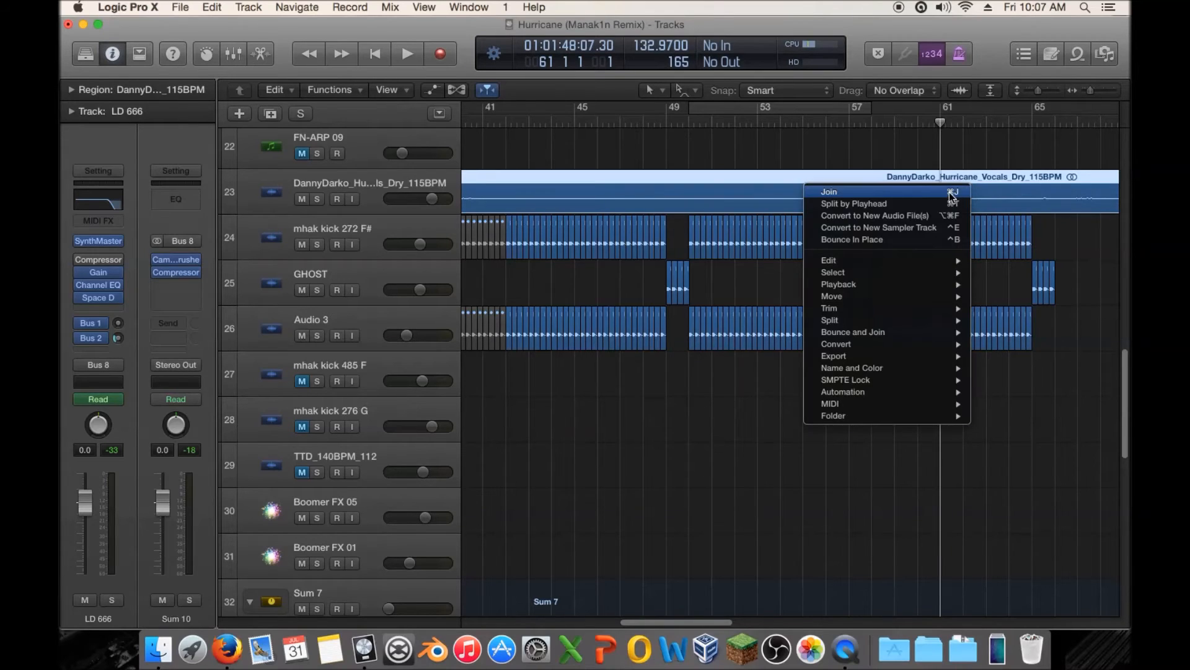
{"action": "left_click", "coordinate": [935, 206]}
Move the second part of the split vocal region to start at bar 63 and audition it
{"action": "left_click_drag", "start_coordinate": [965, 193], "coordinate": [1011, 194]}
{"action": "double_click", "coordinate": [1022, 123]}
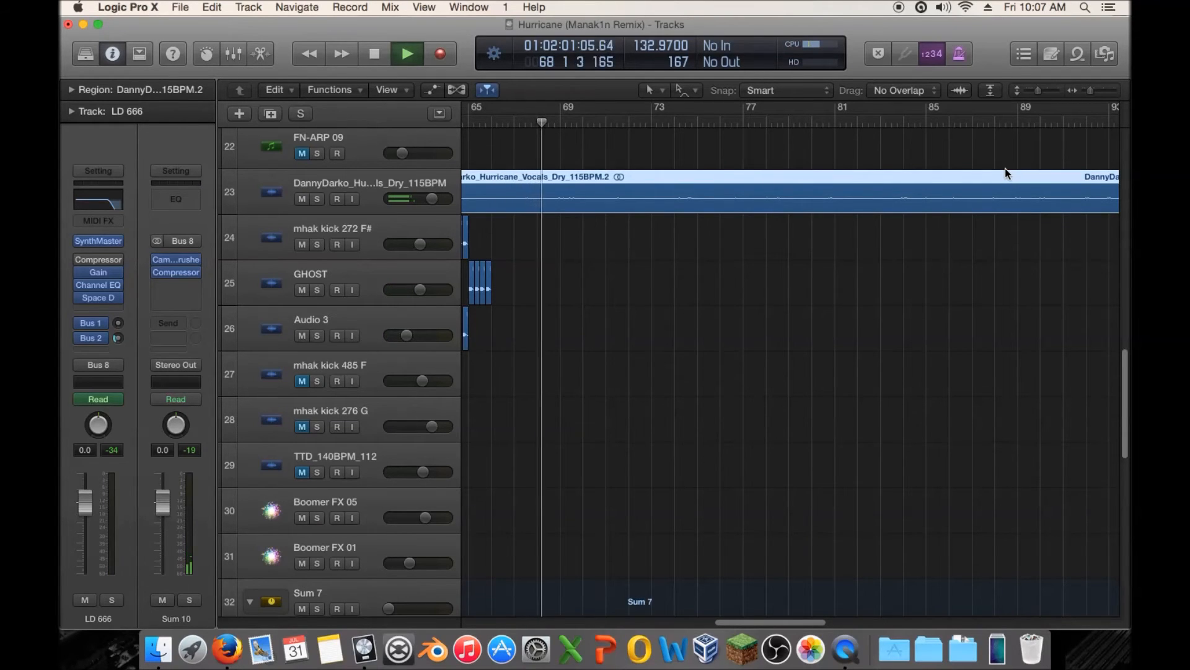
{"action": "scroll", "coordinate": [1006, 169], "scroll_direction": "up", "scroll_amount": 4}
{"action": "left_click_drag", "start_coordinate": [1092, 91], "coordinate": [1085, 91]}
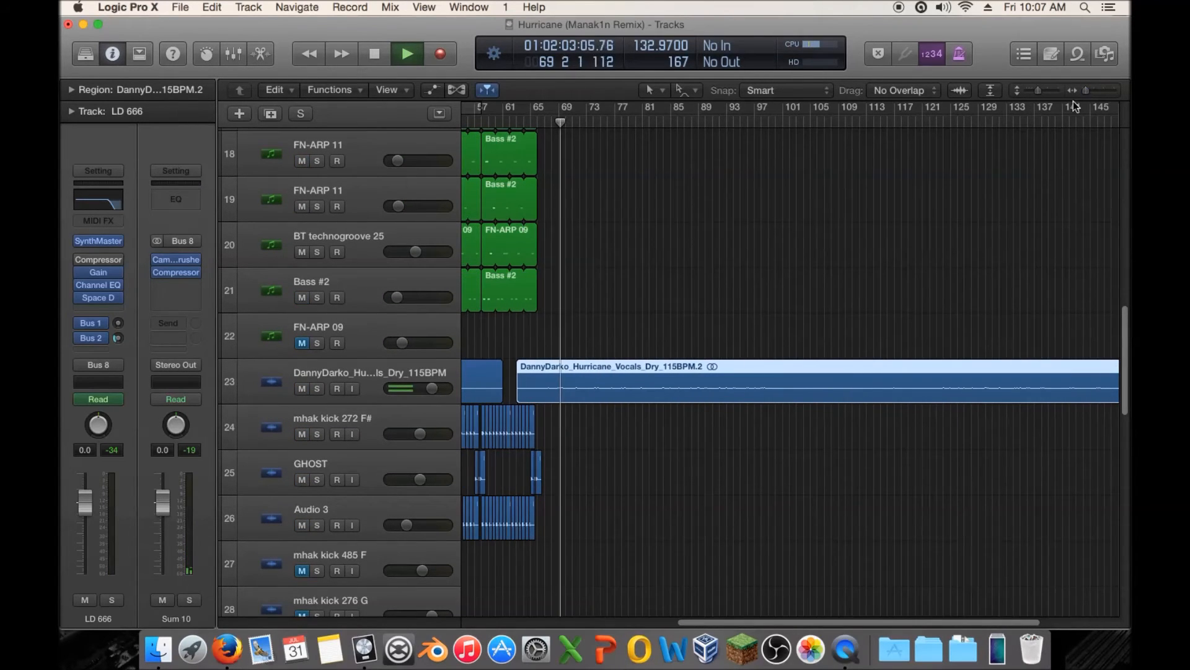
{"action": "left_click_drag", "start_coordinate": [756, 628], "coordinate": [492, 613]}
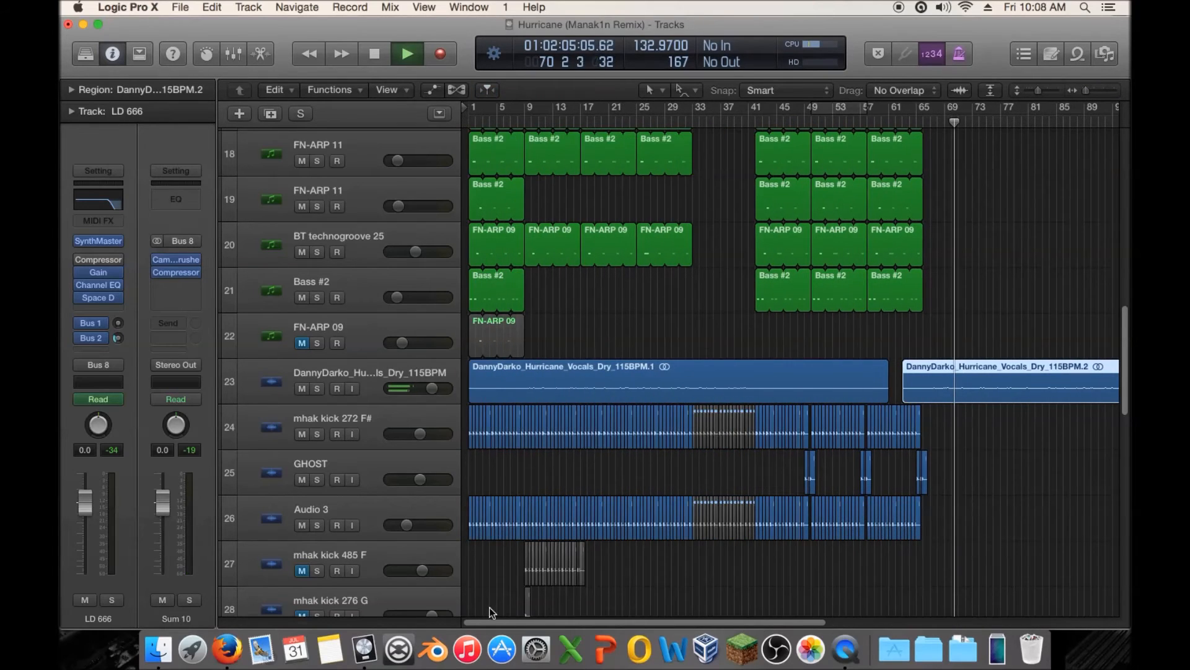
Review the upper tracks of the arrangement and audition the earlier section from around bar 17
{"action": "scroll", "coordinate": [571, 428], "scroll_direction": "up", "scroll_amount": 9}
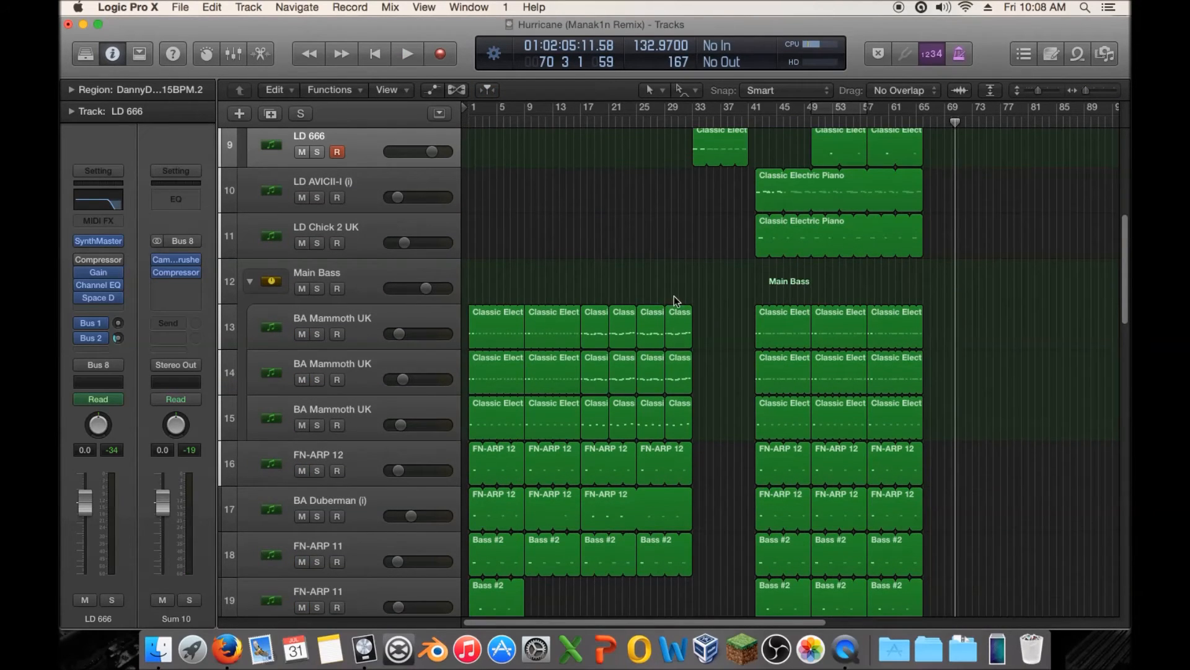
{"action": "scroll", "coordinate": [675, 291], "scroll_direction": "up", "scroll_amount": 8}
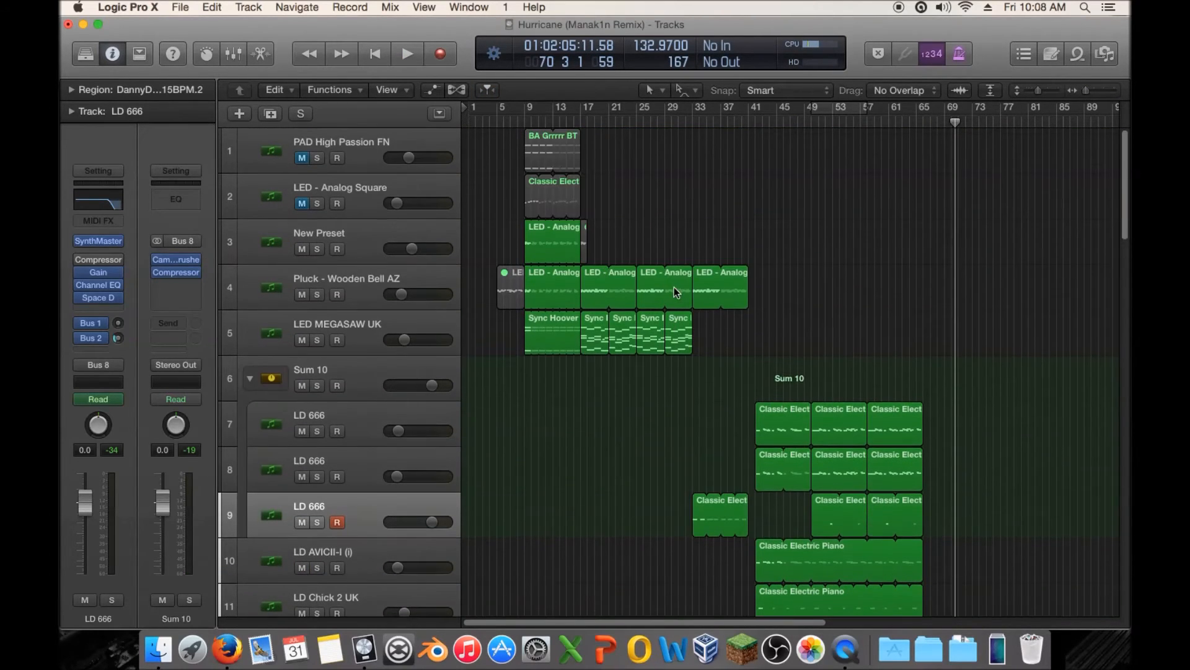
{"action": "scroll", "coordinate": [715, 295], "scroll_direction": "down", "scroll_amount": 3}
{"action": "scroll", "coordinate": [682, 283], "scroll_direction": "up", "scroll_amount": 2}
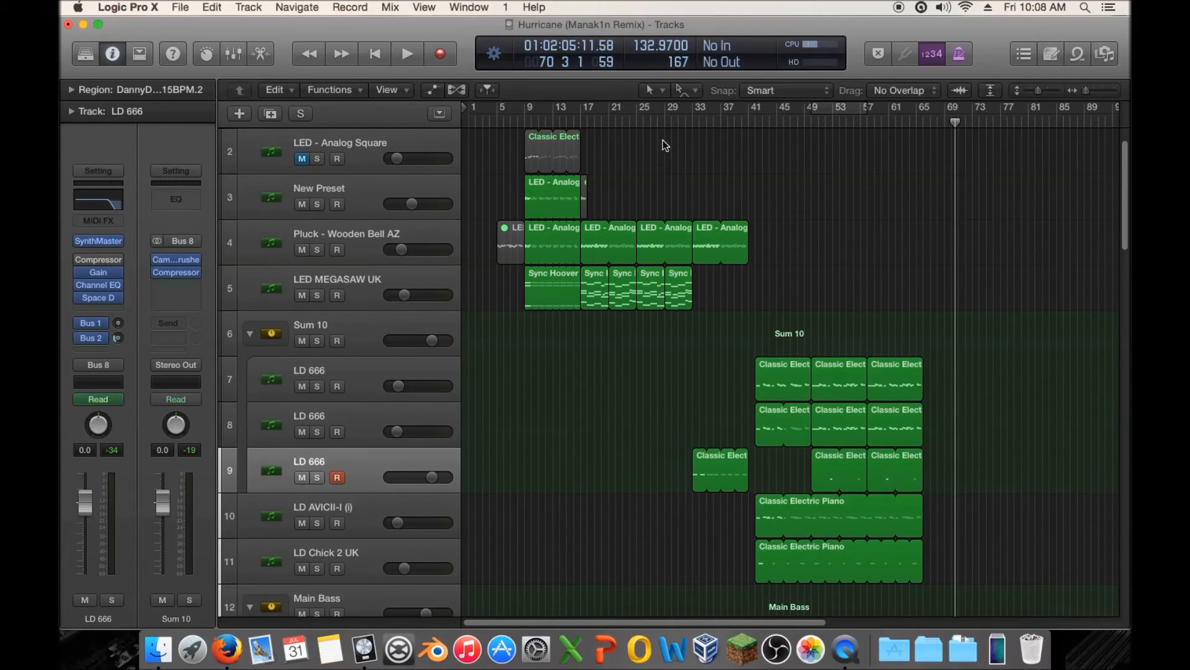
{"action": "left_click", "coordinate": [585, 122]}
{"action": "key", "text": "space"}
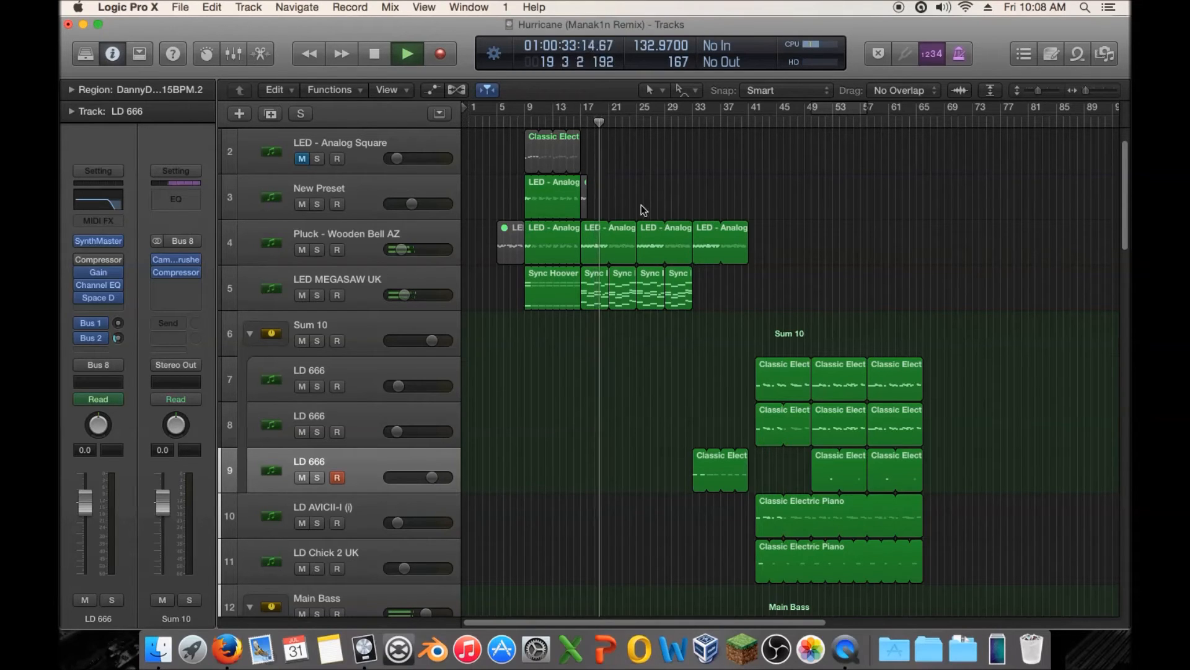
Copy the pluck, megasaw, bass, arp and kick regions of bars 17 to 25 to bar 67, leaving out the vocals
{"action": "left_click_drag", "start_coordinate": [628, 199], "coordinate": [601, 268]}
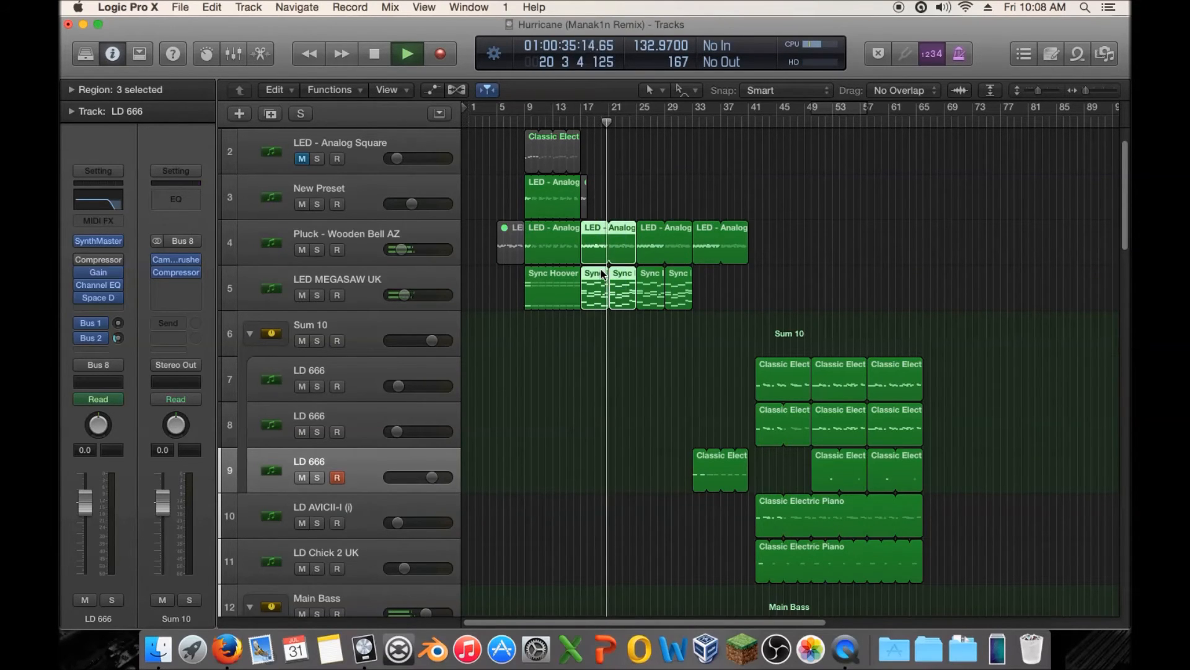
{"action": "key", "text": "space"}
{"action": "scroll", "coordinate": [601, 268], "scroll_direction": "down", "scroll_amount": 1}
{"action": "scroll", "coordinate": [601, 268], "scroll_direction": "down", "scroll_amount": 10}
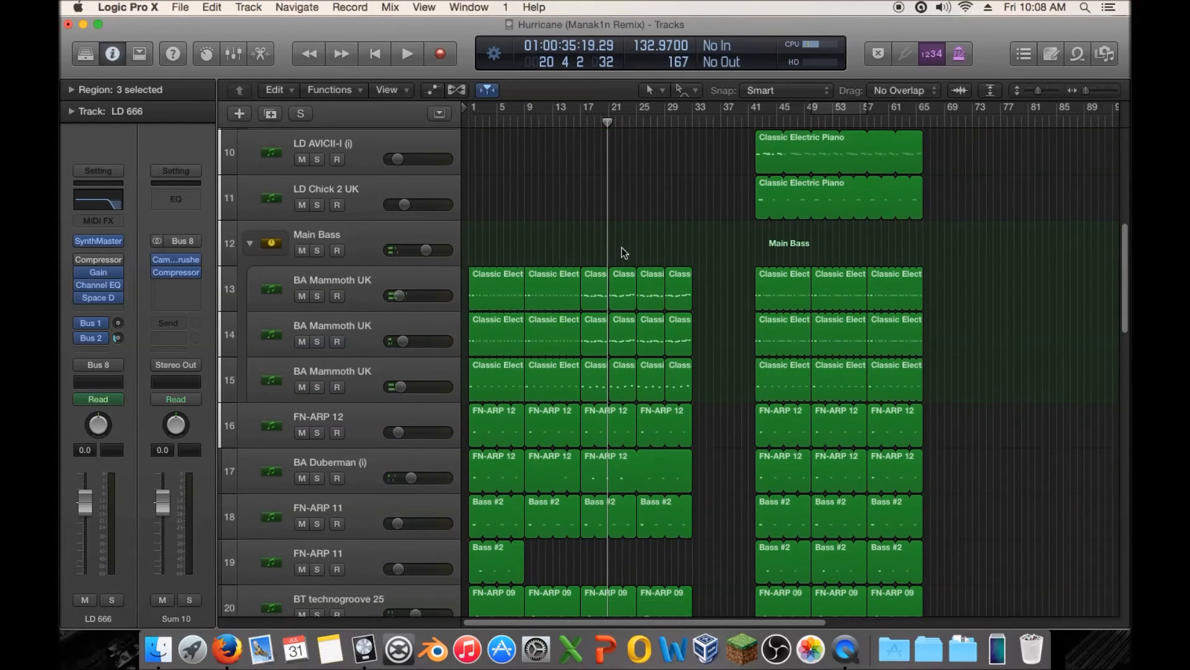
{"action": "left_click_drag", "start_coordinate": [622, 247], "coordinate": [588, 615]}
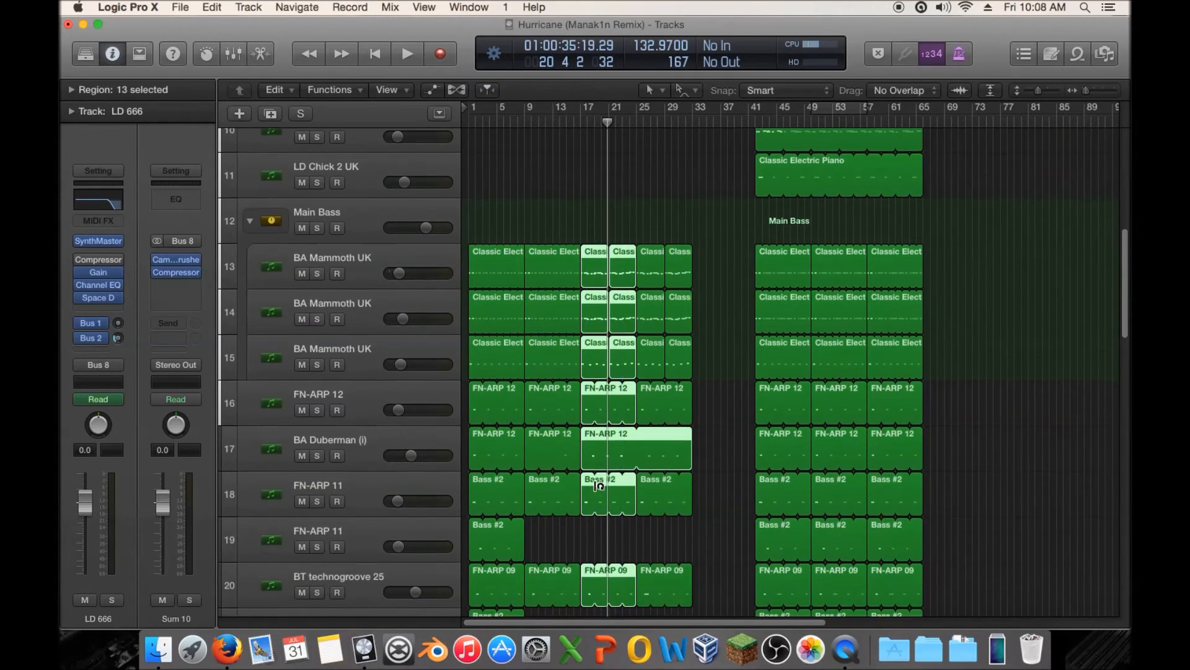
{"action": "scroll", "coordinate": [598, 482], "scroll_direction": "down", "scroll_amount": 5}
{"action": "scroll", "coordinate": [594, 411], "scroll_direction": "down", "scroll_amount": 5}
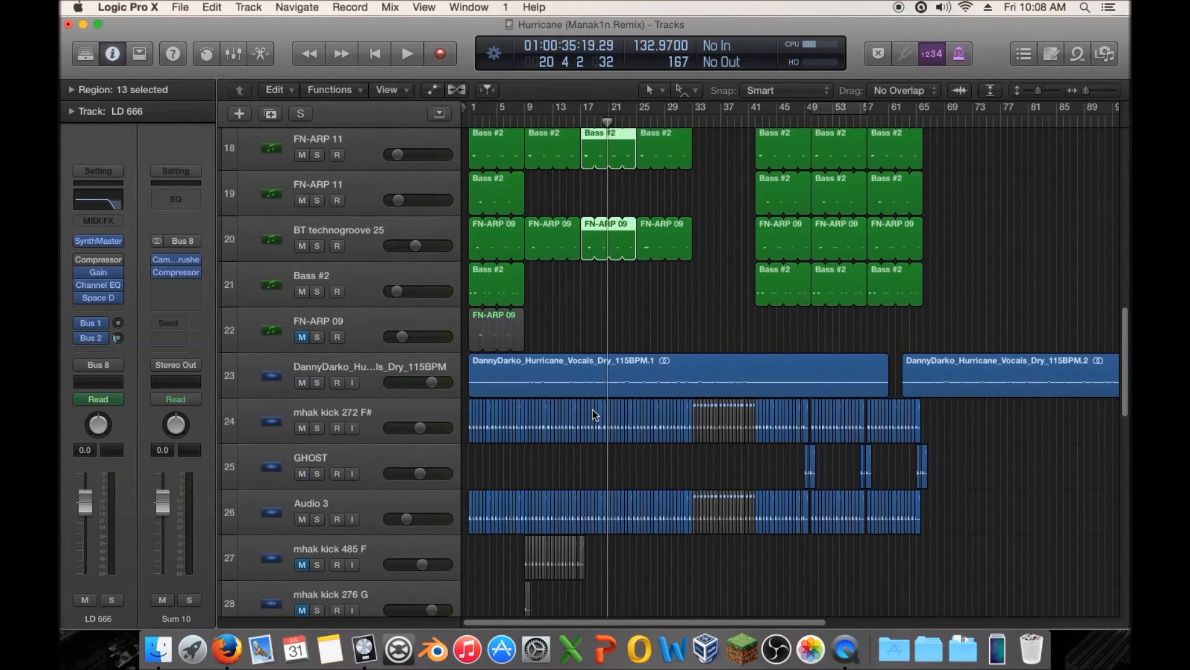
{"action": "left_click", "coordinate": [581, 121]}
{"action": "left_click_drag", "start_coordinate": [1082, 94], "coordinate": [1092, 88]}
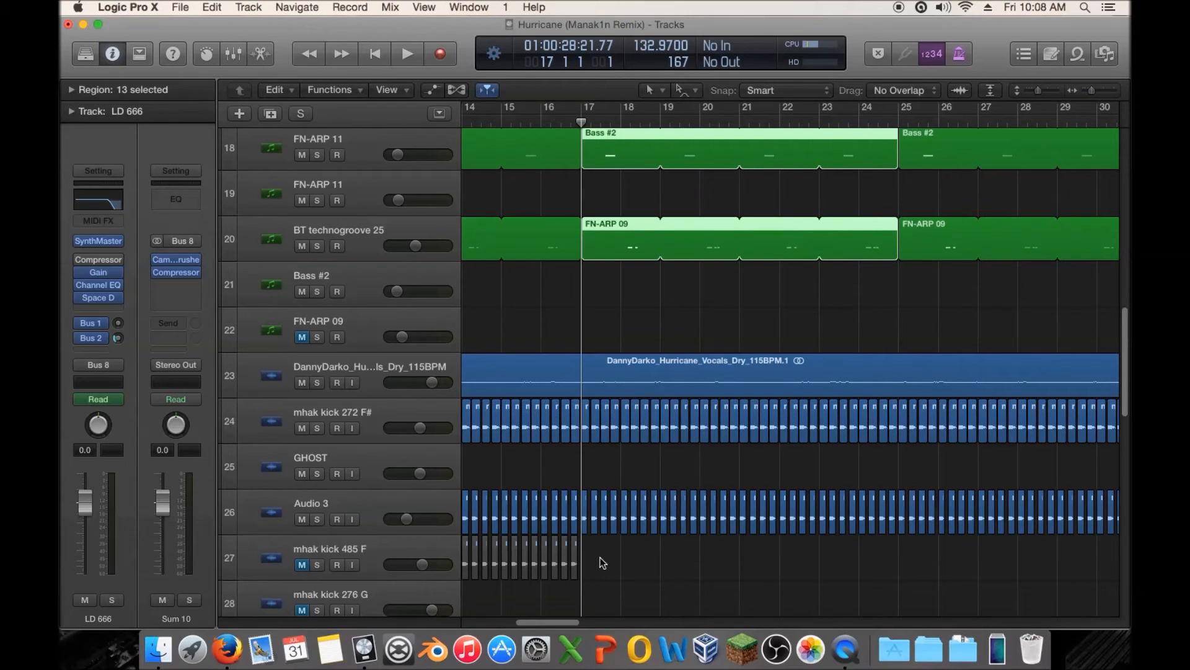
{"action": "left_click_drag", "start_coordinate": [607, 457], "coordinate": [887, 423]}
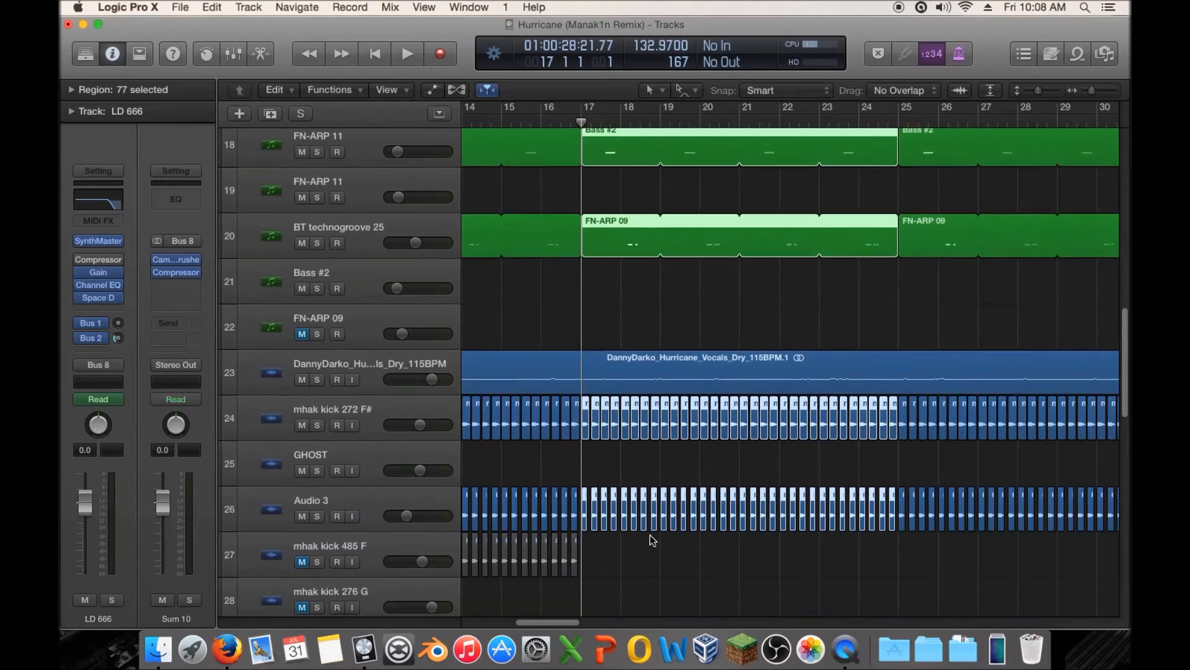
{"action": "scroll", "coordinate": [650, 535], "scroll_direction": "down", "scroll_amount": 15}
{"action": "mouse_move", "coordinate": [1092, 90]}
{"action": "left_mouse_down"}
{"action": "mouse_move", "coordinate": [1026, 94]}
{"action": "mouse_move", "coordinate": [1086, 92]}
{"action": "left_mouse_up"}
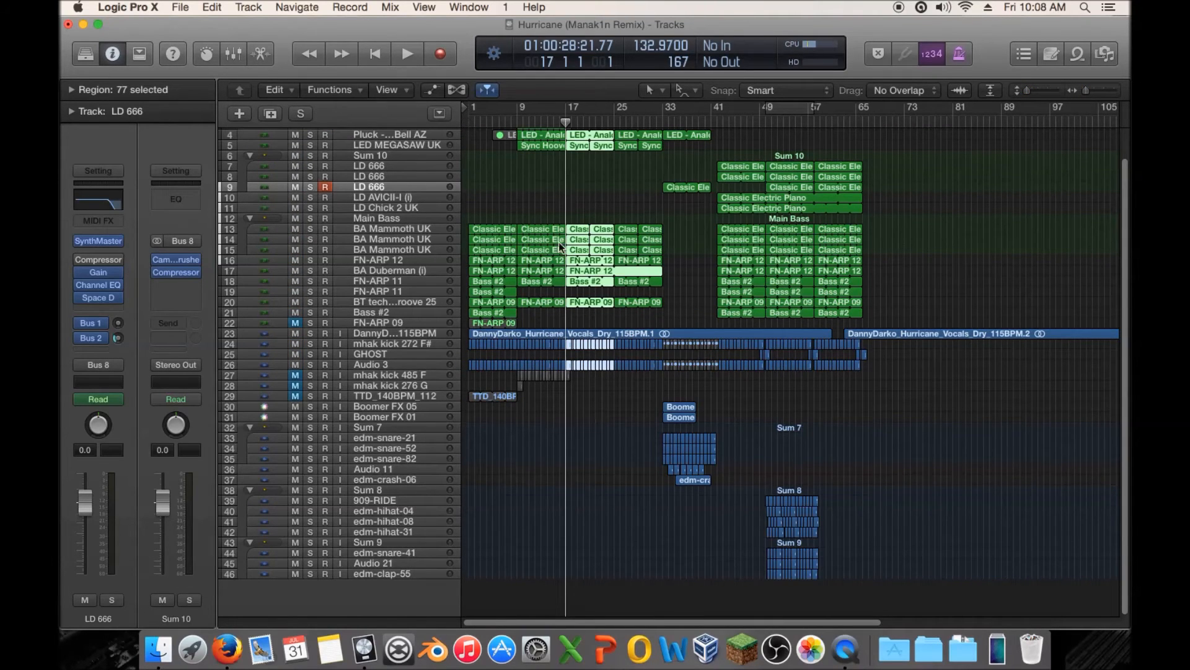
{"action": "left_click_drag", "start_coordinate": [575, 234], "coordinate": [881, 230]}
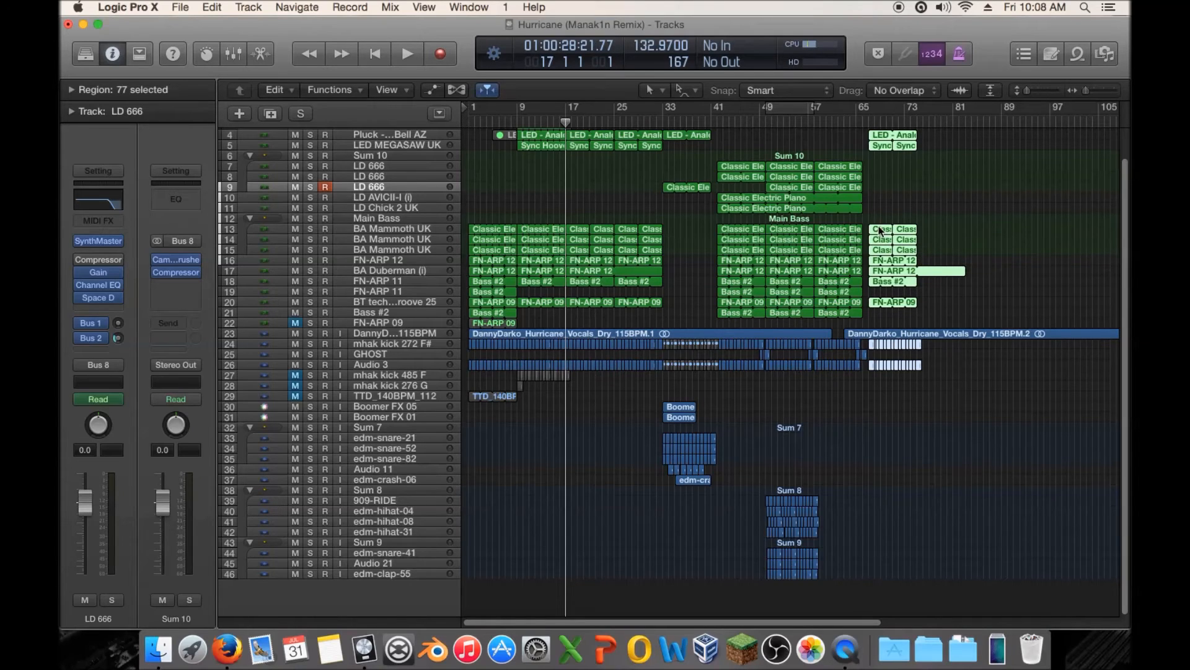
Audition the transition from bar 65 into the copied section
{"action": "key", "text": "space"}
{"action": "left_click", "coordinate": [858, 121]}
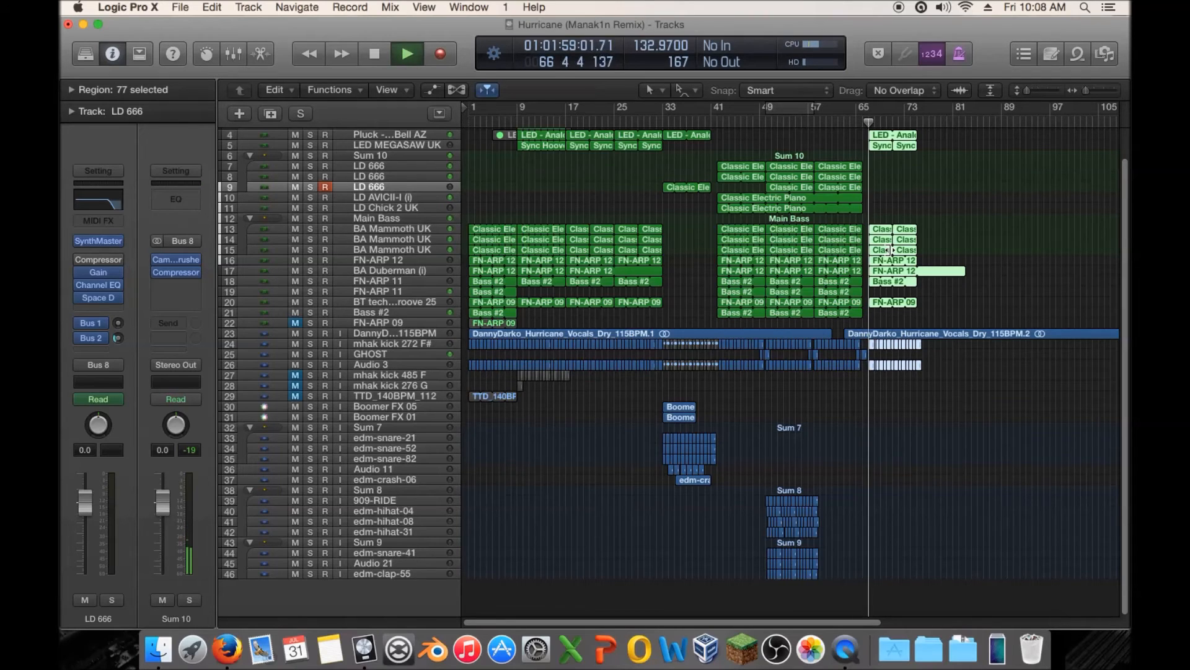
{"action": "left_click_drag", "start_coordinate": [1087, 90], "coordinate": [1095, 95]}
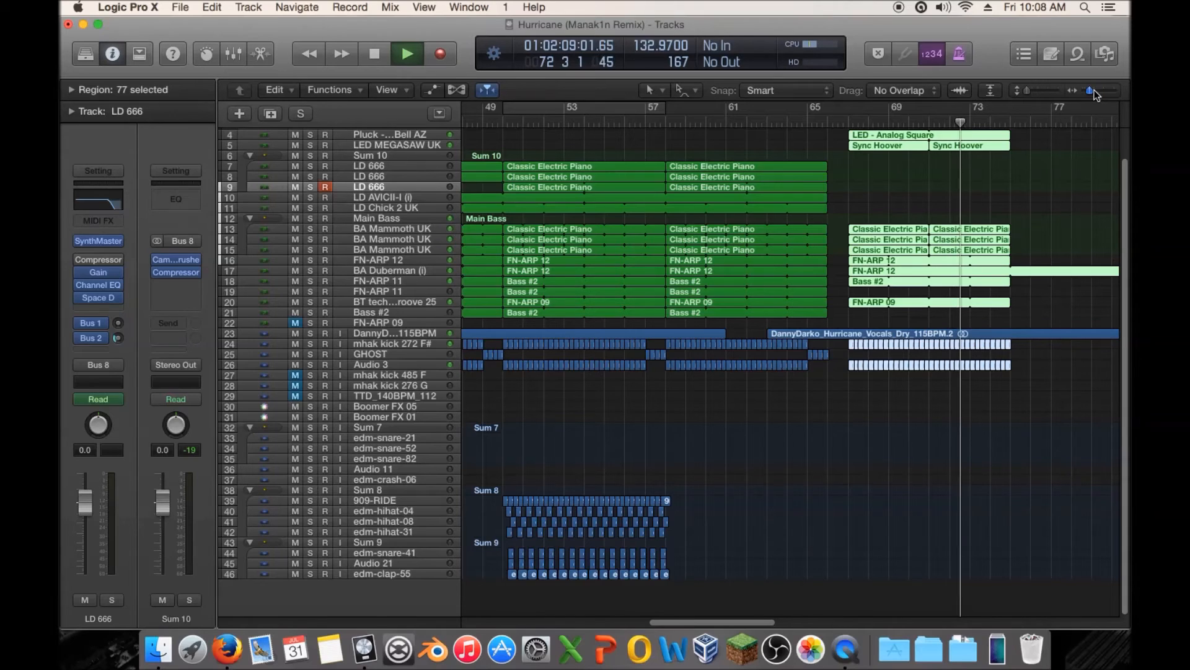
{"action": "left_click", "coordinate": [1095, 91]}
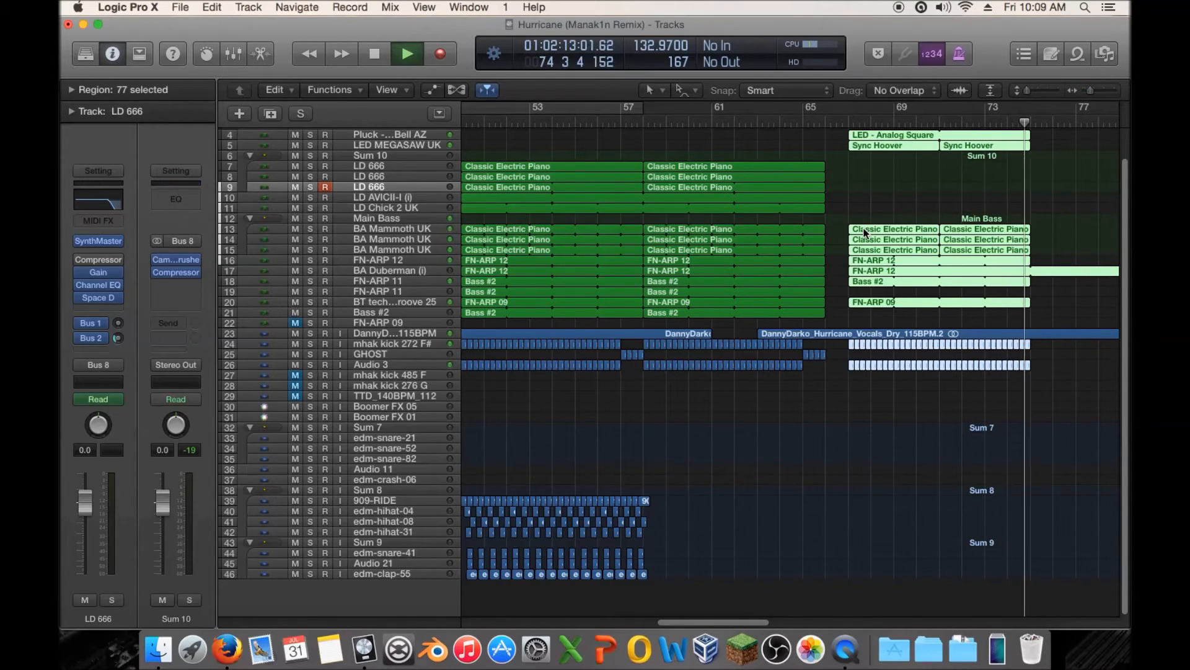
Shift the copied section to start at bar 68 and the second vocal part to bar 64, and audition from bar 62
{"action": "key", "text": "space"}
{"action": "left_click_drag", "start_coordinate": [866, 232], "coordinate": [887, 230]}
{"action": "left_click_drag", "start_coordinate": [774, 333], "coordinate": [796, 333]}
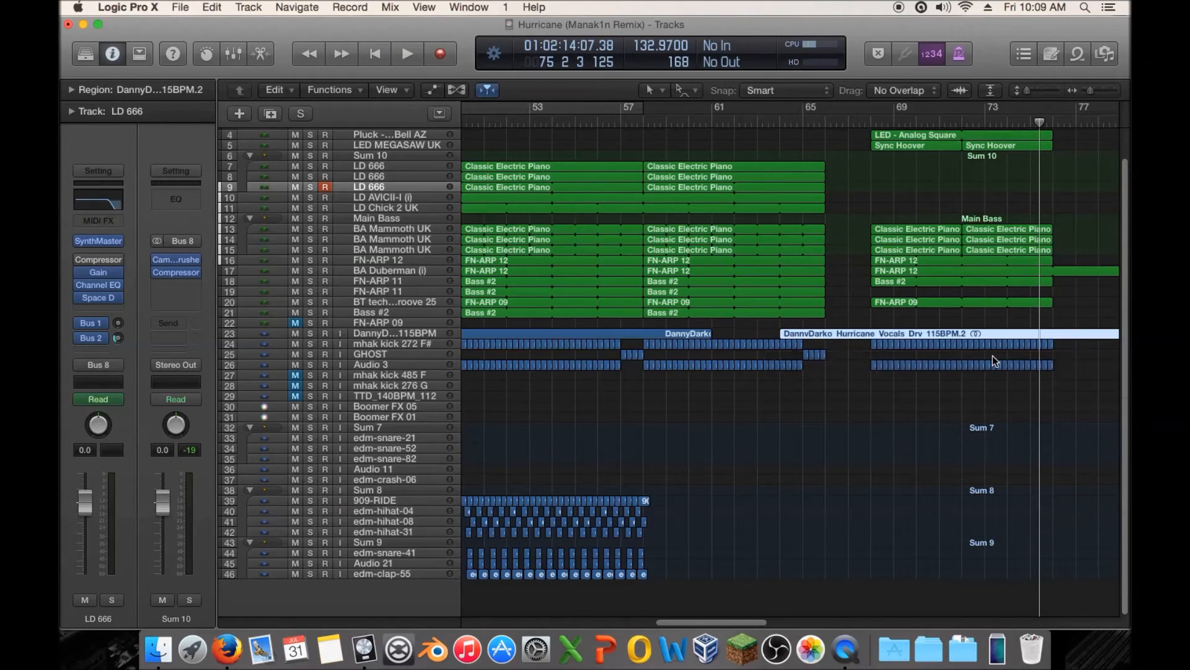
{"action": "left_click", "coordinate": [734, 122]}
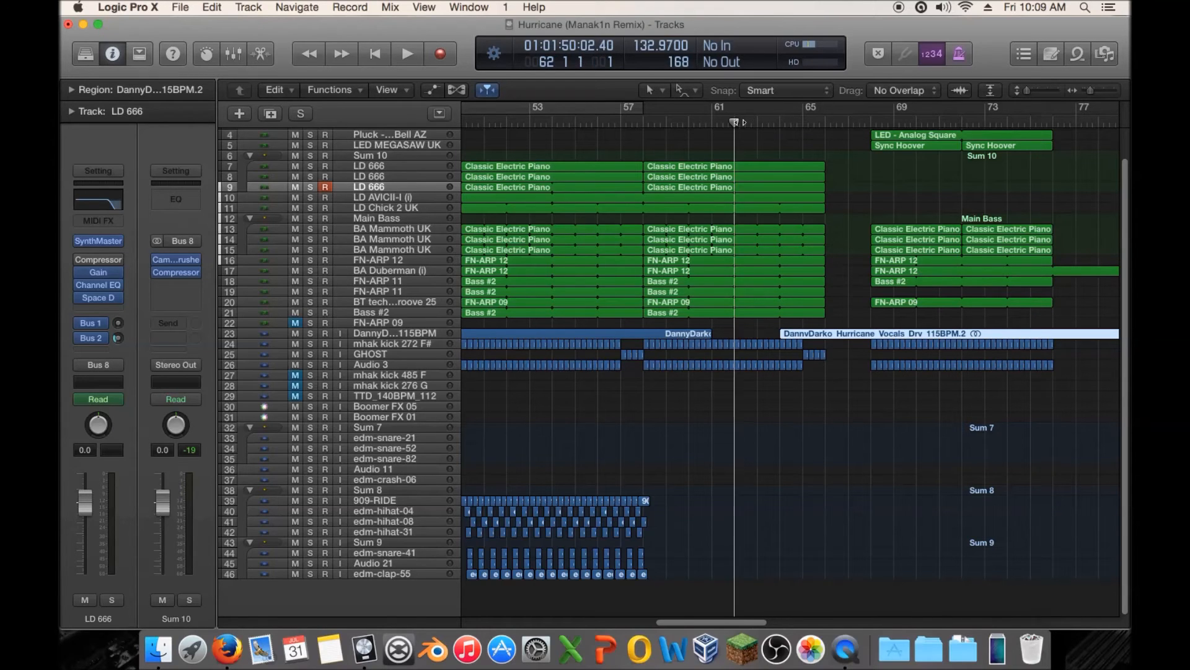
{"action": "key", "text": "space"}
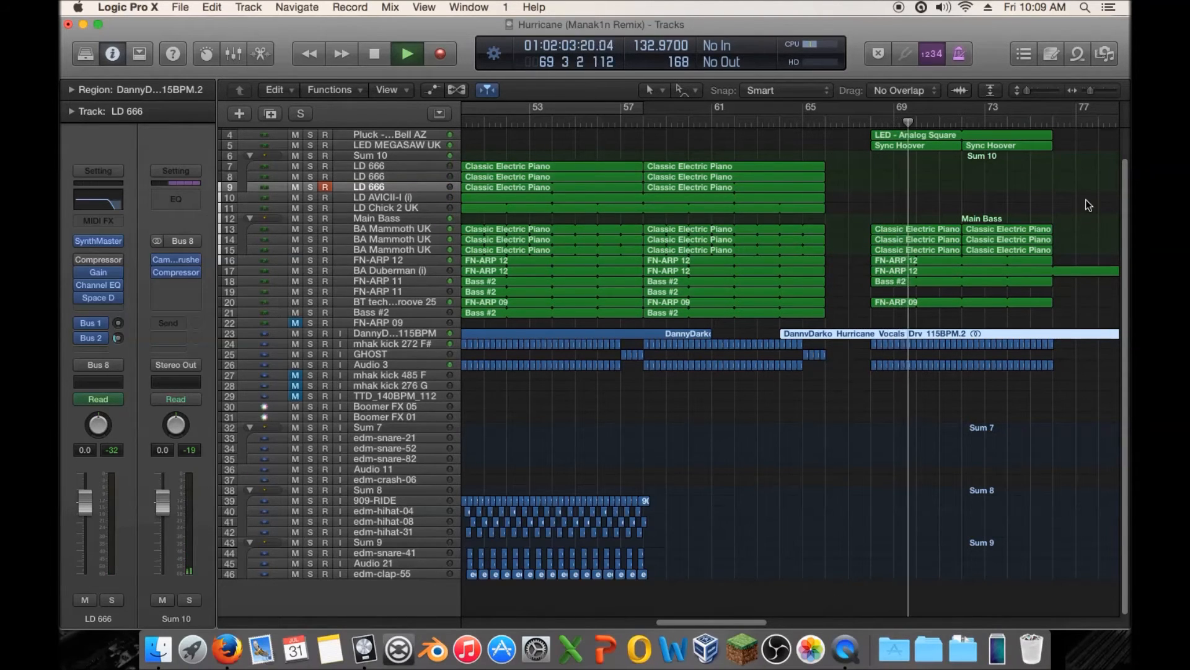
Mute the two copied Sync Hoover regions on the LED MEGASAW UK track
{"action": "scroll", "coordinate": [1085, 199], "scroll_direction": "up", "scroll_amount": 2}
{"action": "left_click_drag", "start_coordinate": [1069, 176], "coordinate": [926, 177]}
{"action": "key", "text": "ctrl+m"}
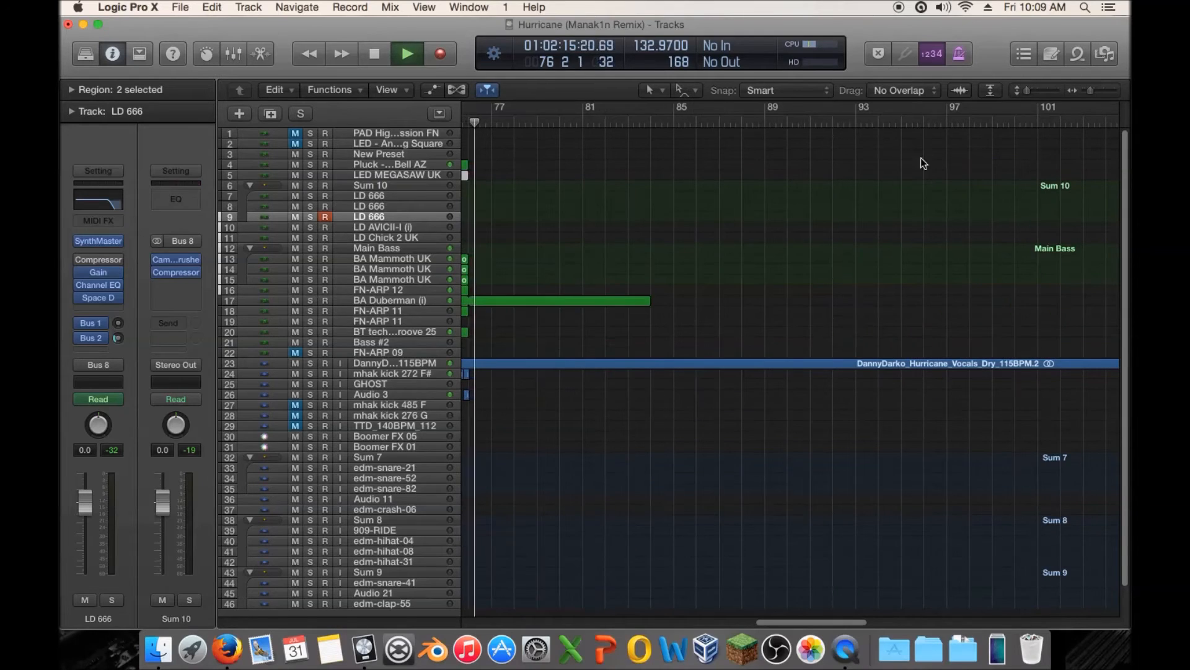
Duplicate the whole section at bar 68, including the muted Sync Hoover regions and the kicks, to bar 76
{"action": "left_click_drag", "start_coordinate": [1090, 91], "coordinate": [1083, 92]}
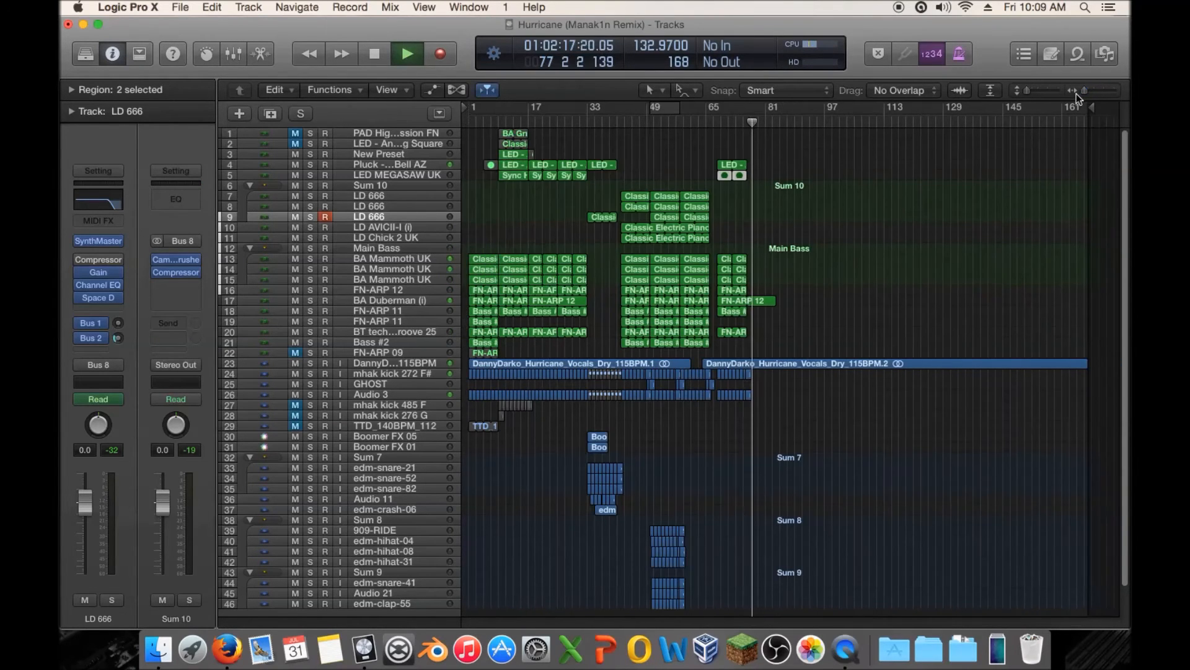
{"action": "key", "text": "space"}
{"action": "left_click_drag", "start_coordinate": [773, 255], "coordinate": [732, 283]}
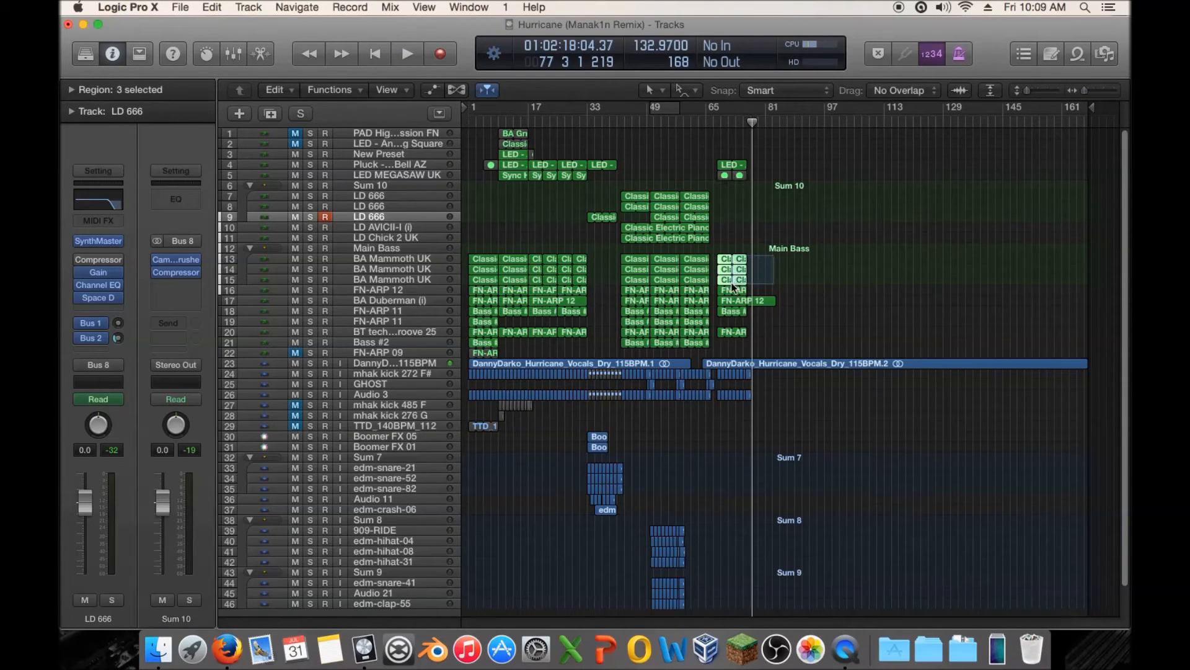
{"action": "left_click_drag", "start_coordinate": [723, 177], "coordinate": [723, 177]}
{"action": "left_click_drag", "start_coordinate": [790, 305], "coordinate": [725, 343]}
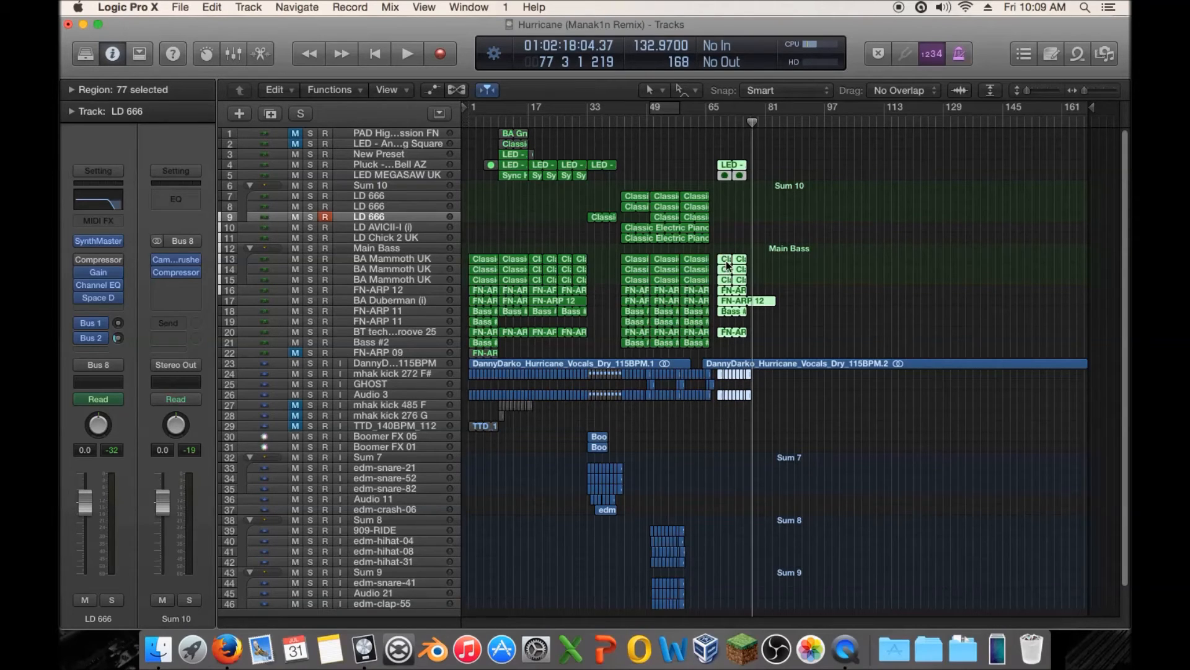
{"action": "left_click_drag", "start_coordinate": [734, 265], "coordinate": [764, 265]}
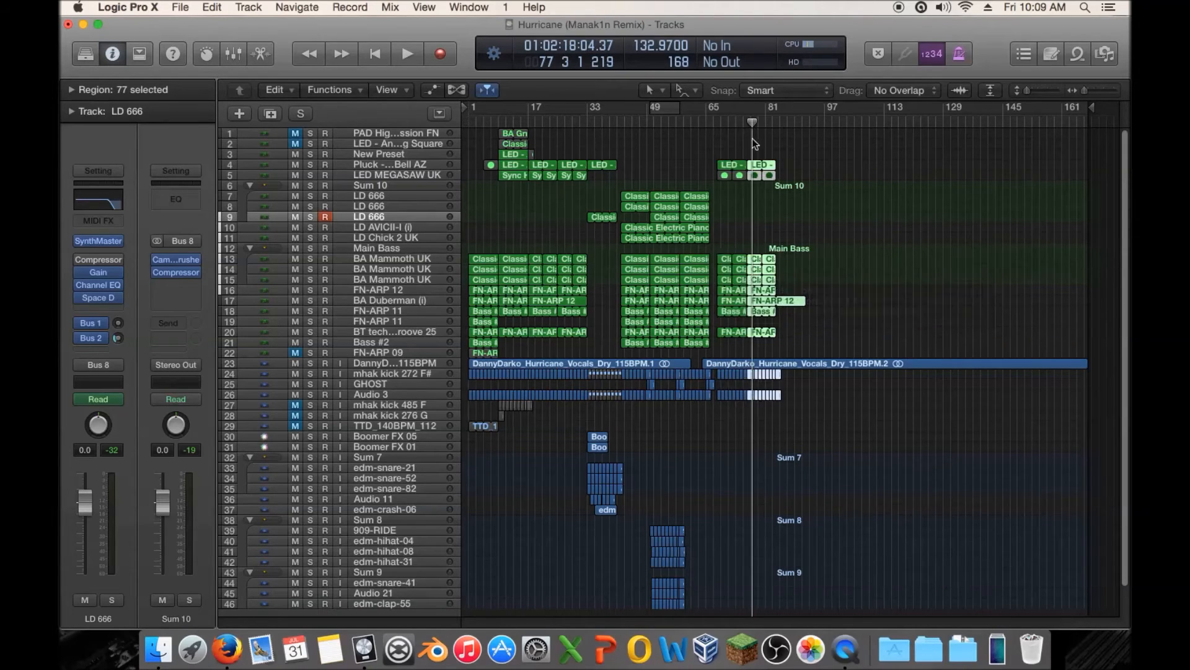
Audition both copied sections from just before bar 68 through bar 85
{"action": "left_click", "coordinate": [712, 120]}
{"action": "key", "text": "space"}
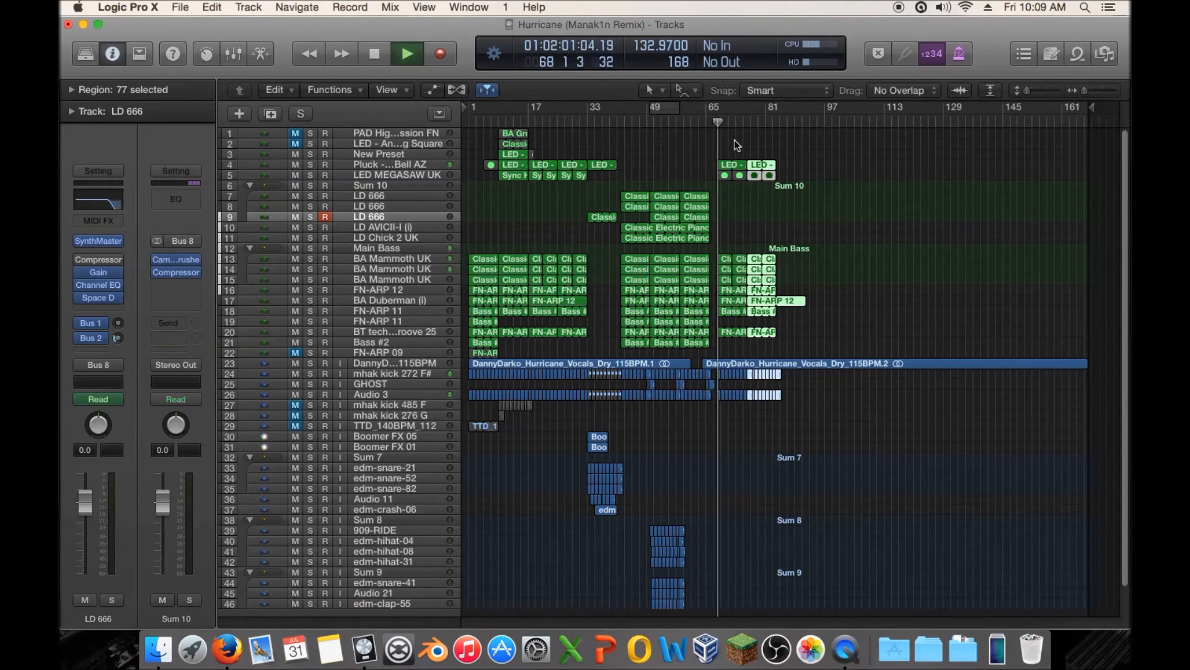
{"action": "left_click", "coordinate": [824, 158]}
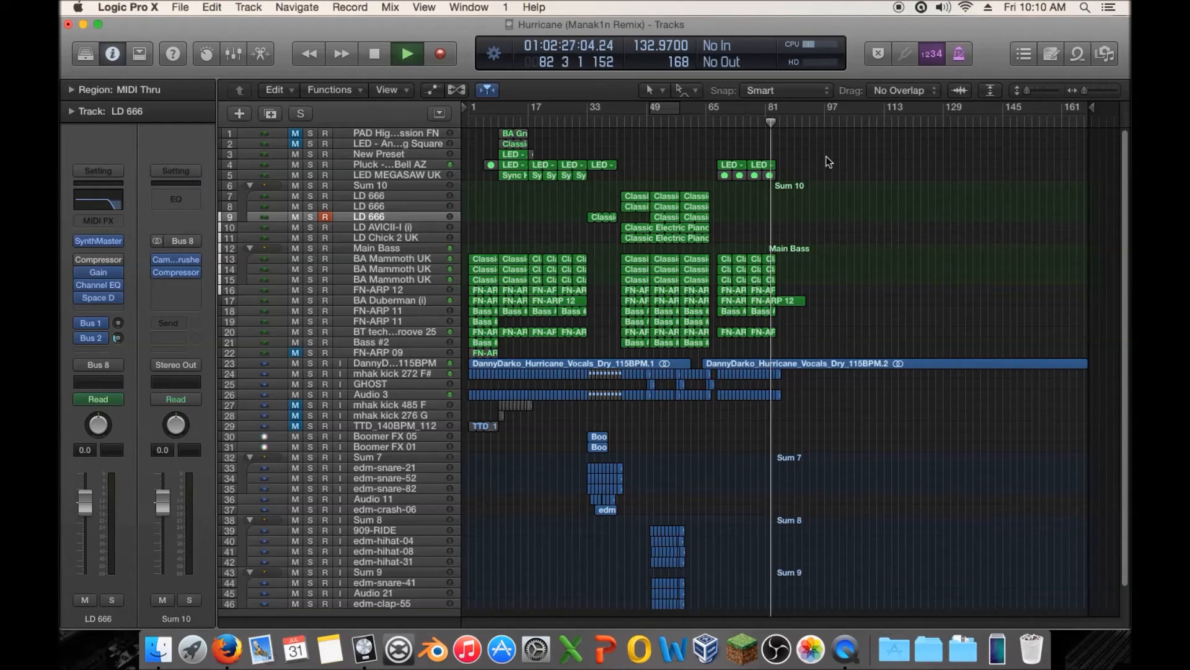
{"action": "key", "text": "space"}
{"action": "key", "text": "space"}
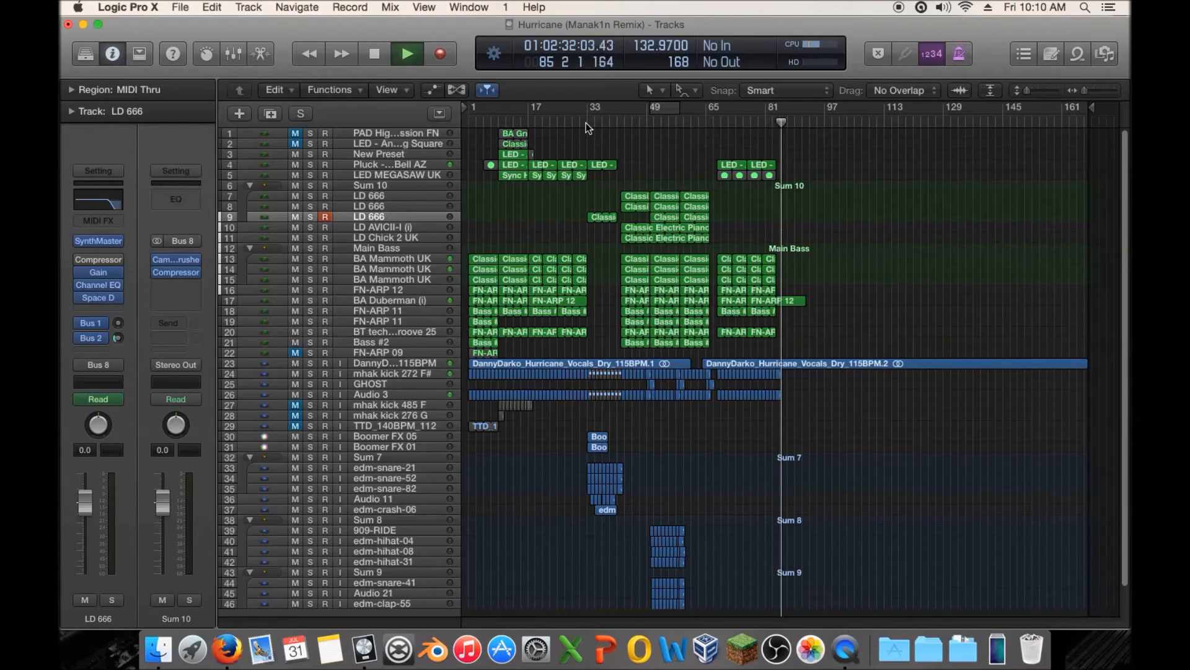
{"action": "key", "text": "space"}
Move the four mhak kick 272 F# regions in bar 83 to the GHOST track and audition the ending from about bar 82
{"action": "left_click_drag", "start_coordinate": [1085, 87], "coordinate": [1098, 87]}
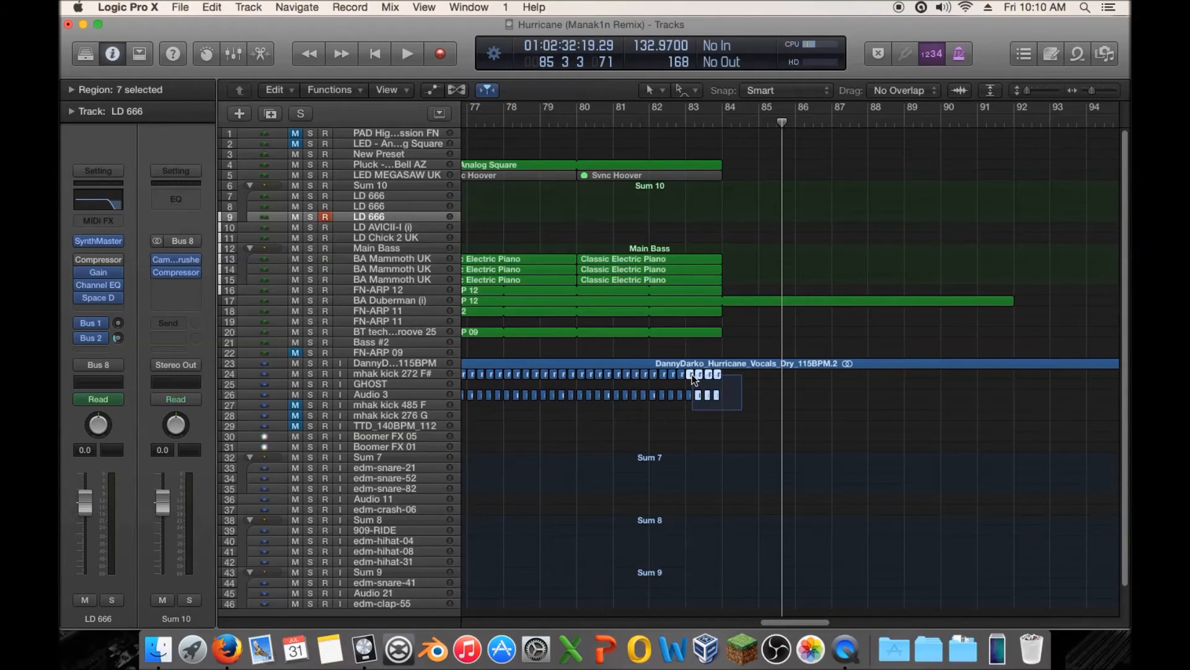
{"action": "left_click_drag", "start_coordinate": [767, 381], "coordinate": [736, 392]}
{"action": "left_click", "coordinate": [667, 118]}
{"action": "key", "text": "space"}
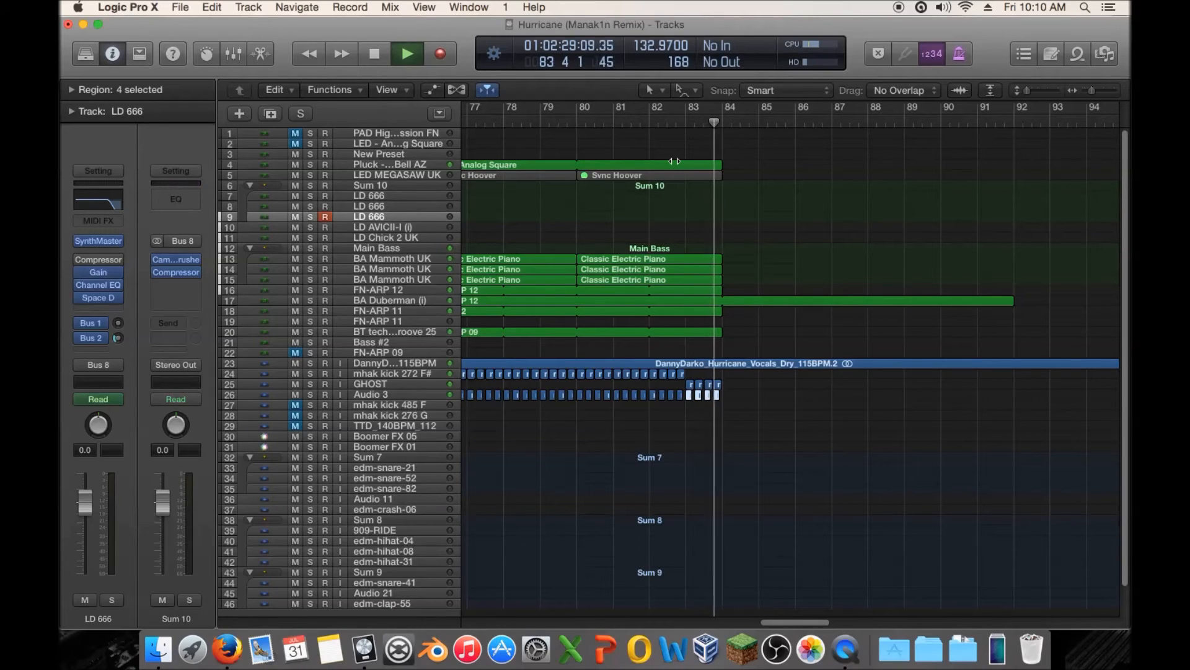
Shorten the overhanging FN-ARP 12 region on the BA Duberman track to end at bar 84 and stop playback
{"action": "left_click_drag", "start_coordinate": [1093, 90], "coordinate": [1085, 93]}
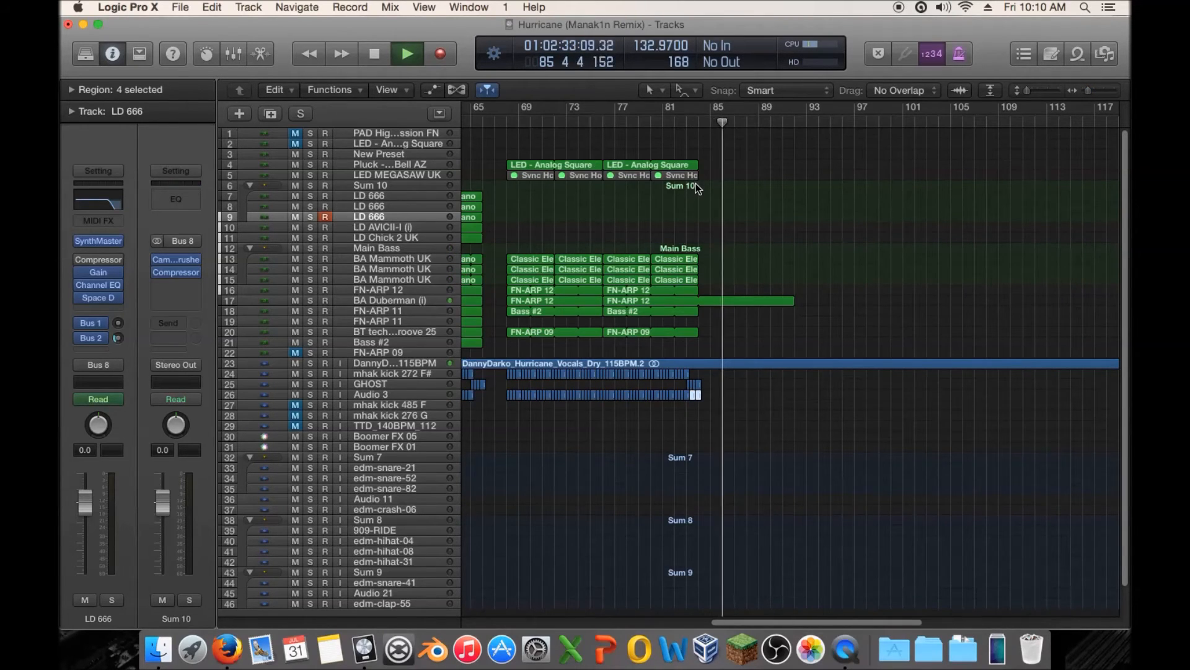
{"action": "left_click_drag", "start_coordinate": [783, 301], "coordinate": [700, 294]}
{"action": "left_click_drag", "start_coordinate": [1089, 91], "coordinate": [1042, 83]}
{"action": "scroll", "coordinate": [935, 278], "scroll_direction": "down", "scroll_amount": 10}
{"action": "scroll", "coordinate": [933, 270], "scroll_direction": "up", "scroll_amount": 5}
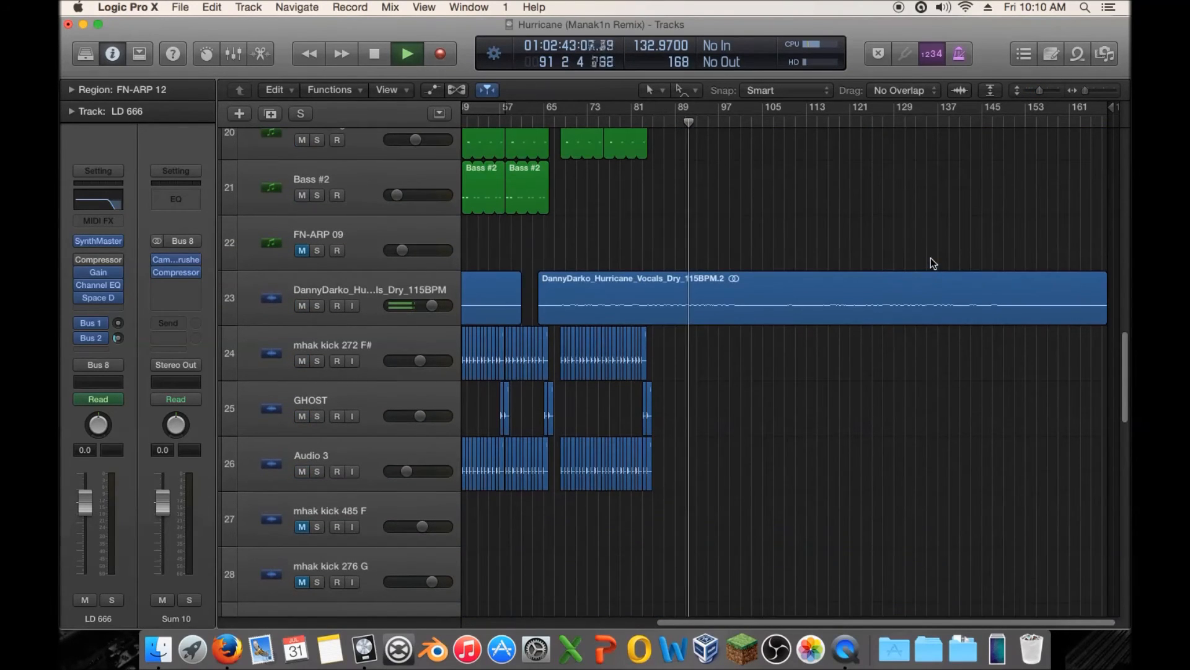
{"action": "scroll", "coordinate": [931, 258], "scroll_direction": "up", "scroll_amount": 3}
{"action": "left_click_drag", "start_coordinate": [1041, 90], "coordinate": [1082, 91]}
{"action": "scroll", "coordinate": [892, 226], "scroll_direction": "up", "scroll_amount": 10}
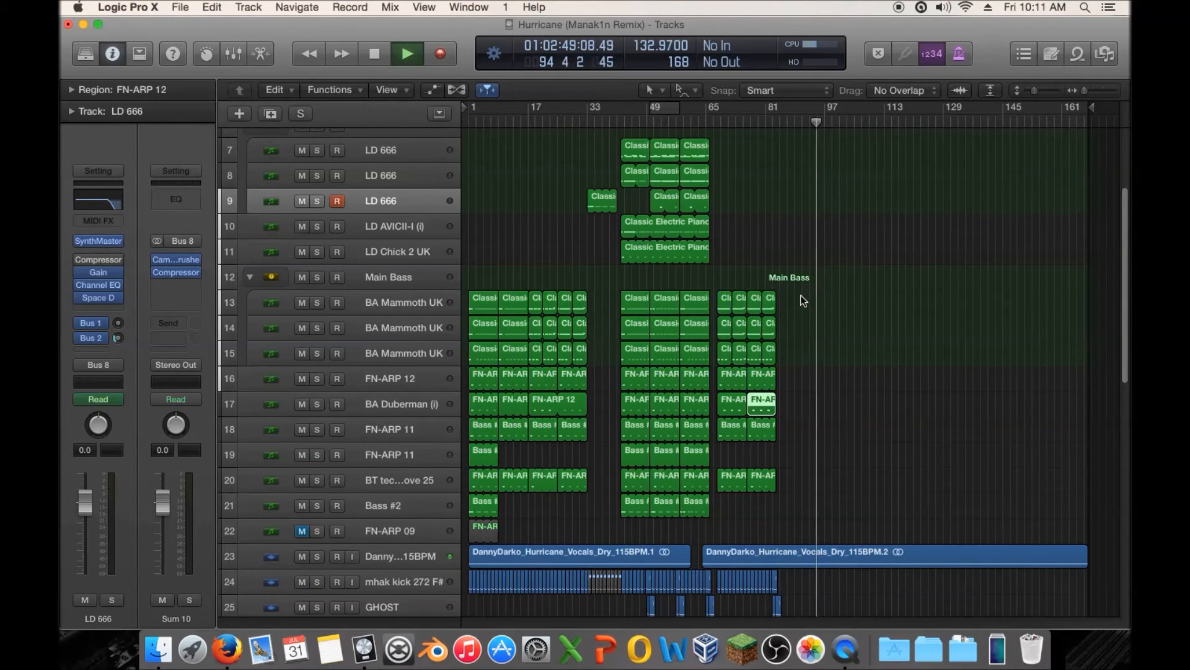
{"action": "key", "text": "space"}
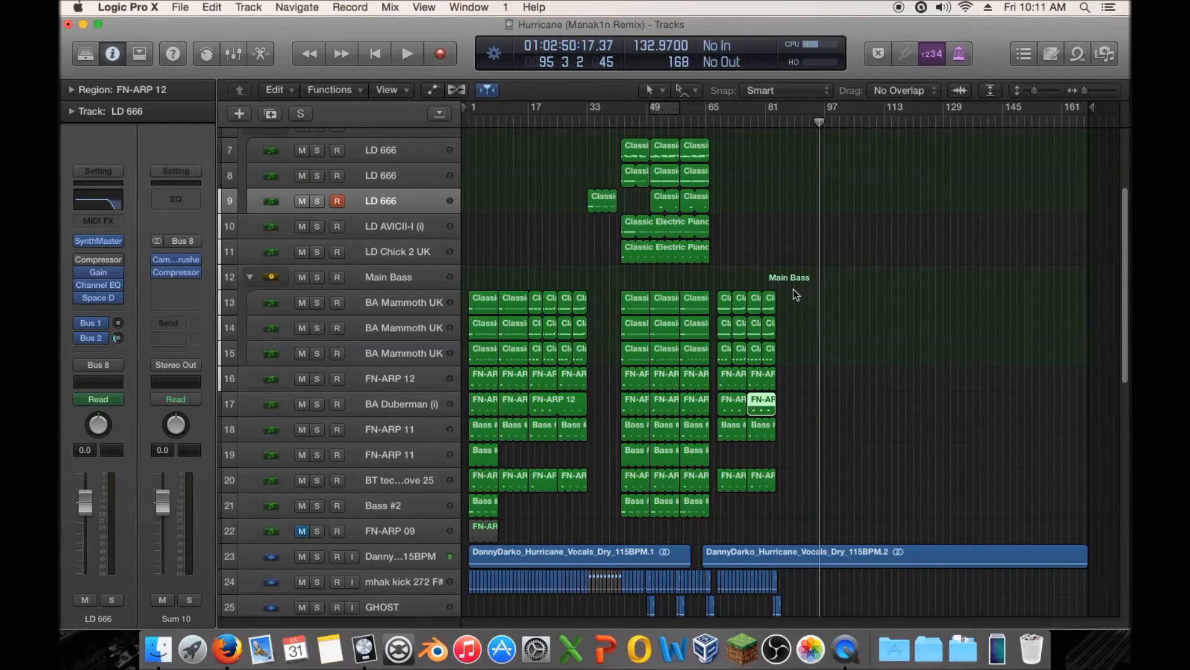
Review the arrangement from bar 1 to the end and audition the earlier section from about bar 25
{"action": "left_click_drag", "start_coordinate": [601, 300], "coordinate": [543, 444]}
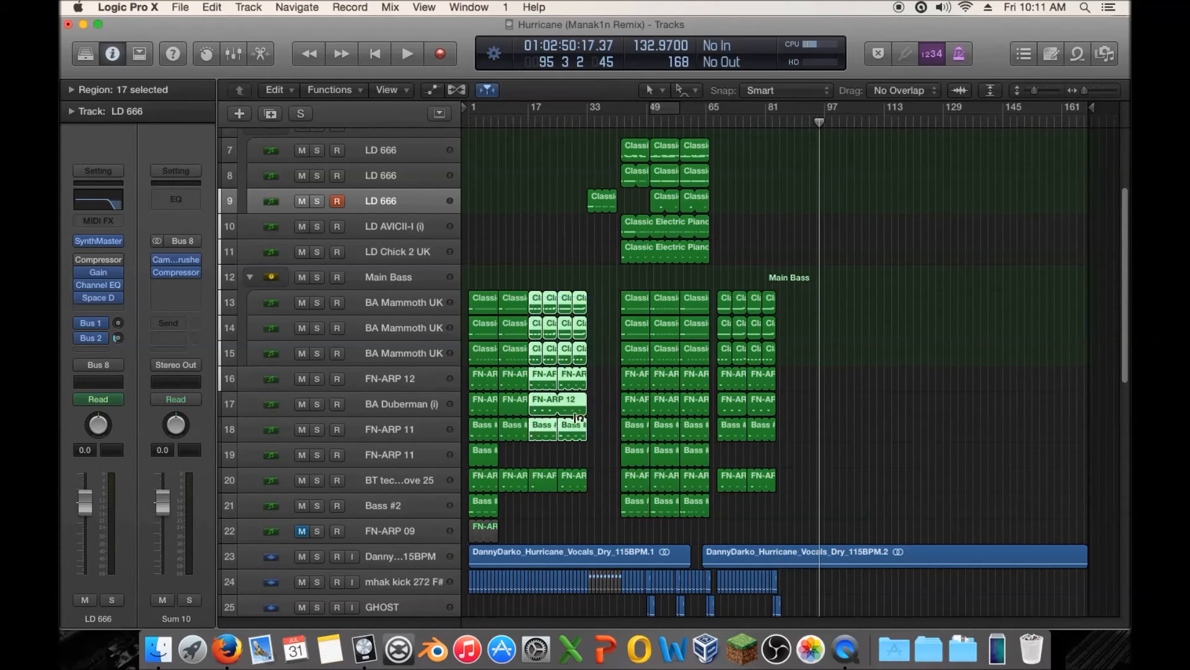
{"action": "scroll", "coordinate": [595, 404], "scroll_direction": "up", "scroll_amount": 5}
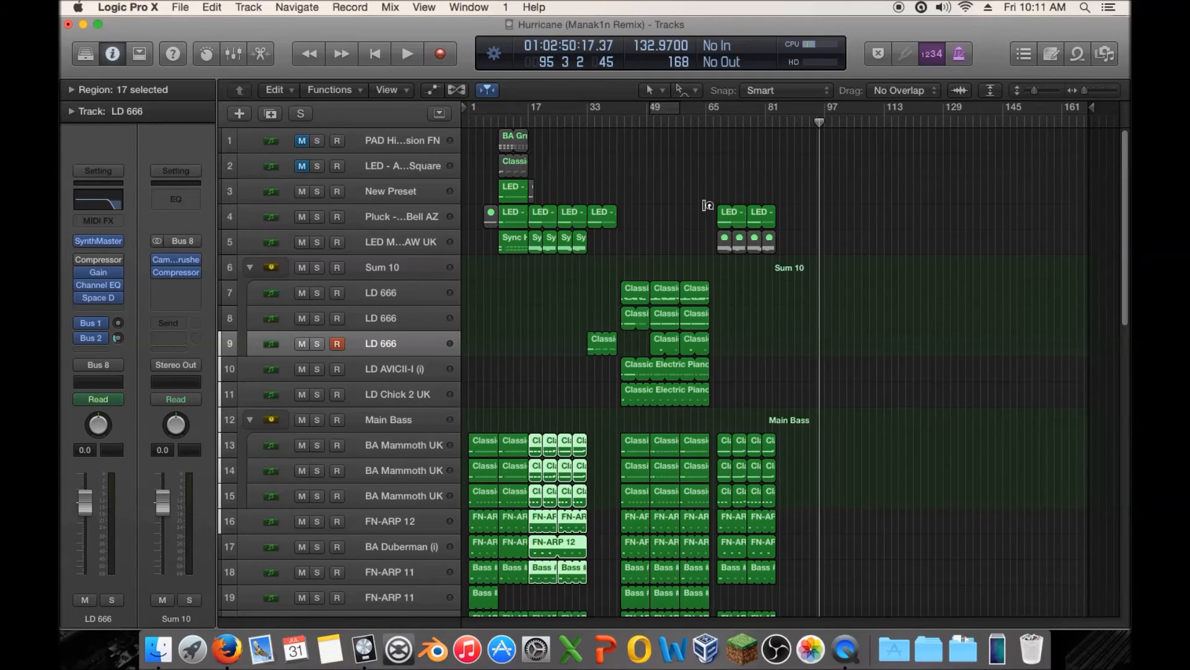
{"action": "scroll", "coordinate": [568, 236], "scroll_direction": "down", "scroll_amount": 7}
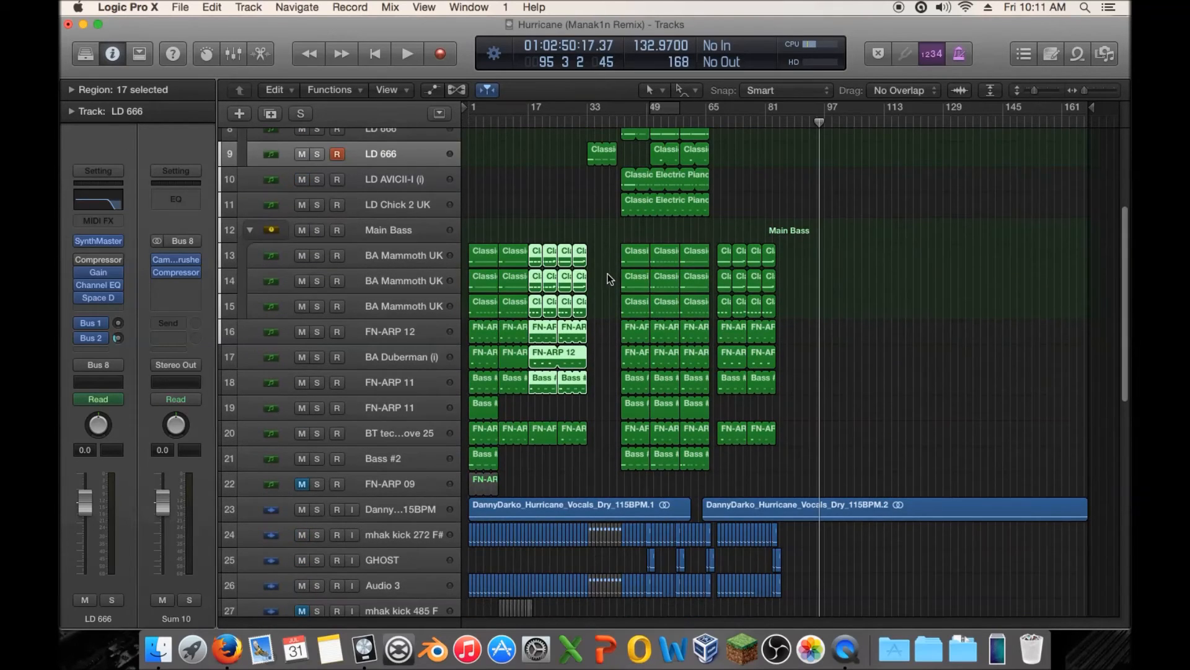
{"action": "scroll", "coordinate": [611, 279], "scroll_direction": "down", "scroll_amount": 7}
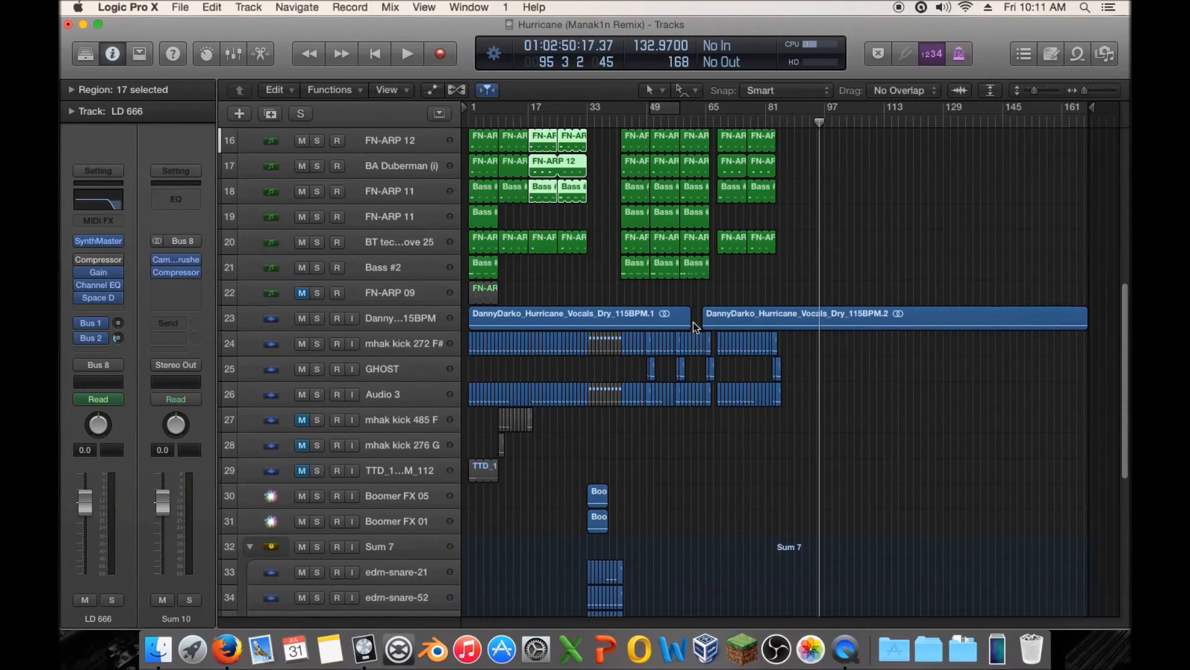
{"action": "scroll", "coordinate": [693, 325], "scroll_direction": "down", "scroll_amount": 5}
{"action": "scroll", "coordinate": [693, 325], "scroll_direction": "up", "scroll_amount": 5}
{"action": "scroll", "coordinate": [693, 324], "scroll_direction": "up", "scroll_amount": 9}
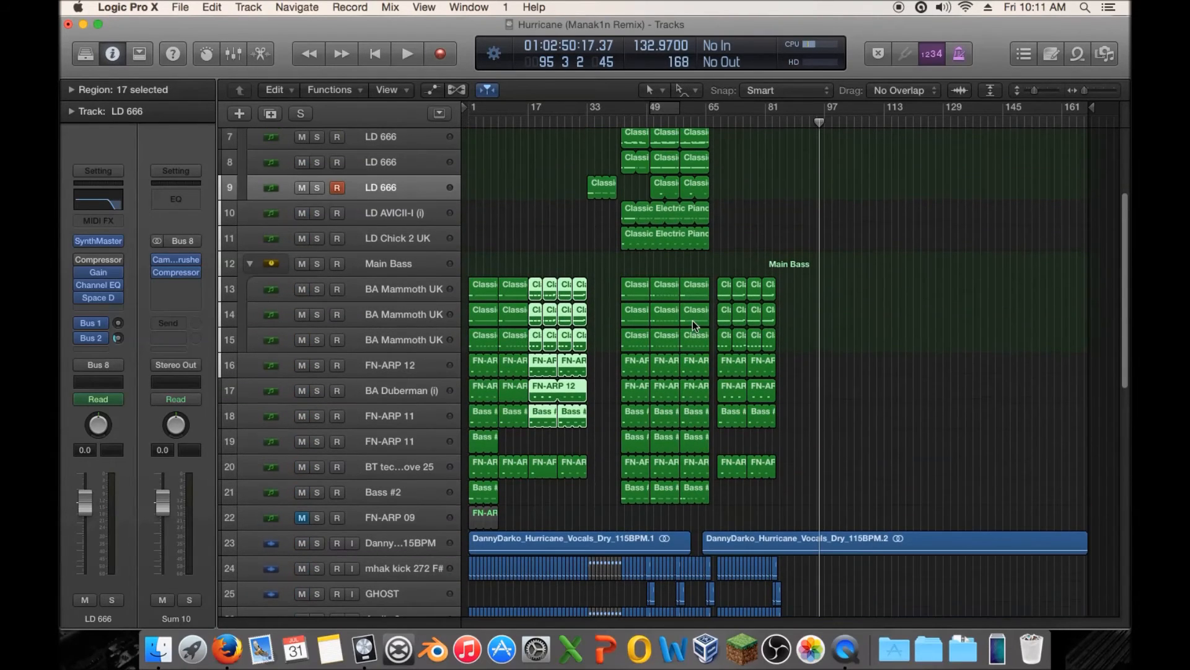
{"action": "scroll", "coordinate": [703, 284], "scroll_direction": "down", "scroll_amount": 5}
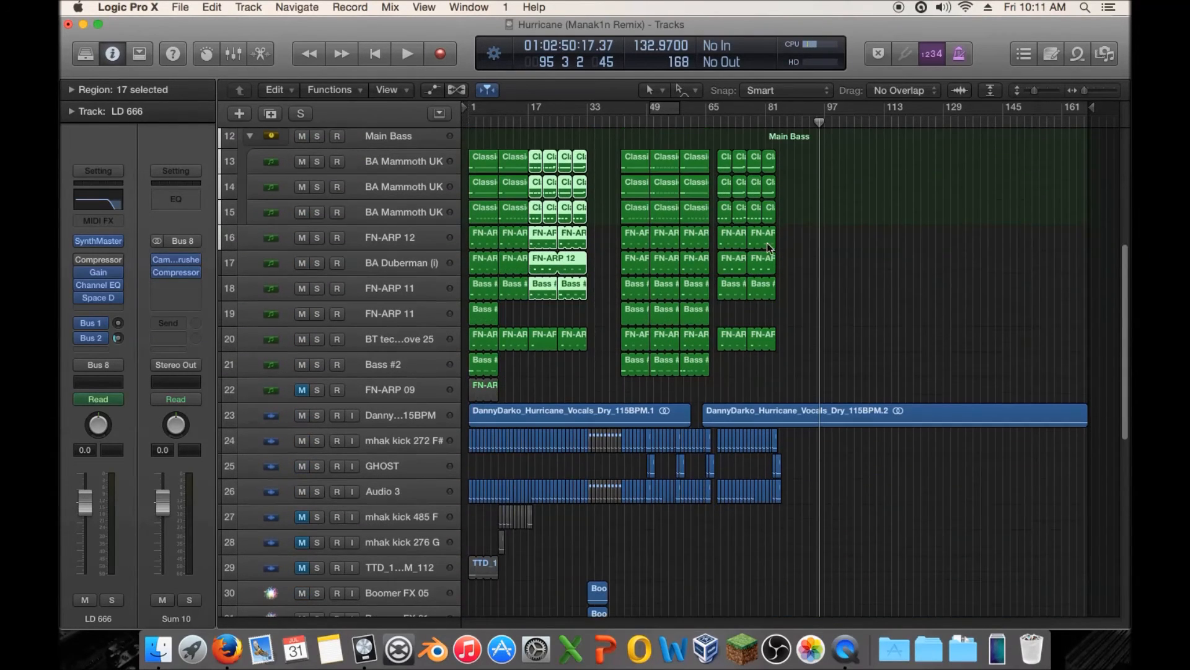
{"action": "left_click", "coordinate": [555, 121]}
{"action": "key", "text": "space"}
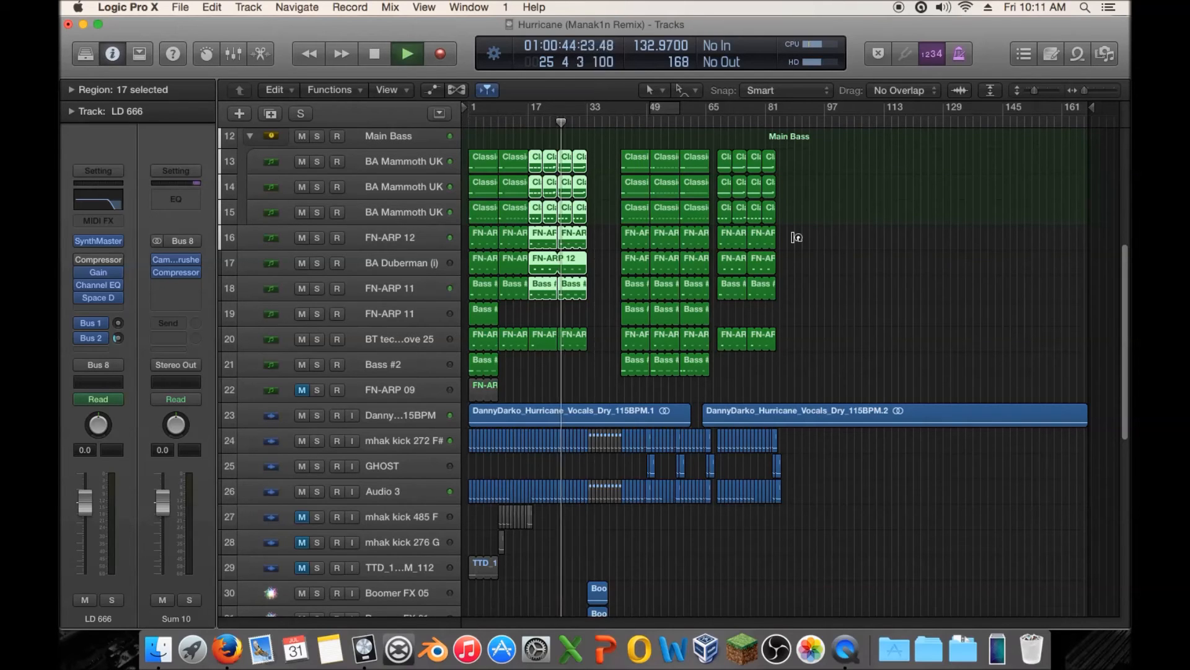
{"action": "scroll", "coordinate": [835, 244], "scroll_direction": "up", "scroll_amount": 10}
{"action": "key", "text": "space"}
Copy the lead and bass regions of bars 25 to 33 to bar 92, trimming the BA Duberman FN-ARP 12 copy to eight bars
{"action": "left_click", "coordinate": [837, 247]}
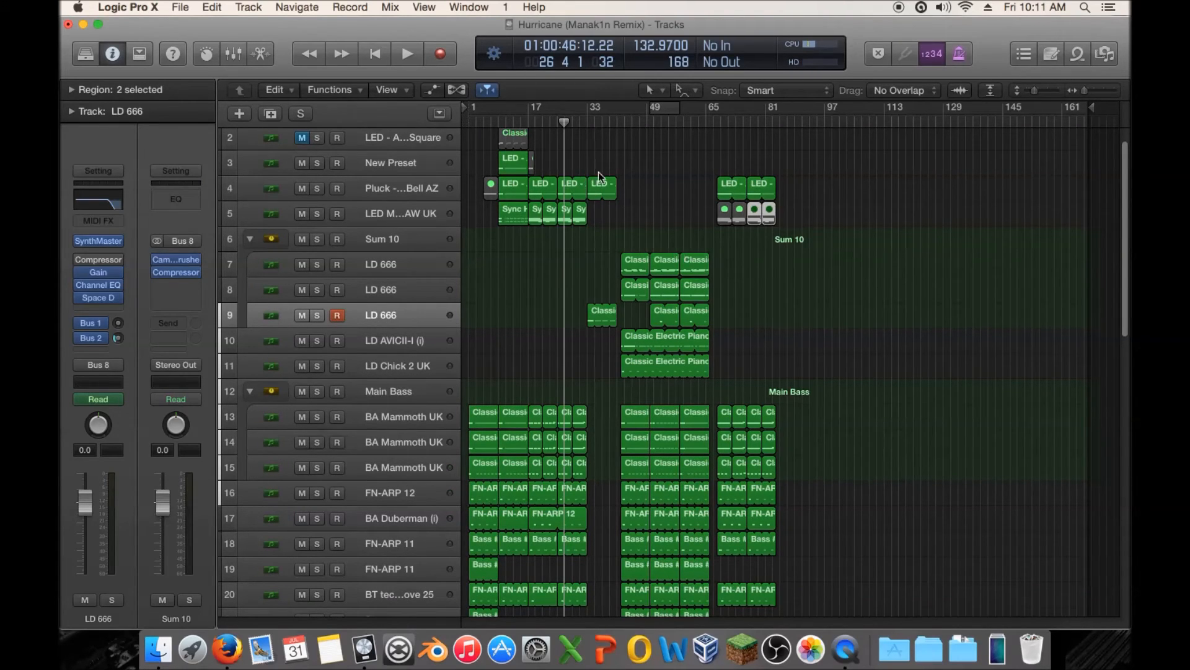
{"action": "left_click", "coordinate": [578, 163]}
{"action": "left_click_drag", "start_coordinate": [570, 289], "coordinate": [577, 460]}
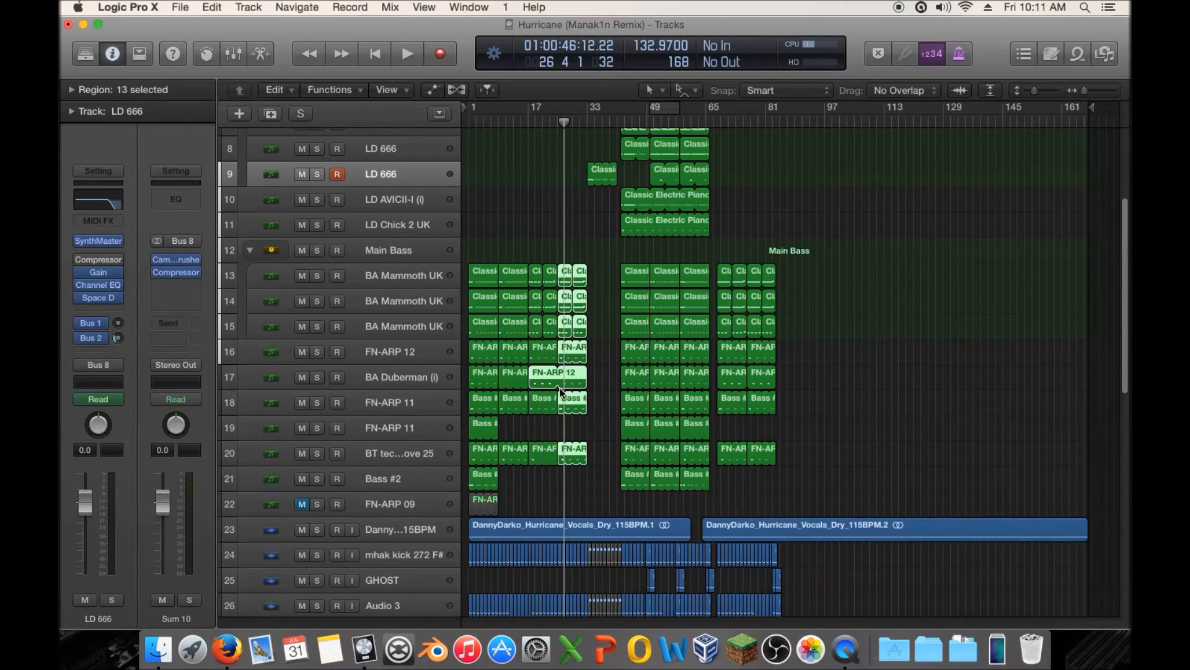
{"action": "mouse_move", "coordinate": [824, 383]}
{"action": "left_mouse_down"}
{"action": "mouse_move", "coordinate": [771, 381]}
{"action": "mouse_move", "coordinate": [837, 385]}
{"action": "mouse_move", "coordinate": [795, 377]}
{"action": "mouse_move", "coordinate": [810, 379]}
{"action": "left_mouse_up"}
Move the 13 copied lead and bass regions from bar 92 back to bar 84
{"action": "scroll", "coordinate": [811, 379], "scroll_direction": "up", "scroll_amount": 6}
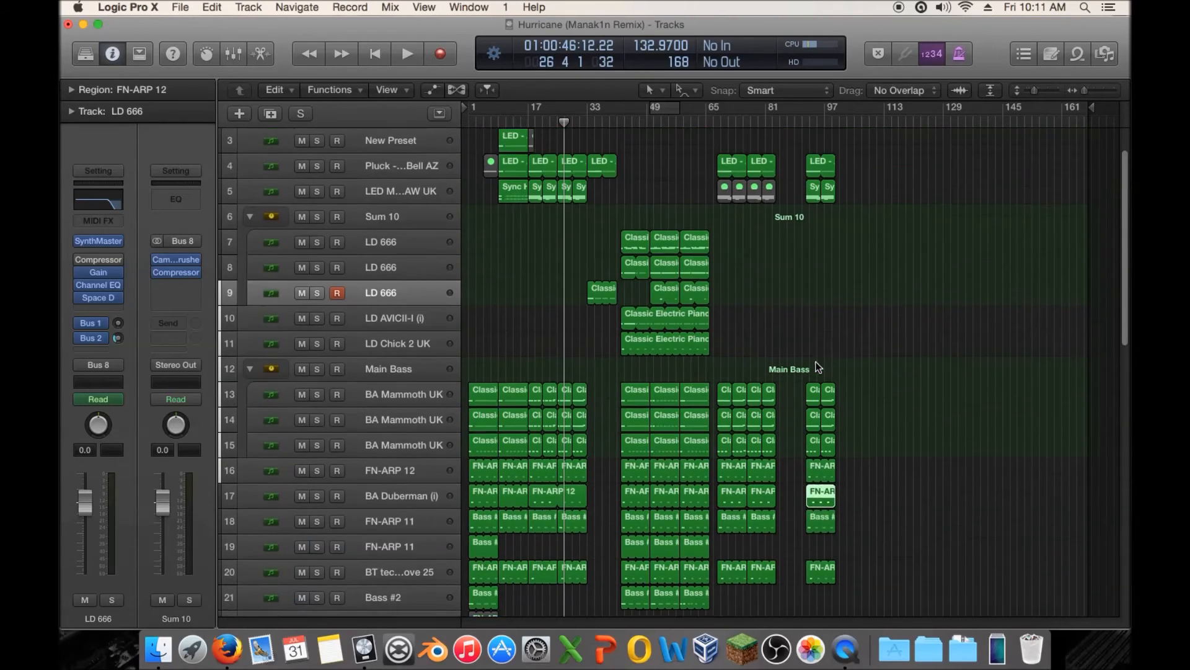
{"action": "left_click_drag", "start_coordinate": [863, 175], "coordinate": [776, 548]}
{"action": "scroll", "coordinate": [850, 426], "scroll_direction": "up", "scroll_amount": 5}
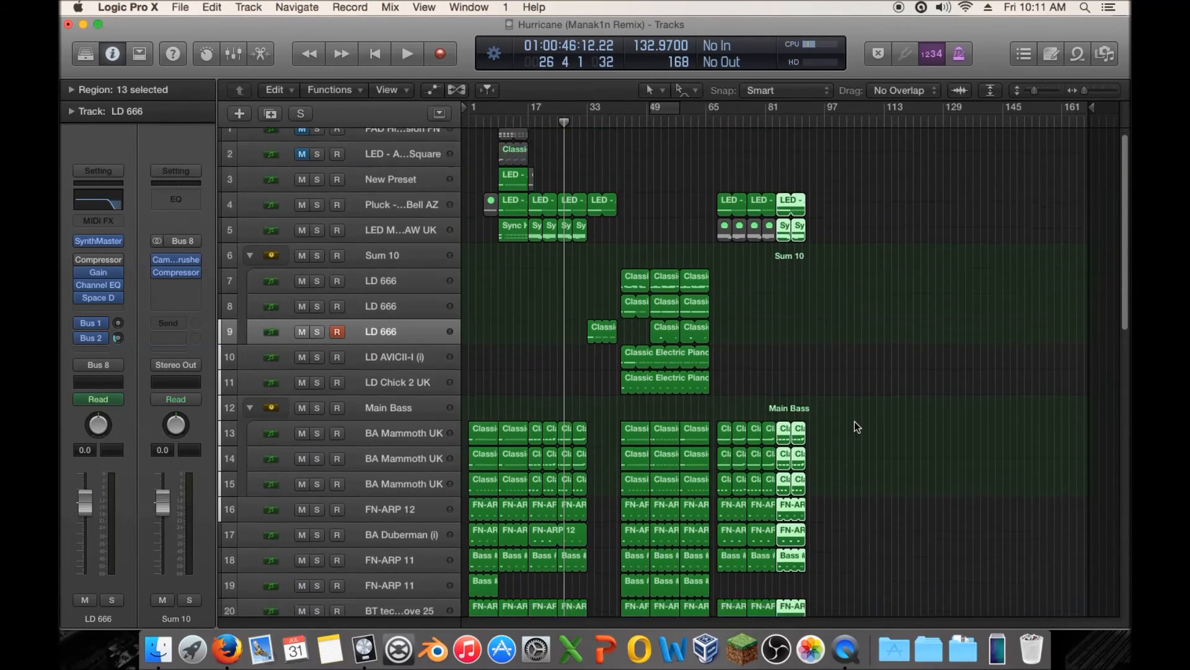
Copy eight bars of kicks from bar 68 on the mhak kick 272 F# and Audio 3 tracks to bar 84
{"action": "scroll", "coordinate": [854, 421], "scroll_direction": "down", "scroll_amount": 10}
{"action": "scroll", "coordinate": [854, 422], "scroll_direction": "up", "scroll_amount": 4}
{"action": "left_click_drag", "start_coordinate": [1085, 91], "coordinate": [1095, 88]}
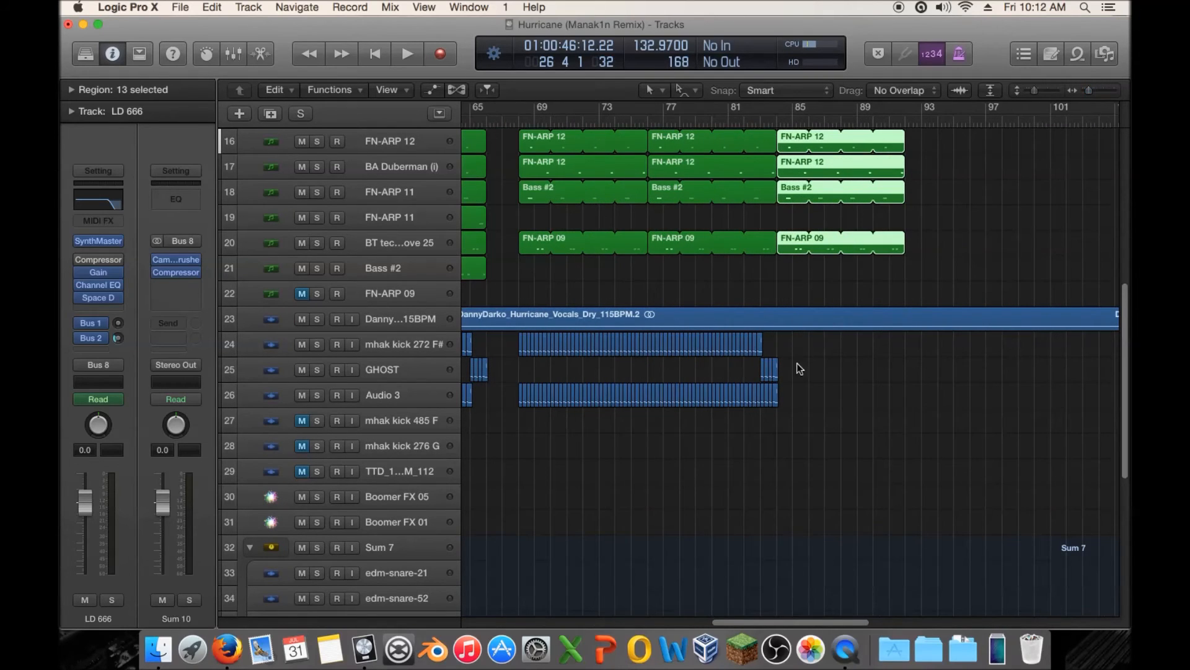
{"action": "left_click", "coordinate": [822, 344]}
{"action": "left_click", "coordinate": [774, 369]}
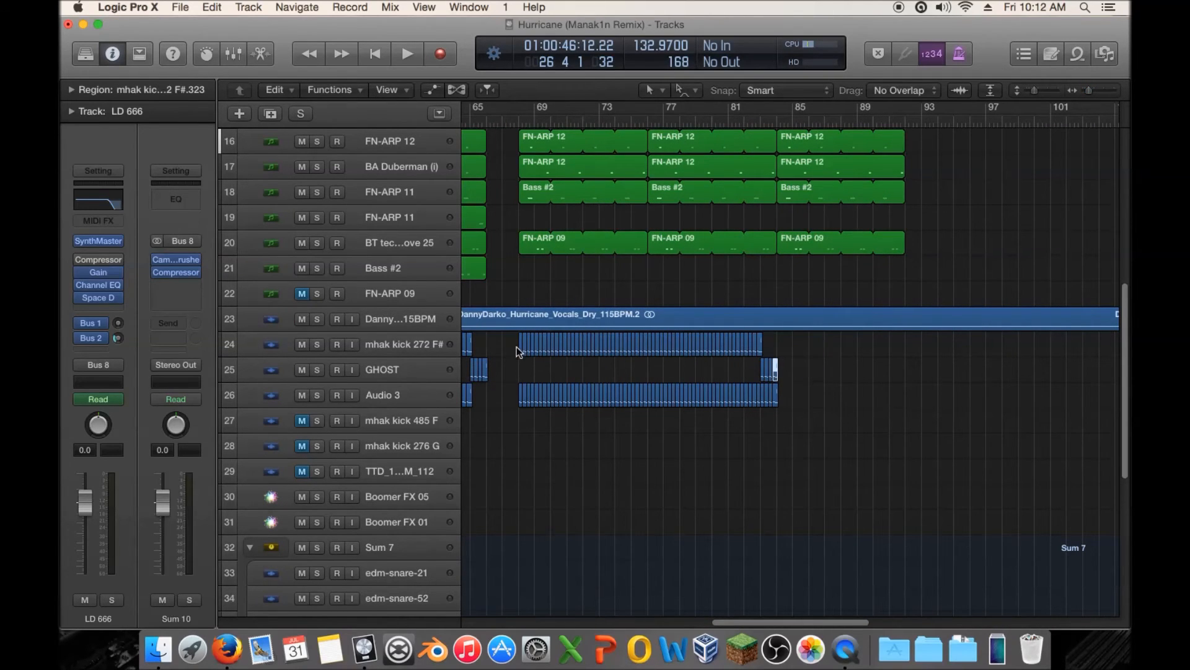
{"action": "left_click_drag", "start_coordinate": [511, 342], "coordinate": [642, 403]}
{"action": "left_click_drag", "start_coordinate": [662, 348], "coordinate": [825, 344]}
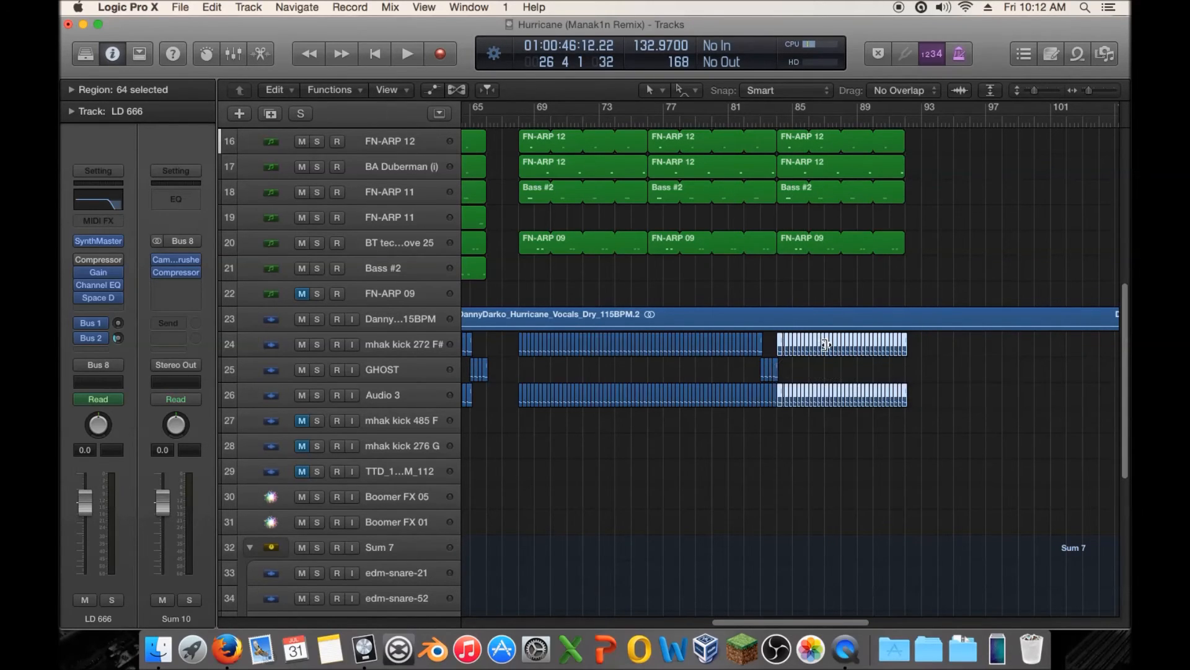
Unmute the four Sync Hoover regions between bars 68 and 84 on the LED MEGASAW UK track
{"action": "scroll", "coordinate": [959, 287], "scroll_direction": "up", "scroll_amount": 10}
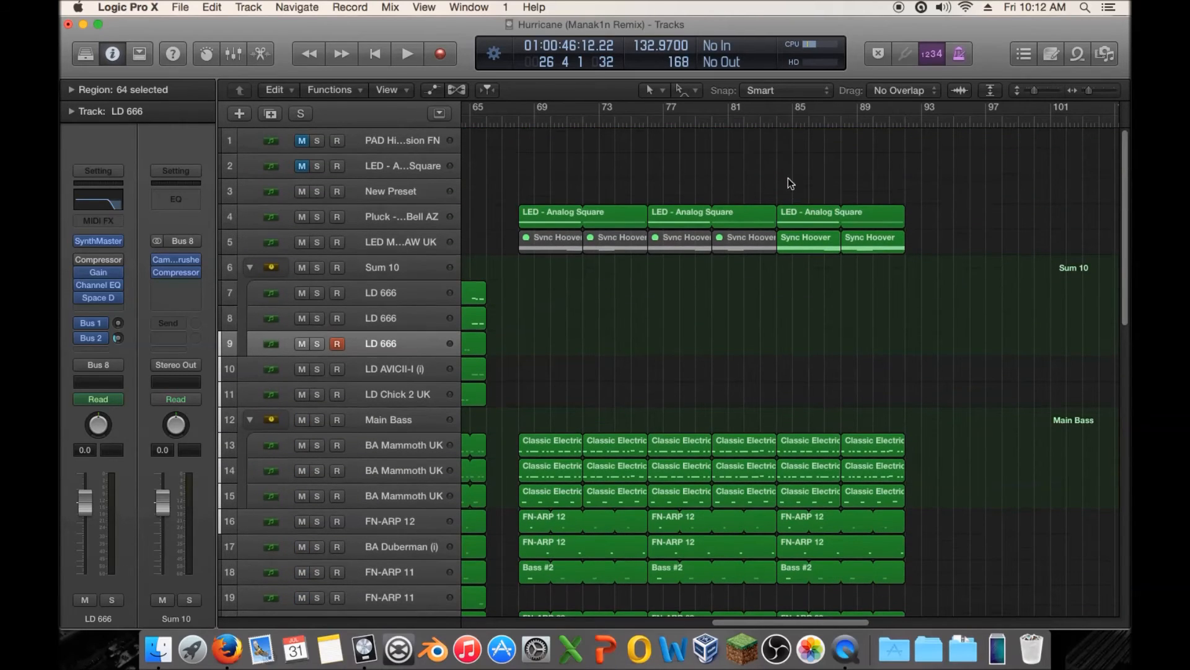
{"action": "left_click", "coordinate": [735, 244]}
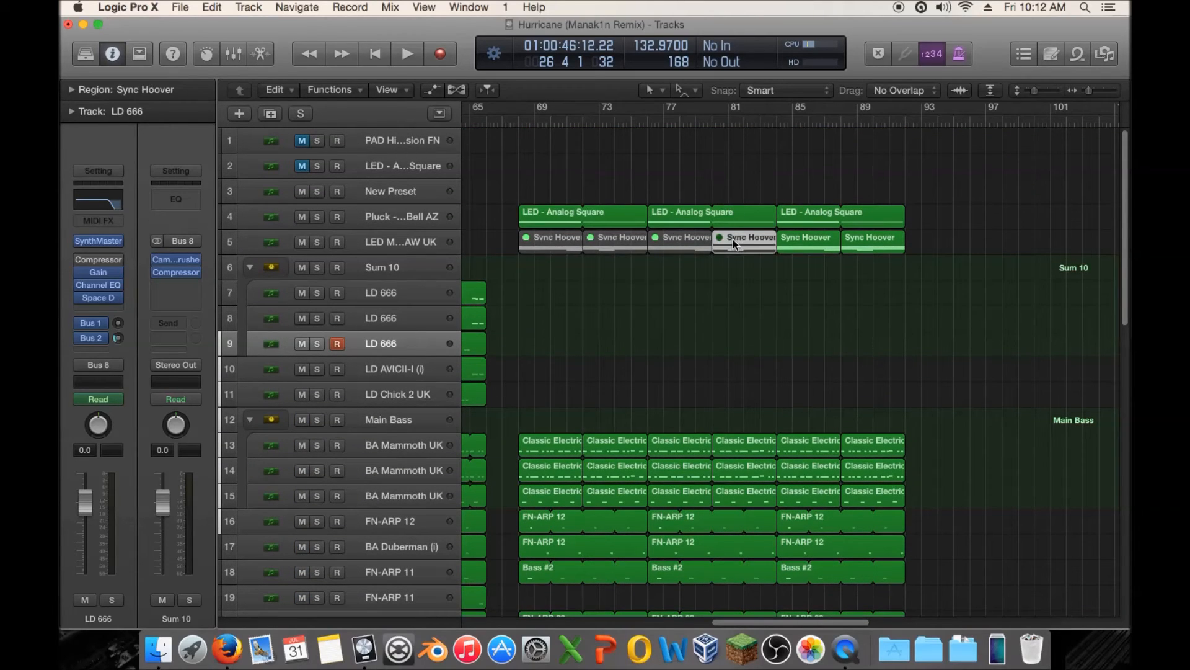
{"action": "key", "text": "ctrl+m"}
{"action": "left_click", "coordinate": [678, 242]}
{"action": "key", "text": "ctrl+m"}
{"action": "left_click", "coordinate": [627, 241]}
{"action": "key", "text": "ctrl+m"}
{"action": "left_click", "coordinate": [549, 241]}
{"action": "key", "text": "ctrl+m"}
Show track automation and insert a stereo Gain plug-in on the LED MEGASAW UK track
{"action": "key", "text": "super+Down"}
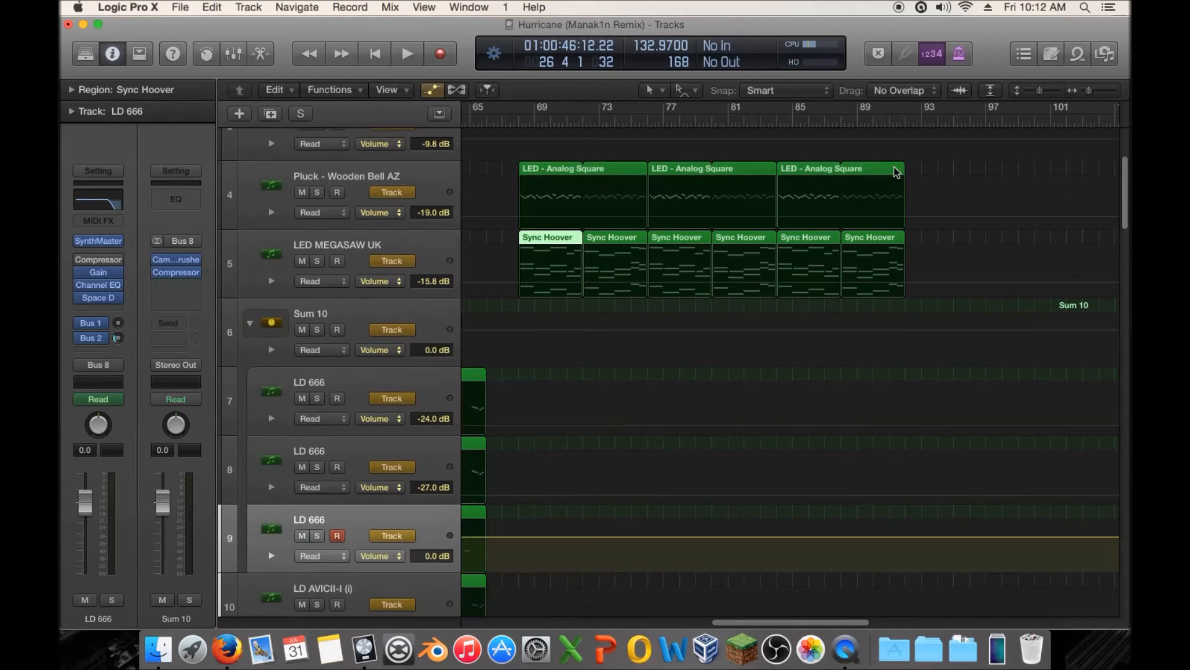
{"action": "left_click", "coordinate": [420, 246]}
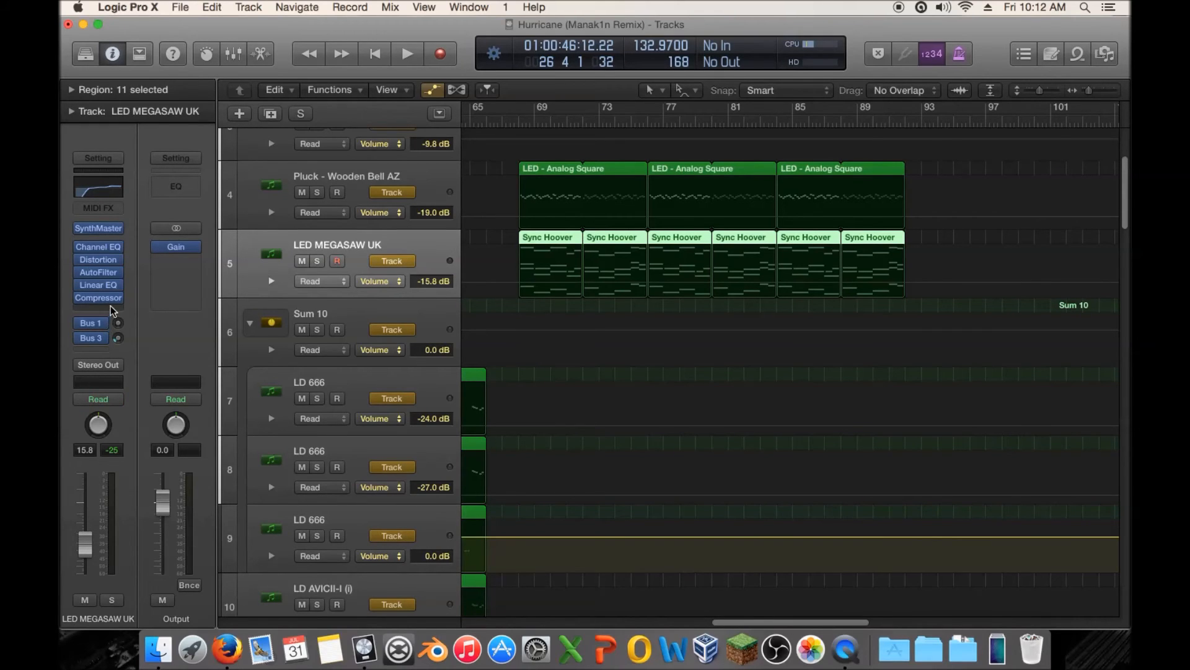
{"action": "left_click", "coordinate": [113, 311]}
{"action": "mouse_move", "coordinate": [143, 471]}
{"action": "mouse_move", "coordinate": [241, 472]}
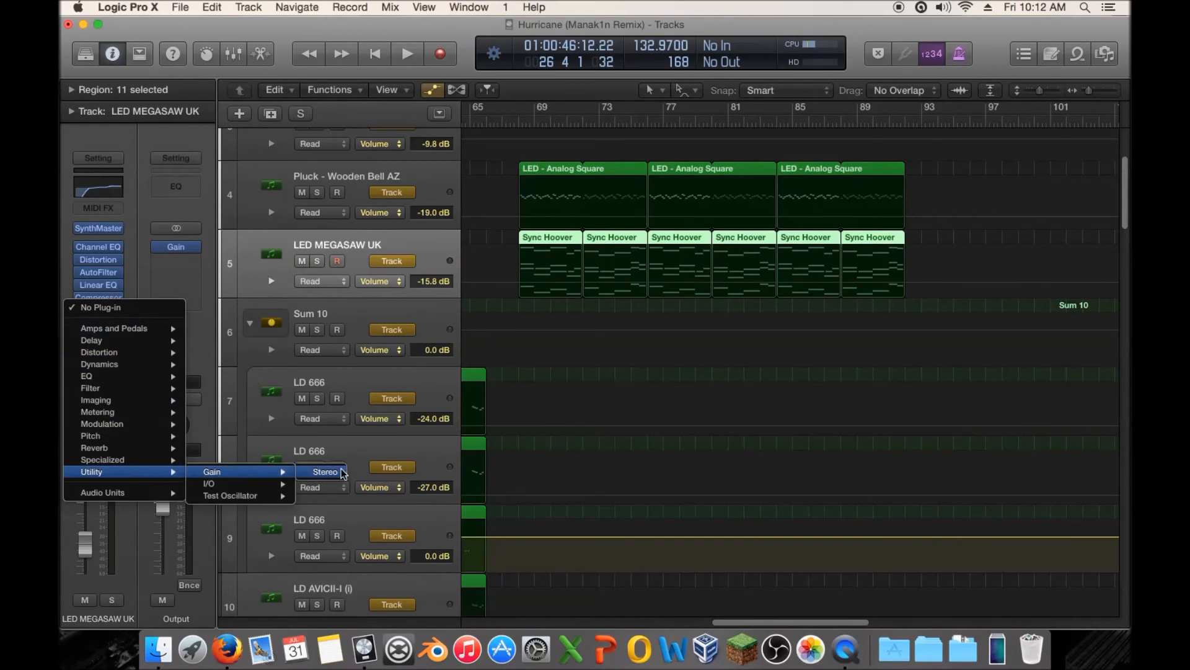
{"action": "left_click", "coordinate": [326, 472]}
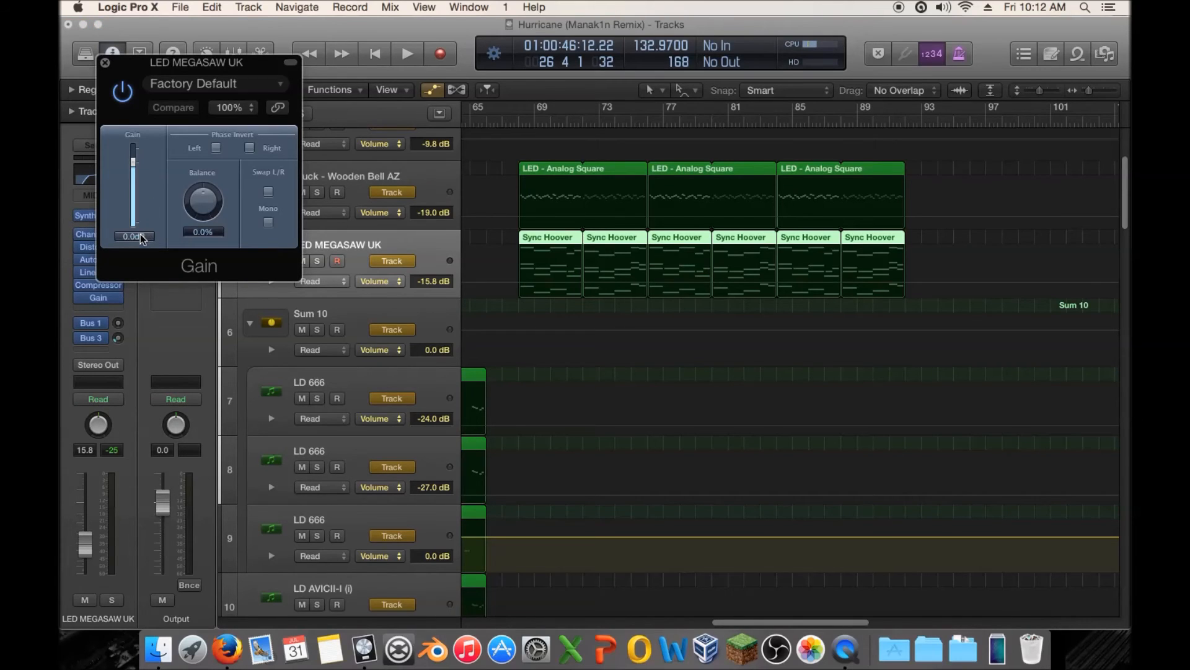
Set the LED MEGASAW UK Gain plug-in to -15.8 dB and reset the track's volume fader to 0.0 dB
{"action": "double_click", "coordinate": [135, 236]}
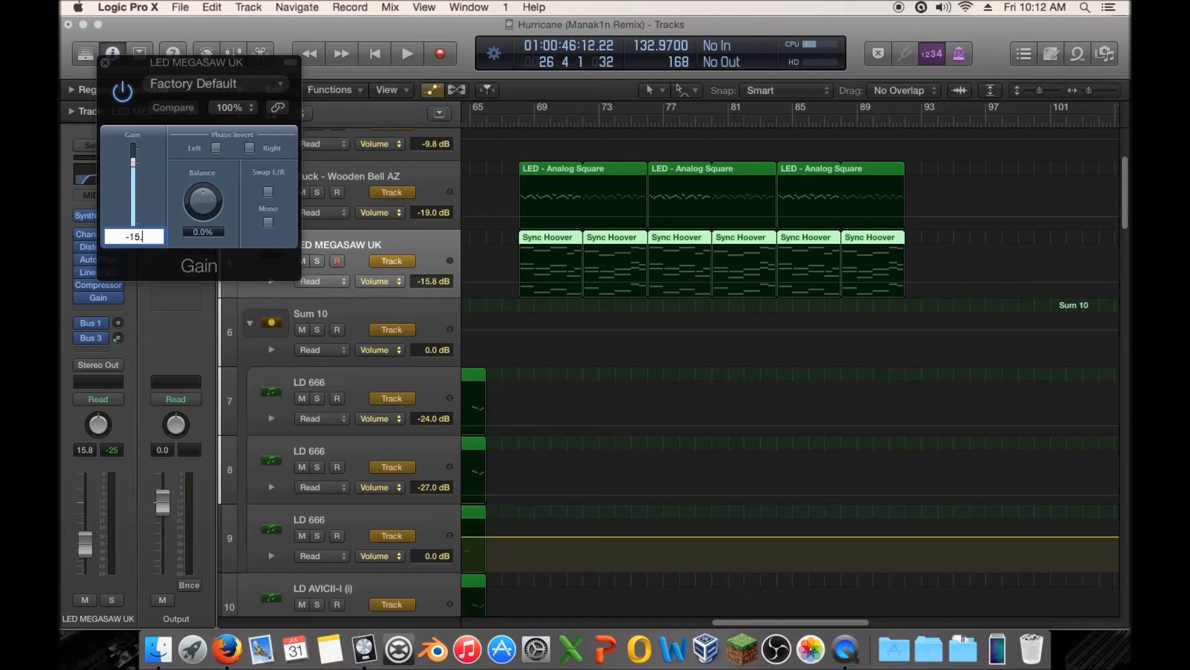
{"action": "key", "text": "Return"}
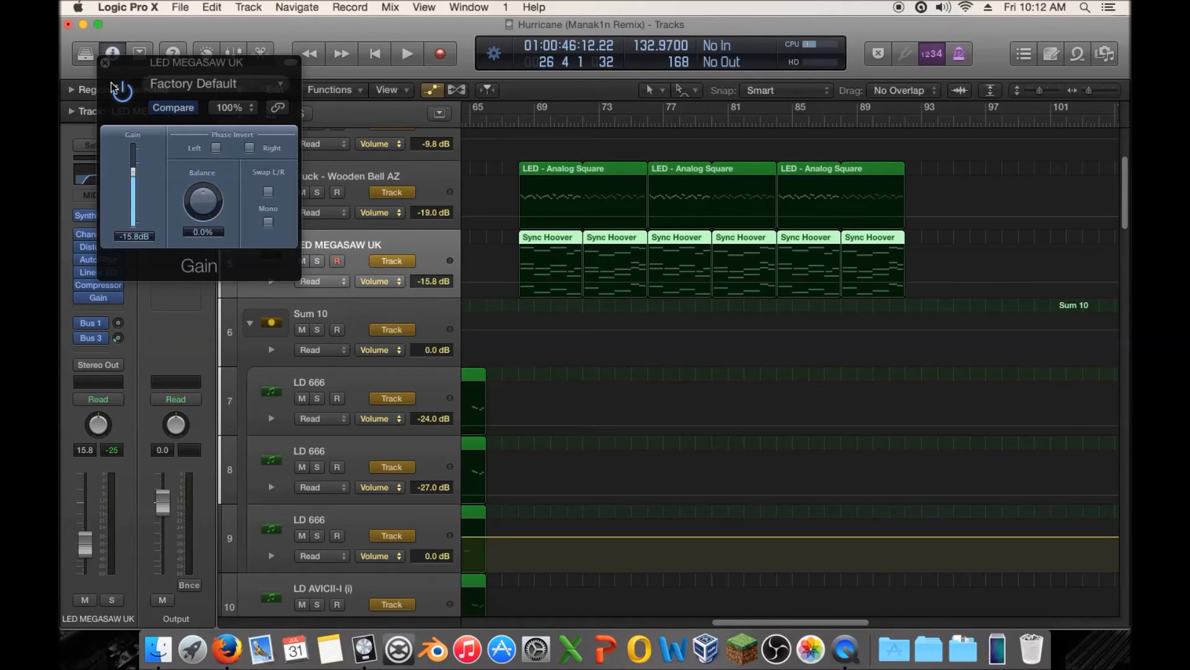
{"action": "left_click", "coordinate": [105, 63]}
{"action": "left_click", "coordinate": [101, 531], "text": "alt"}
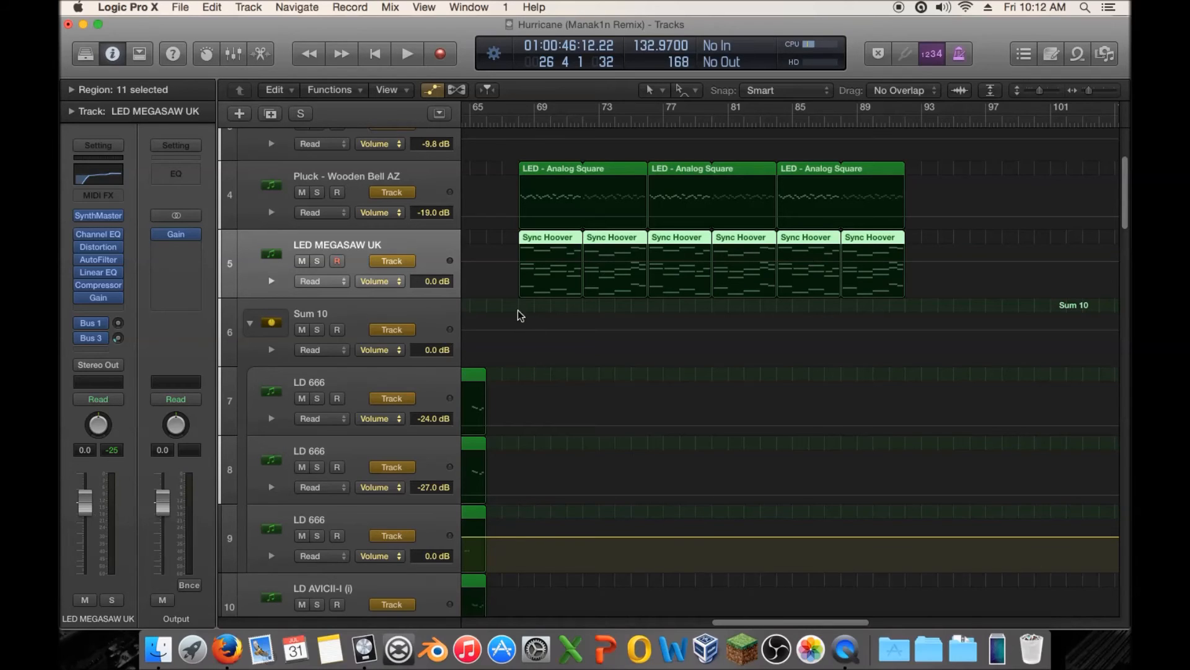
Automate LED MEGASAW UK's volume at -133 dB from bar 68 to 76, ramping to 0.0 dB at bar 92, and play from bar 68
{"action": "key", "text": "a"}
{"action": "key", "text": "a"}
{"action": "left_click", "coordinate": [907, 265]}
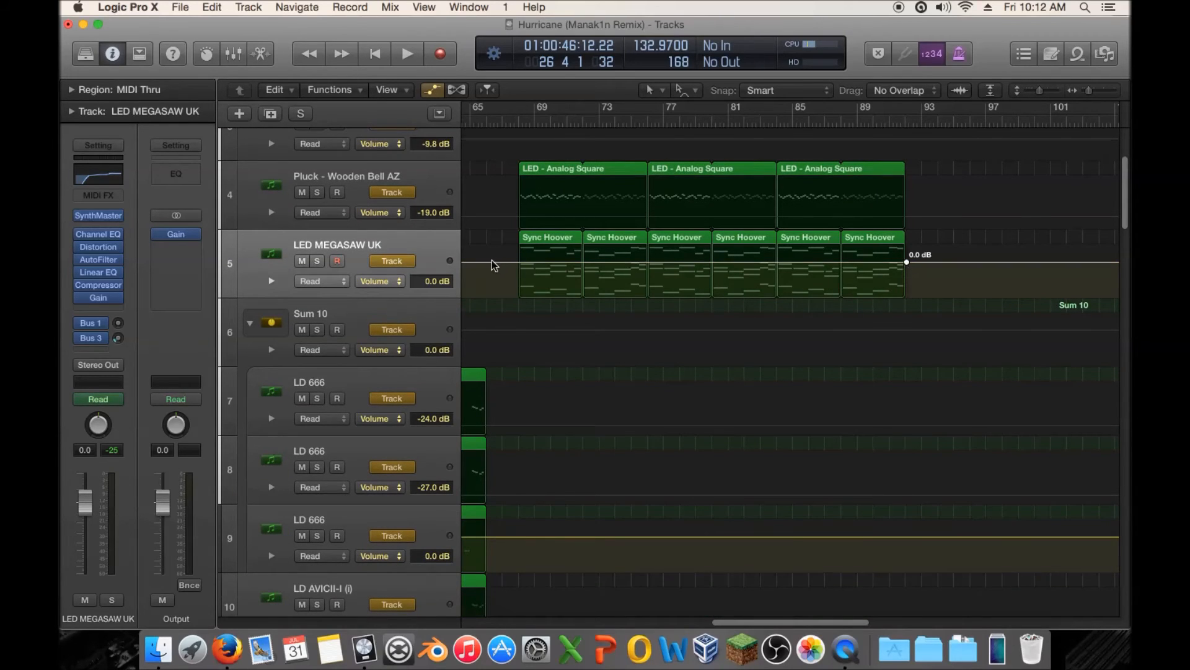
{"action": "left_click_drag", "start_coordinate": [518, 262], "coordinate": [649, 296]}
{"action": "left_click", "coordinate": [521, 122]}
{"action": "key", "text": "space"}
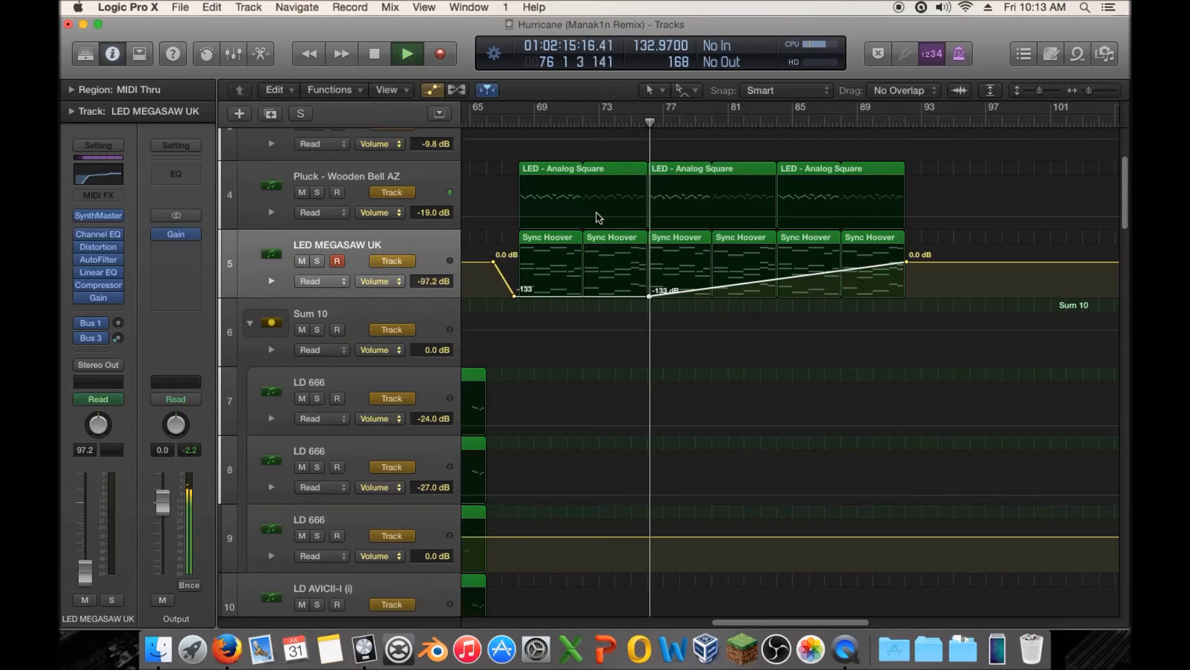
Move the start of the volume ramp back to about bar 75 and bend the ramp into an upward curve
{"action": "left_click", "coordinate": [649, 297]}
{"action": "left_click_drag", "start_coordinate": [650, 297], "coordinate": [630, 296]}
{"action": "left_click_drag", "start_coordinate": [514, 297], "coordinate": [514, 297]}
{"action": "left_click_drag", "start_coordinate": [690, 288], "coordinate": [688, 279]}
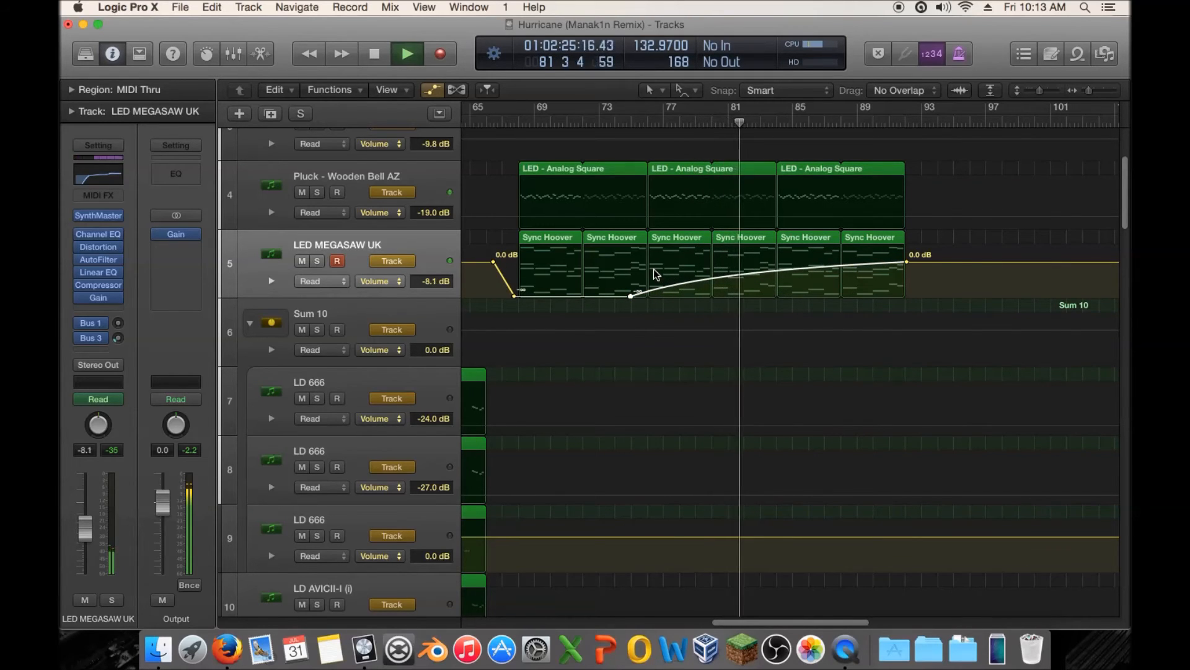
Add a -5.1 dB volume point at about bar 83 and move the 0.0 dB end point to bar 84
{"action": "left_click", "coordinate": [780, 275]}
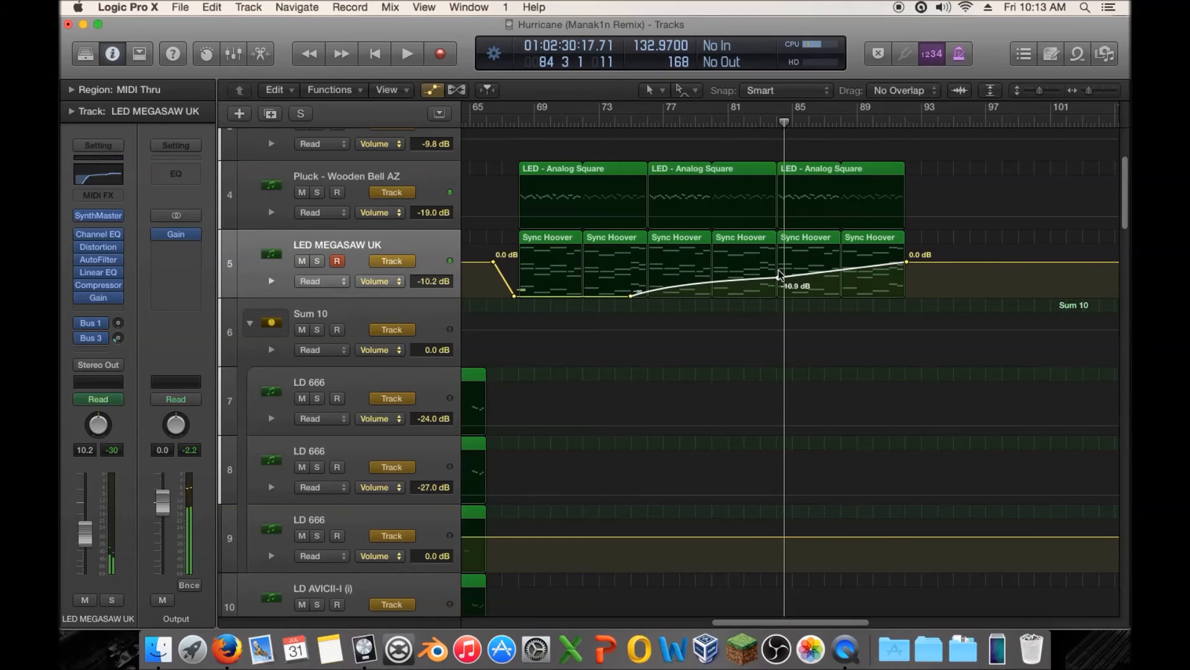
{"action": "left_click_drag", "start_coordinate": [779, 277], "coordinate": [763, 271]}
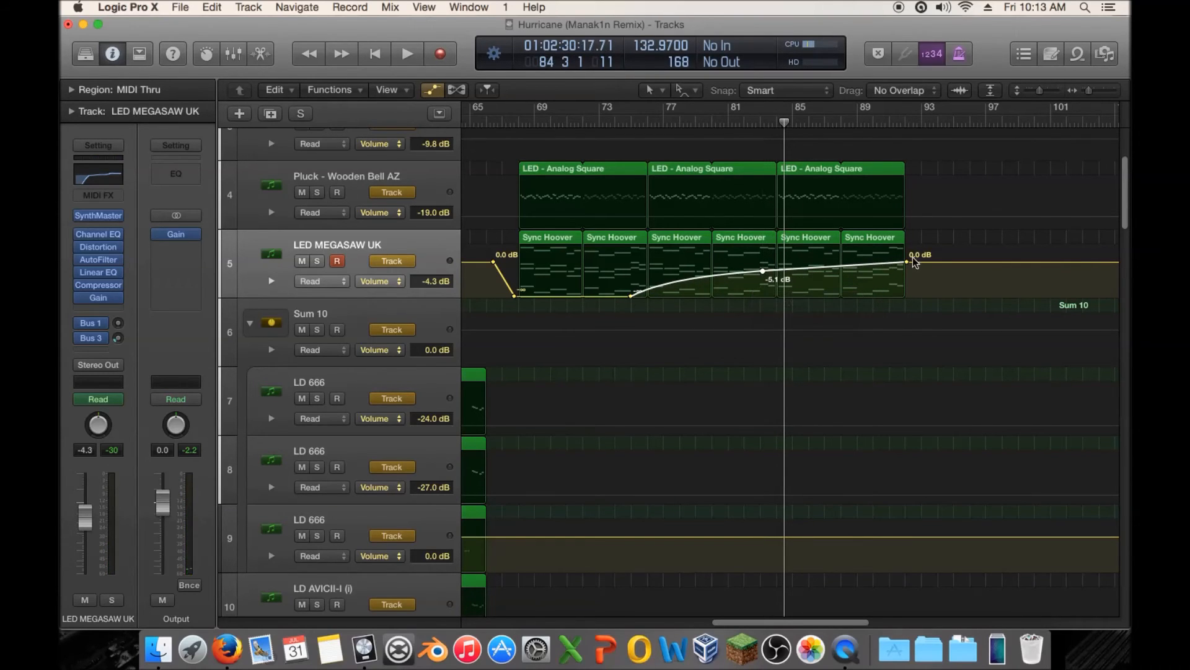
{"action": "left_click_drag", "start_coordinate": [906, 264], "coordinate": [779, 262]}
Audition the volume build from bar 81 and nudge the 0.0 dB point slightly ahead of bar 84
{"action": "left_click", "coordinate": [735, 127]}
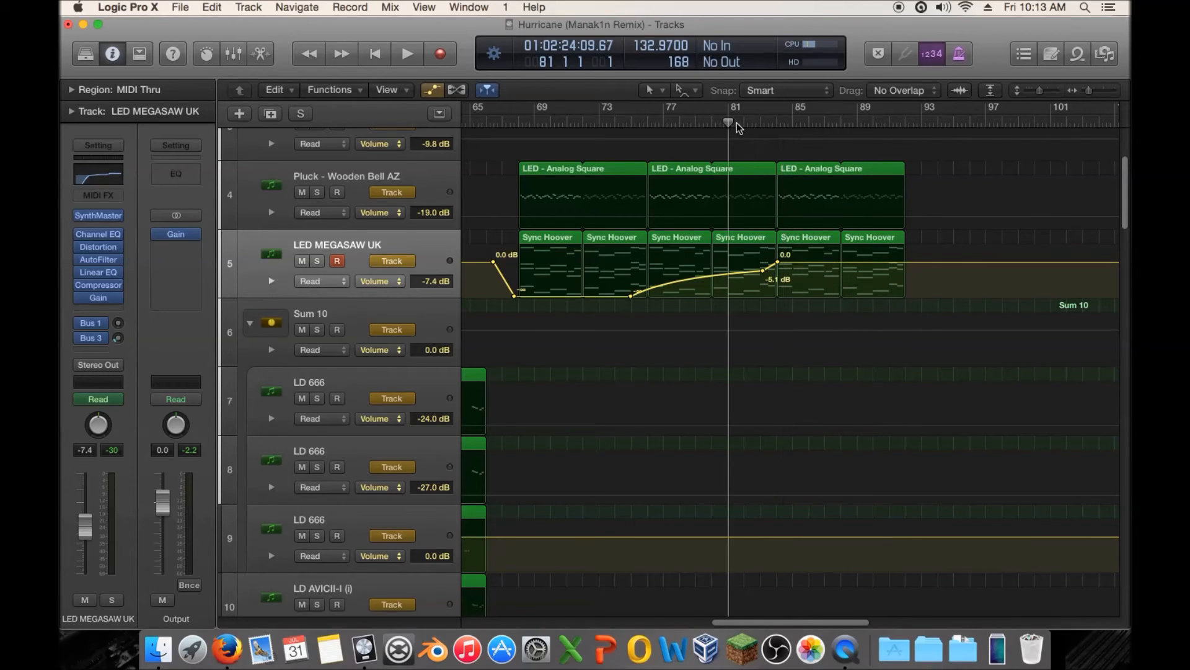
{"action": "key", "text": "space"}
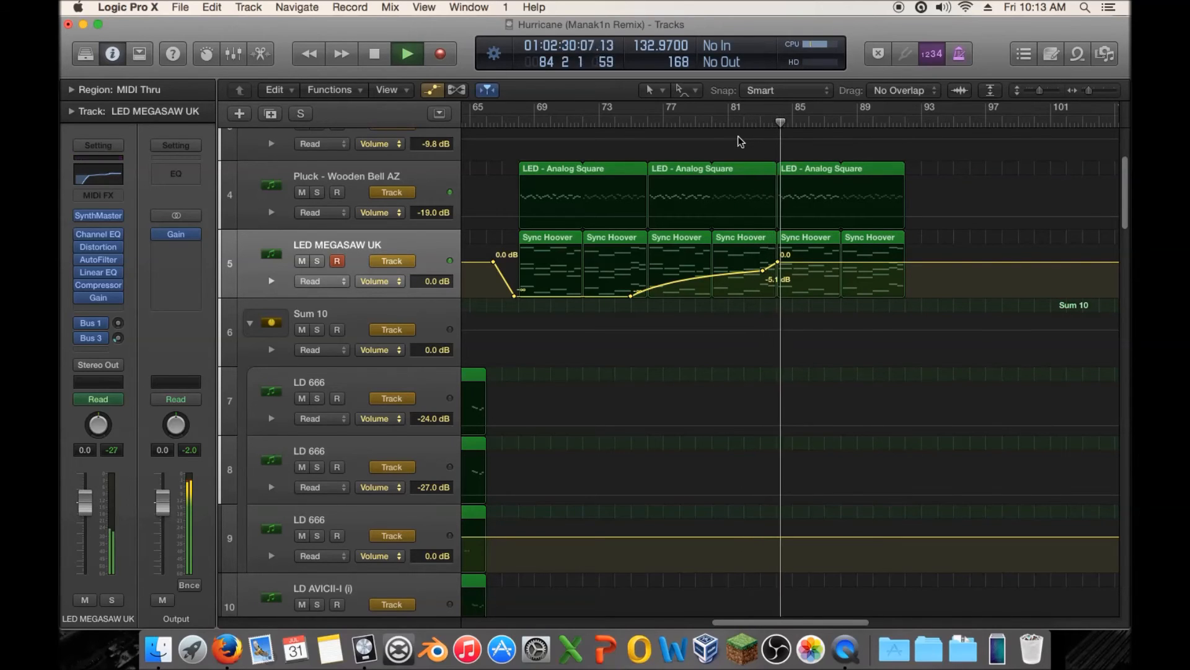
{"action": "left_click_drag", "start_coordinate": [778, 262], "coordinate": [777, 261]}
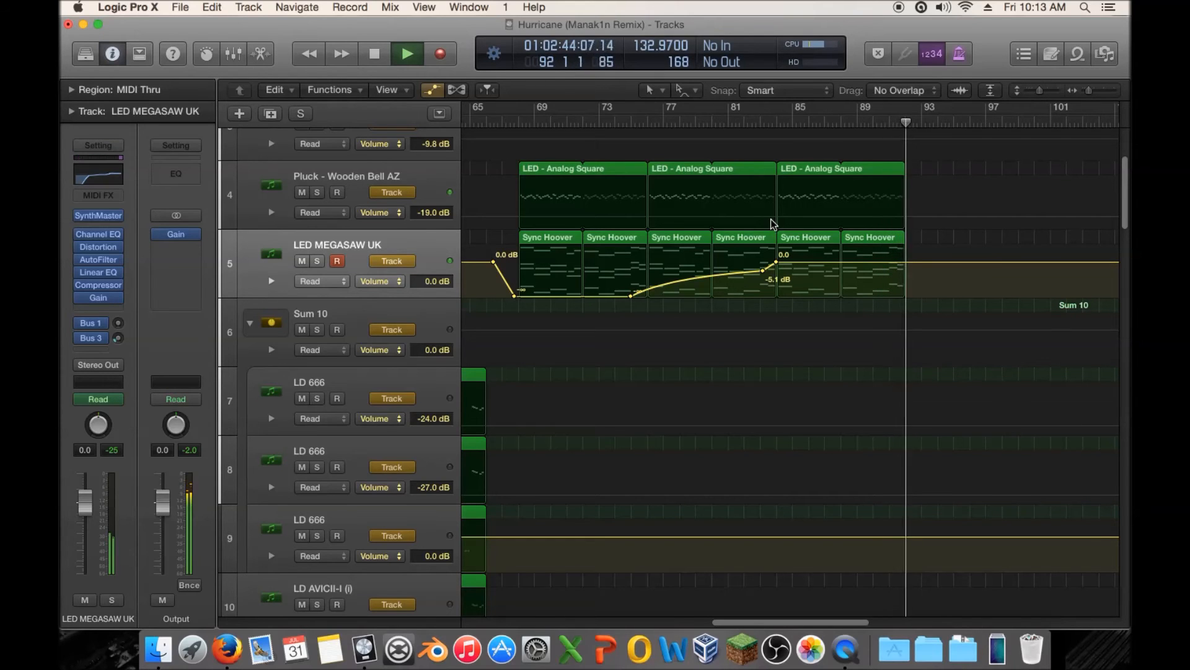
Hide the track automation, return to the start of the song and play through the arrangement
{"action": "mouse_move", "coordinate": [1090, 90]}
{"action": "left_mouse_down"}
{"action": "mouse_move", "coordinate": [1039, 91]}
{"action": "mouse_move", "coordinate": [1083, 90]}
{"action": "left_mouse_up"}
{"action": "key", "text": "space"}
{"action": "key", "text": "a"}
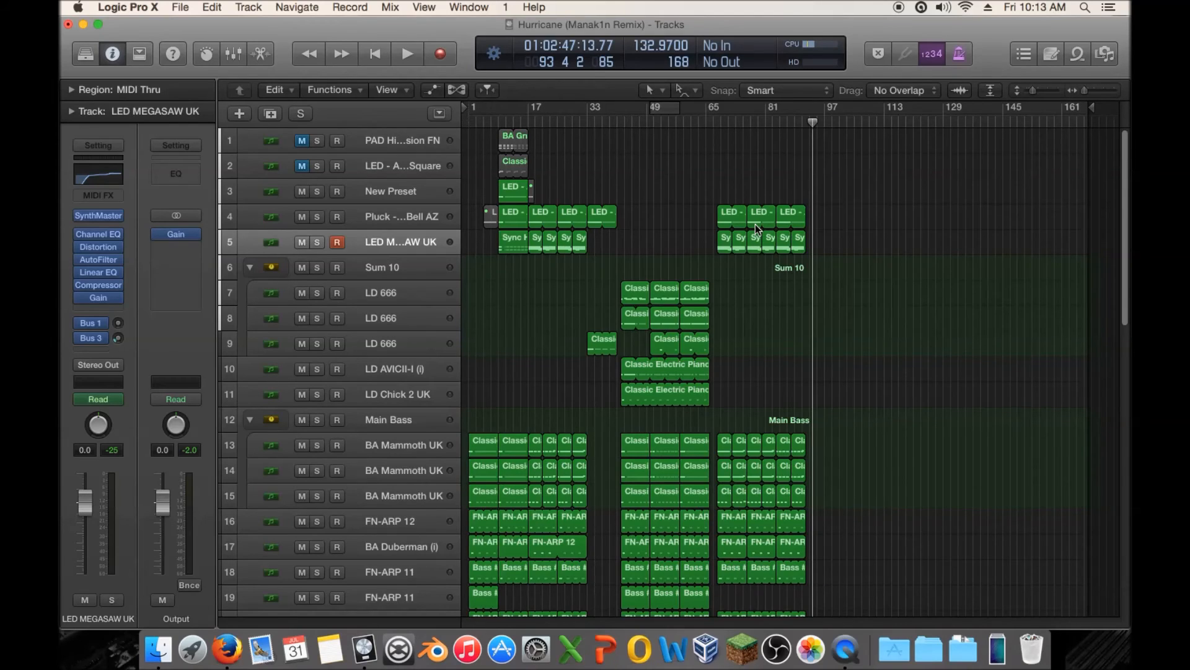
{"action": "key", "text": "Return"}
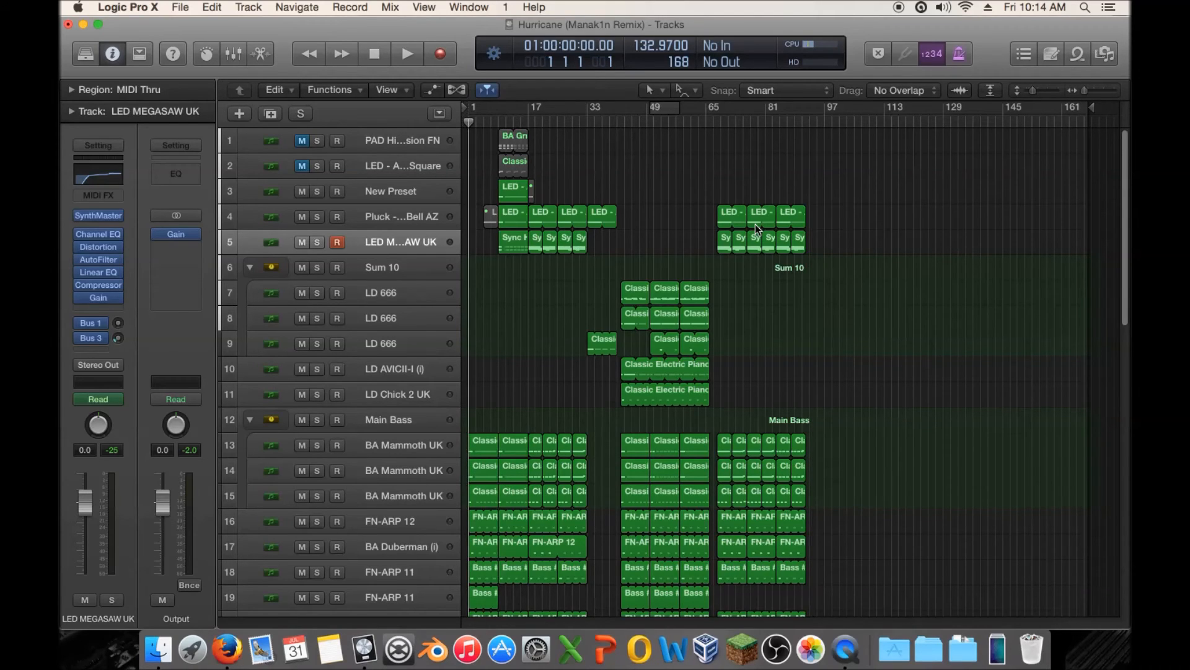
{"action": "key", "text": "space"}
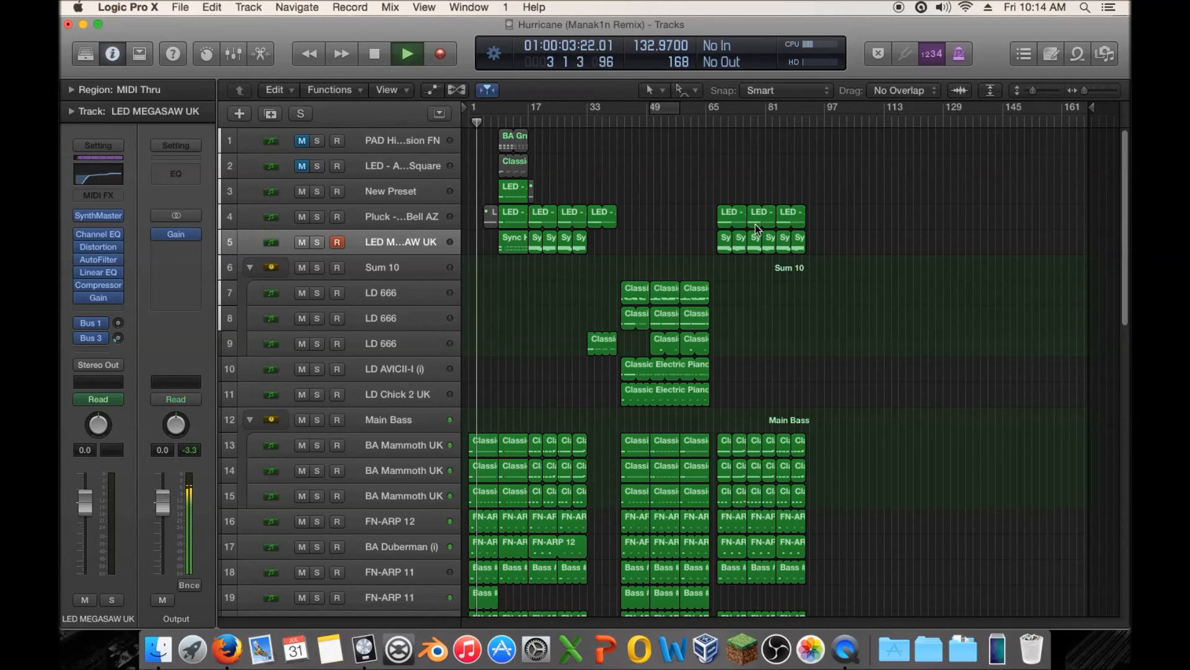
{"action": "scroll", "coordinate": [755, 225], "scroll_direction": "down", "scroll_amount": 5}
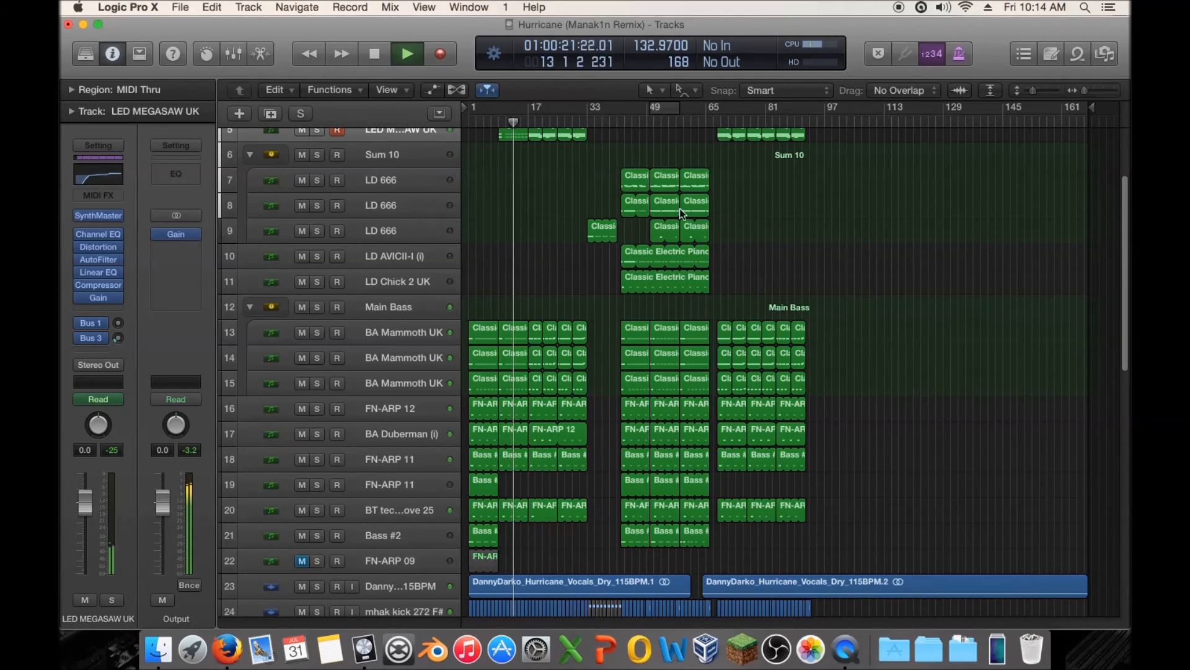
{"action": "scroll", "coordinate": [534, 255], "scroll_direction": "up", "scroll_amount": 3}
{"action": "scroll", "coordinate": [534, 255], "scroll_direction": "up", "scroll_amount": 2}
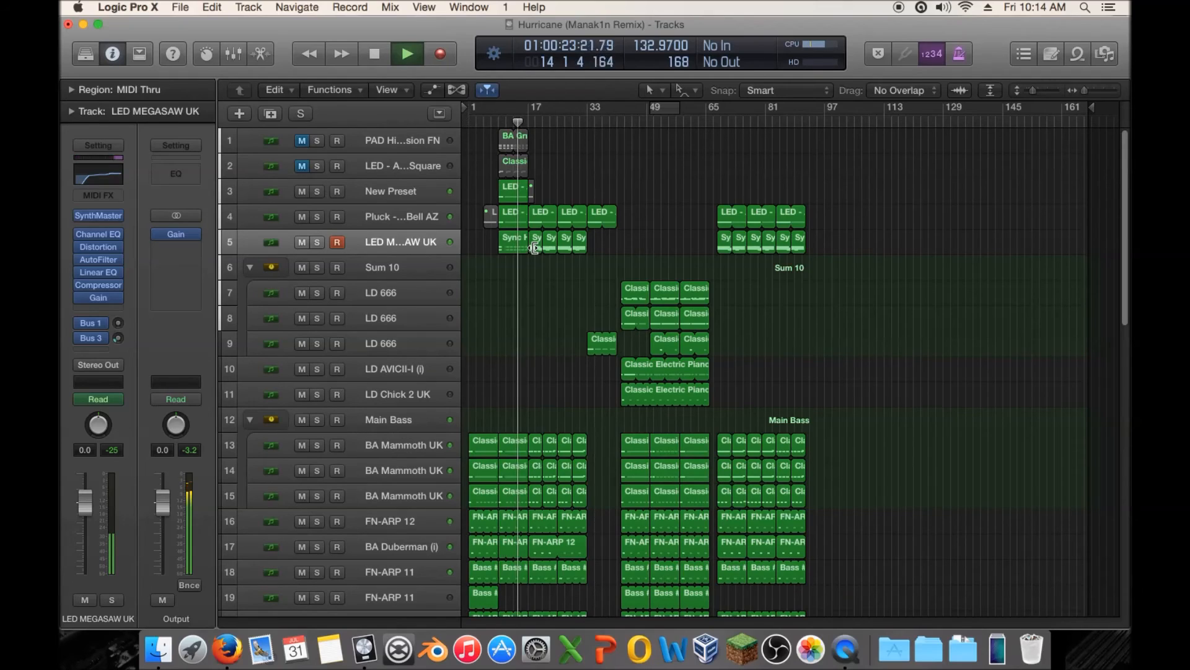
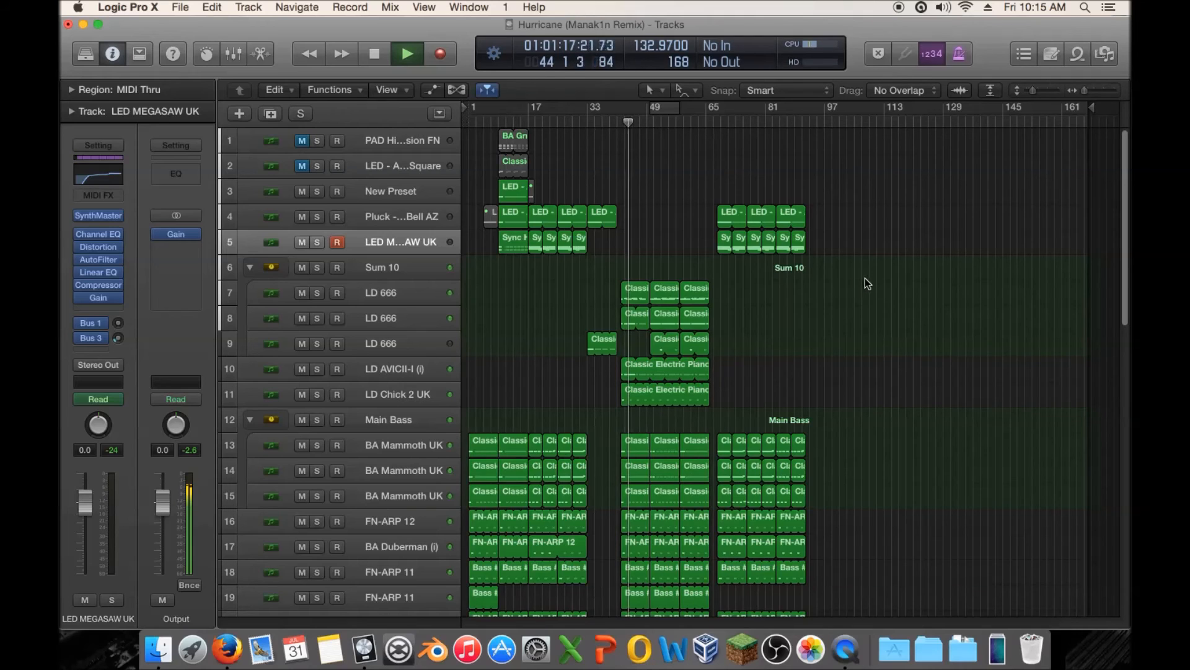
Copy a two-bar LD 666 region on track 9 to bar 41 and delete all its notes except the first
{"action": "left_click_drag", "start_coordinate": [1088, 94], "coordinate": [1092, 92]}
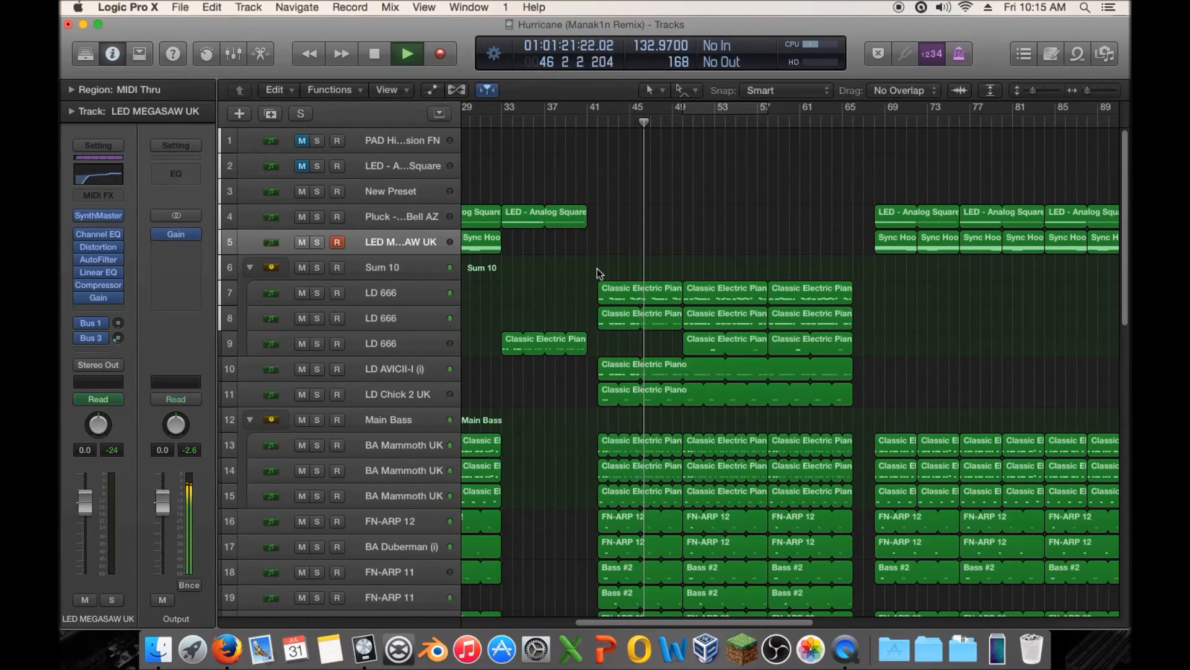
{"action": "left_click_drag", "start_coordinate": [551, 337], "coordinate": [516, 348]}
{"action": "left_click", "coordinate": [661, 244]}
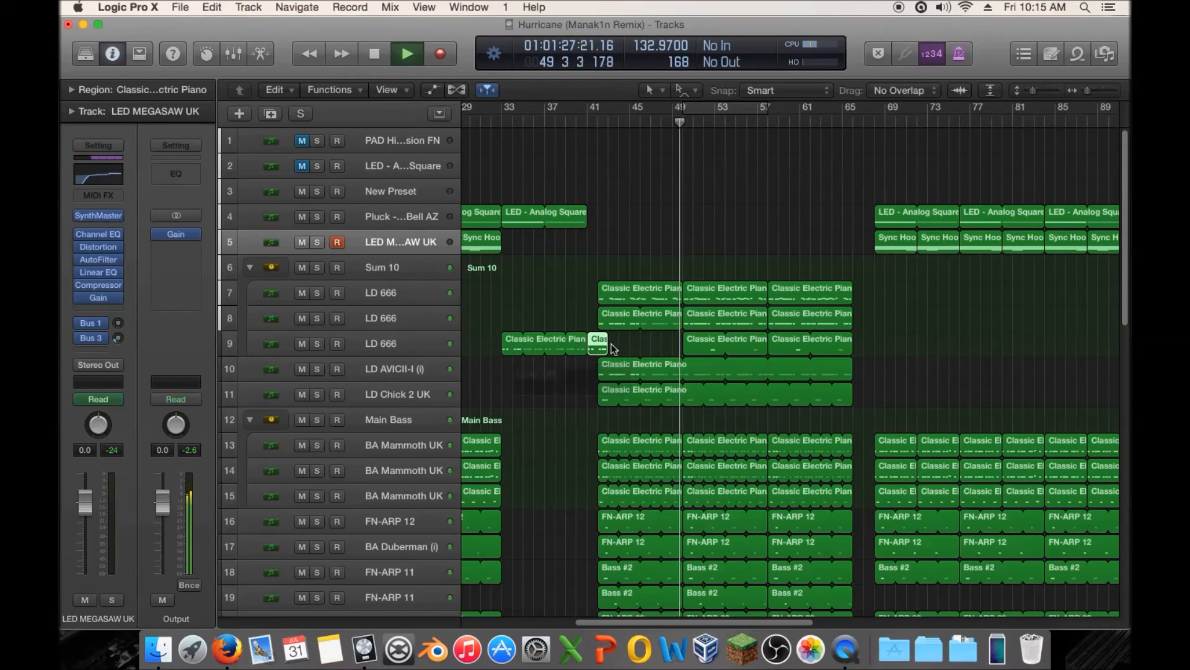
{"action": "double_click", "coordinate": [601, 346]}
{"action": "left_click_drag", "start_coordinate": [847, 423], "coordinate": [496, 478]}
{"action": "key", "text": "Delete"}
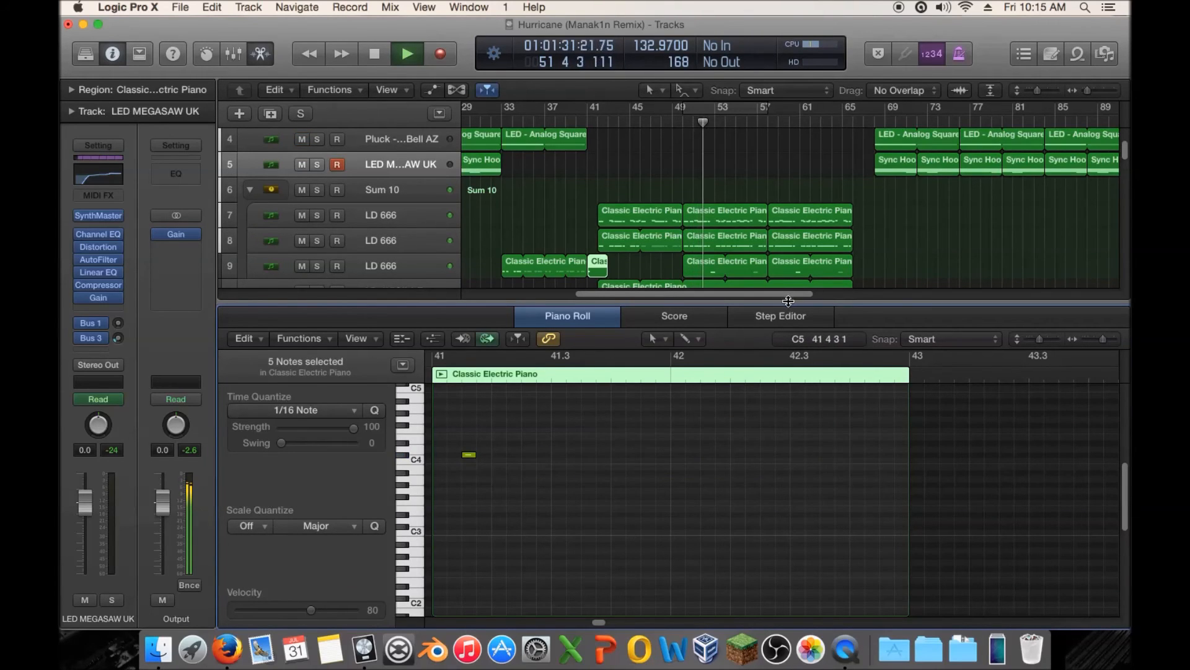
{"action": "key", "text": "e"}
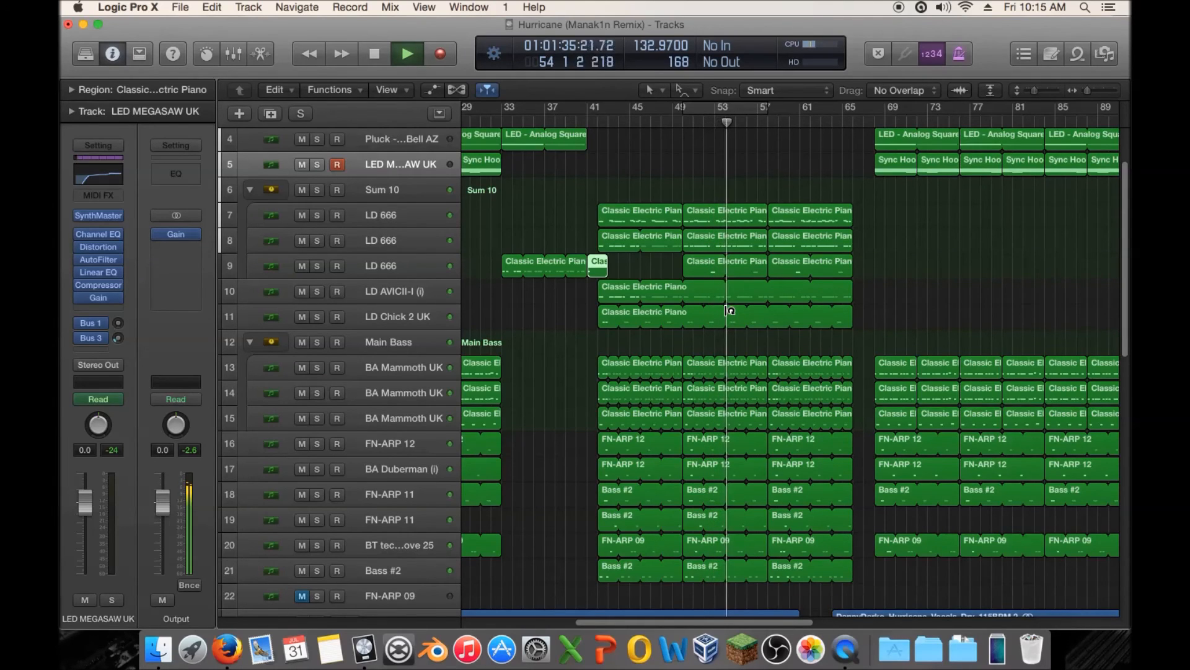
Join the two LD 666 regions on track 9 from bar 49 to 65 and transpose all their notes up an octave
{"action": "left_click_drag", "start_coordinate": [878, 263], "coordinate": [705, 269]}
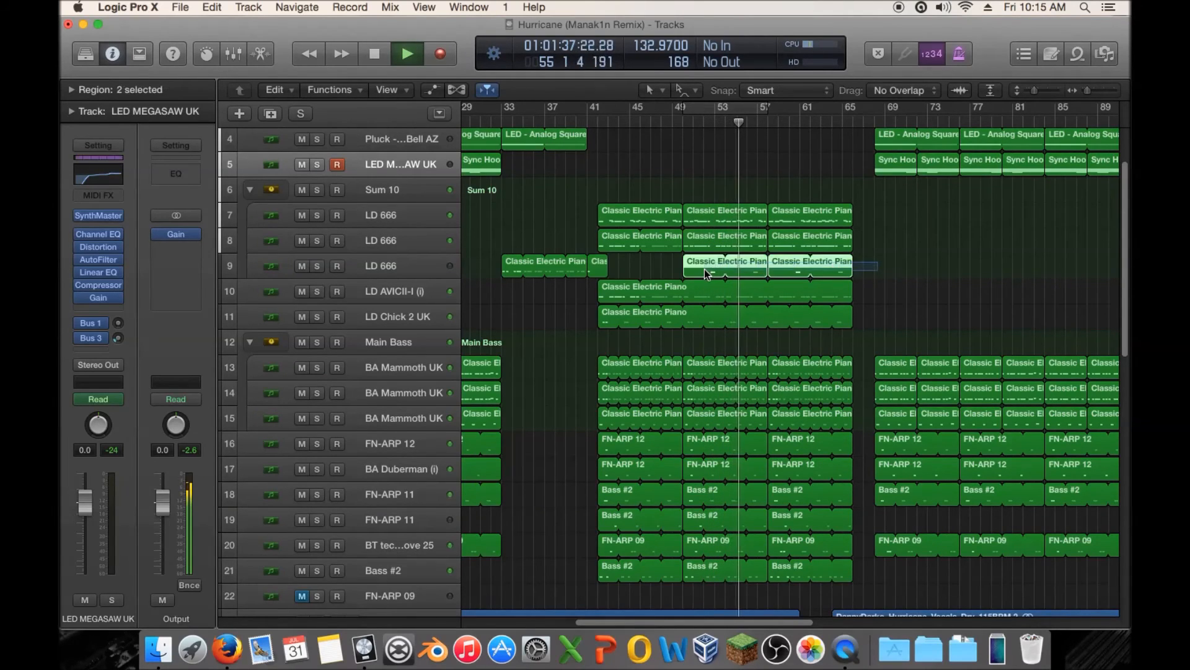
{"action": "right_click", "coordinate": [704, 269]}
{"action": "left_click", "coordinate": [733, 287]}
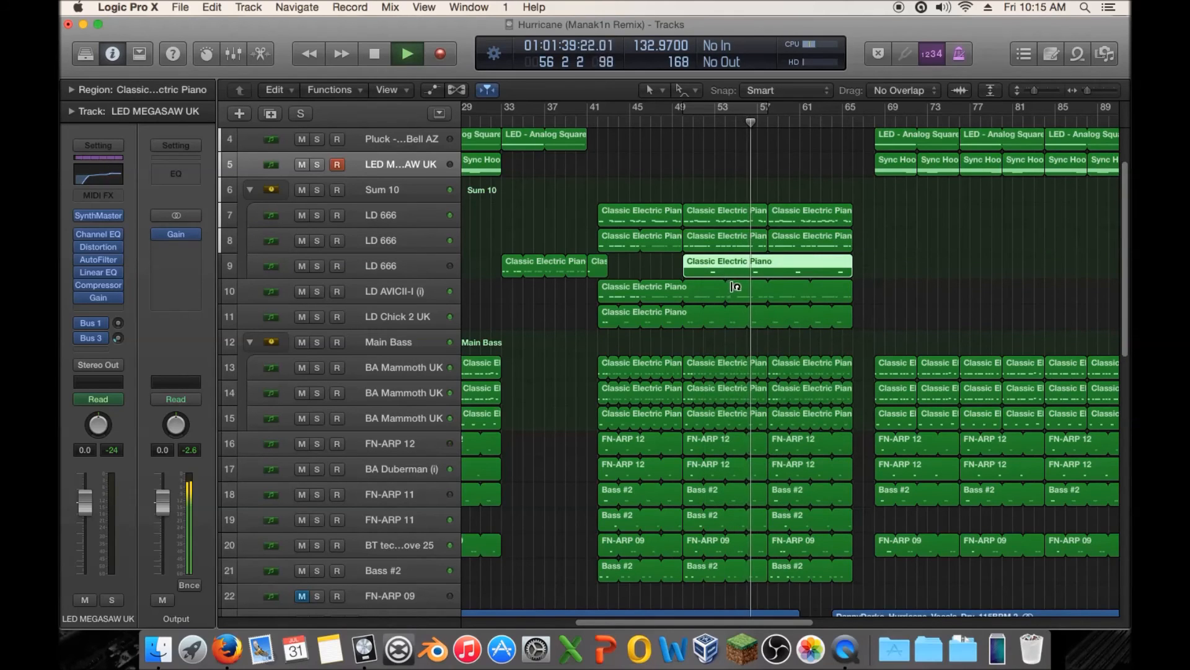
{"action": "double_click", "coordinate": [784, 267]}
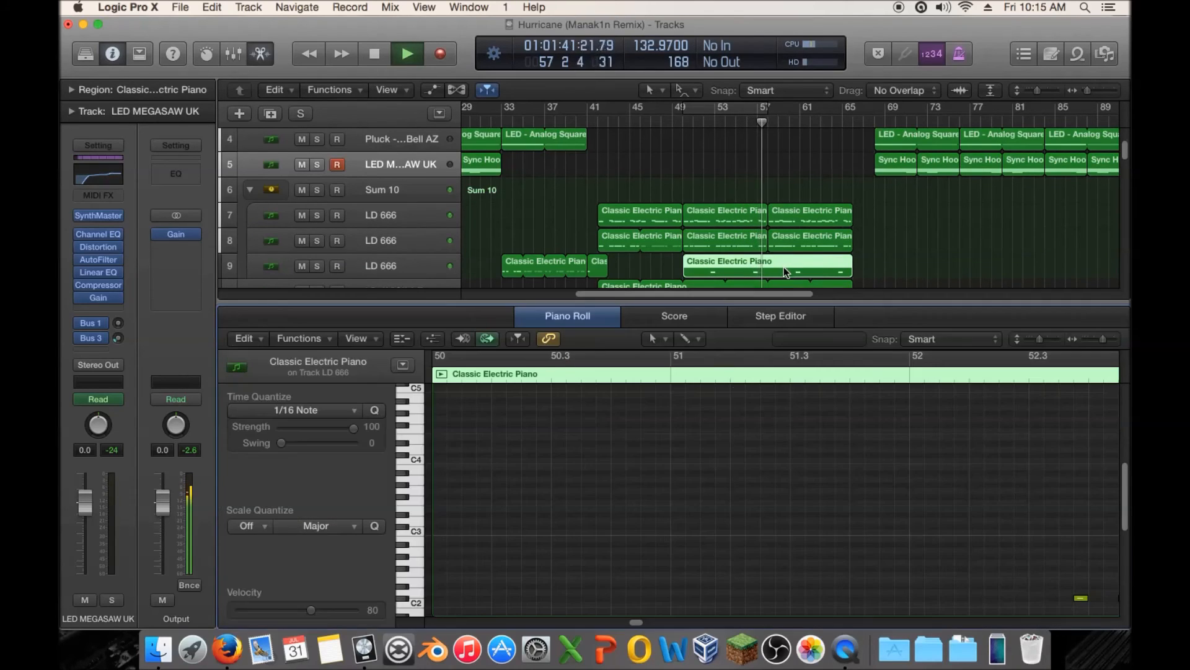
{"action": "key", "text": "super+a"}
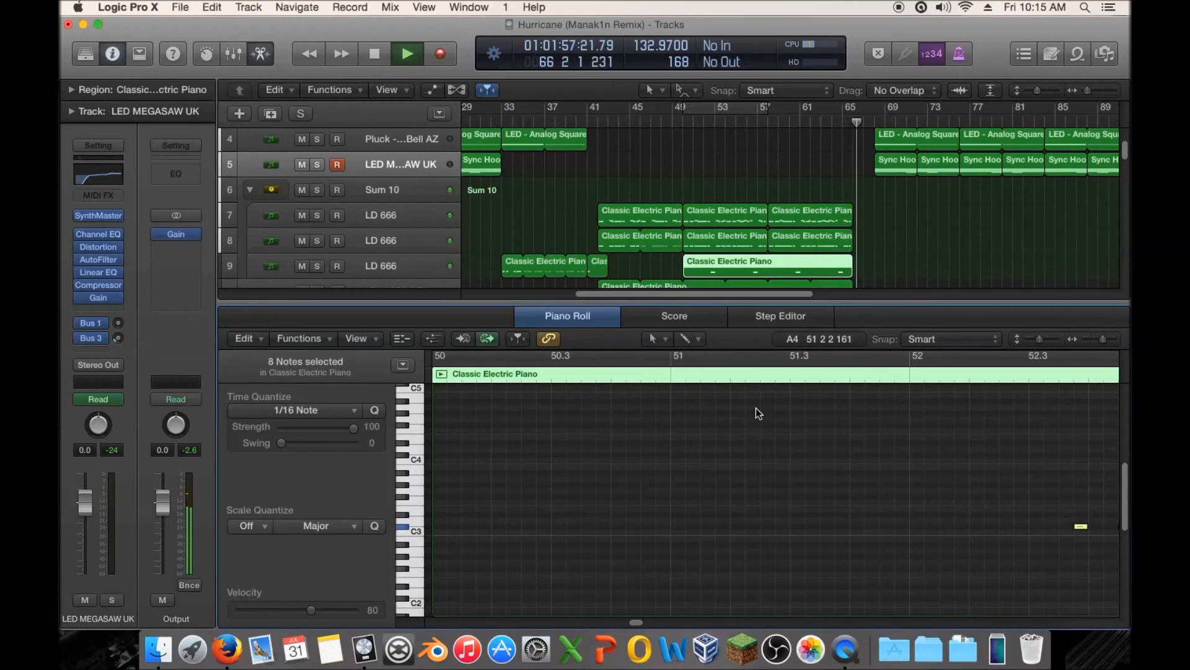
{"action": "key", "text": "space"}
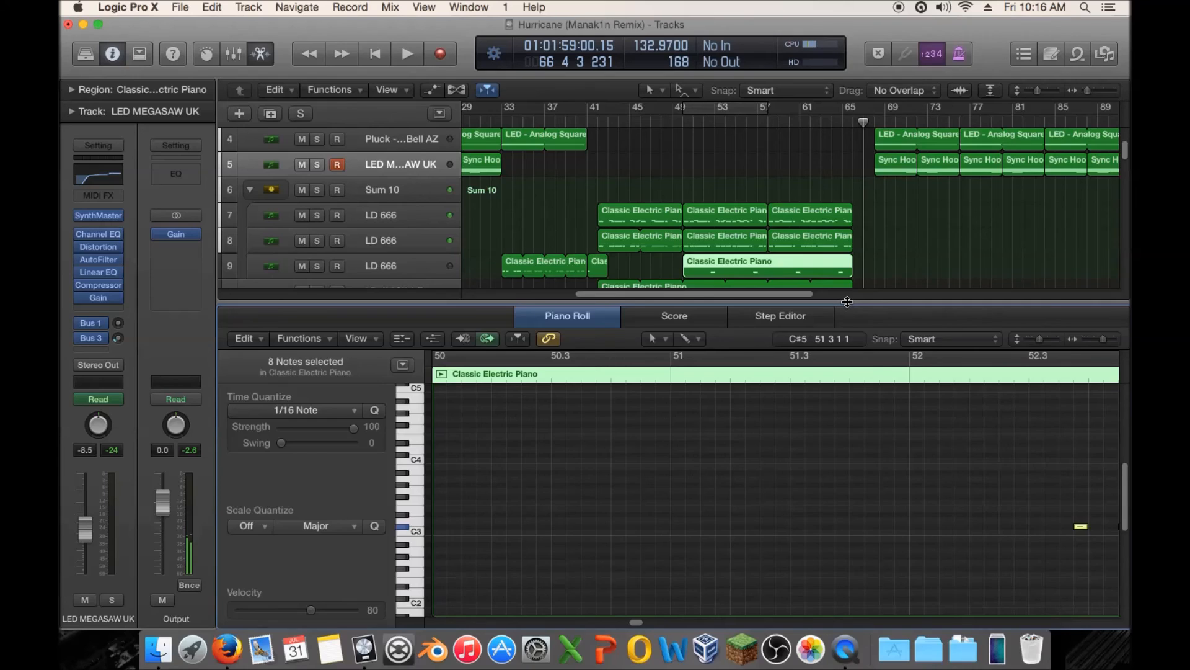
{"action": "key", "text": "p"}
Extend the last LD 666 regions on tracks 7 and 8 to bar 67 and add a C# note at bar 66 in each
{"action": "left_click", "coordinate": [848, 237]}
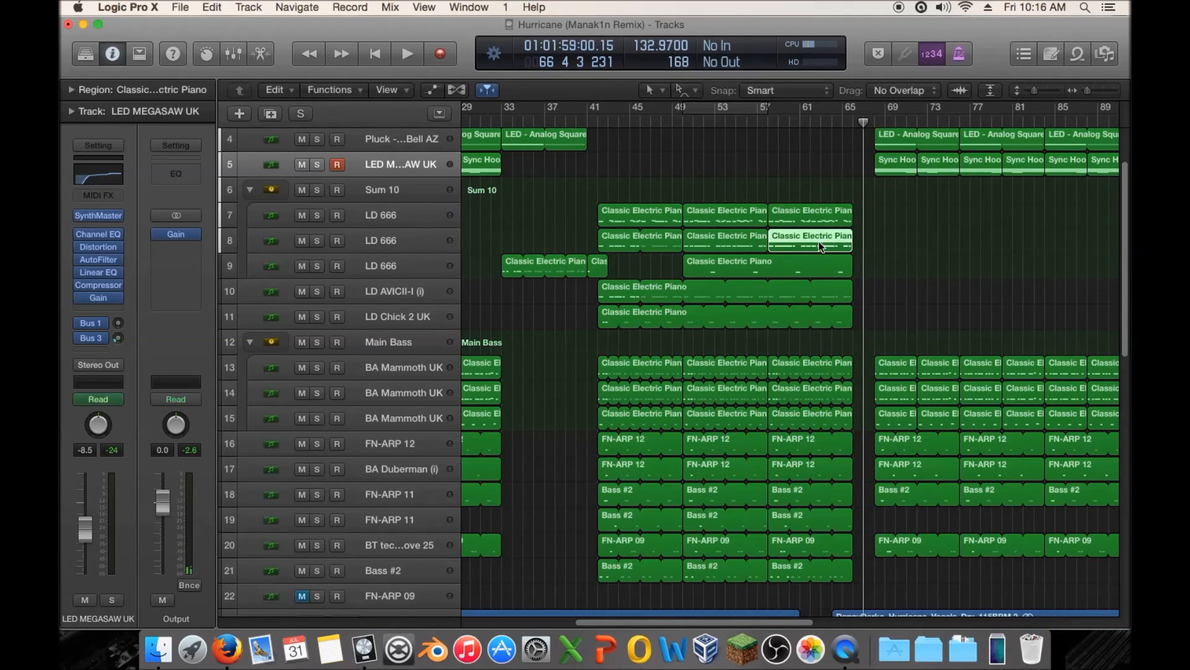
{"action": "left_click", "coordinate": [853, 245]}
{"action": "left_click_drag", "start_coordinate": [851, 220], "coordinate": [860, 224]}
{"action": "left_click", "coordinate": [862, 239]}
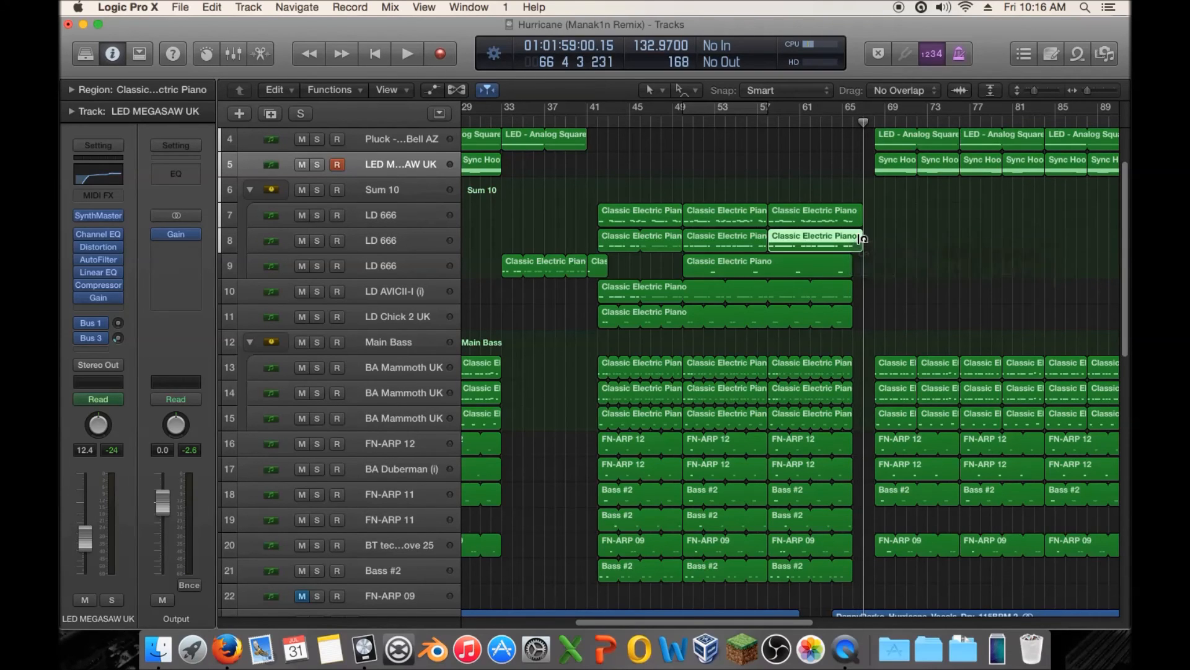
{"action": "double_click", "coordinate": [861, 239]}
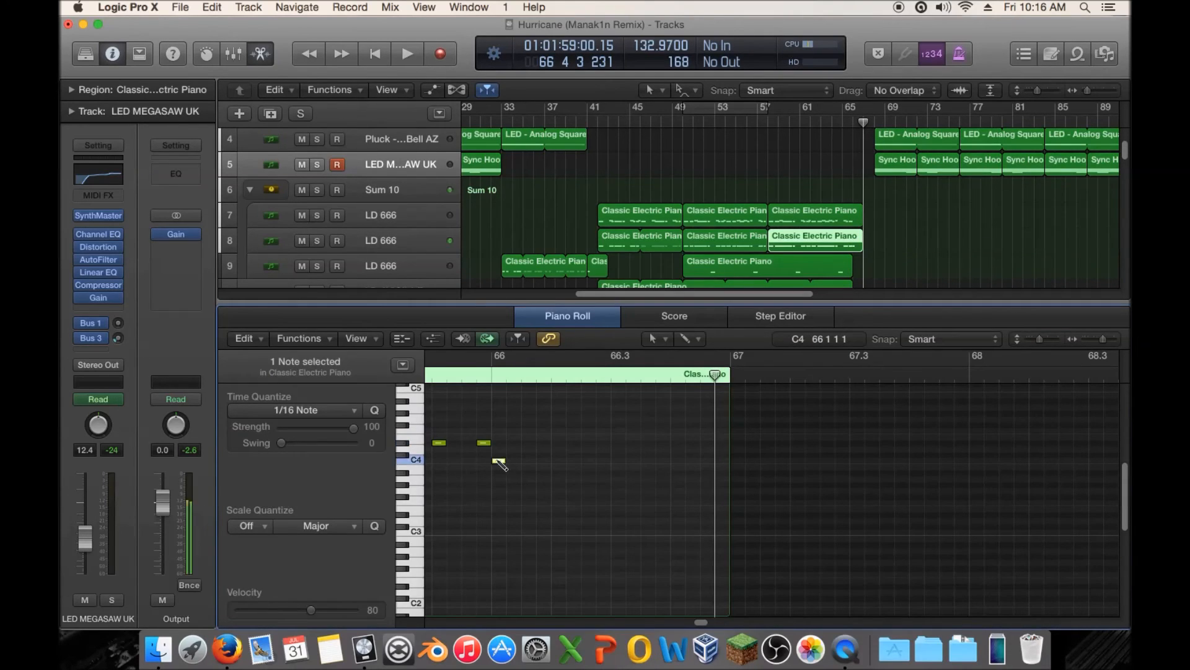
{"action": "left_click", "coordinate": [498, 462]}
{"action": "left_click", "coordinate": [837, 227]}
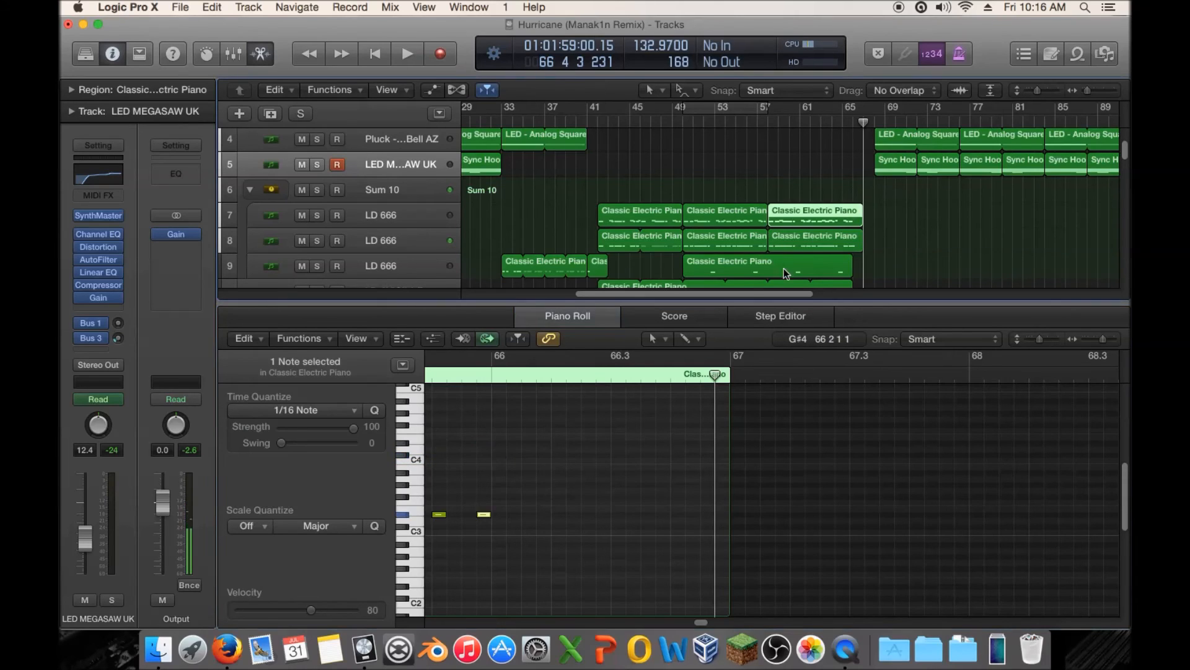
{"action": "left_click", "coordinate": [497, 527], "text": "super"}
Audition the ending from bar 64 and move the D# note before bar 66 to 65 4 3 1 in both LD 666 regions
{"action": "left_click", "coordinate": [827, 121]}
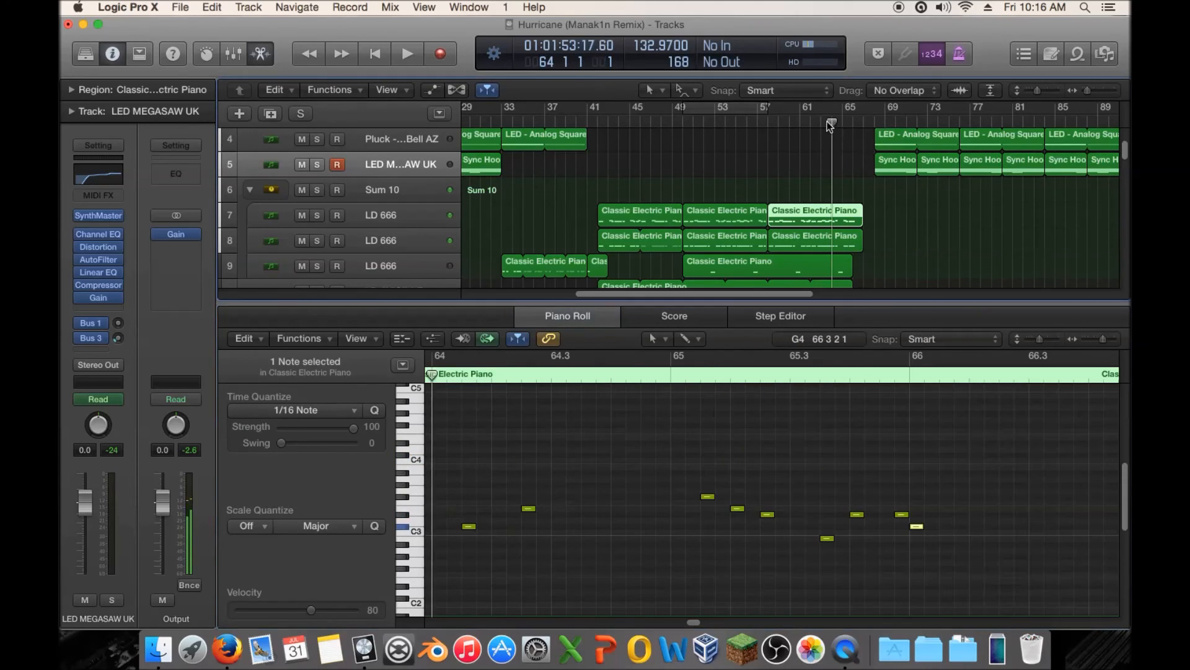
{"action": "key", "text": "space"}
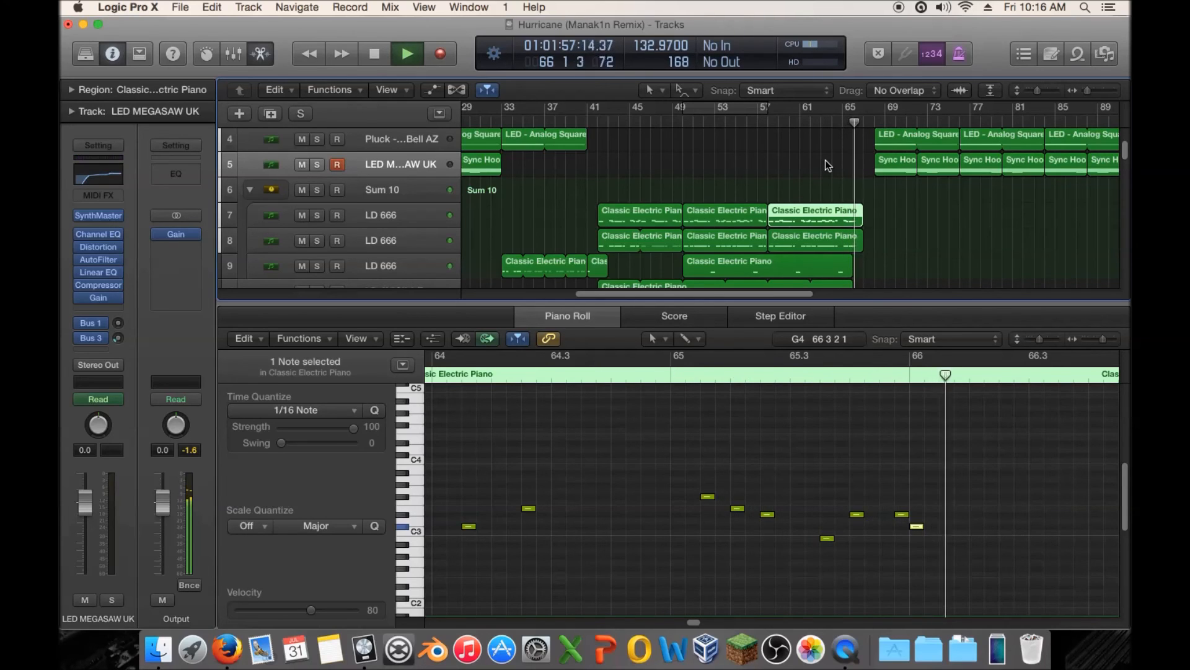
{"action": "key", "text": "space"}
{"action": "left_click_drag", "start_coordinate": [707, 620], "coordinate": [698, 621]}
{"action": "left_click", "coordinate": [655, 515]}
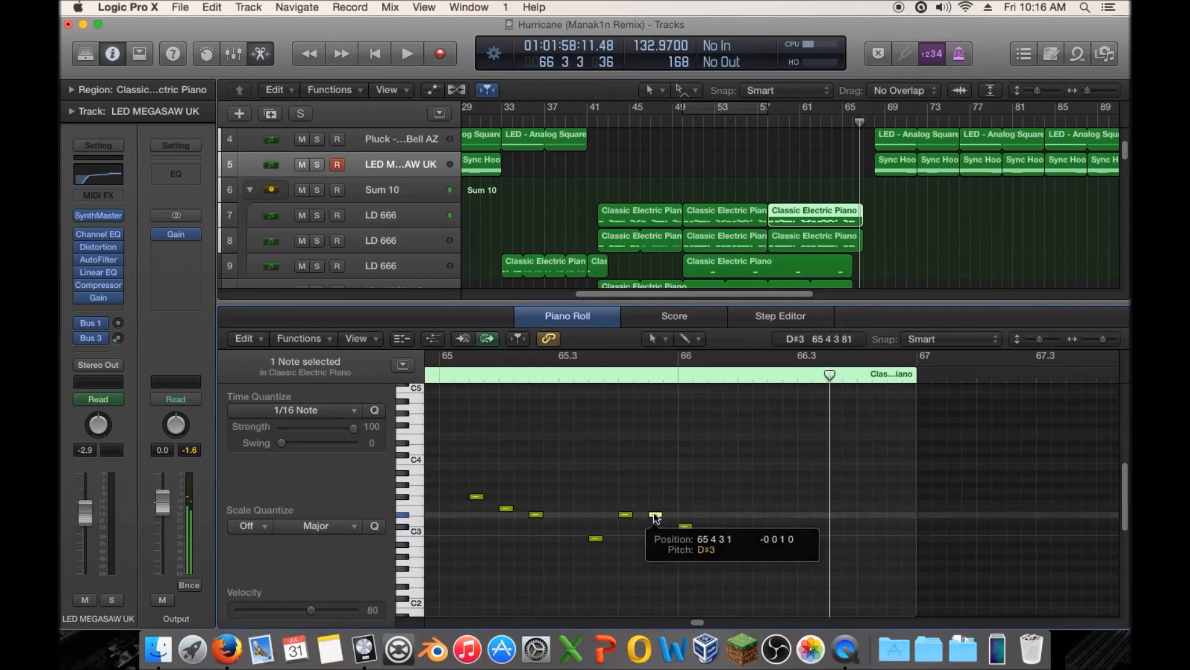
{"action": "left_click", "coordinate": [839, 240]}
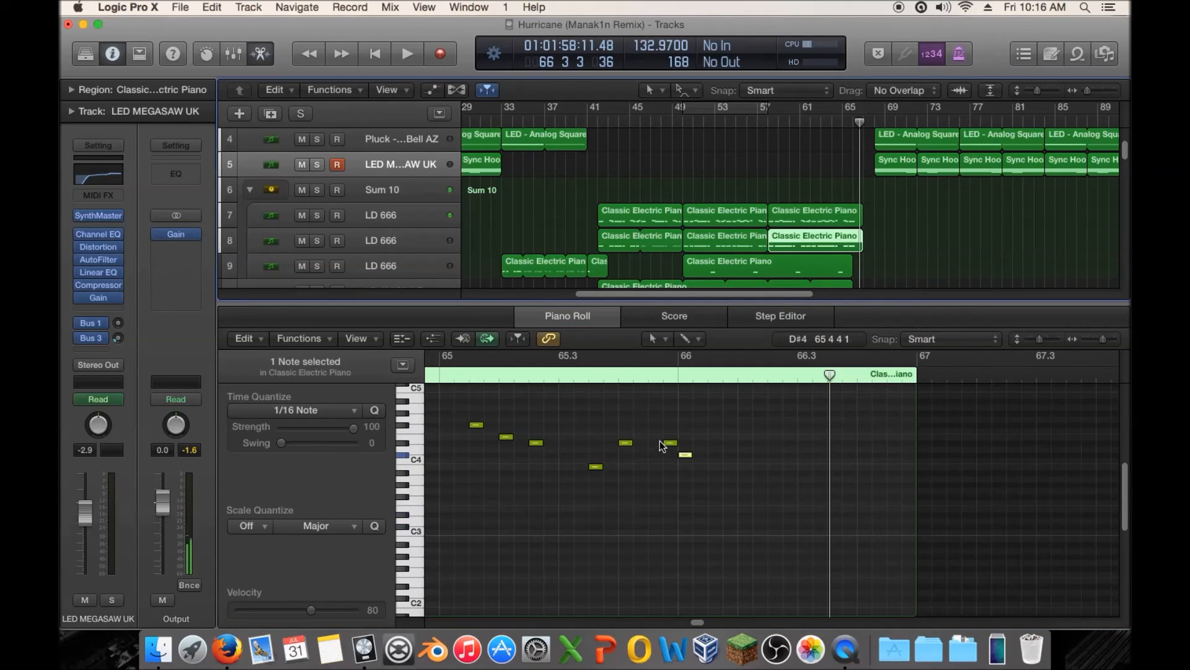
{"action": "left_click_drag", "start_coordinate": [661, 441], "coordinate": [647, 441]}
Play the edited lead ending from bar 60 into the next section and close the Piano Roll
{"action": "left_click", "coordinate": [785, 123]}
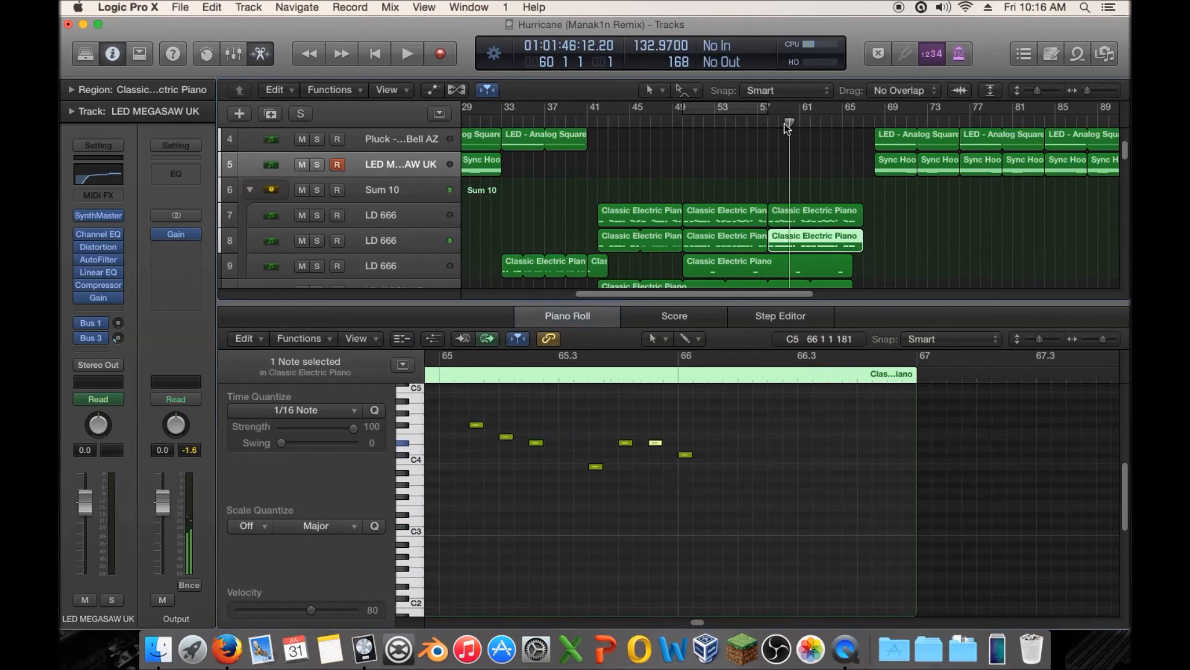
{"action": "key", "text": "space"}
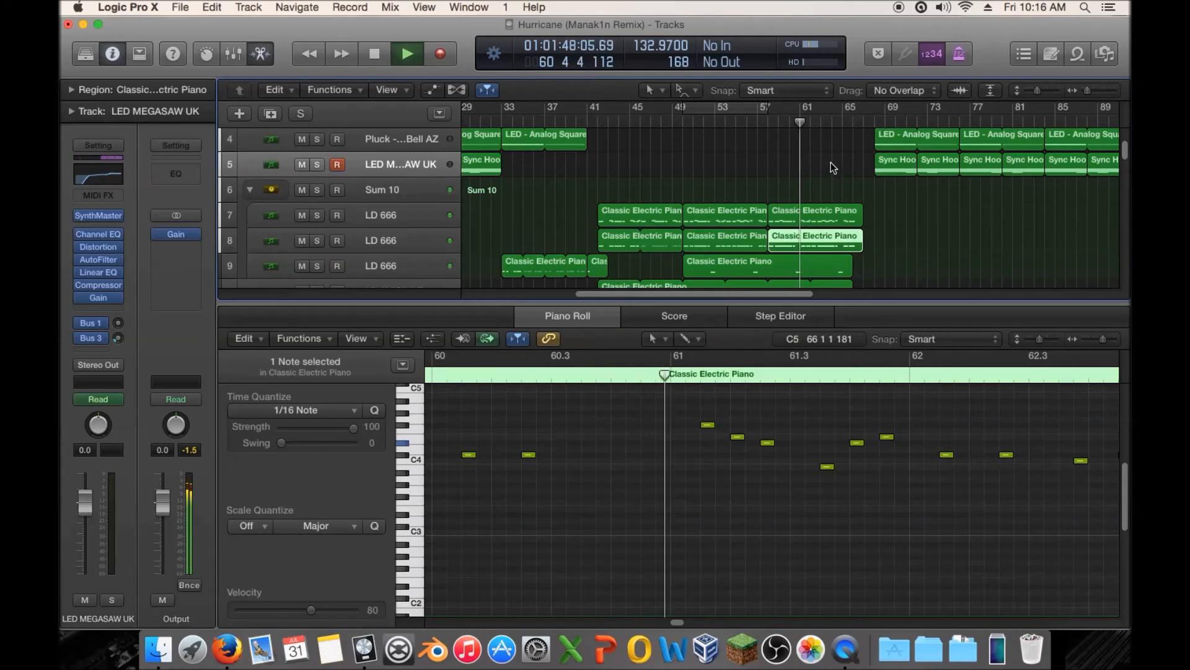
{"action": "key", "text": "e"}
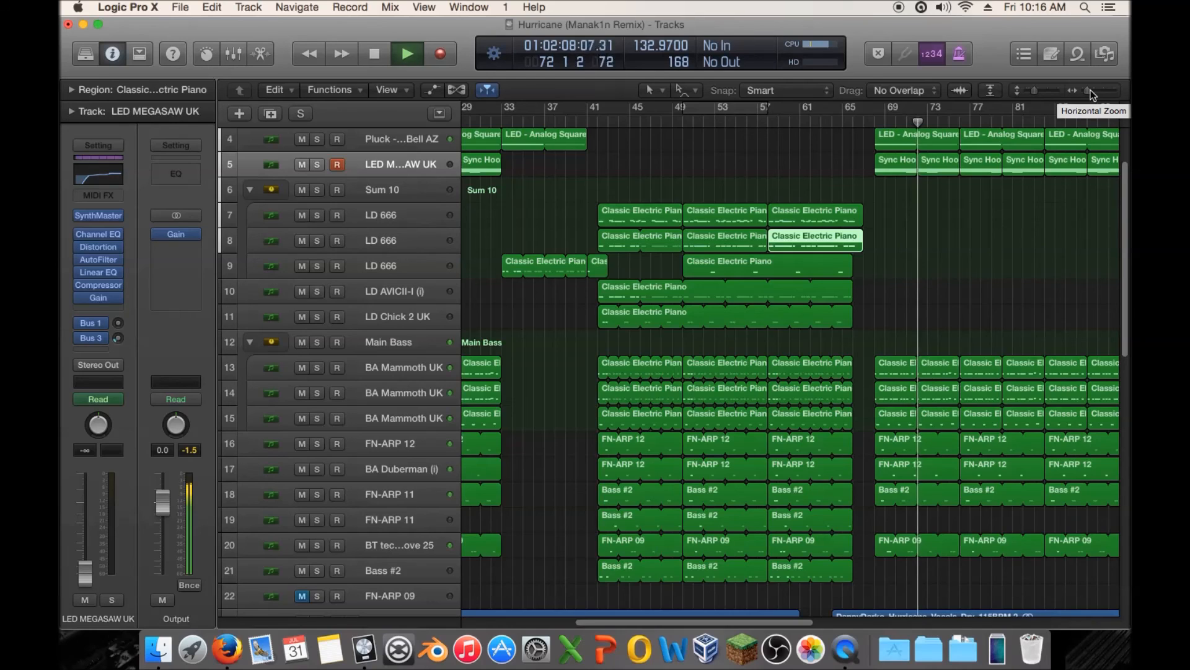
Copy the 909-RIDE regions as two back-to-back eight-bar blocks from bar 68 to 84 and play from just before bar 68
{"action": "left_click_drag", "start_coordinate": [1091, 91], "coordinate": [1085, 91]}
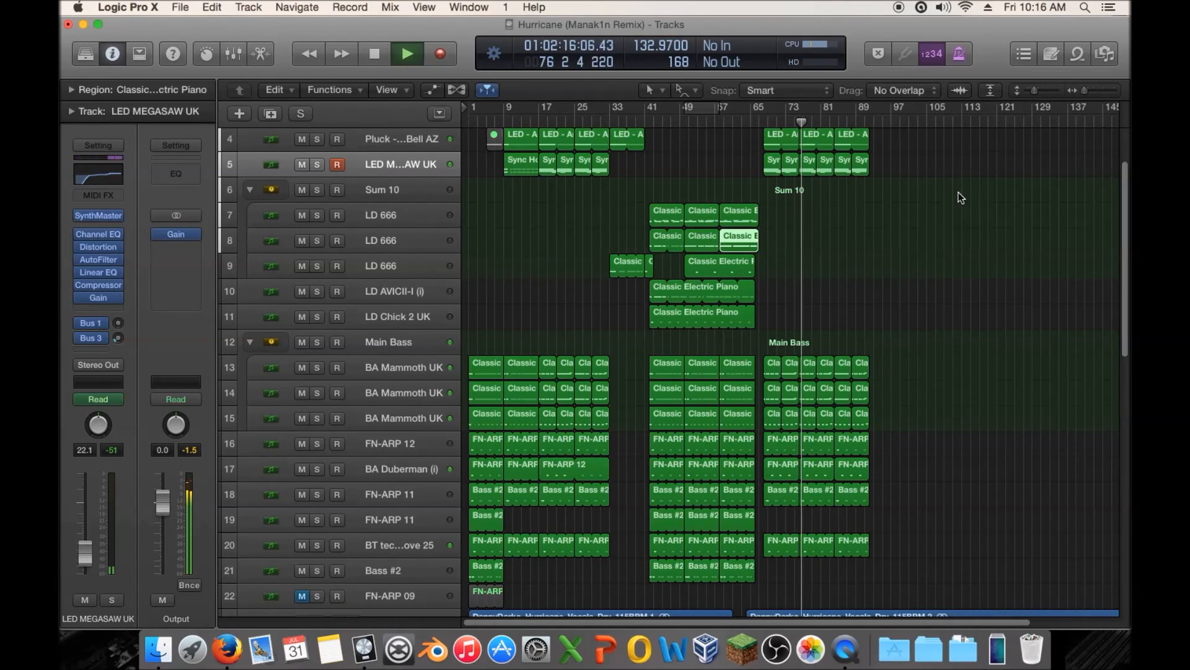
{"action": "scroll", "coordinate": [958, 195], "scroll_direction": "down", "scroll_amount": 5}
{"action": "scroll", "coordinate": [958, 194], "scroll_direction": "down", "scroll_amount": 15}
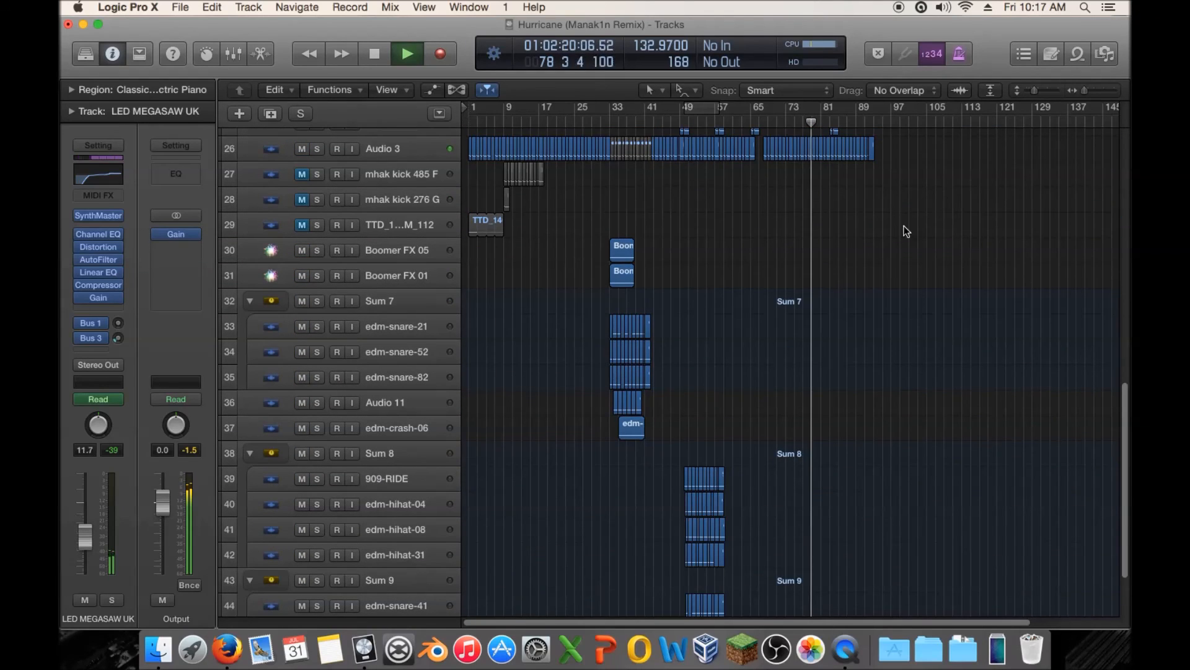
{"action": "left_click_drag", "start_coordinate": [765, 454], "coordinate": [811, 476]}
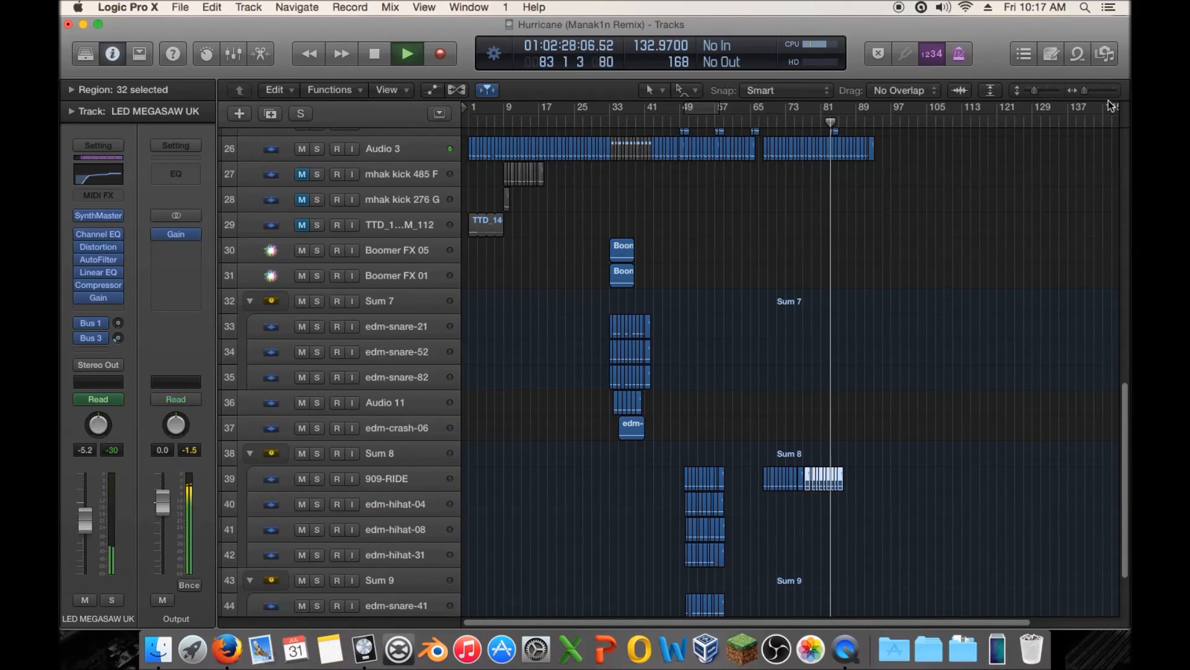
{"action": "left_click_drag", "start_coordinate": [1087, 94], "coordinate": [1092, 92]}
{"action": "key", "text": "space"}
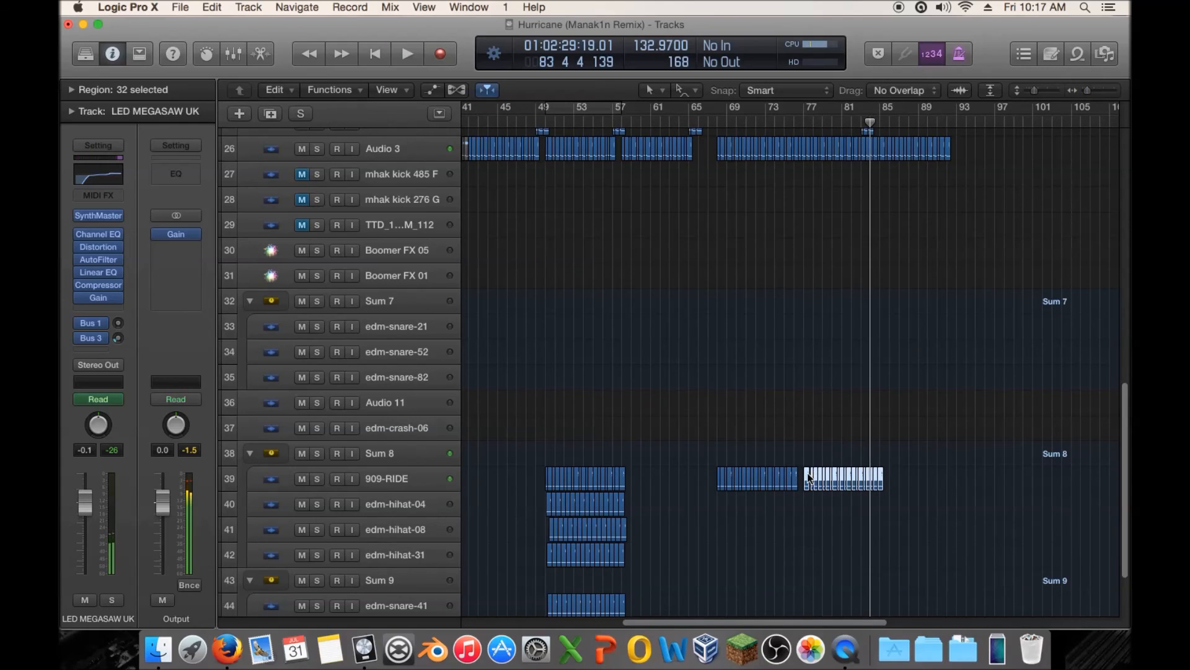
{"action": "left_click_drag", "start_coordinate": [807, 474], "coordinate": [795, 475]}
{"action": "left_click_drag", "start_coordinate": [932, 454], "coordinate": [711, 485]}
{"action": "left_click", "coordinate": [712, 108]}
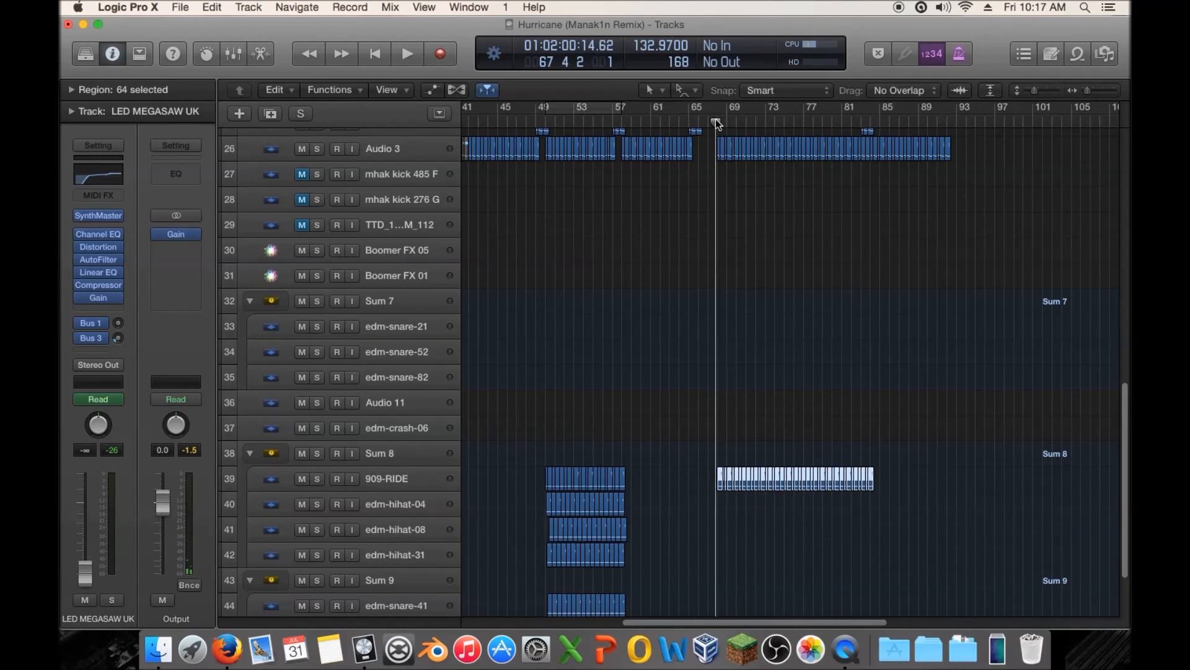
{"action": "key", "text": "space"}
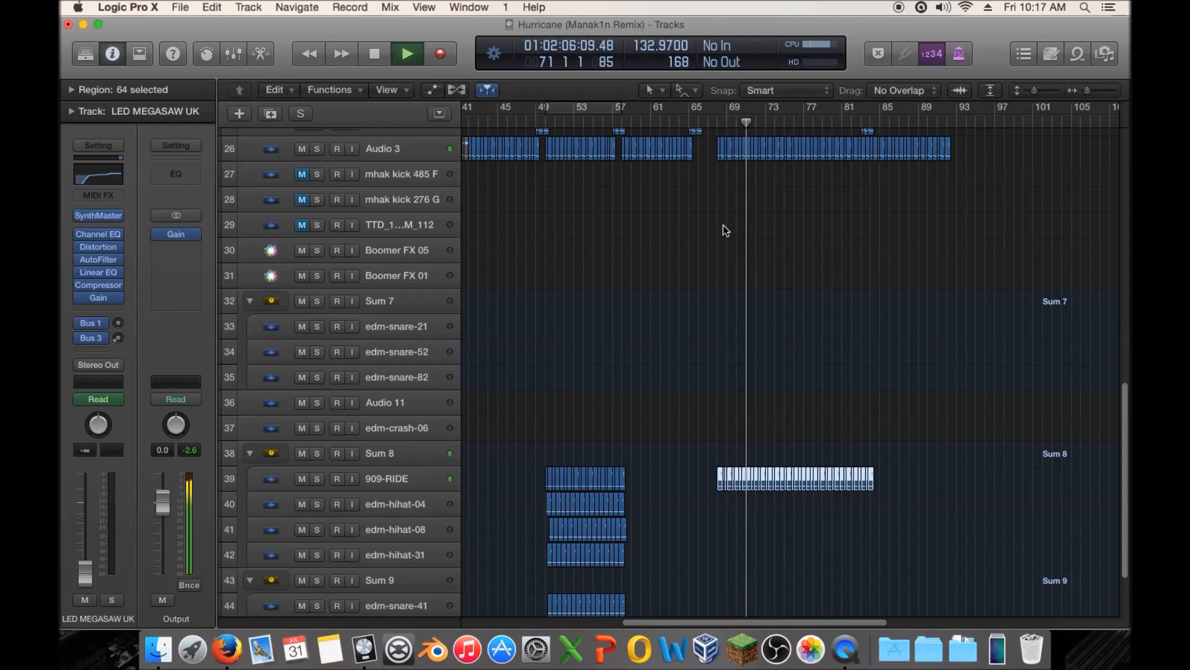
Solo the Audio 3 track during playback, set its volume to about -15.4 dB and turn solo off
{"action": "scroll", "coordinate": [722, 227], "scroll_direction": "up", "scroll_amount": 5}
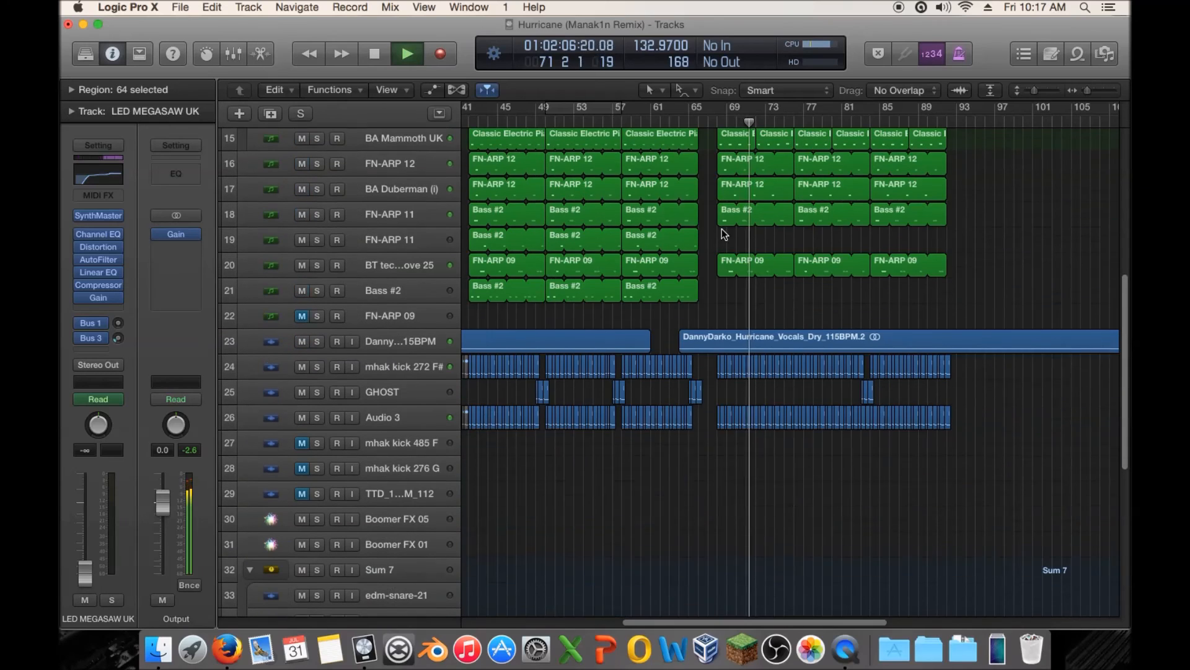
{"action": "left_click", "coordinate": [316, 417]}
{"action": "left_click", "coordinate": [285, 417]}
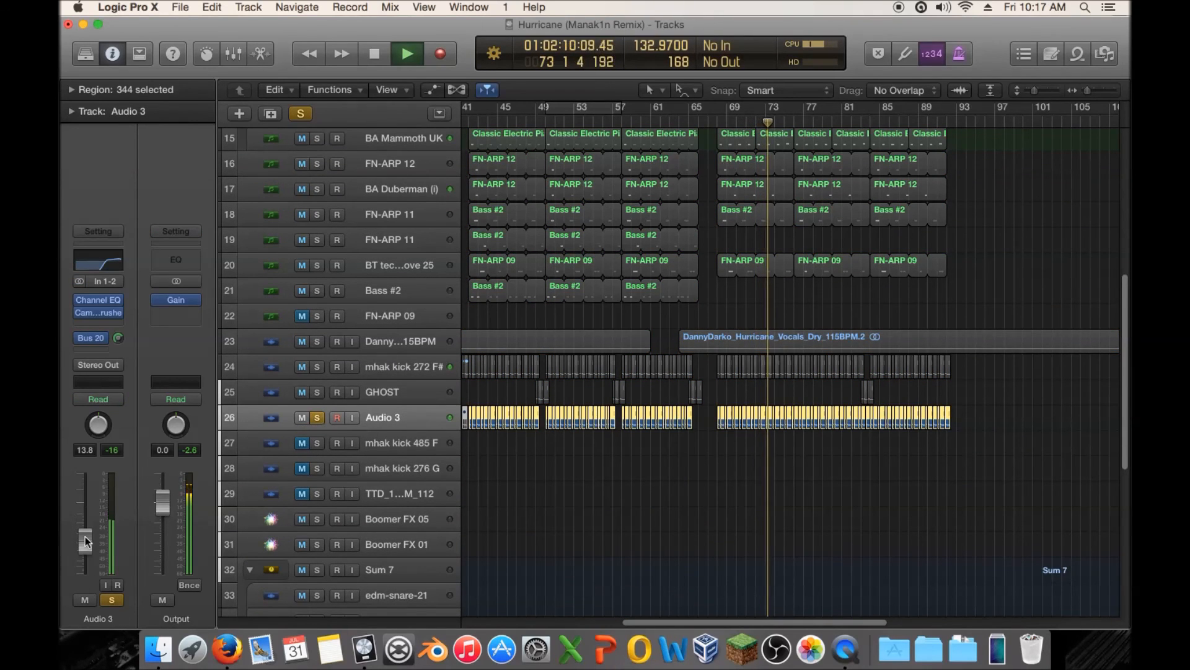
{"action": "left_click", "coordinate": [319, 421]}
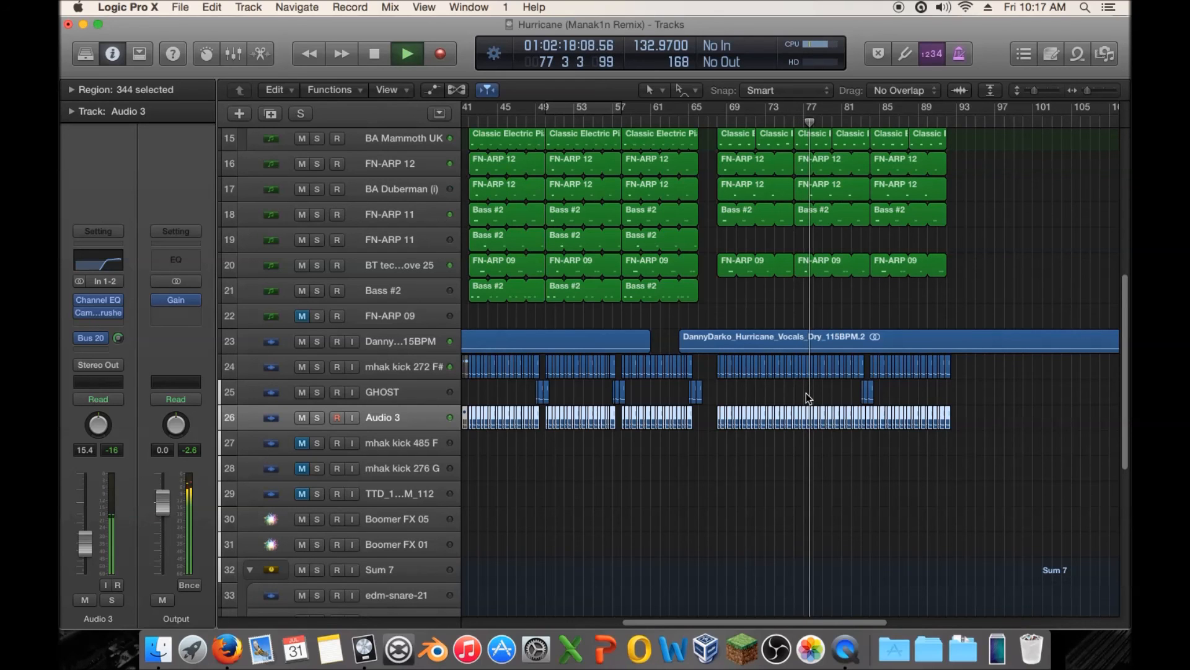
Stop playback, return the playhead to the project start and select the New Preset track with none of its regions selected
{"action": "key", "text": "space"}
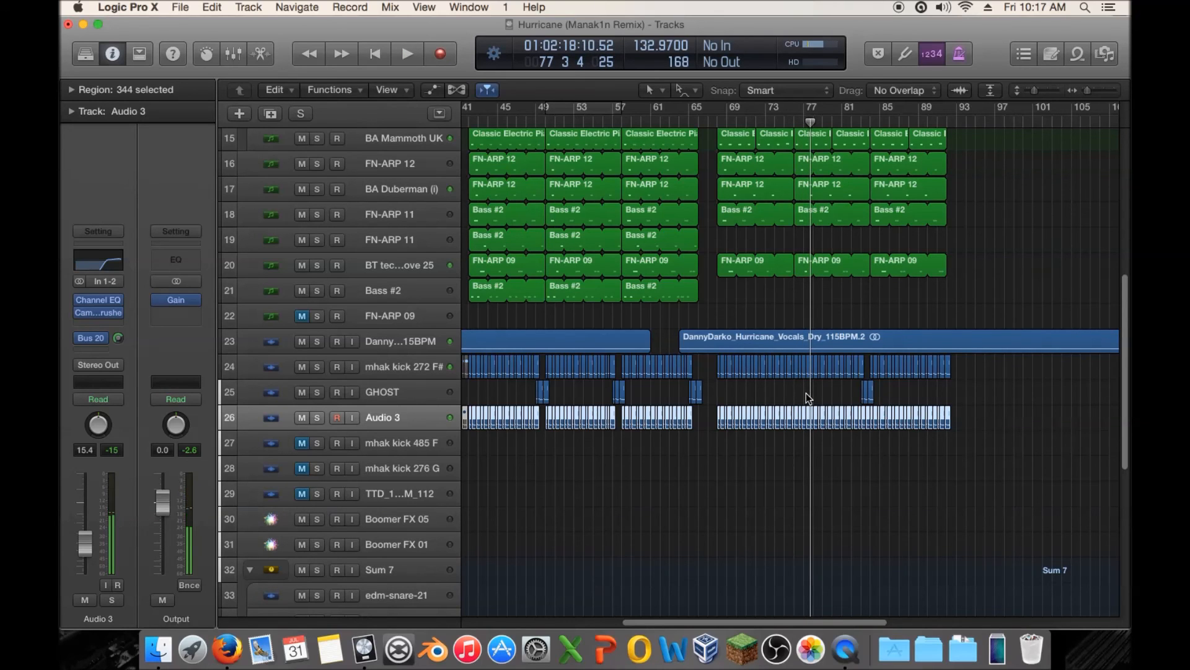
{"action": "key", "text": "Return"}
{"action": "scroll", "coordinate": [771, 347], "scroll_direction": "up", "scroll_amount": 10}
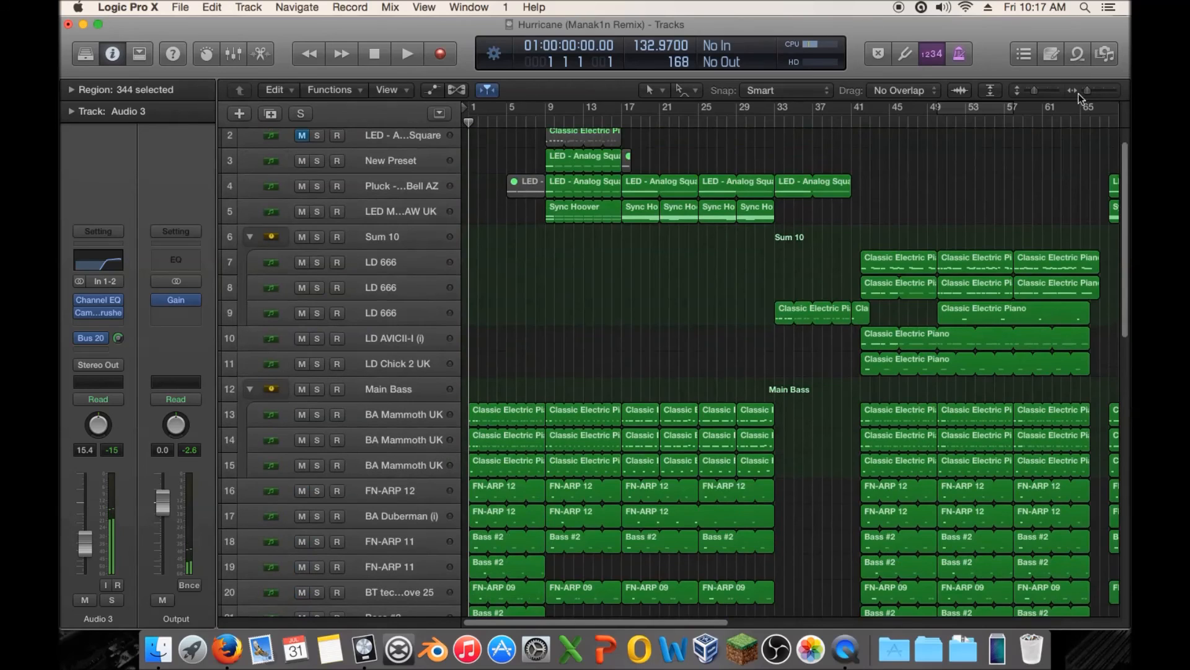
{"action": "left_click_drag", "start_coordinate": [1077, 94], "coordinate": [1076, 93]}
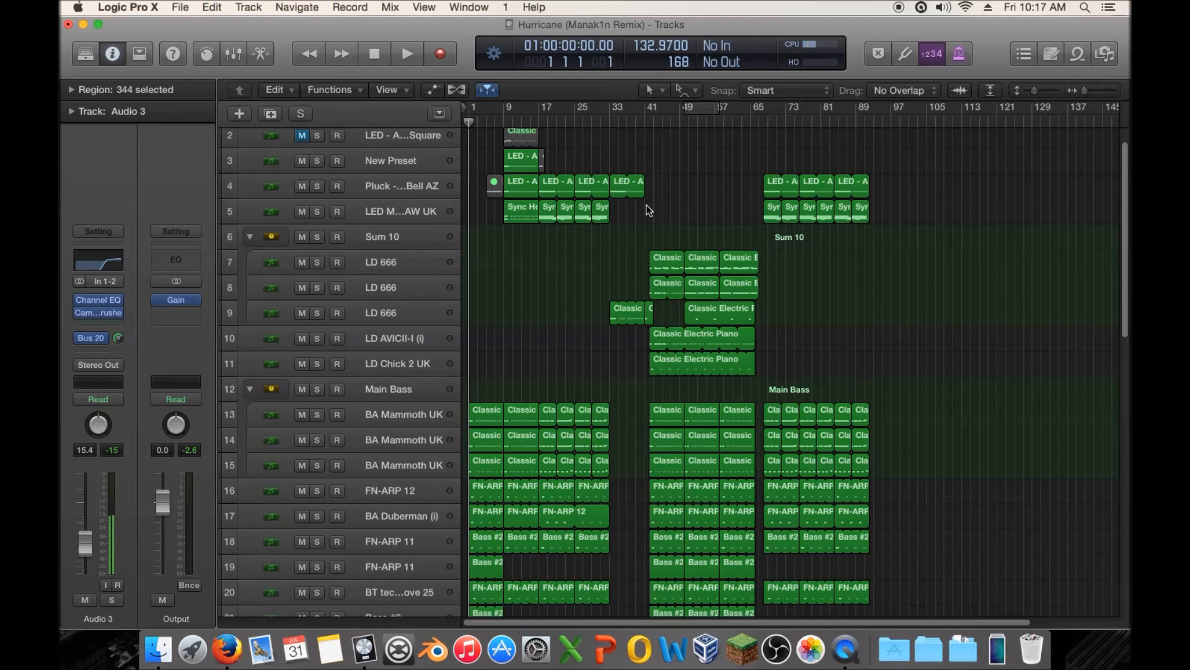
{"action": "left_click_drag", "start_coordinate": [1037, 93], "coordinate": [1033, 93]}
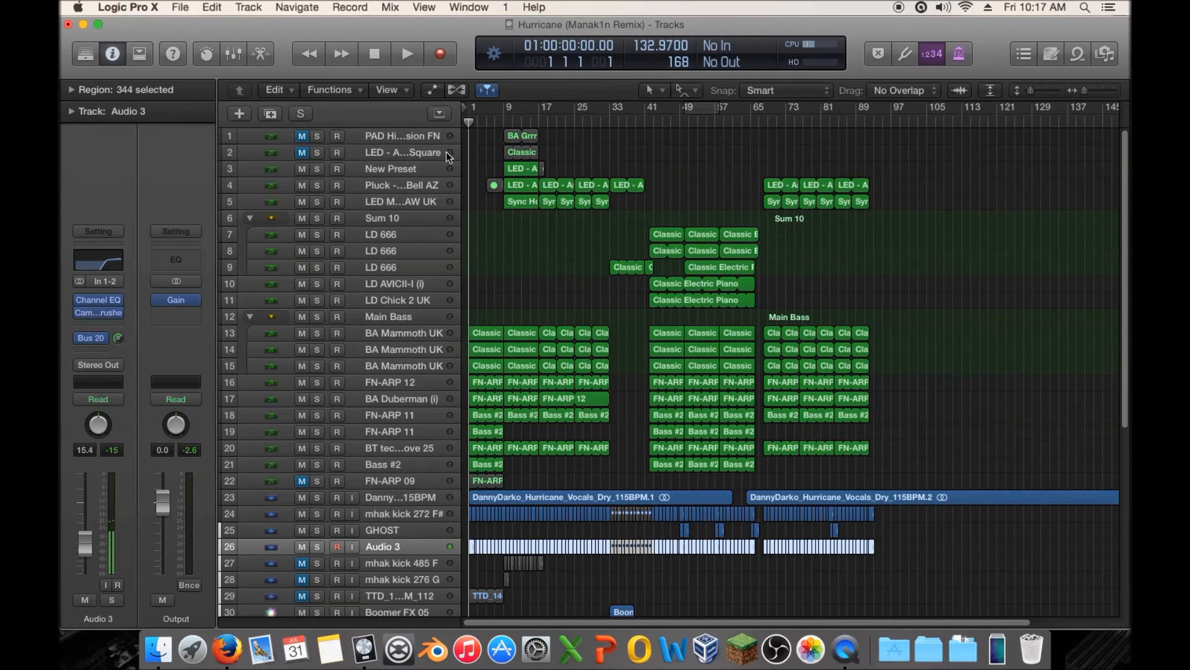
{"action": "left_click", "coordinate": [420, 176]}
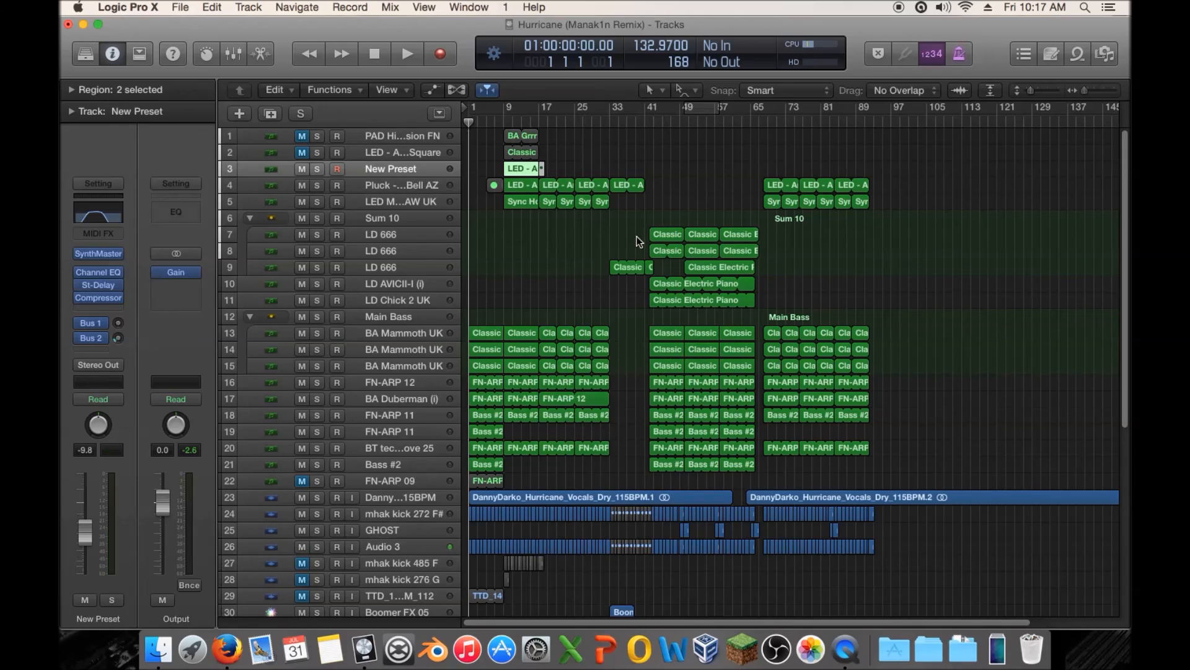
{"action": "left_click", "coordinate": [605, 230]}
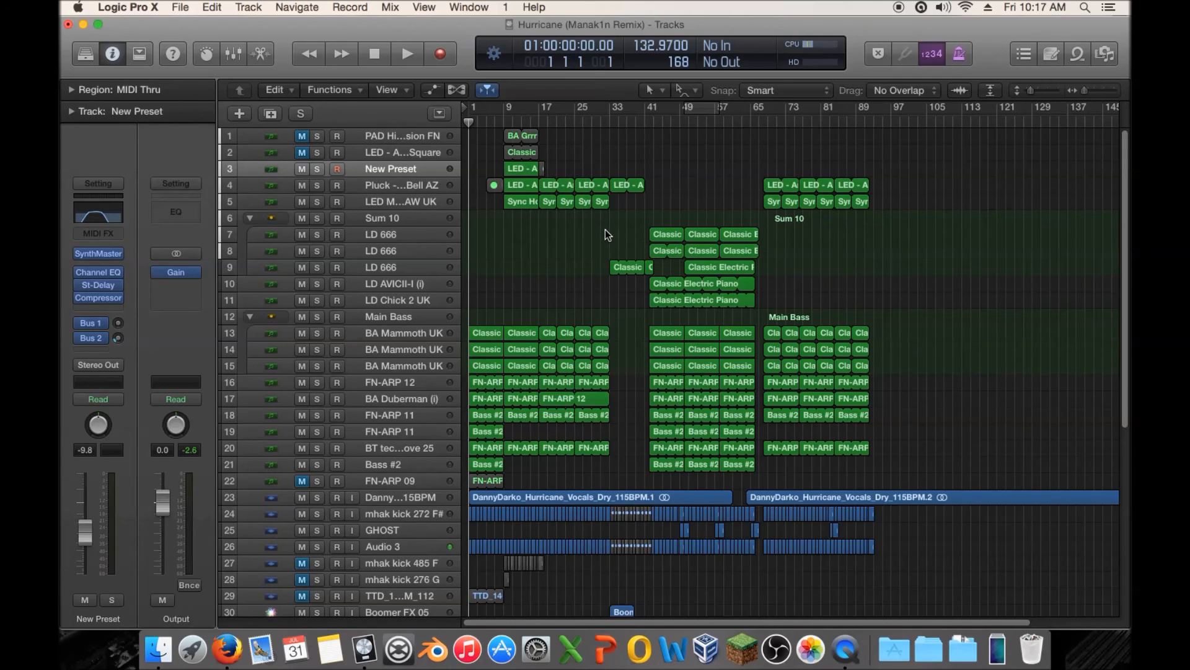
Play the transition from around bar 62 into the section starting at bar 68, and stop there
{"action": "left_click", "coordinate": [628, 184]}
{"action": "left_click", "coordinate": [620, 266], "text": "shift"}
{"action": "left_click", "coordinate": [813, 229]}
{"action": "left_click", "coordinate": [743, 121]}
{"action": "key", "text": "space"}
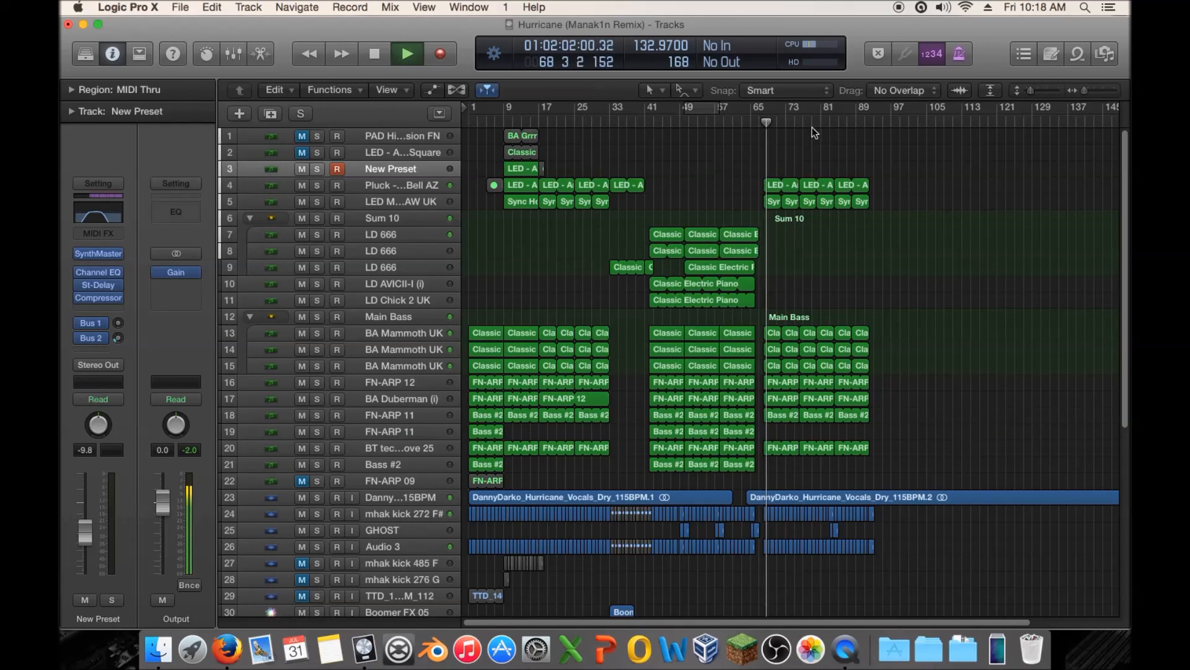
{"action": "key", "text": "space"}
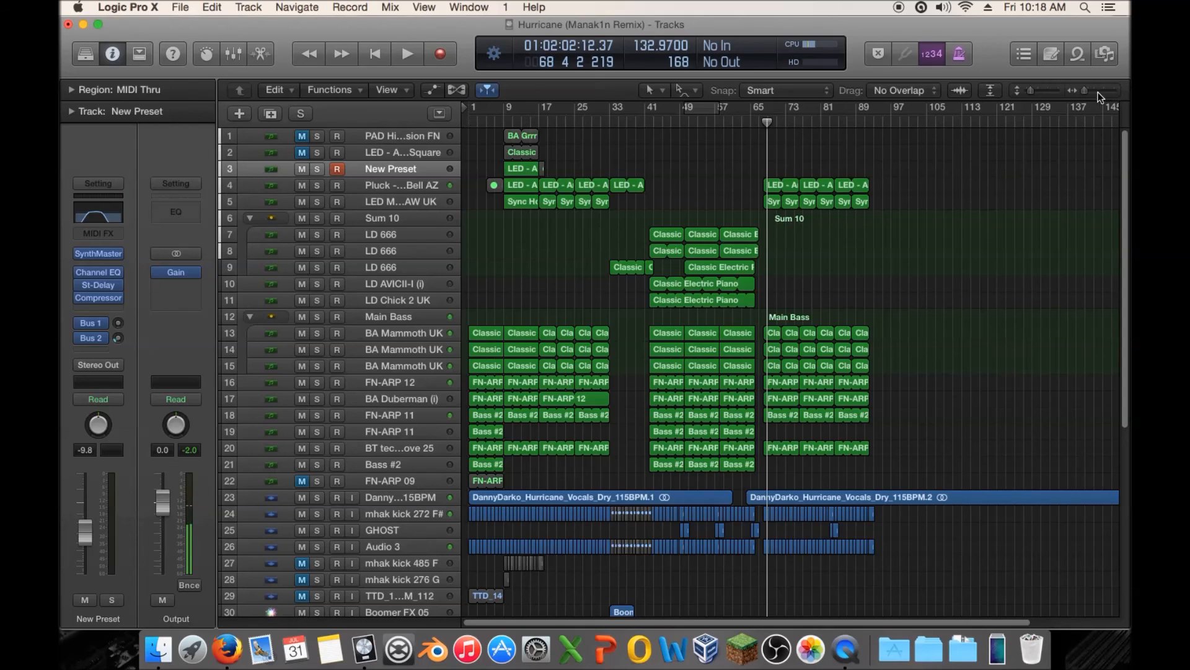
Move all regions of the section starting at bar 68, including the second vocal region, two bars later to bar 70
{"action": "left_click_drag", "start_coordinate": [1085, 91], "coordinate": [1089, 91]}
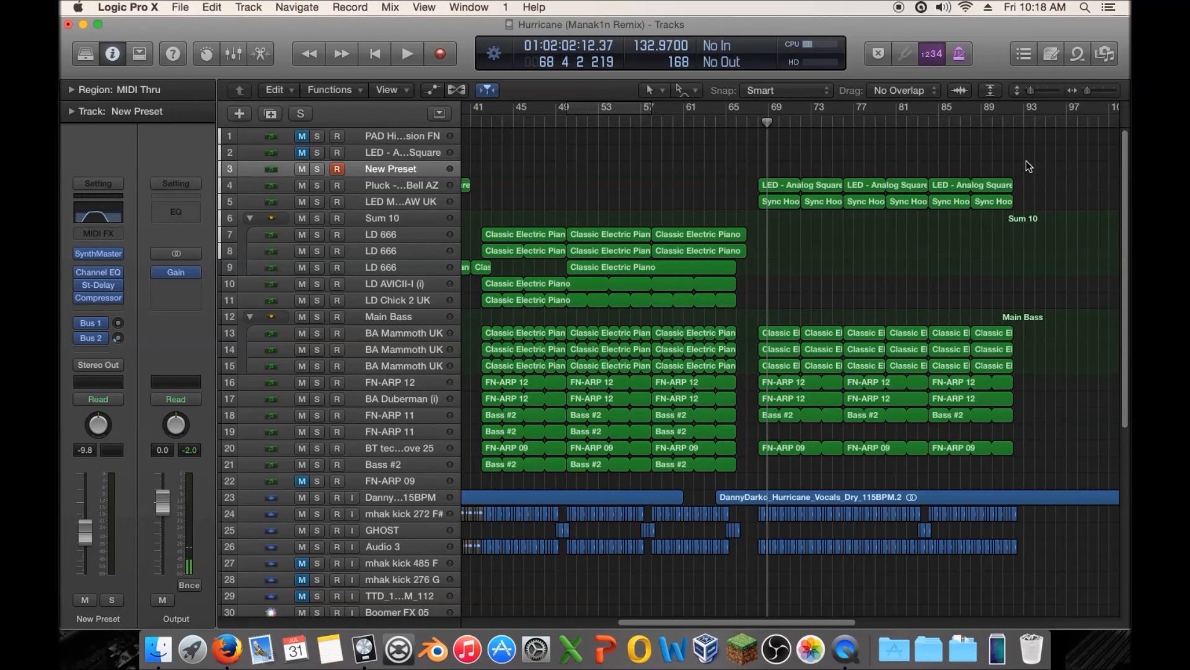
{"action": "left_click_drag", "start_coordinate": [1026, 161], "coordinate": [809, 443]}
{"action": "left_click_drag", "start_coordinate": [976, 415], "coordinate": [716, 520]}
{"action": "scroll", "coordinate": [775, 384], "scroll_direction": "up", "scroll_amount": 10}
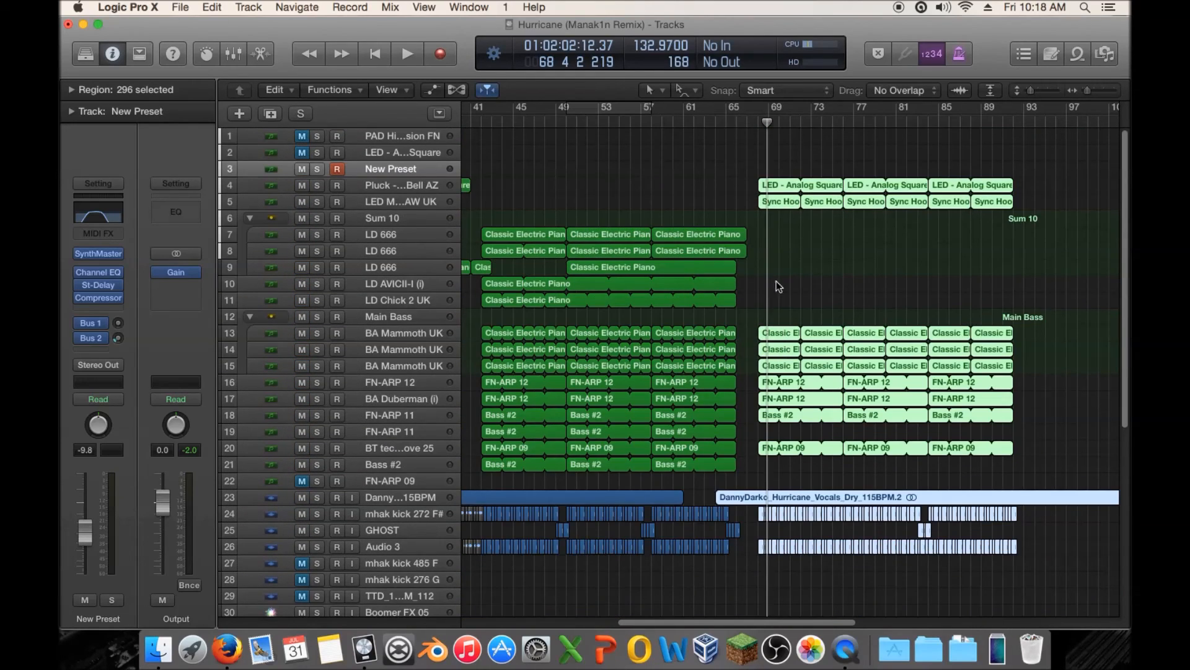
{"action": "left_click_drag", "start_coordinate": [763, 181], "coordinate": [788, 189]}
Show the track automation to check the LED MEGASAW UK volume curve against the moved regions, and hide it again
{"action": "left_click", "coordinate": [701, 246]}
{"action": "key", "text": "a"}
{"action": "scroll", "coordinate": [887, 233], "scroll_direction": "up", "scroll_amount": 10}
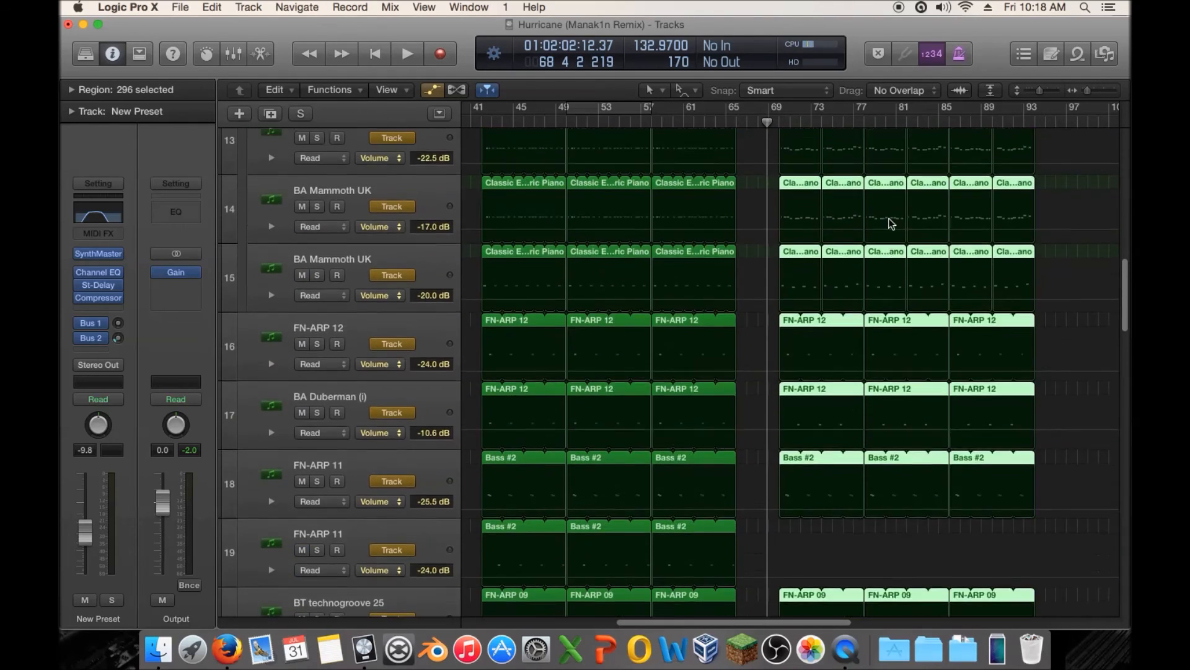
{"action": "scroll", "coordinate": [888, 223], "scroll_direction": "up", "scroll_amount": 8}
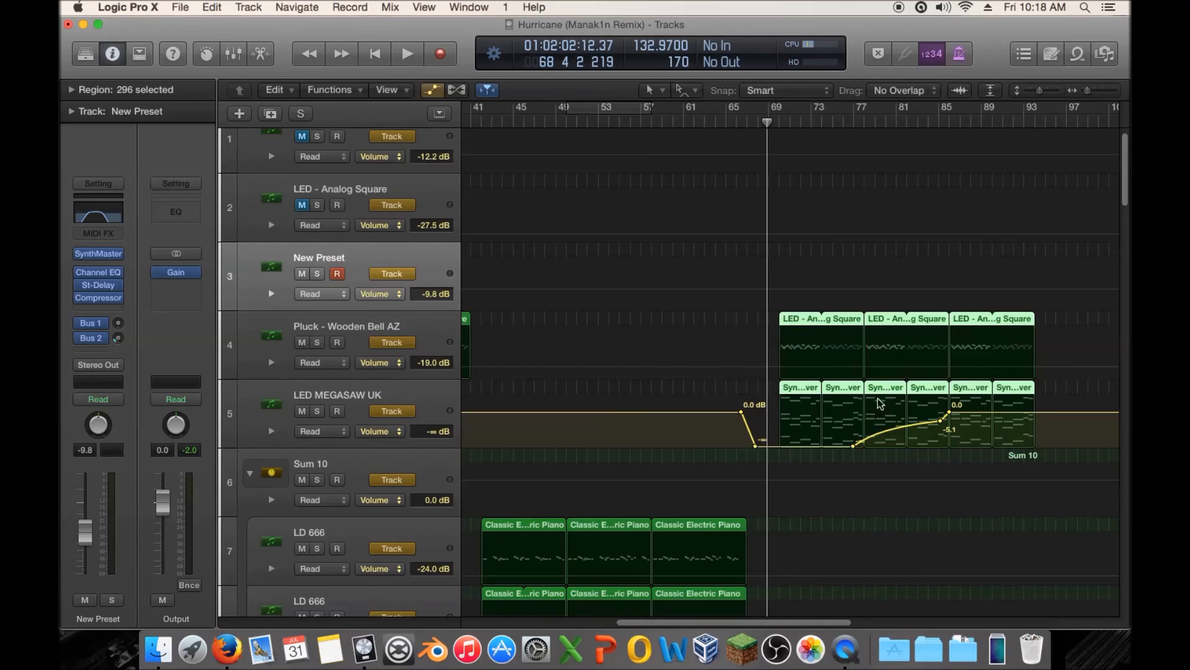
{"action": "key", "text": "a"}
Review the whole arrangement by moving the playhead to the project end at bar 170 and back to bar 1, and deselect all regions
{"action": "scroll", "coordinate": [872, 369], "scroll_direction": "down", "scroll_amount": 10}
{"action": "scroll", "coordinate": [913, 279], "scroll_direction": "up", "scroll_amount": 5}
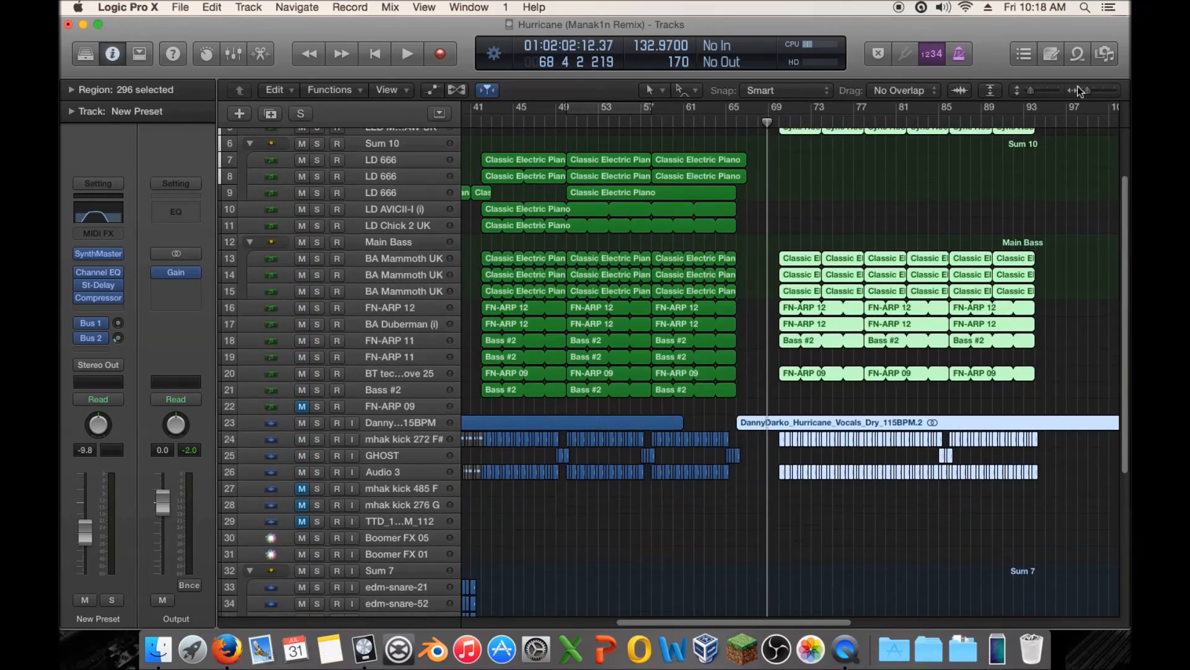
{"action": "left_click_drag", "start_coordinate": [1085, 90], "coordinate": [1023, 92]}
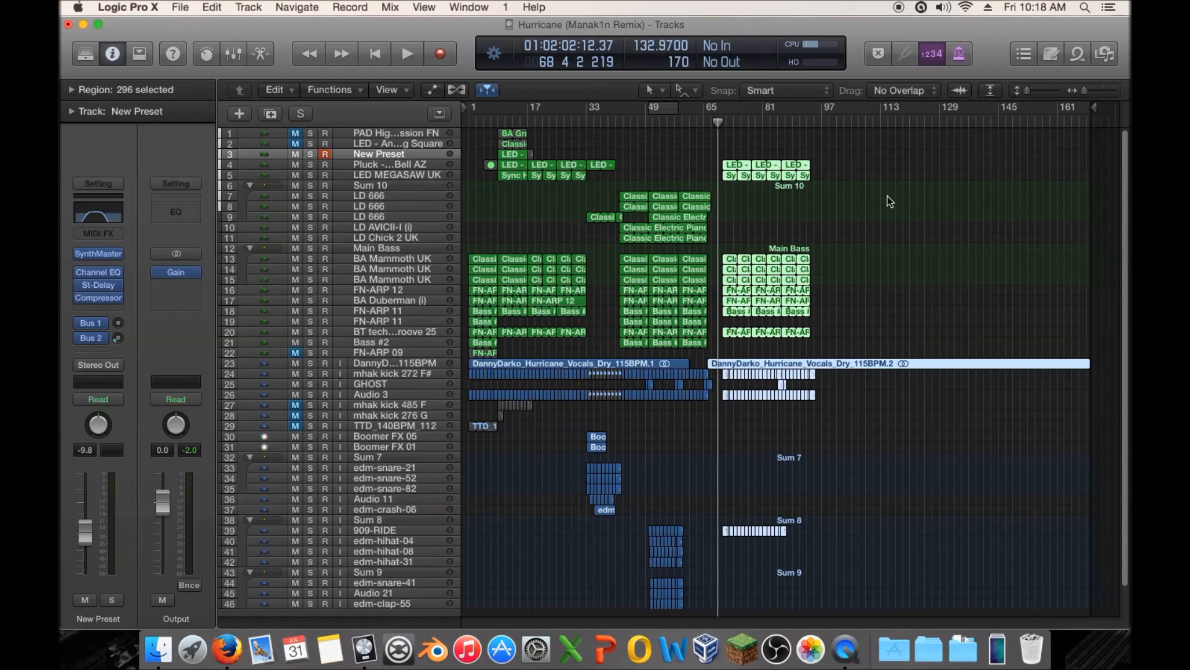
{"action": "left_click", "coordinate": [718, 124]}
{"action": "left_click_drag", "start_coordinate": [718, 126], "coordinate": [1093, 139]}
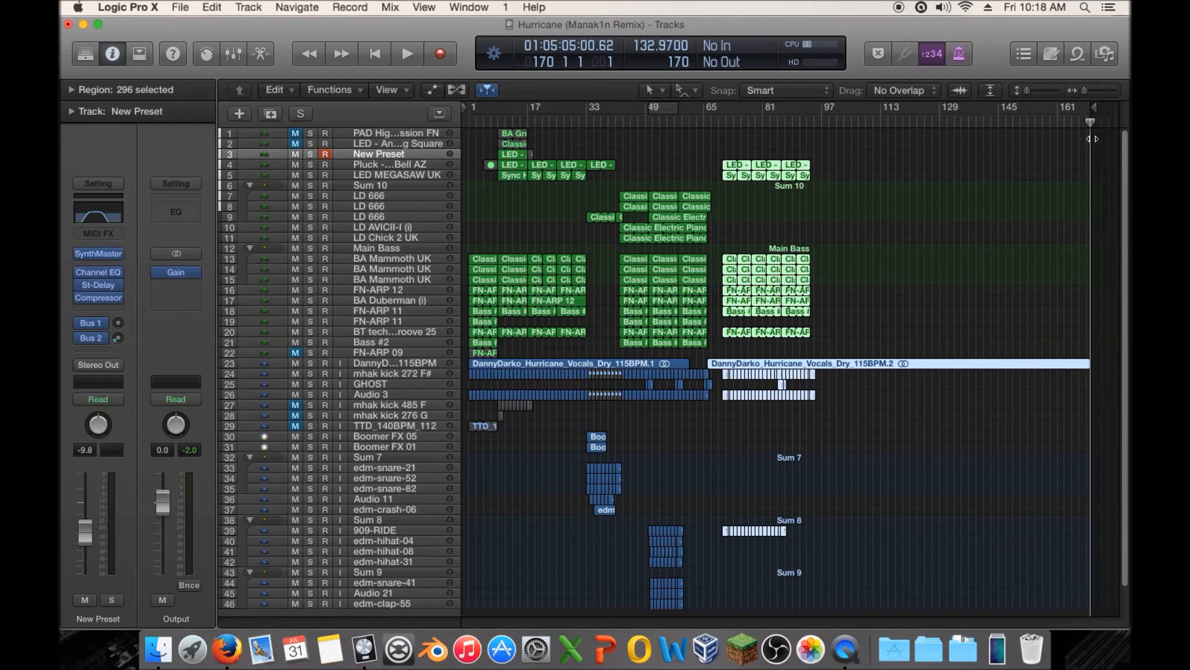
{"action": "left_click_drag", "start_coordinate": [1092, 139], "coordinate": [457, 183]}
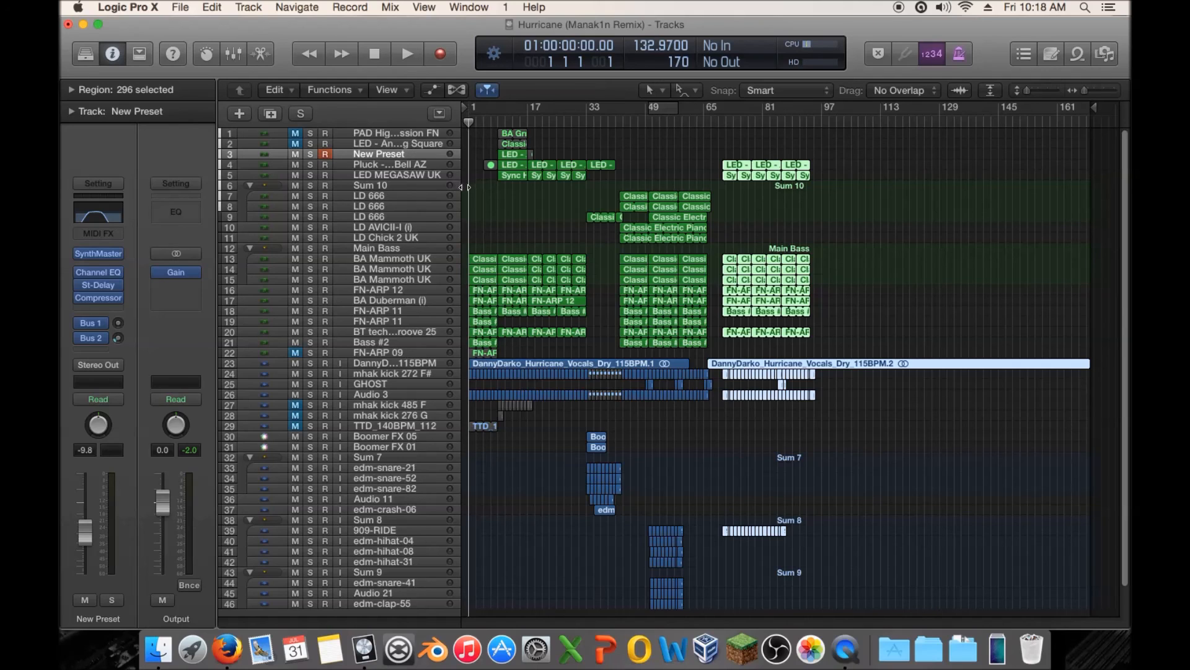
{"action": "mouse_move", "coordinate": [470, 197]}
{"action": "left_mouse_down"}
{"action": "mouse_move", "coordinate": [509, 199]}
{"action": "mouse_move", "coordinate": [454, 199]}
{"action": "left_mouse_up"}
{"action": "left_click", "coordinate": [502, 195]}
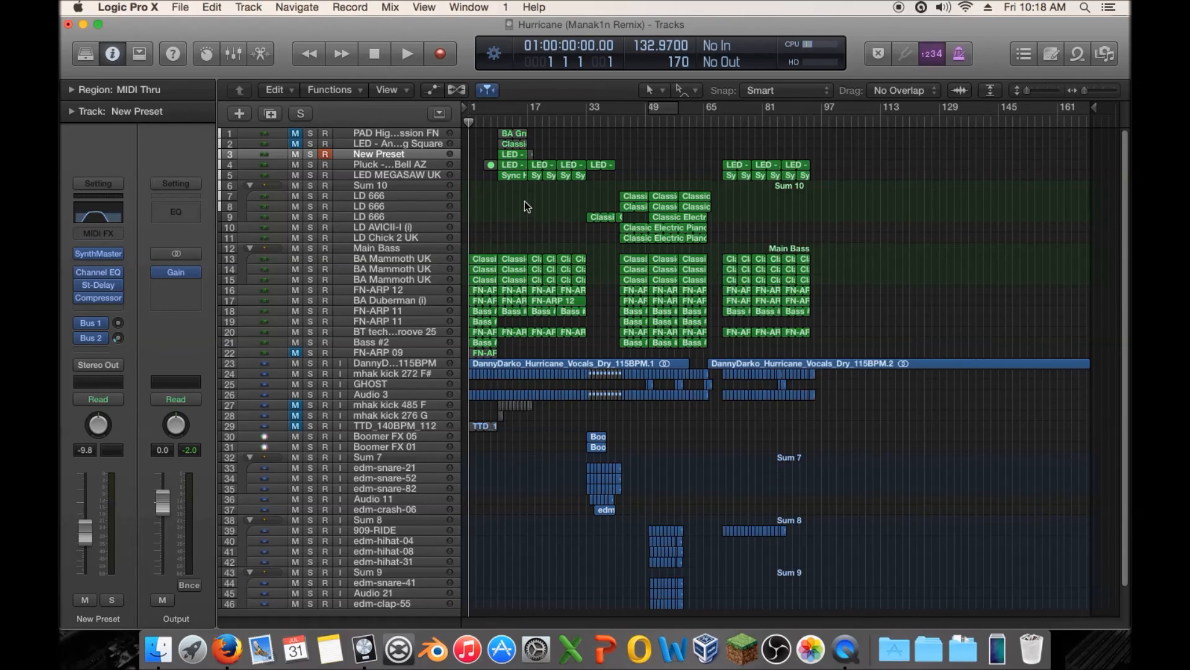